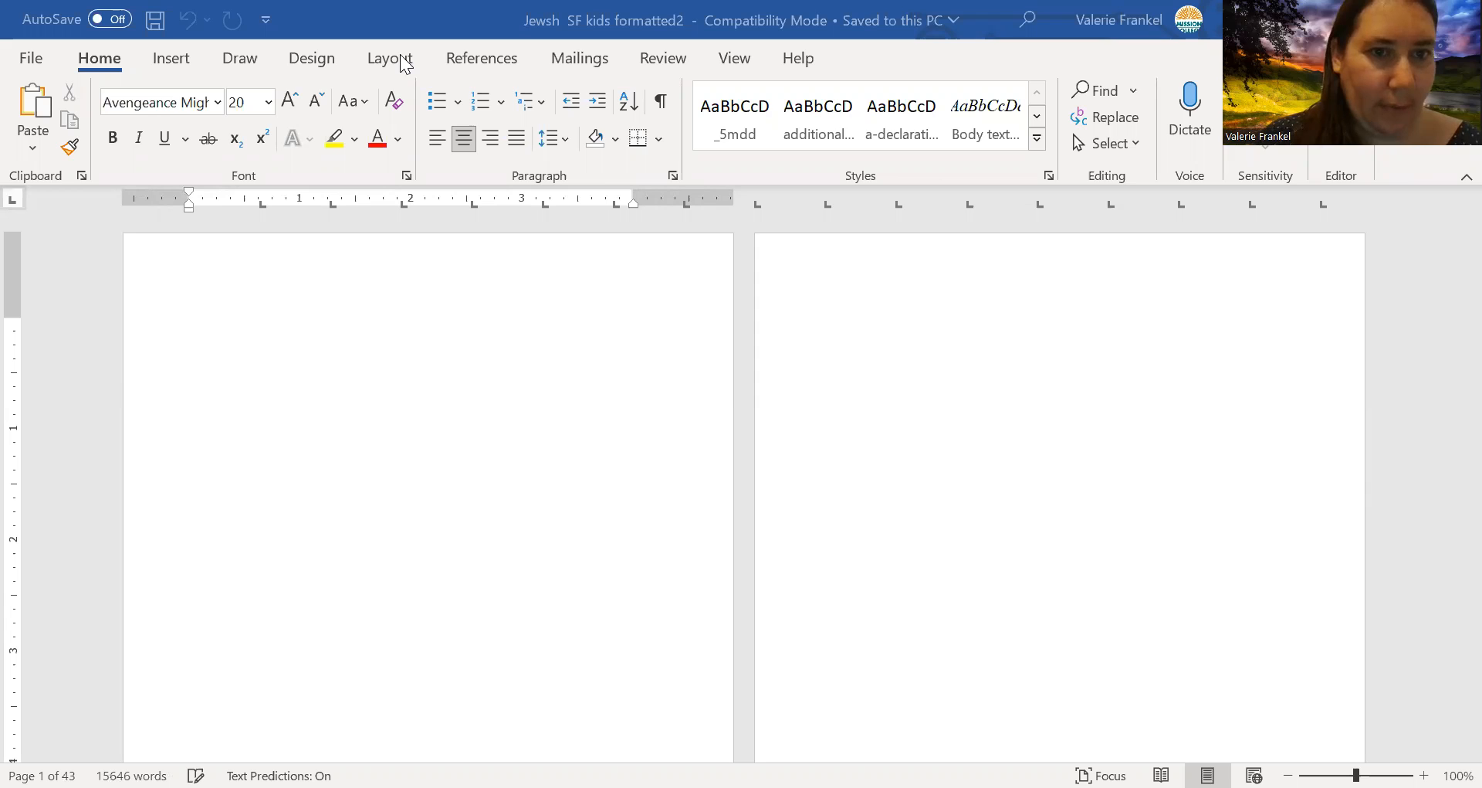
Open the custom margin settings and review the margins, gutter and multiple-pages option for this section.
left_click(392, 59)
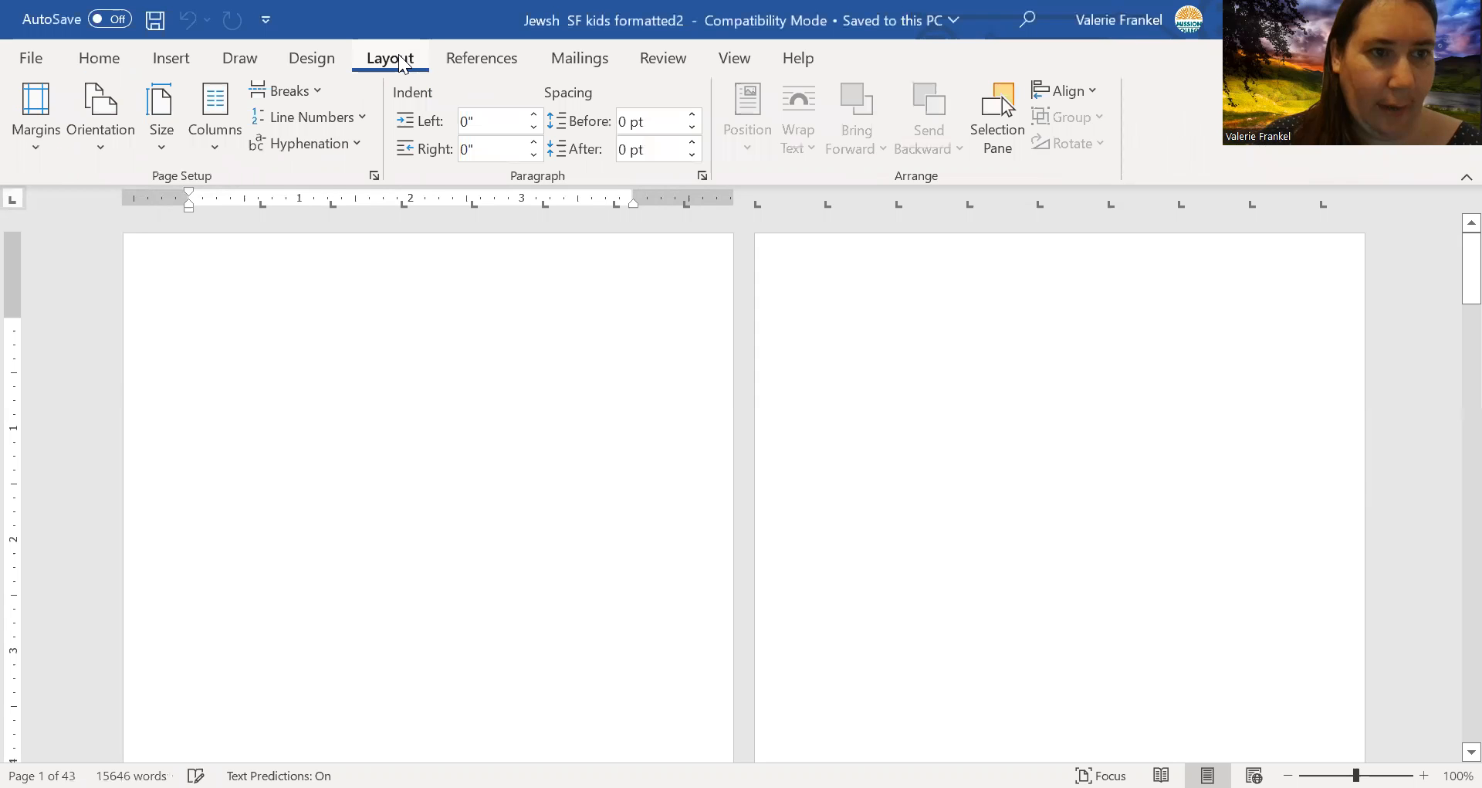
left_click(42, 142)
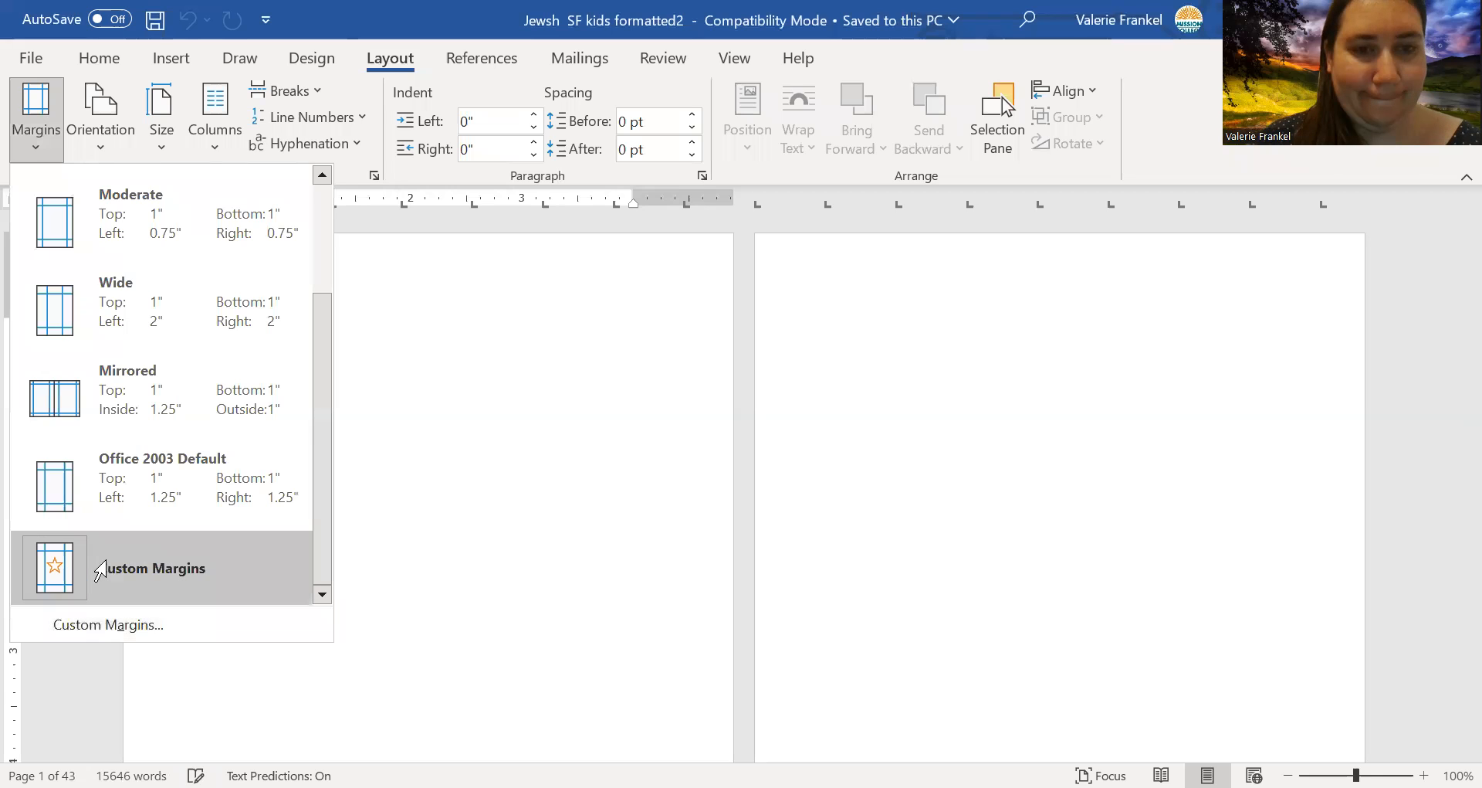
left_click(100, 571)
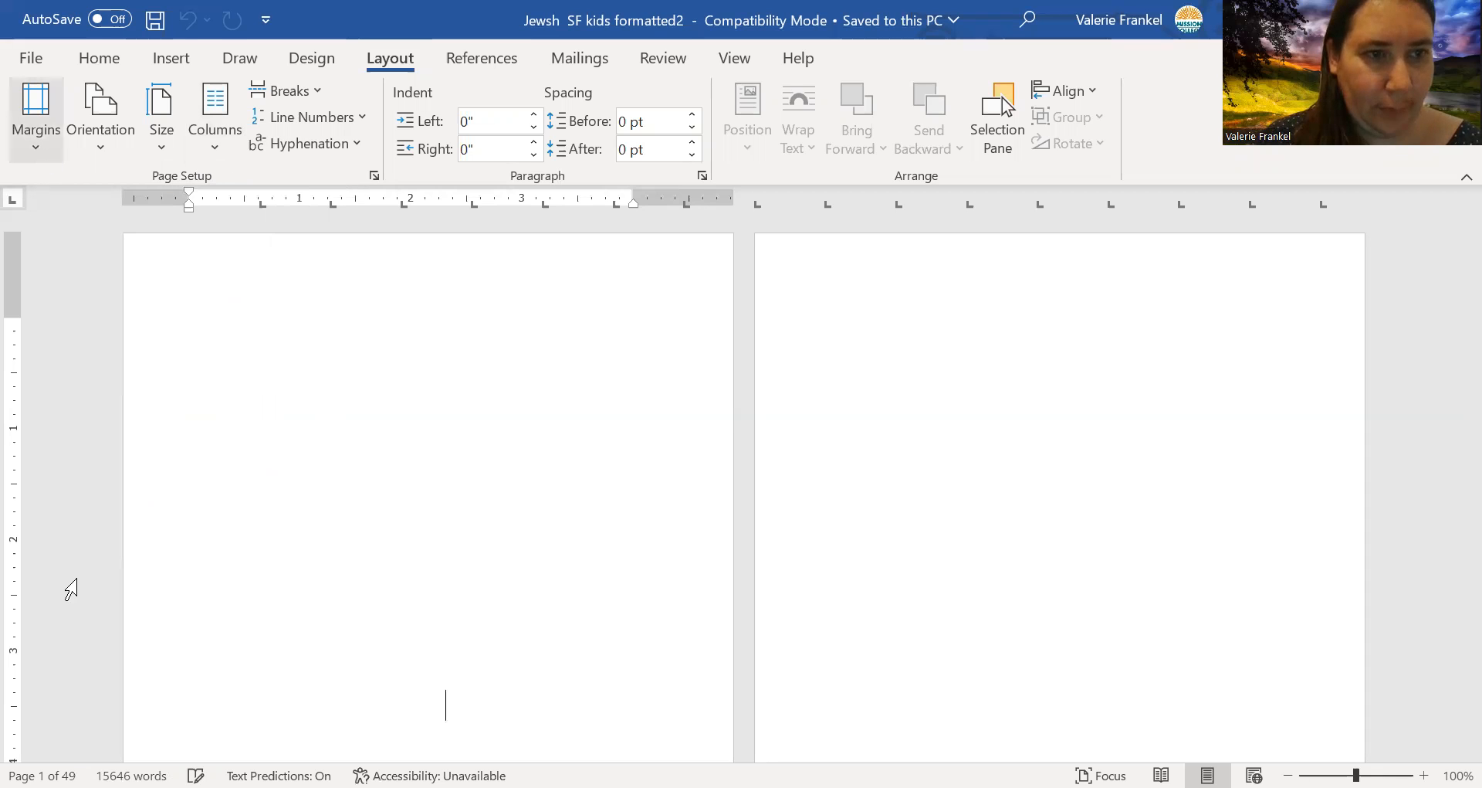
left_click(73, 618)
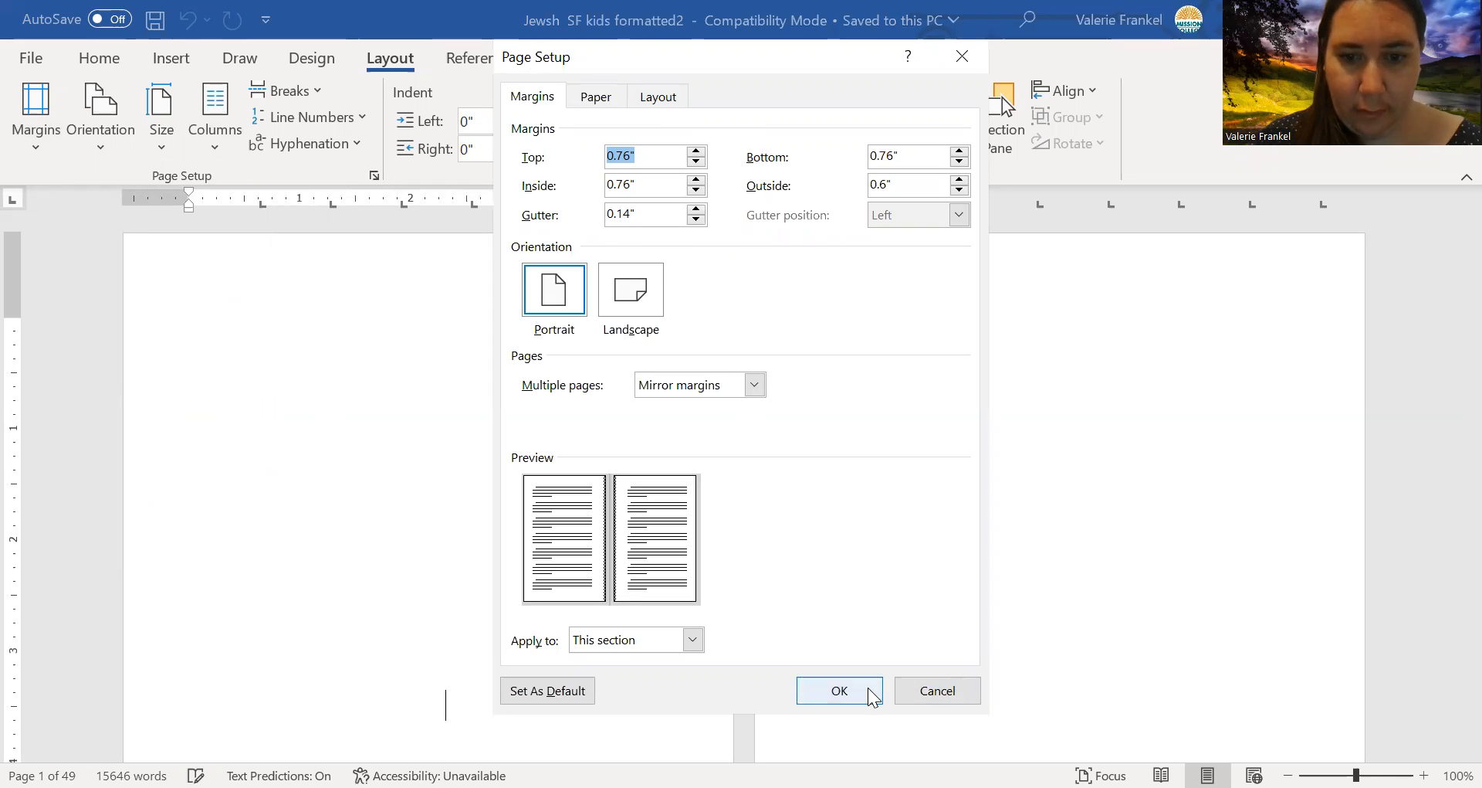
left_click(896, 691)
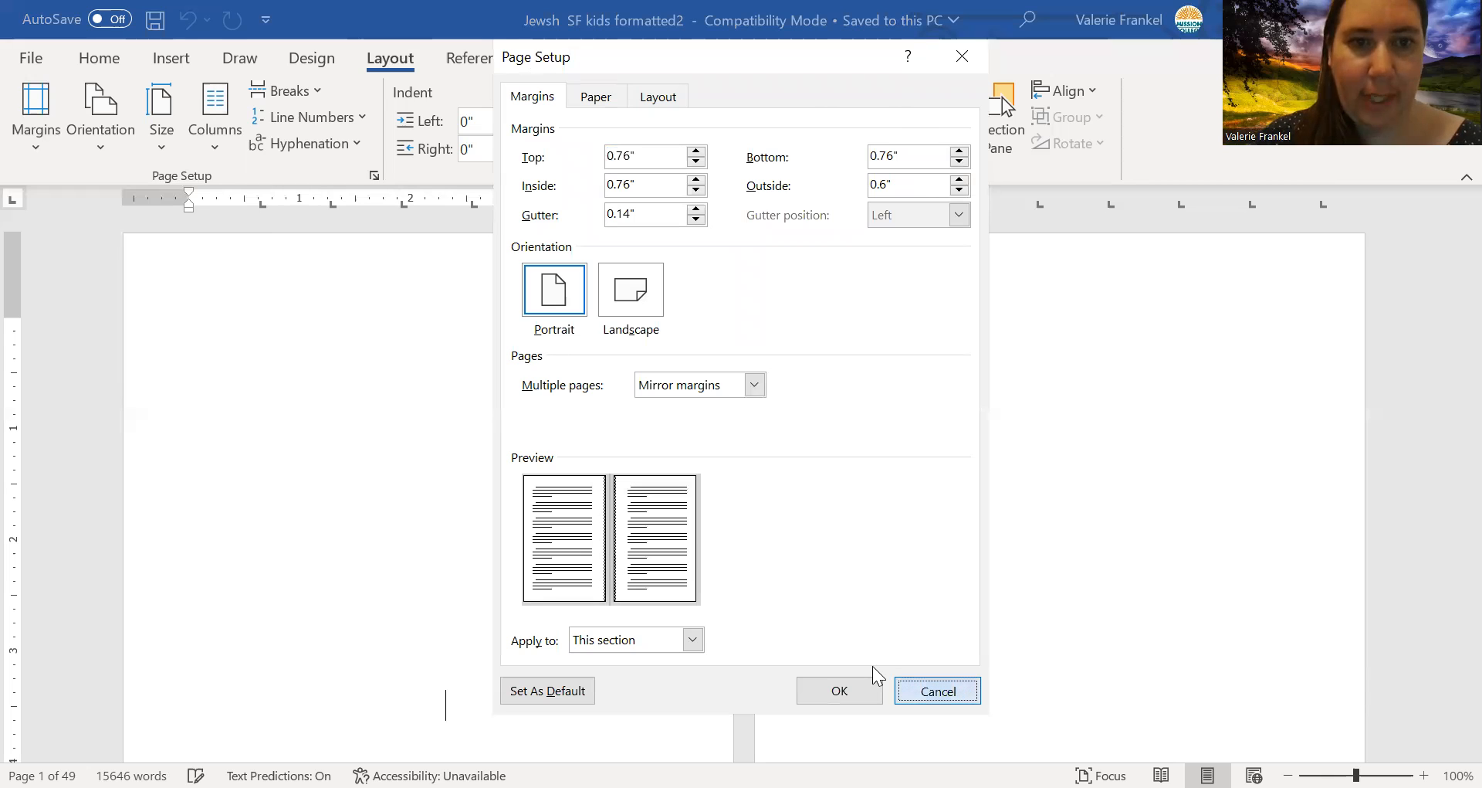
left_click(861, 689)
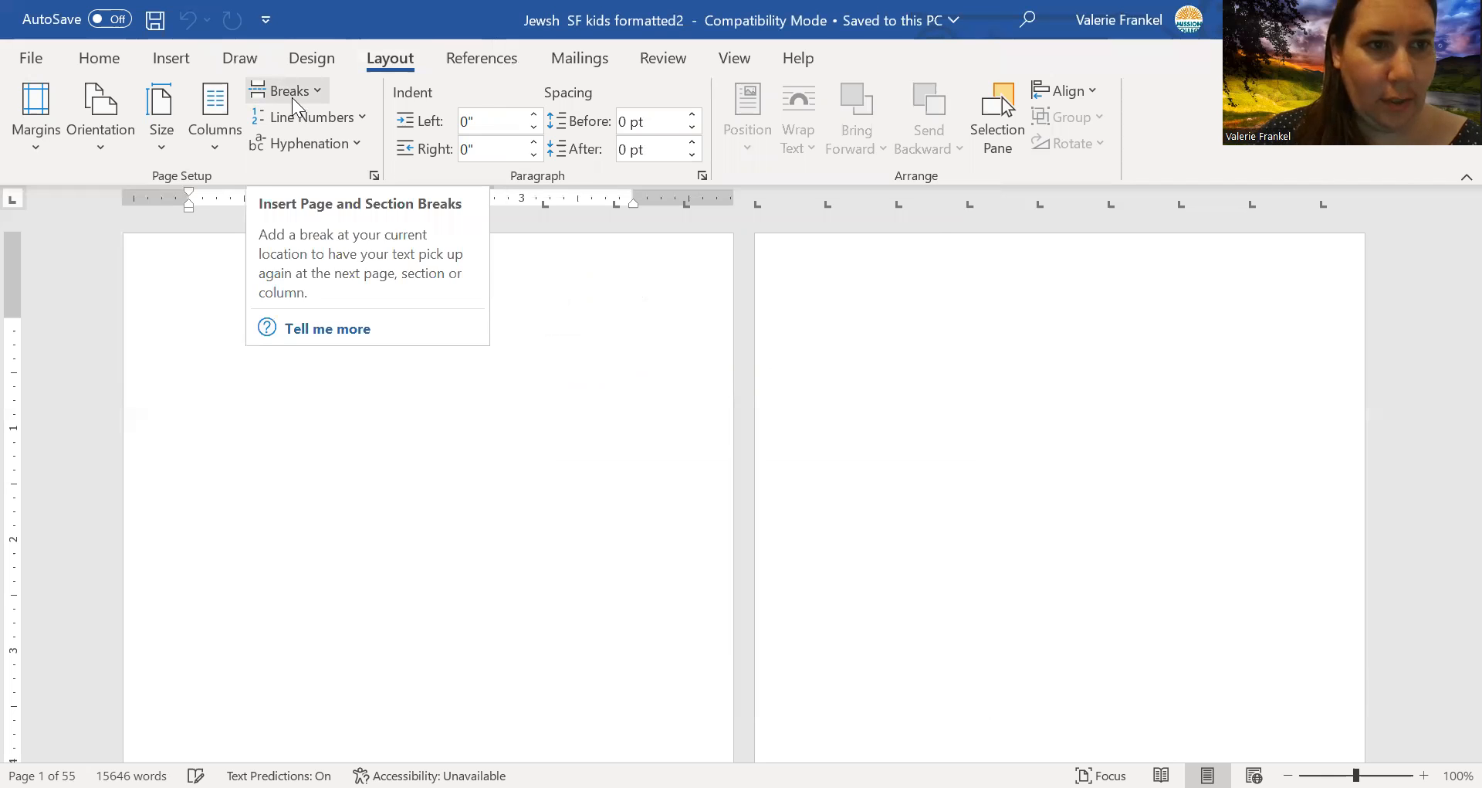
Look through the available paper sizes for the book document without choosing one.
left_click(170, 152)
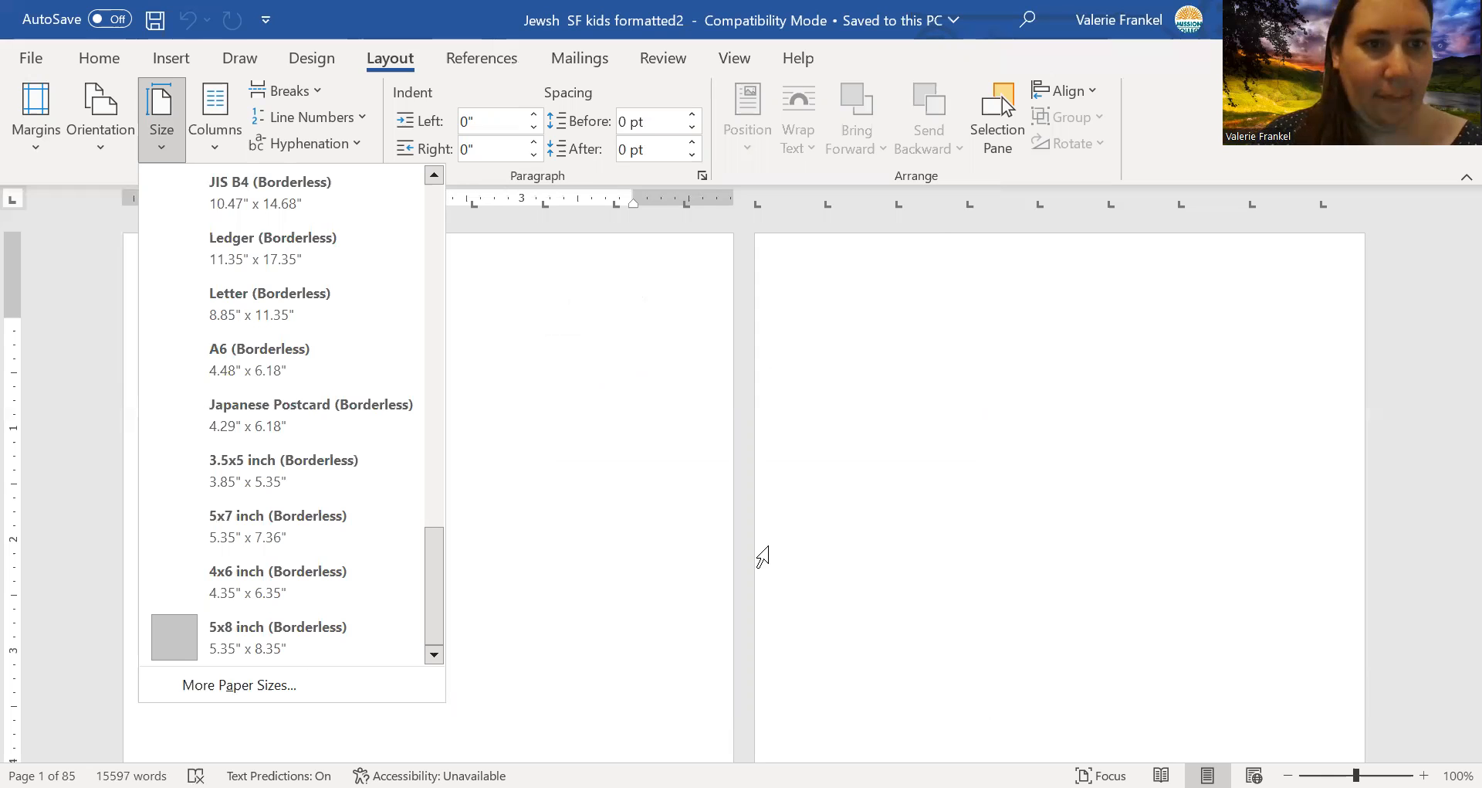
left_click(508, 190)
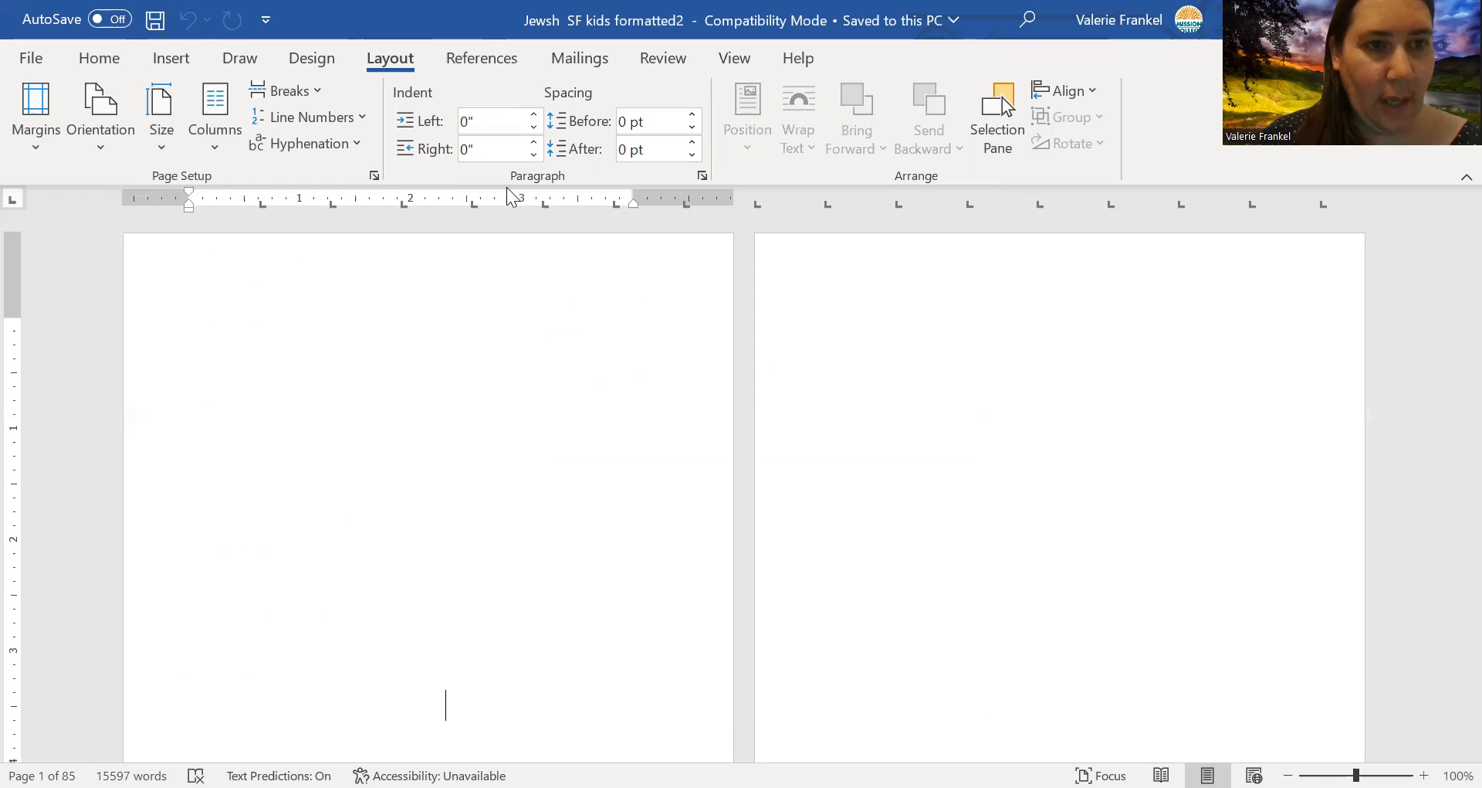
left_click(854, 457)
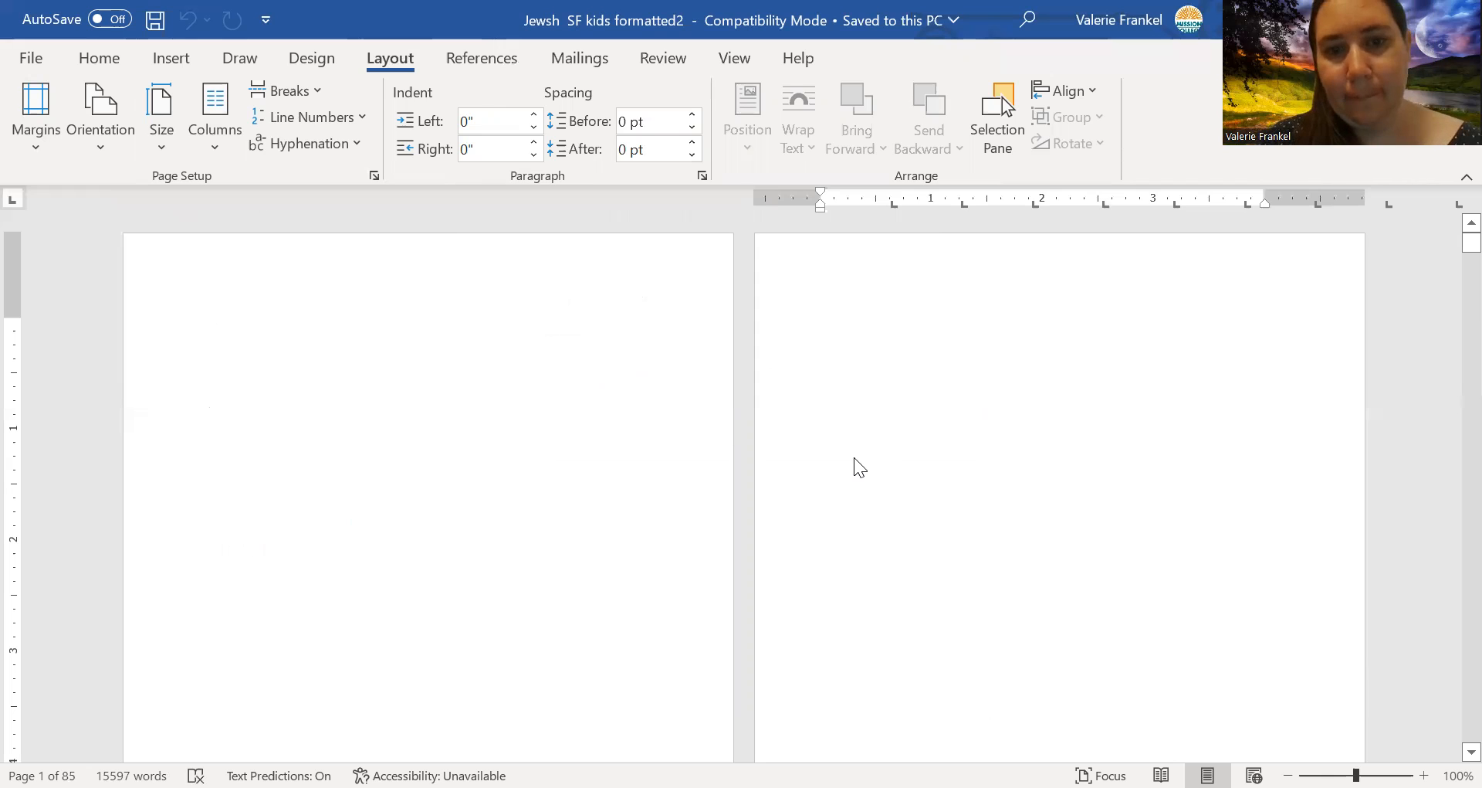
Examine the blank opening pages of the book and the page numbering at their foot.
key("Down")
key("Down")
key("Up")
key("Up")
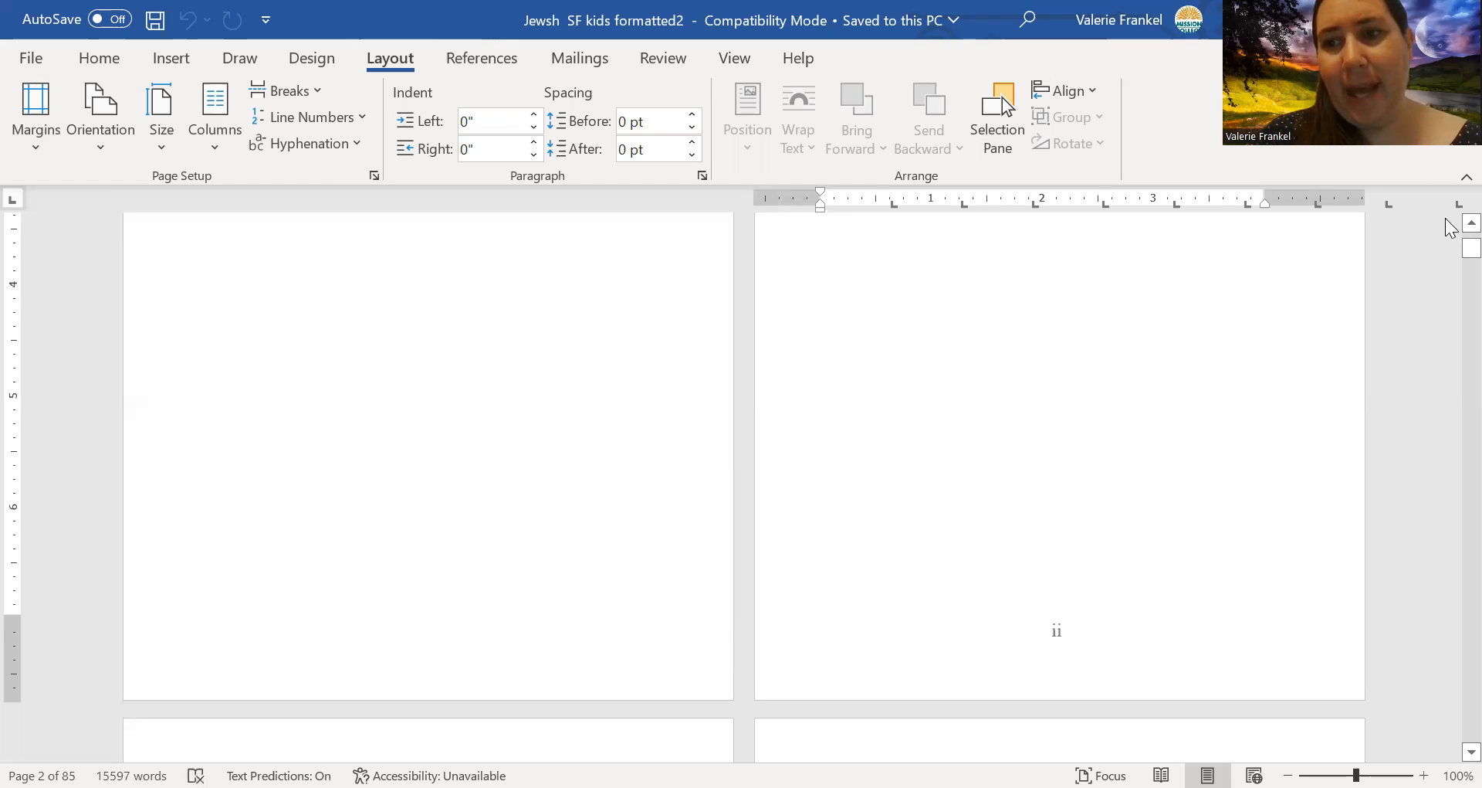
scroll(1447, 219, "up", 1)
scroll(1450, 228, "up", 1)
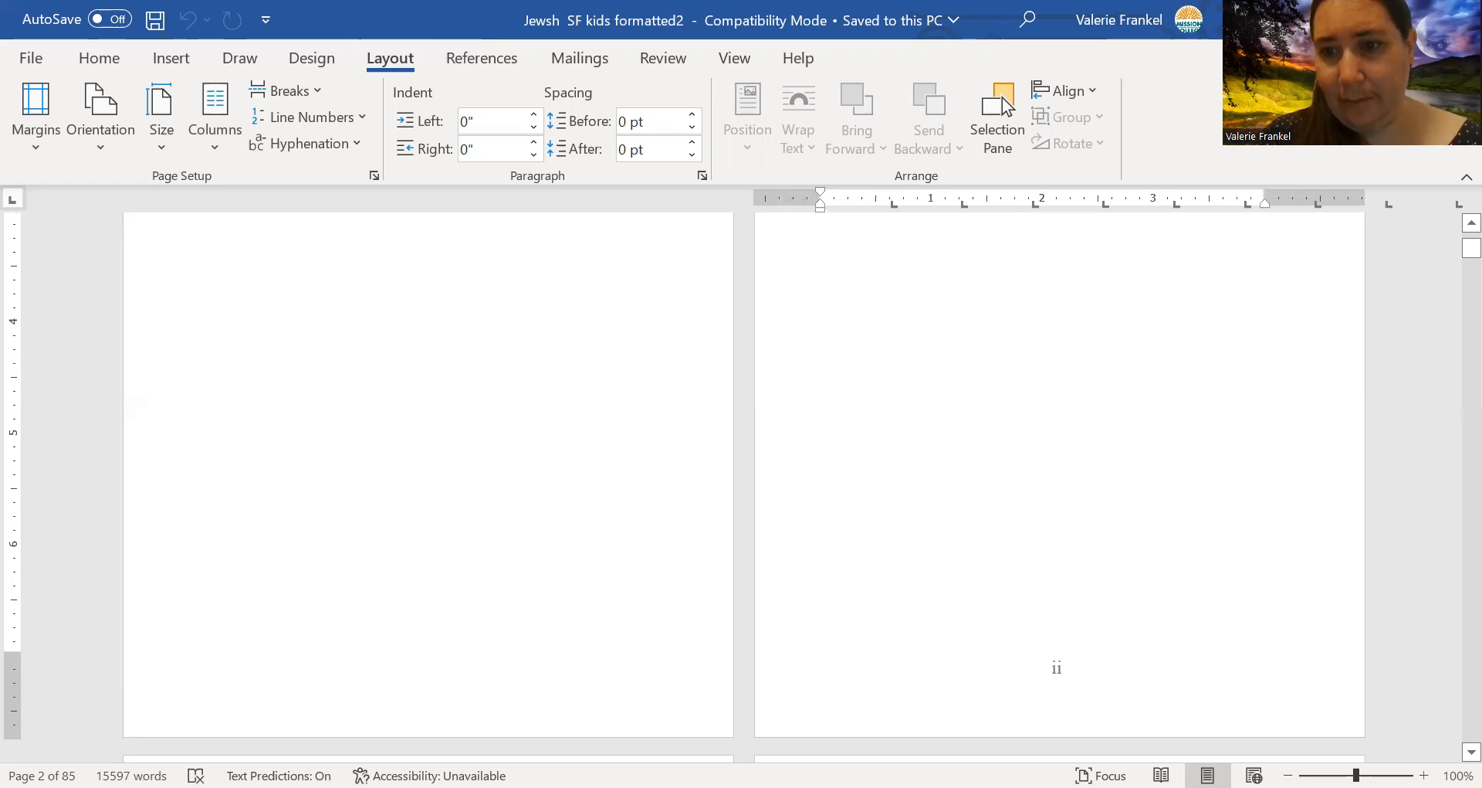
scroll(741, 463, "down", 1)
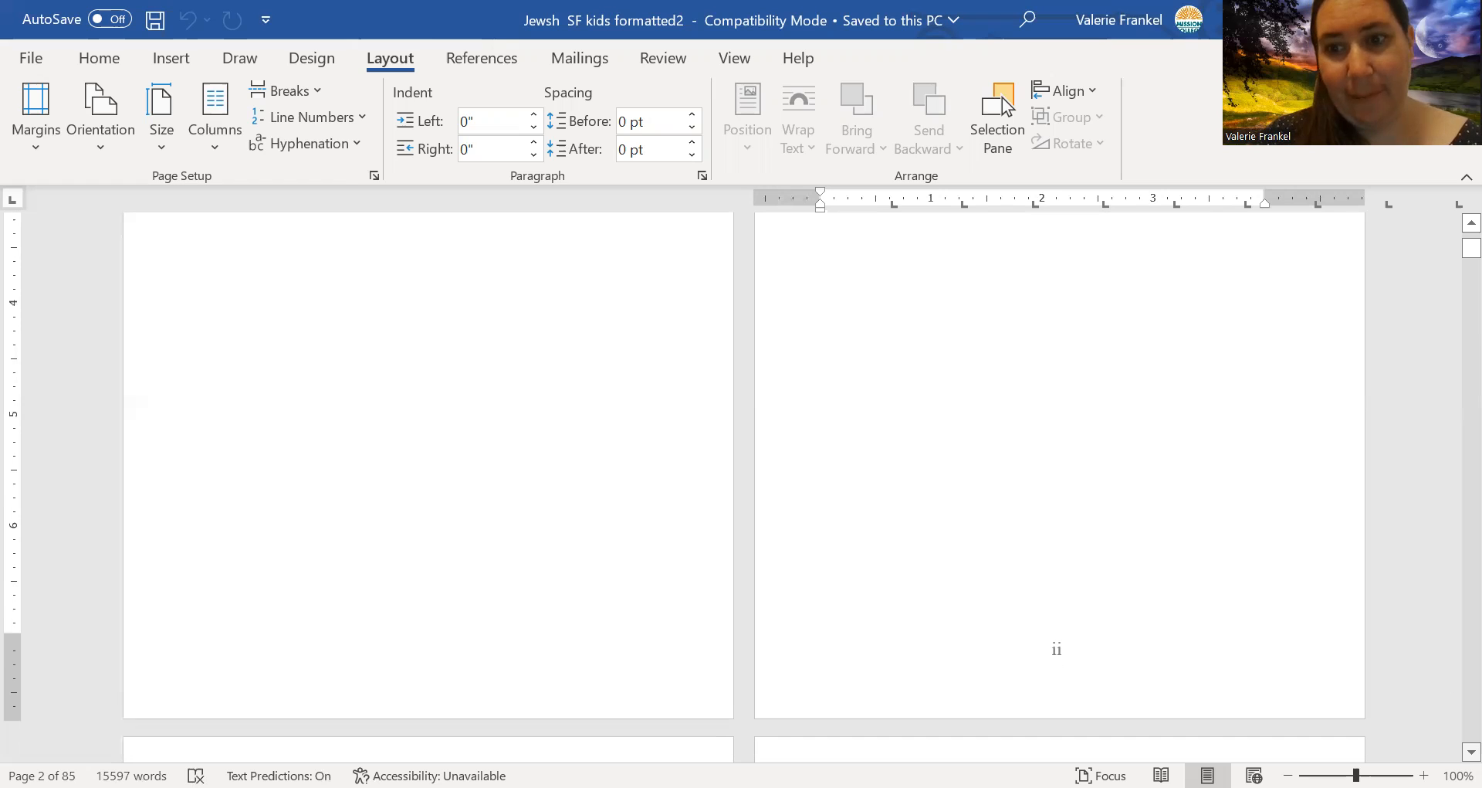
scroll(741, 463, "down", 1)
scroll(742, 463, "down", 2)
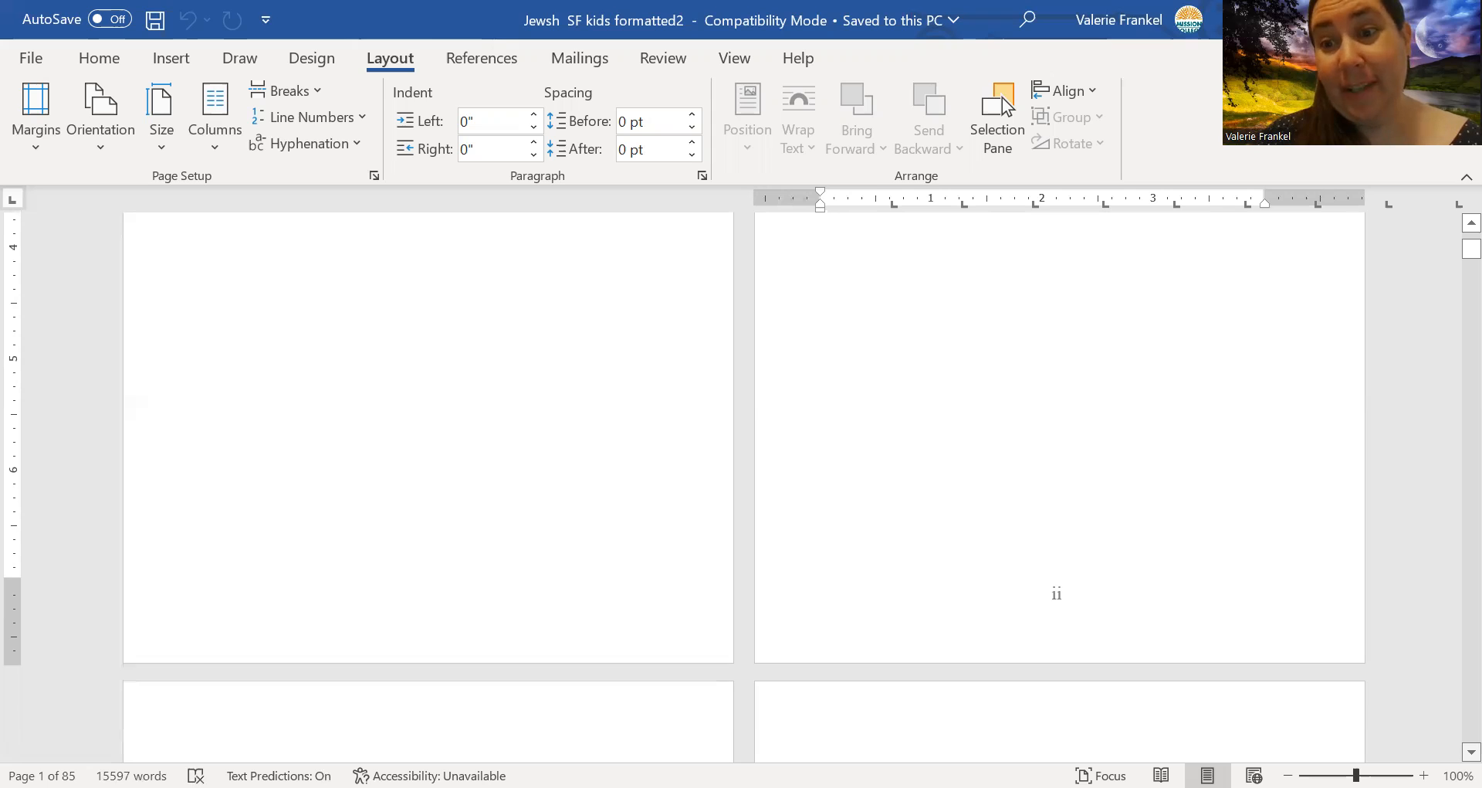
scroll(742, 463, "down", 4)
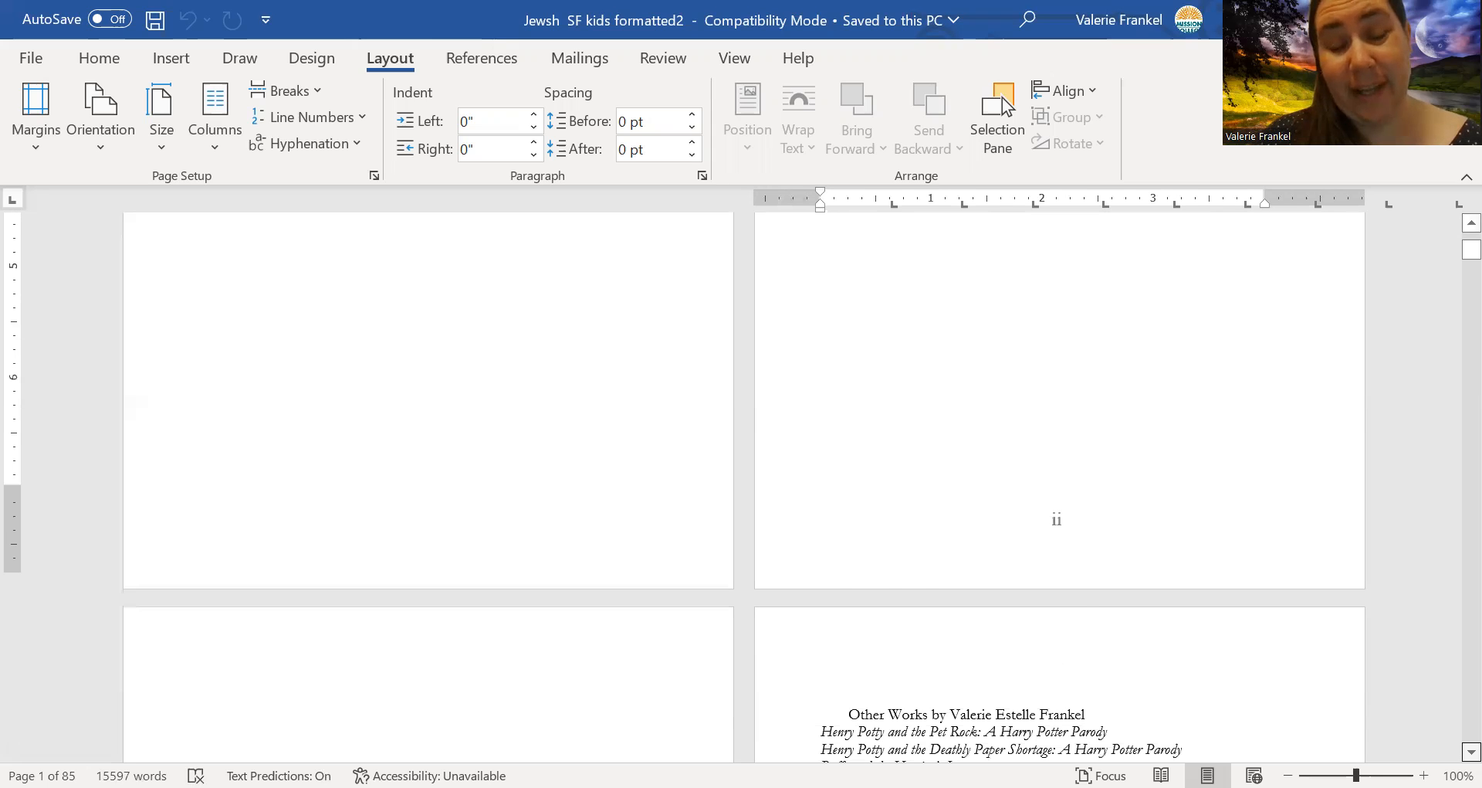
Examine the short title page and the facing page listing the author's other works.
scroll(1002, 98, "down", 10)
scroll(1002, 98, "down", 6)
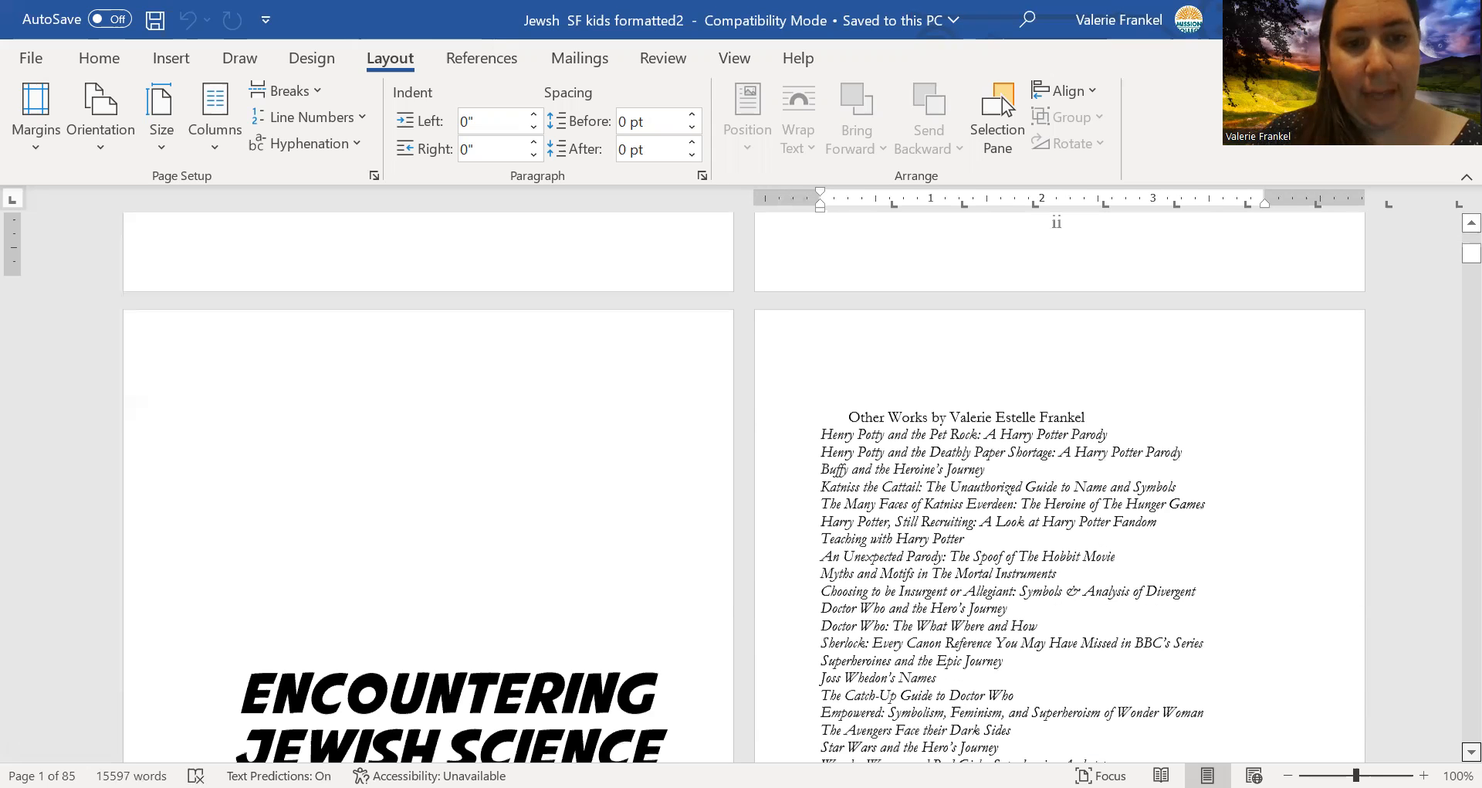
scroll(1002, 97, "down", 9)
scroll(858, 488, "down", 4)
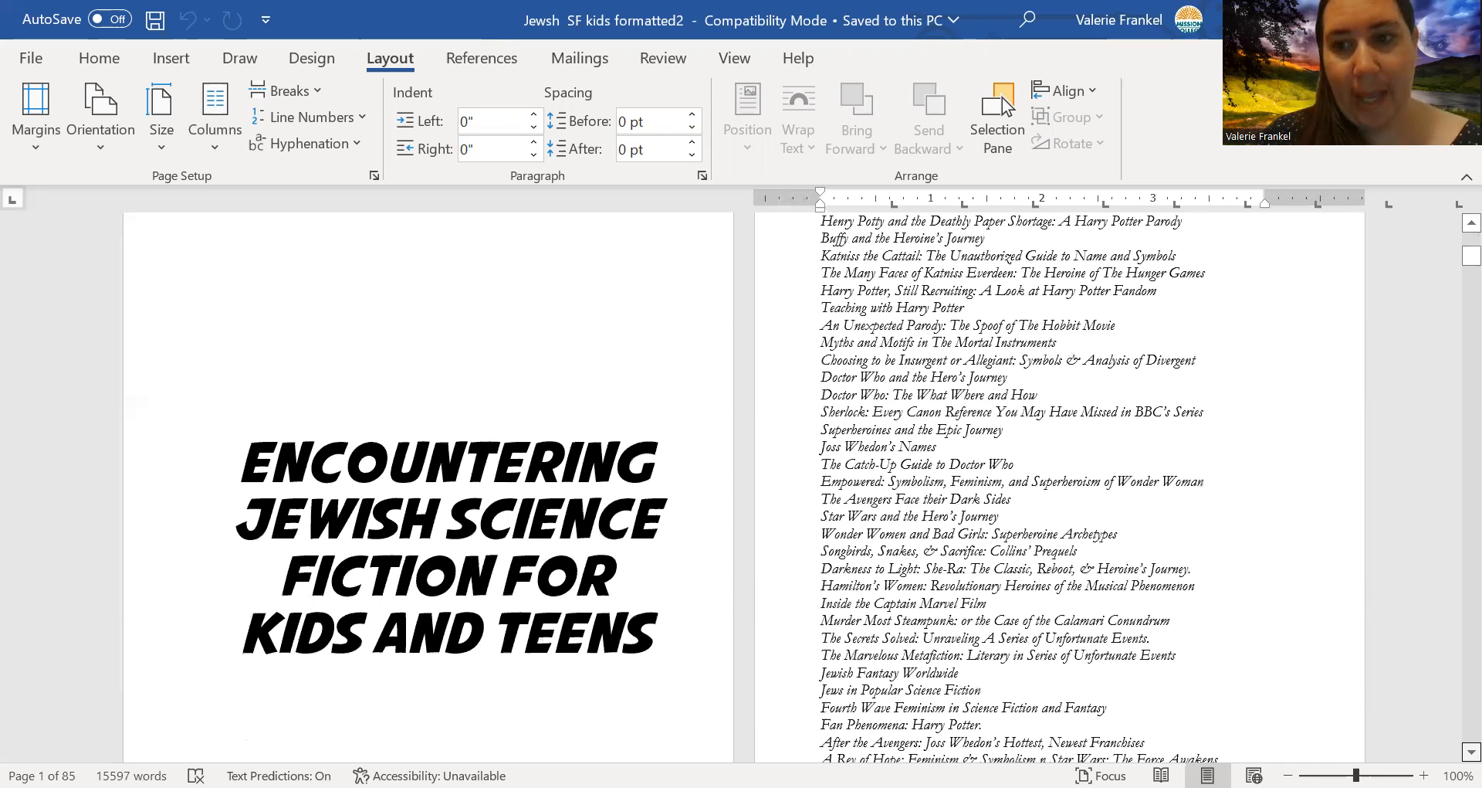
scroll(1013, 485, "down", 2)
scroll(1060, 485, "down", 1)
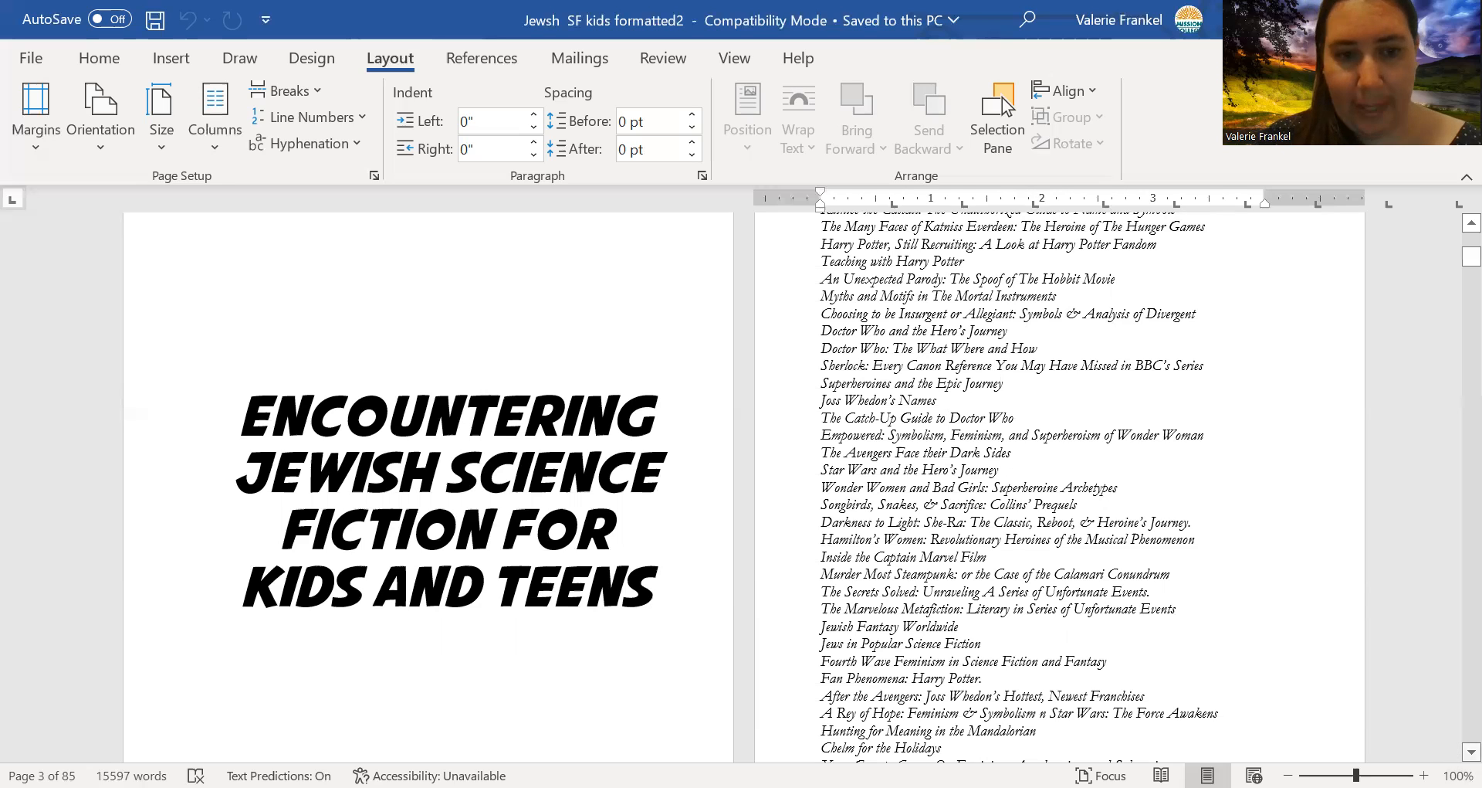
scroll(1002, 97, "down", 7)
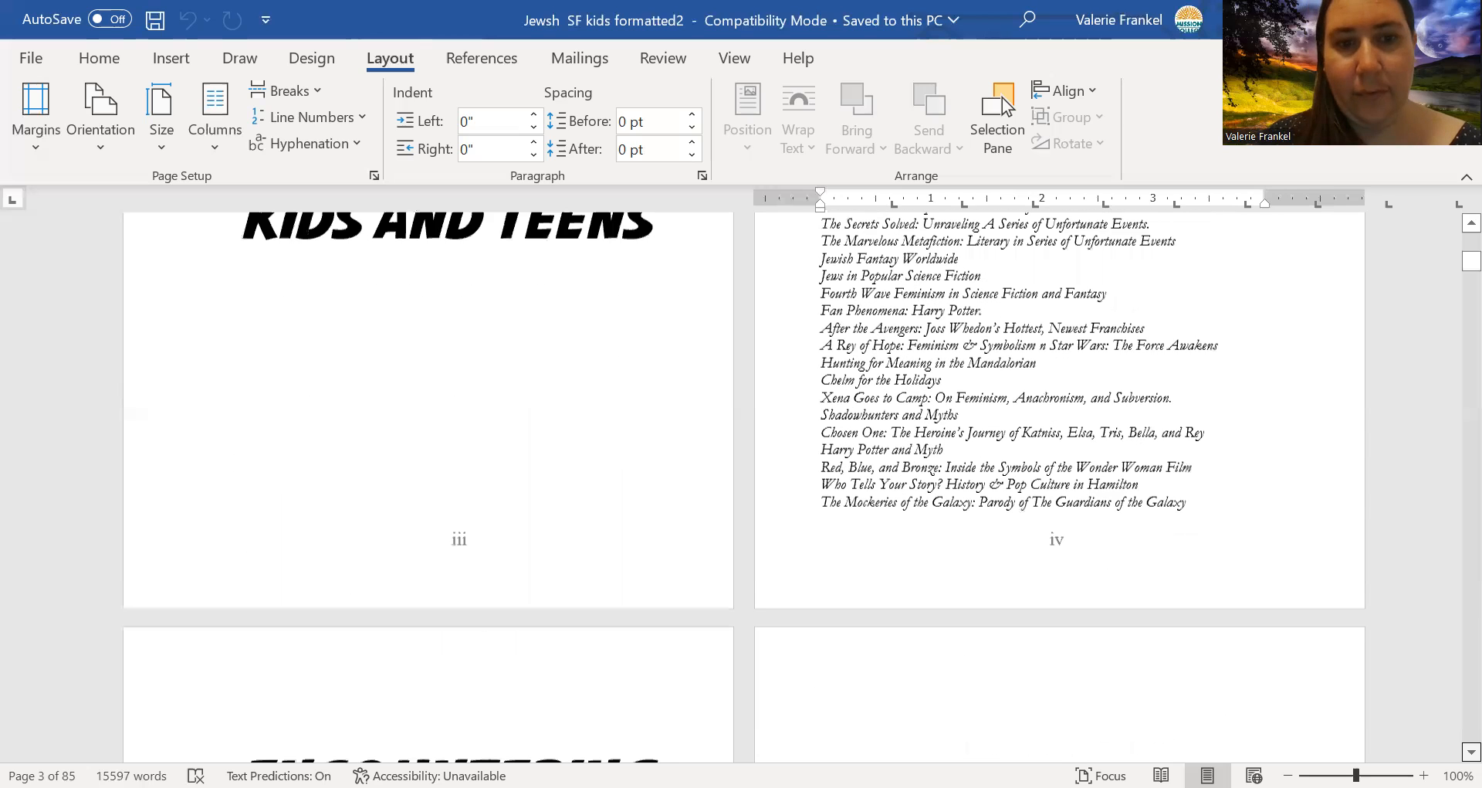
left_click(1471, 751)
left_click(1472, 223)
scroll(1449, 230, "up", 5)
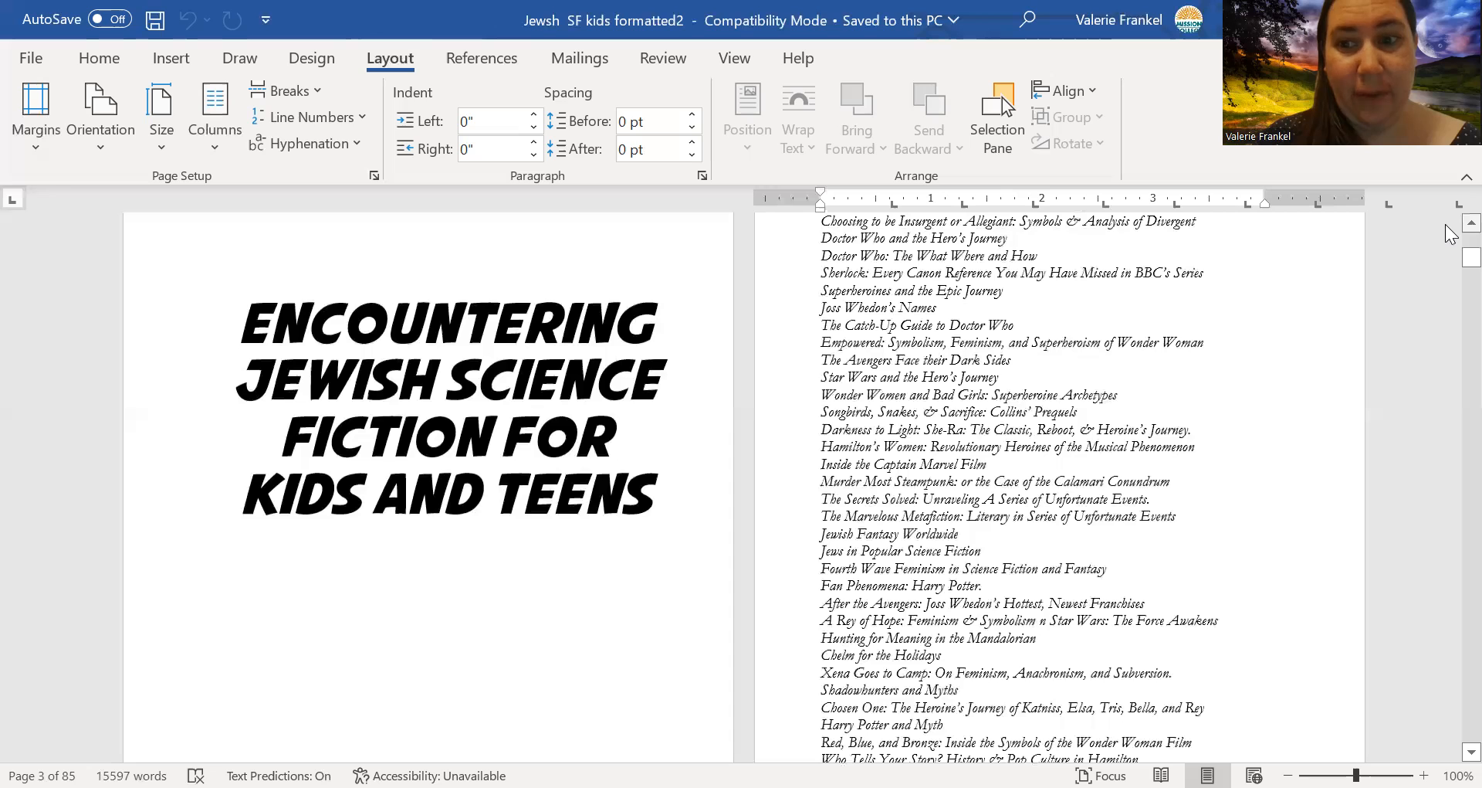
scroll(1448, 230, "up", 3)
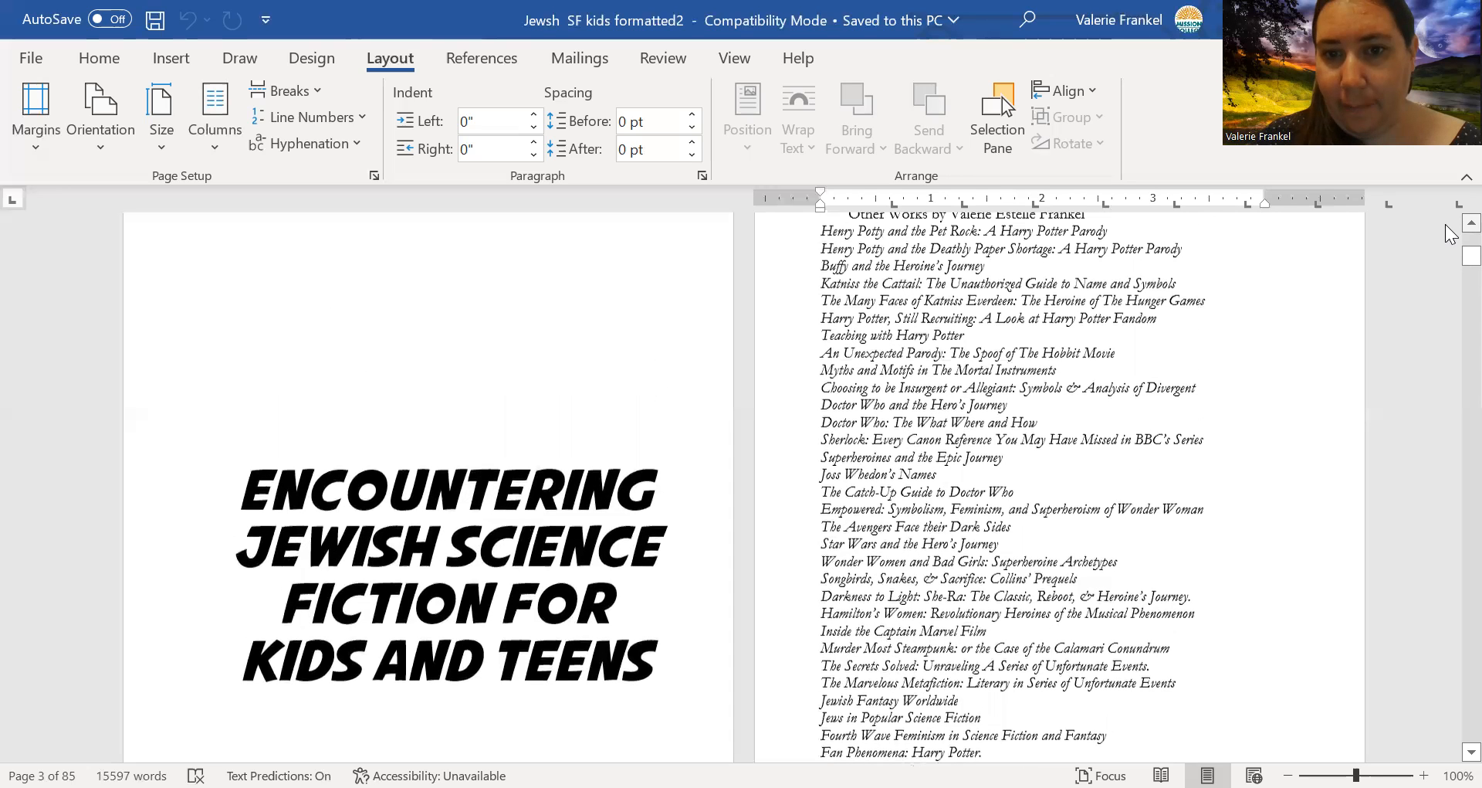
scroll(1449, 230, "up", 1)
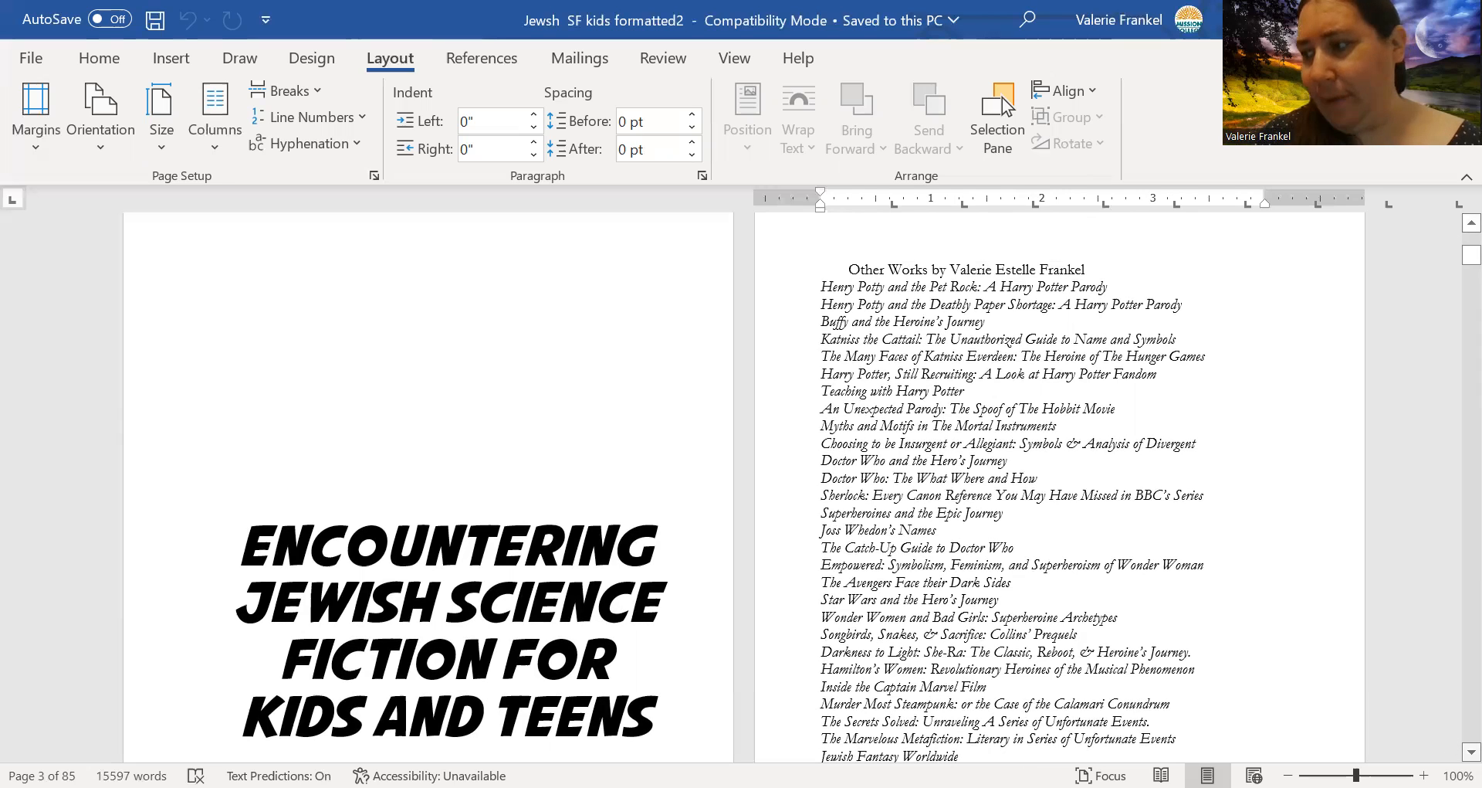
Review the front matter from the list of other works through the full title page with subtitle and author.
left_click(1471, 752)
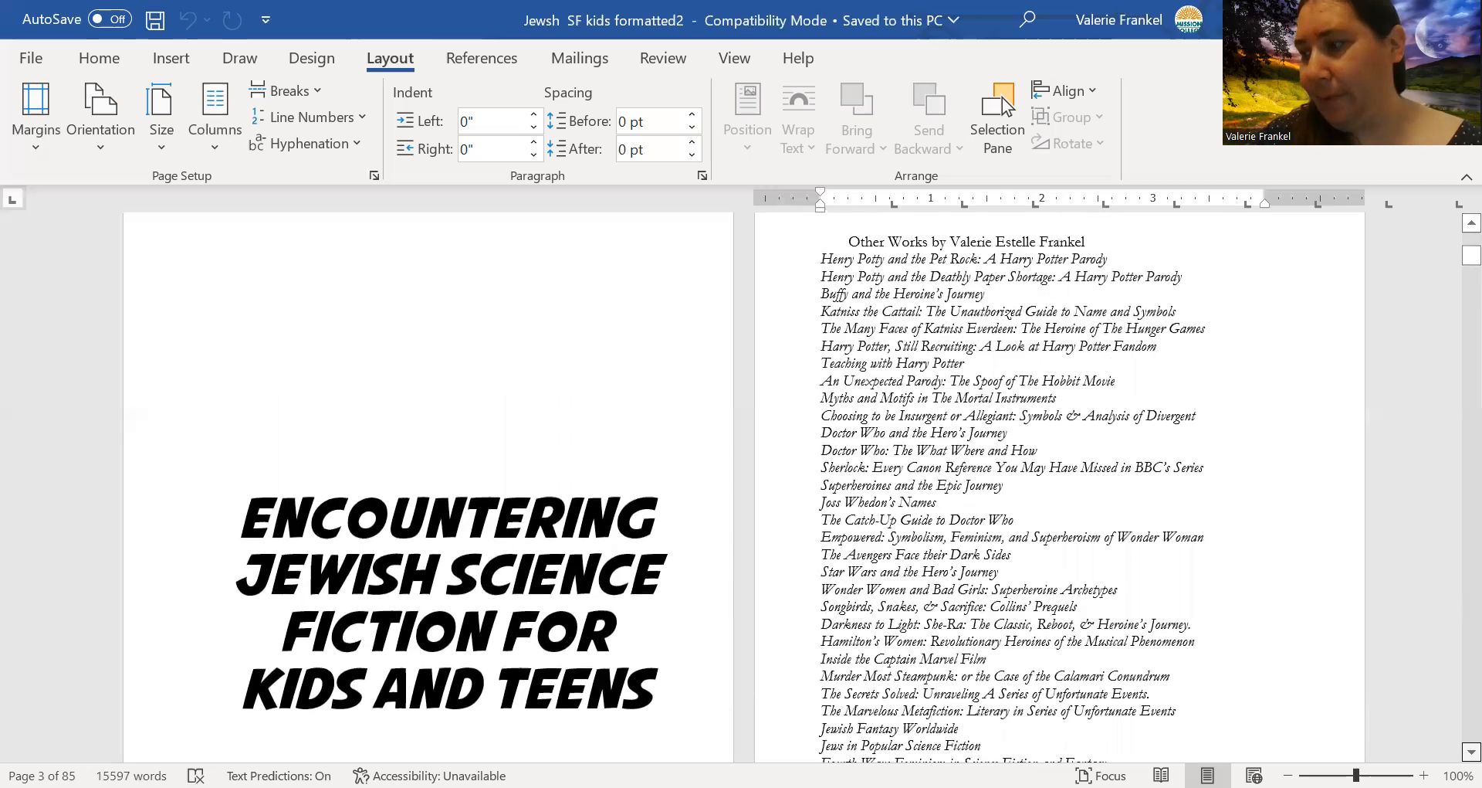
left_click(1472, 751)
left_click(1471, 751)
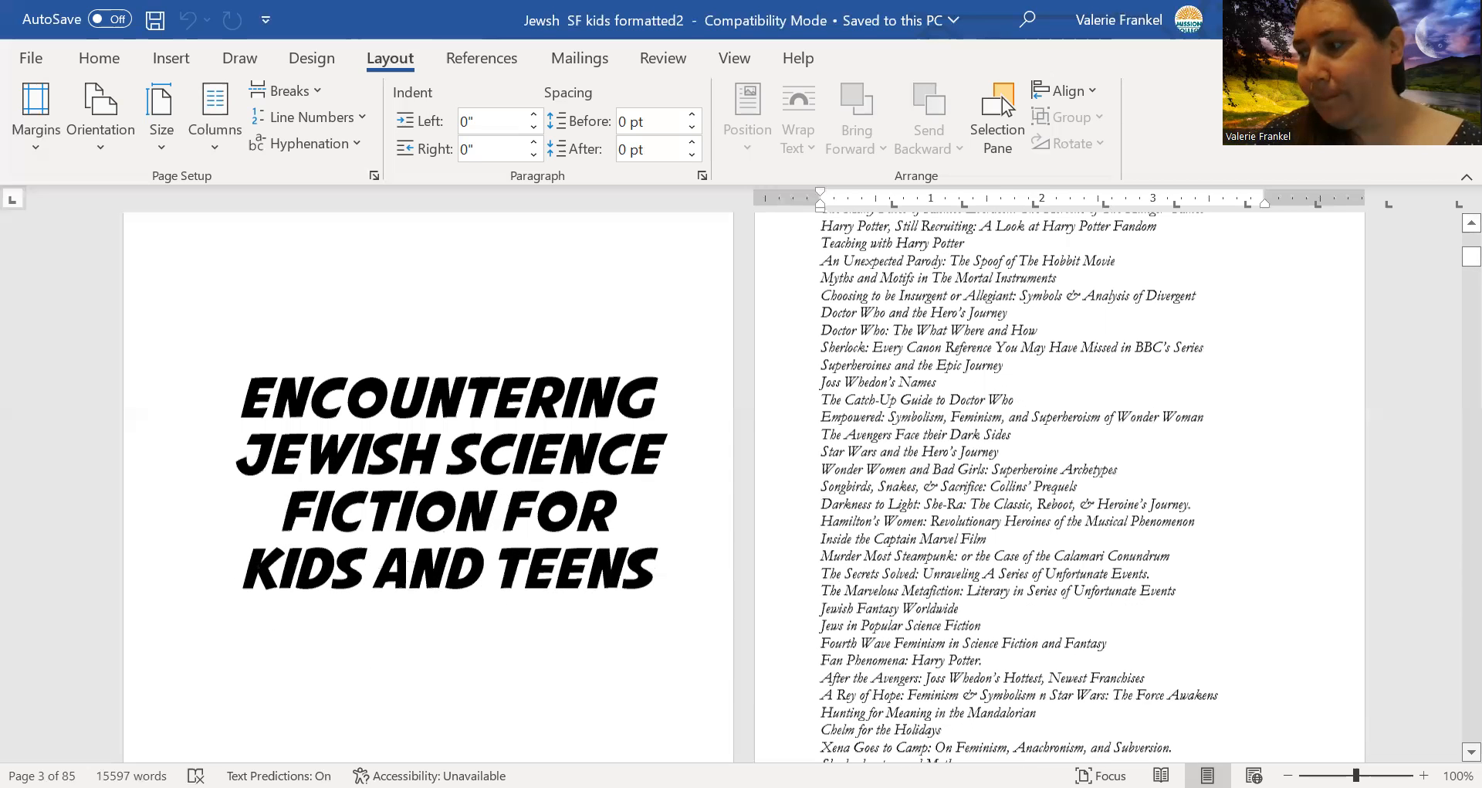
left_click(1472, 751)
left_click(1471, 752)
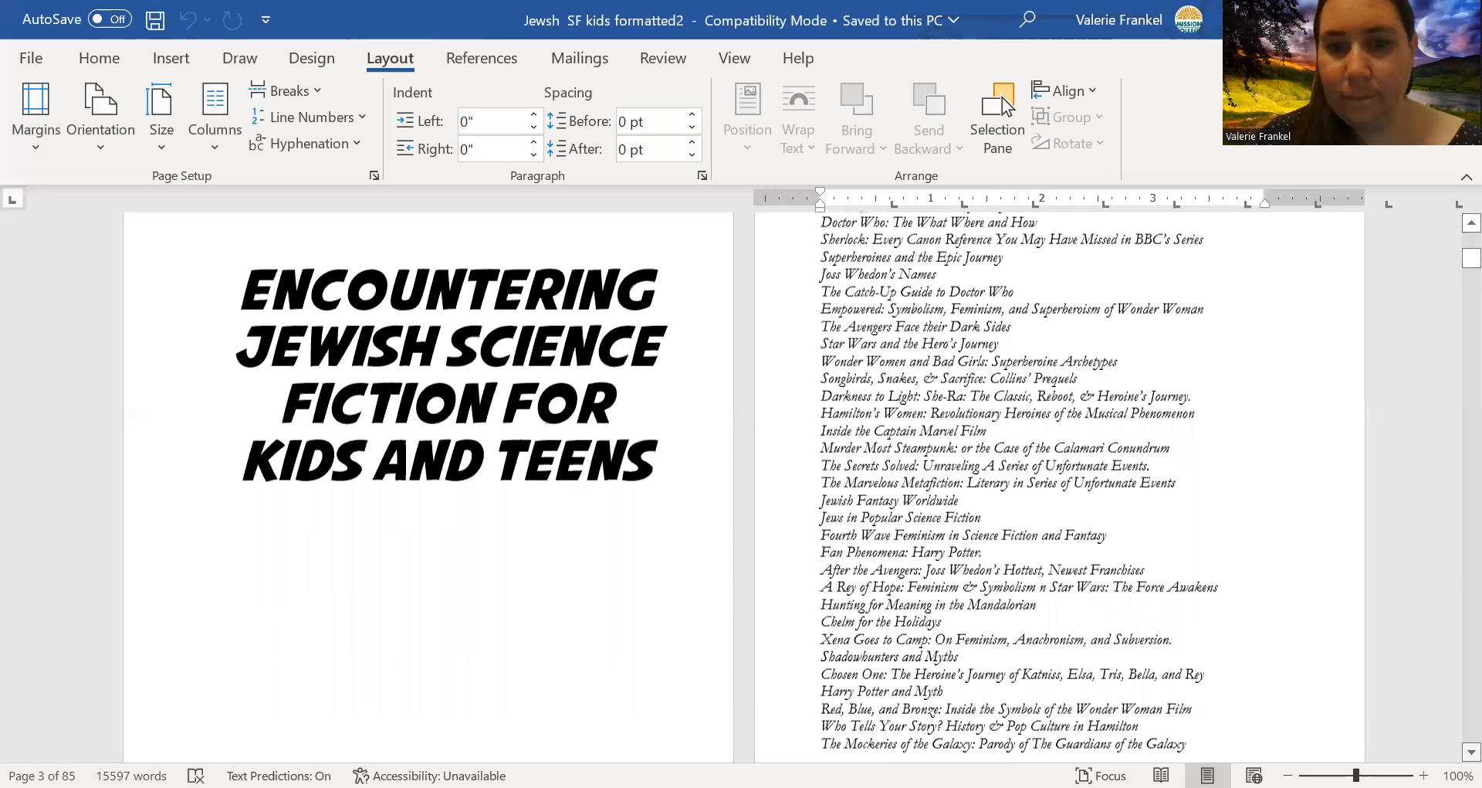
left_click(1471, 751)
left_click(1472, 751)
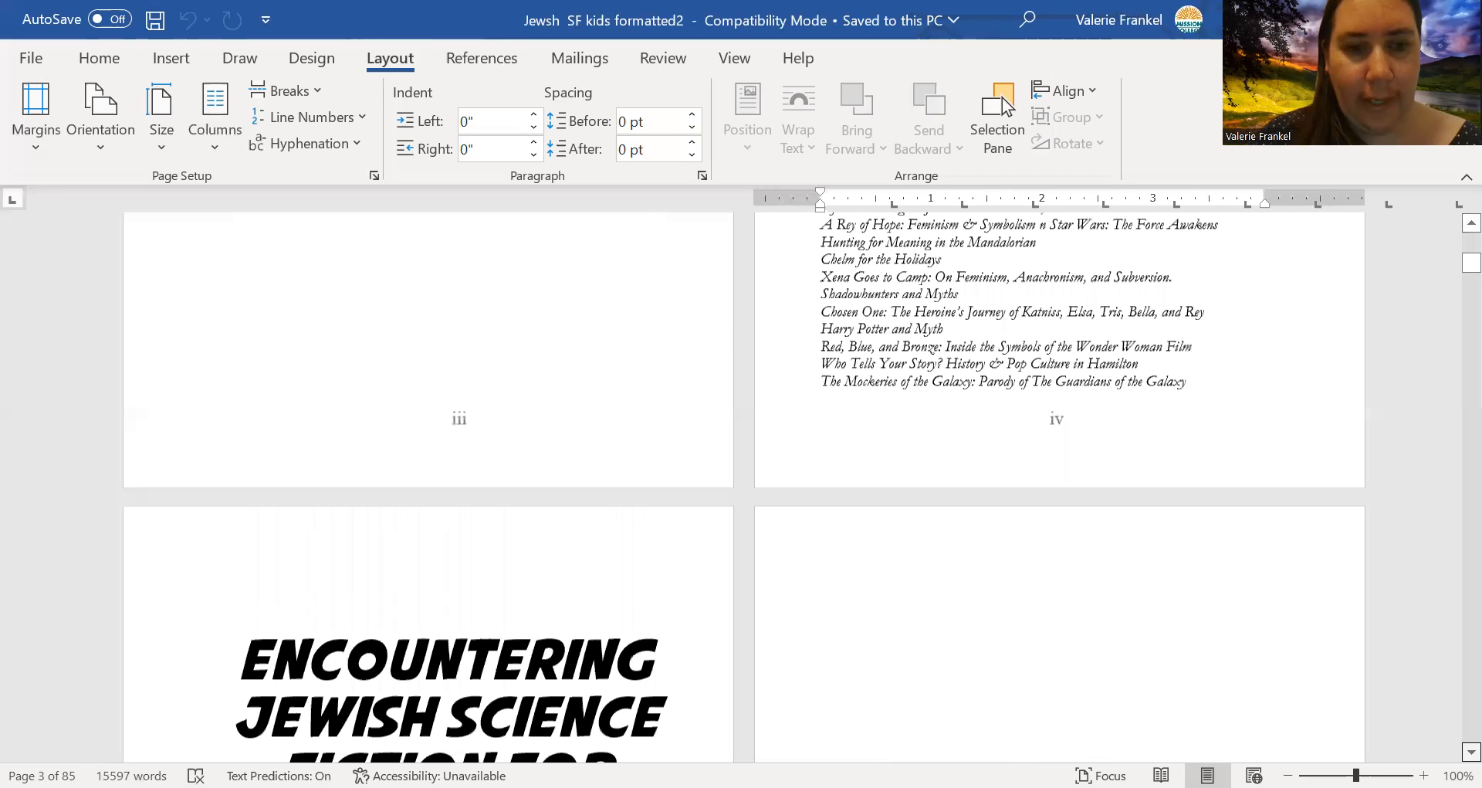
left_click(1471, 751)
left_click(1472, 752)
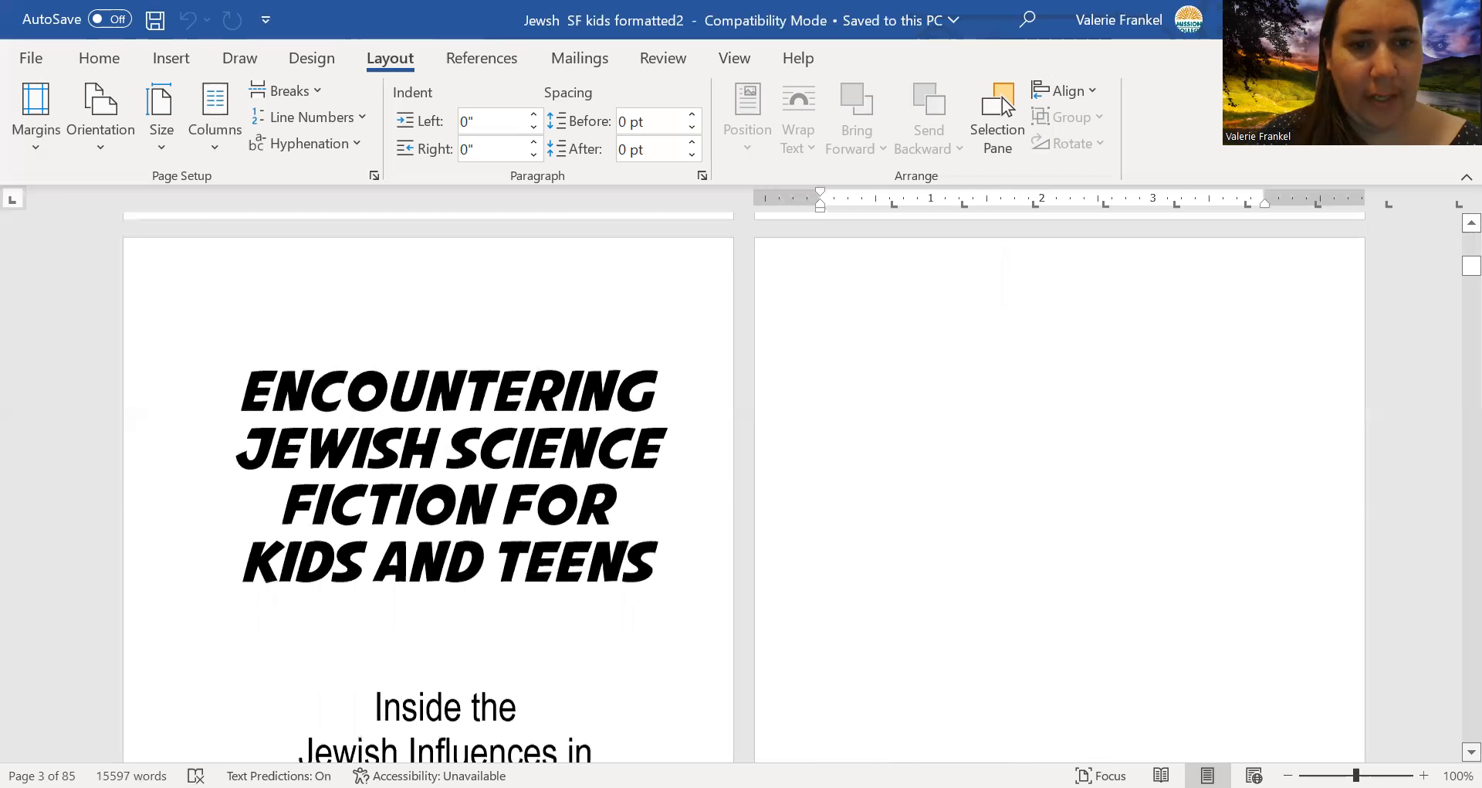
left_click(1472, 751)
left_click(1471, 751)
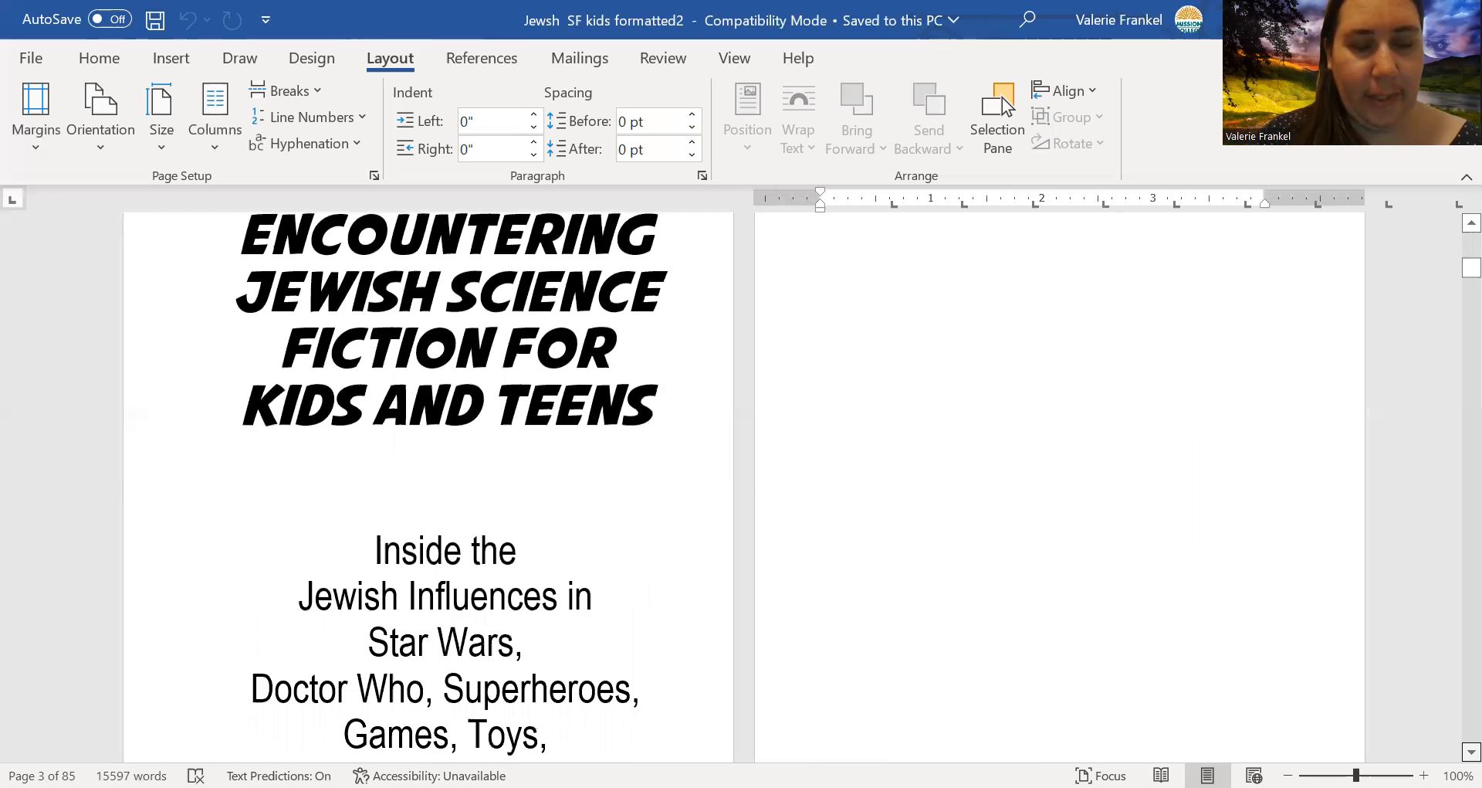
left_click(1472, 751)
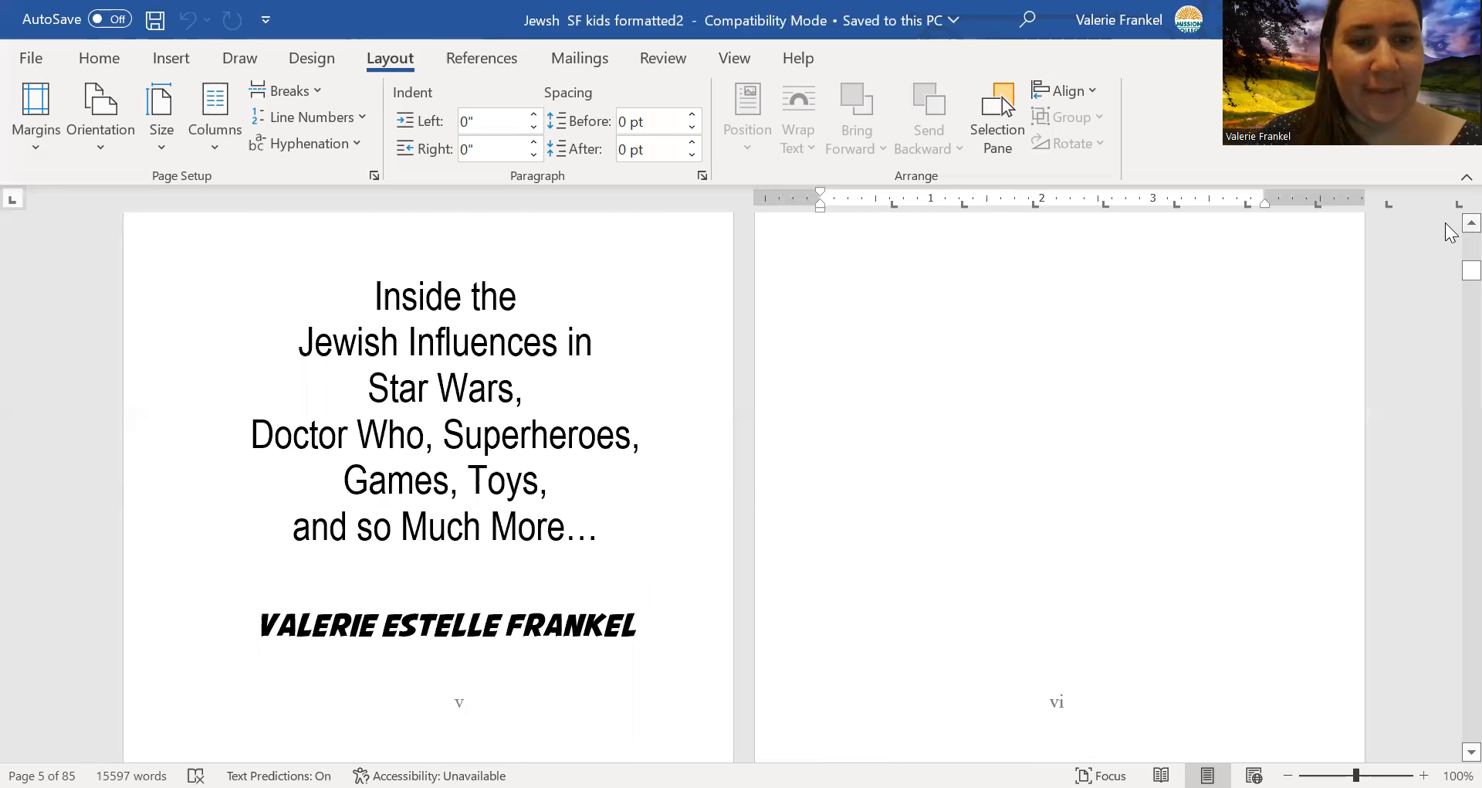
scroll(1451, 231, "up", 1)
scroll(1451, 231, "up", 8)
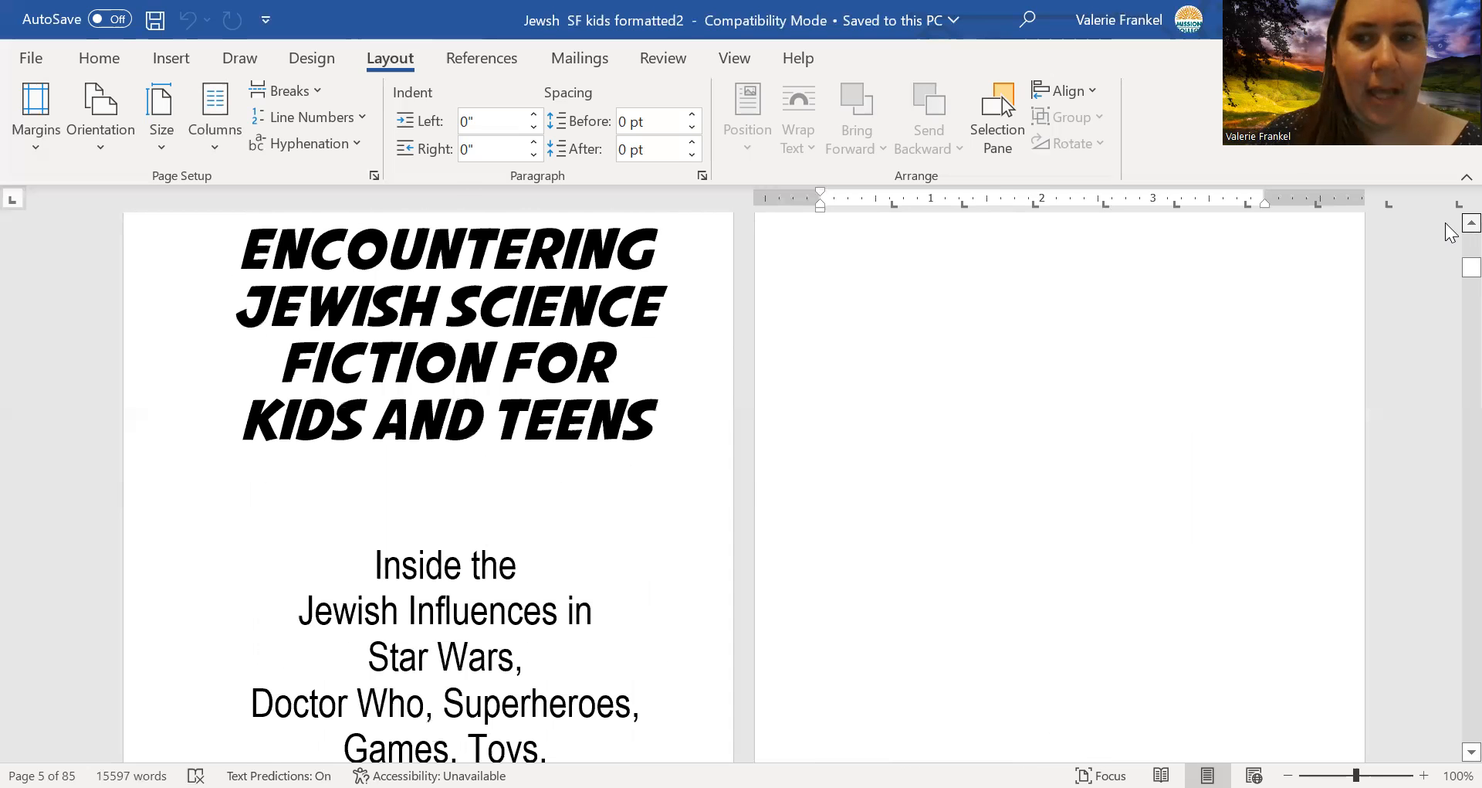
Look through the fonts available for the book title on the full title page without changing the font.
left_click(82, 63)
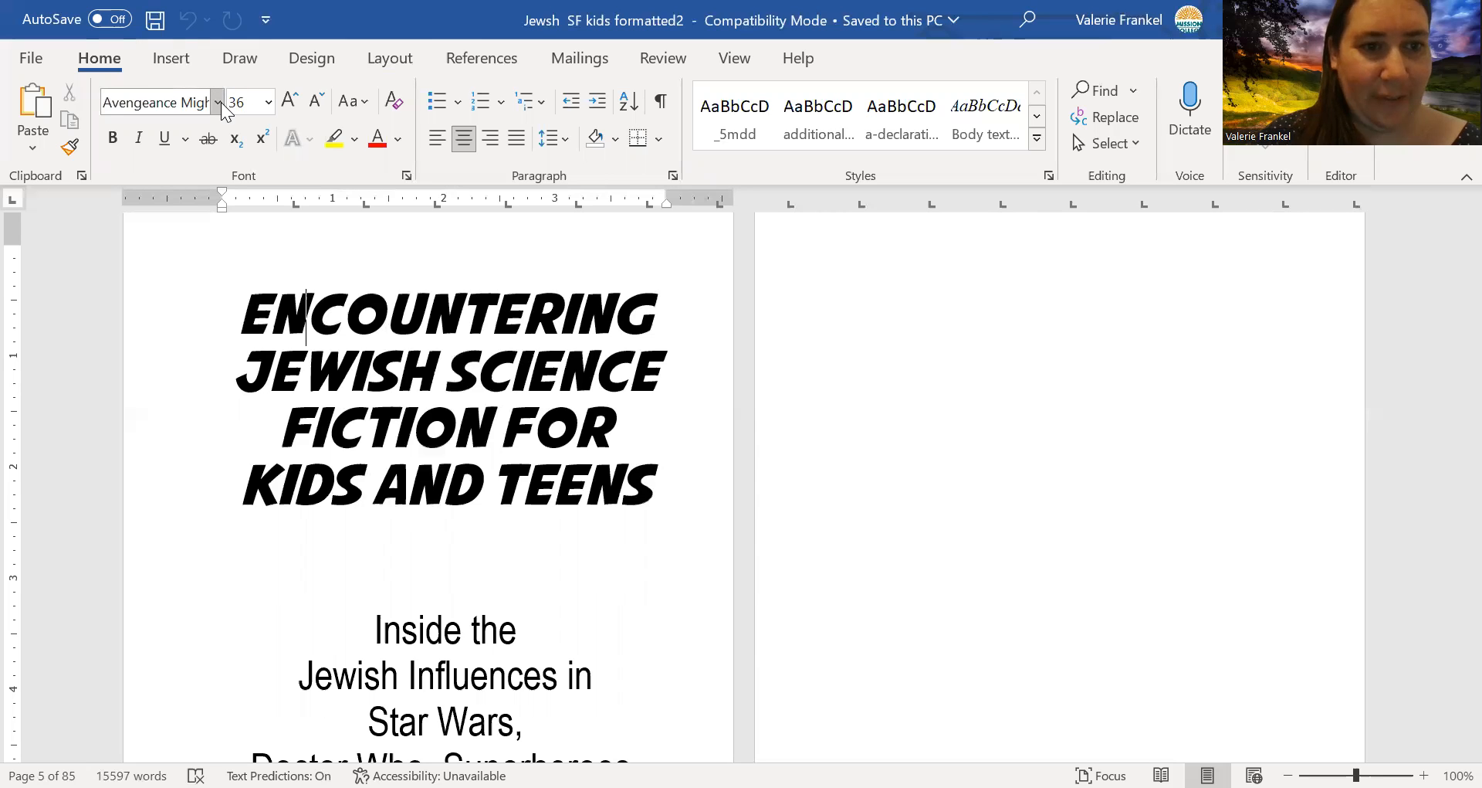
left_click(218, 102)
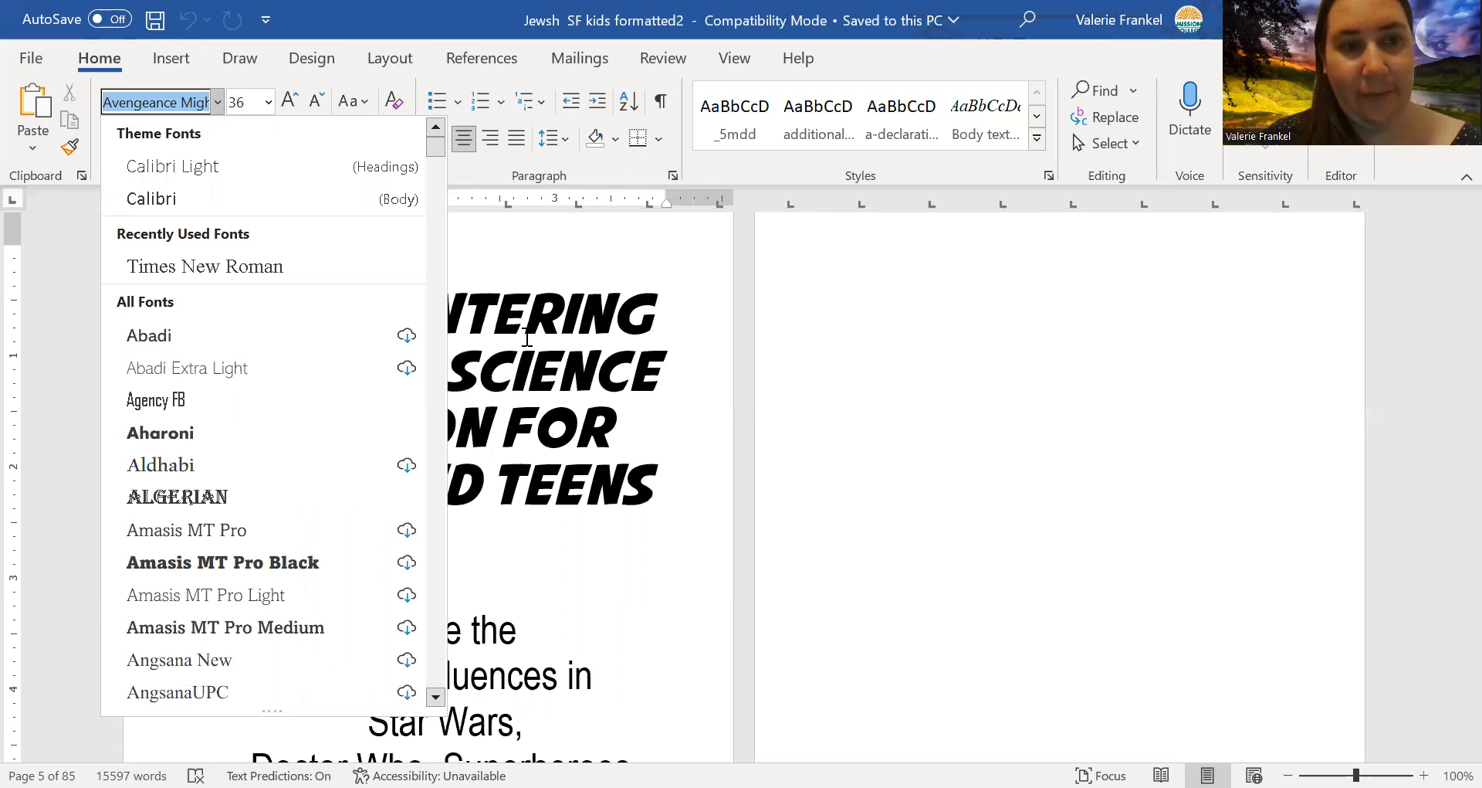
left_click(527, 338)
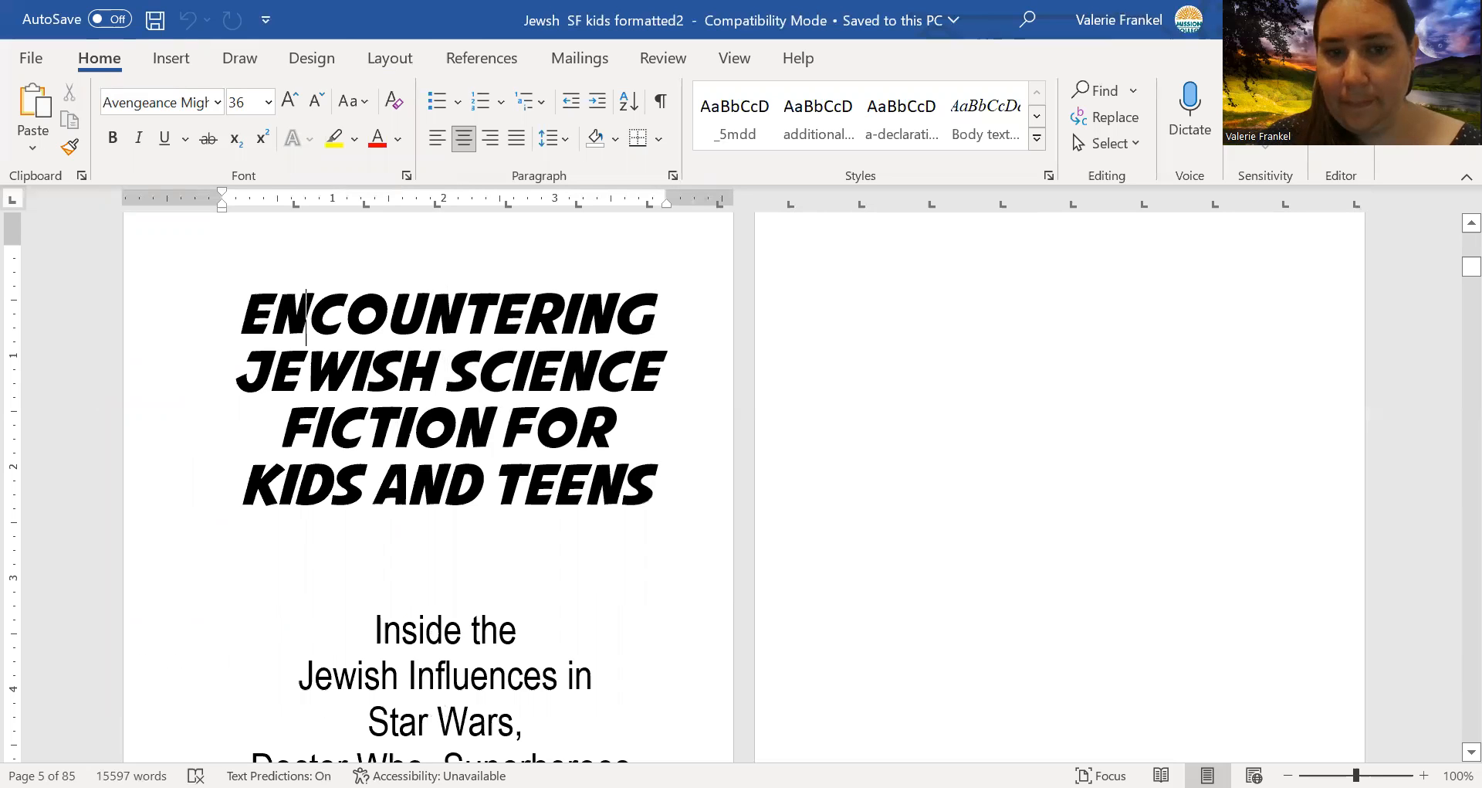
Examine the table of contents and the facing page with the disclaimer, copyright notice and ISBN.
scroll(429, 486, "down", 1)
scroll(428, 486, "down", 6)
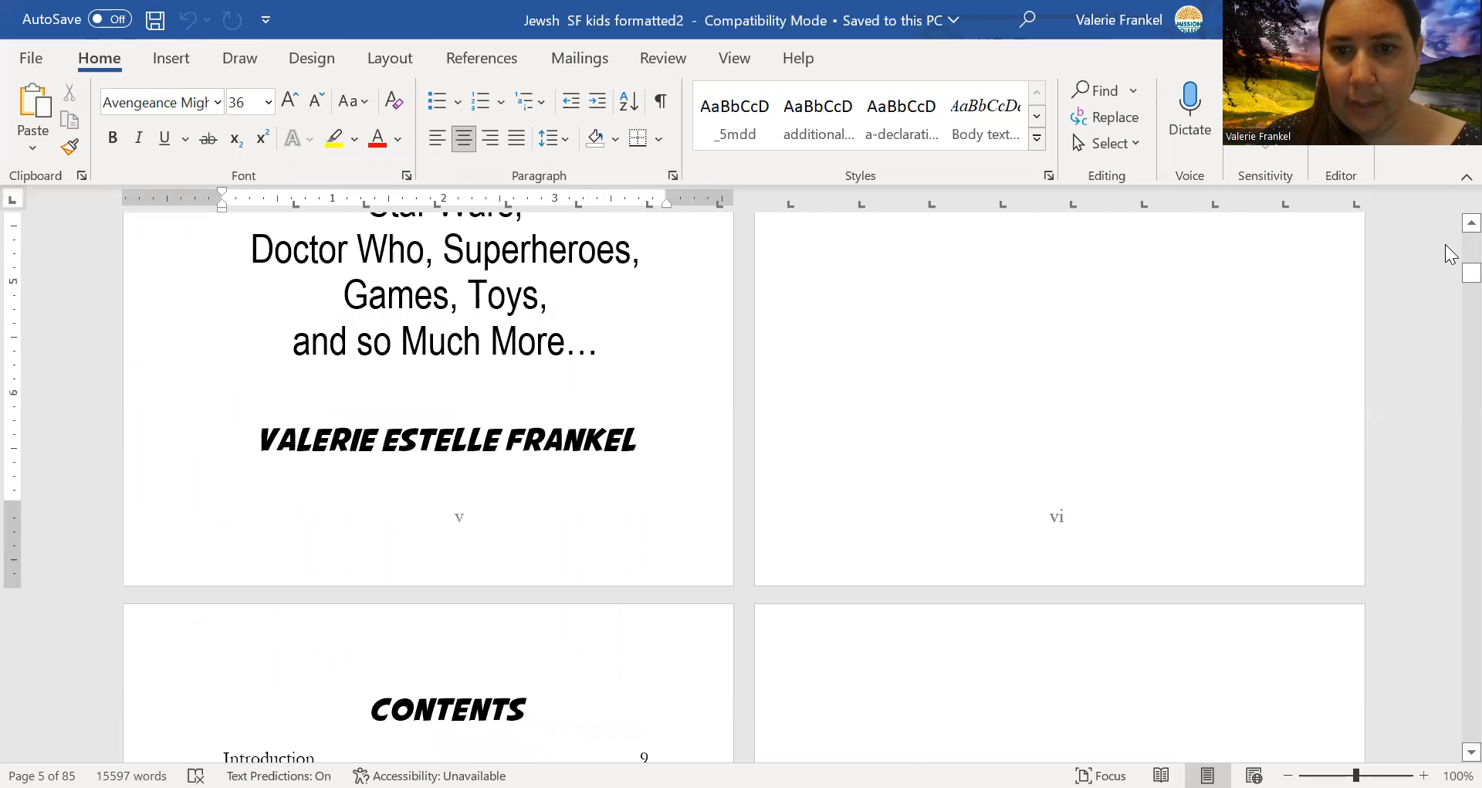
scroll(1450, 463, "up", 15)
scroll(1449, 494, "down", 12)
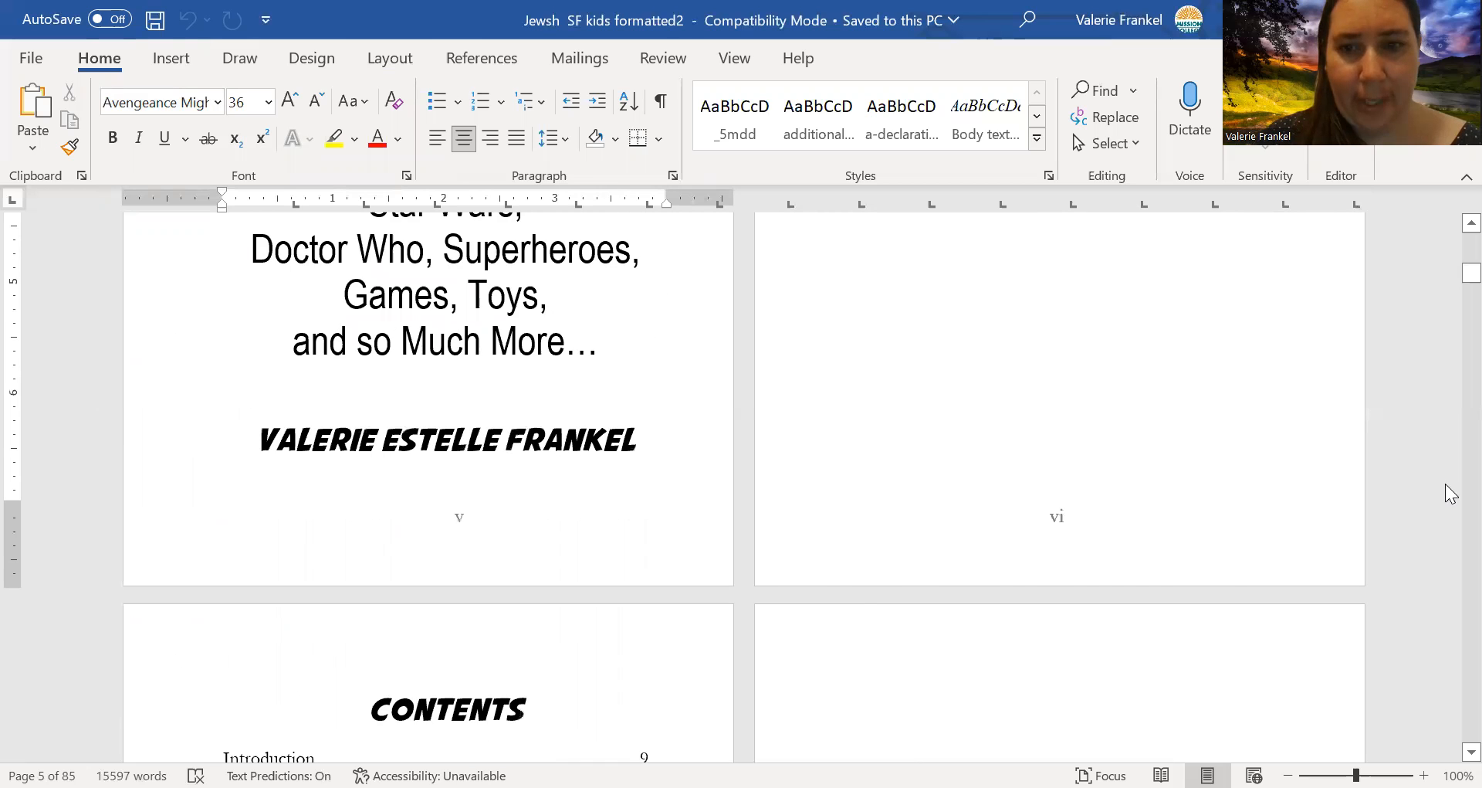
scroll(1449, 308, "down", 7)
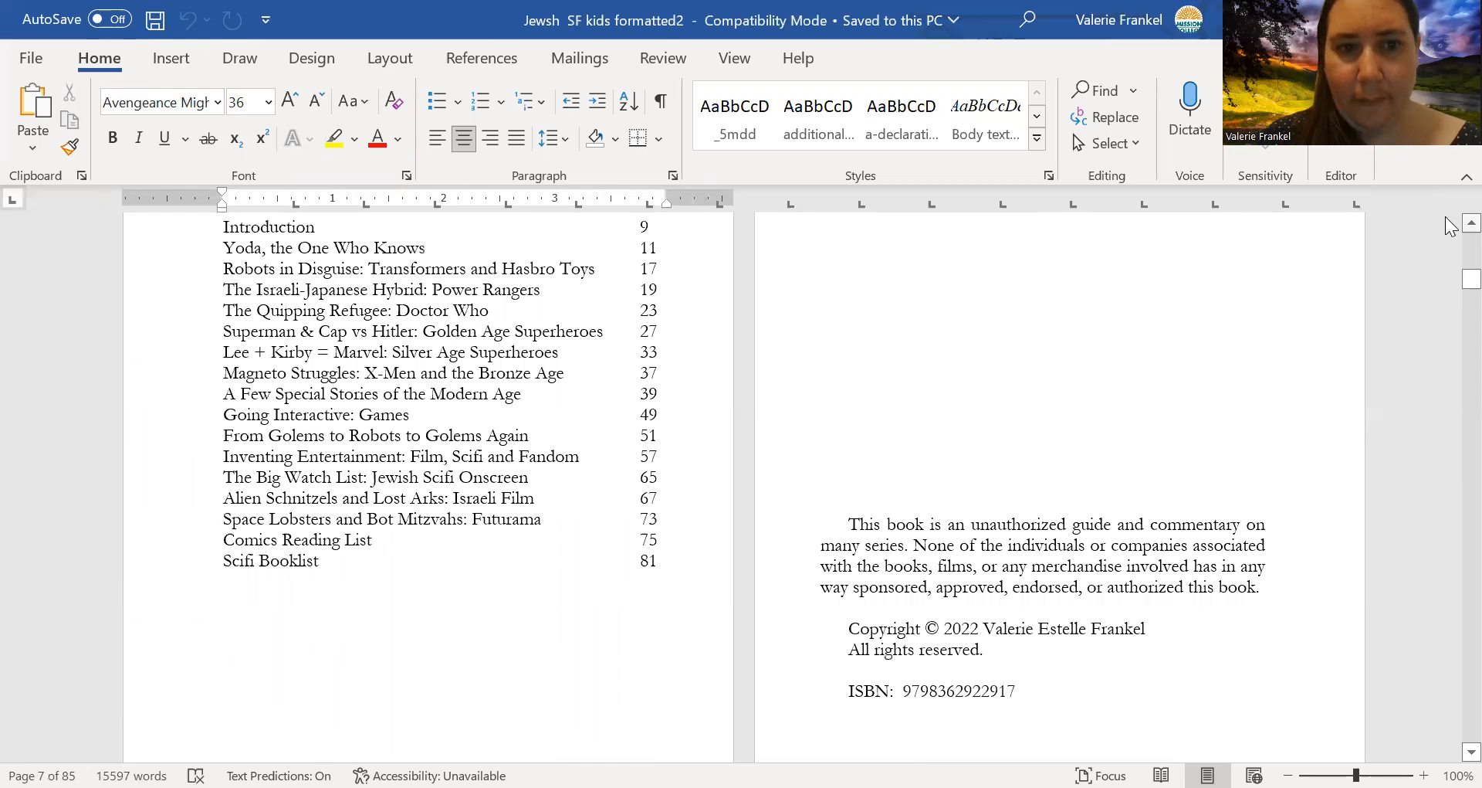
Re-examine the contents page layout and the facing page with the disclaimer, copyright notice and ISBN.
scroll(1449, 225, "up", 1)
scroll(1449, 225, "up", 2)
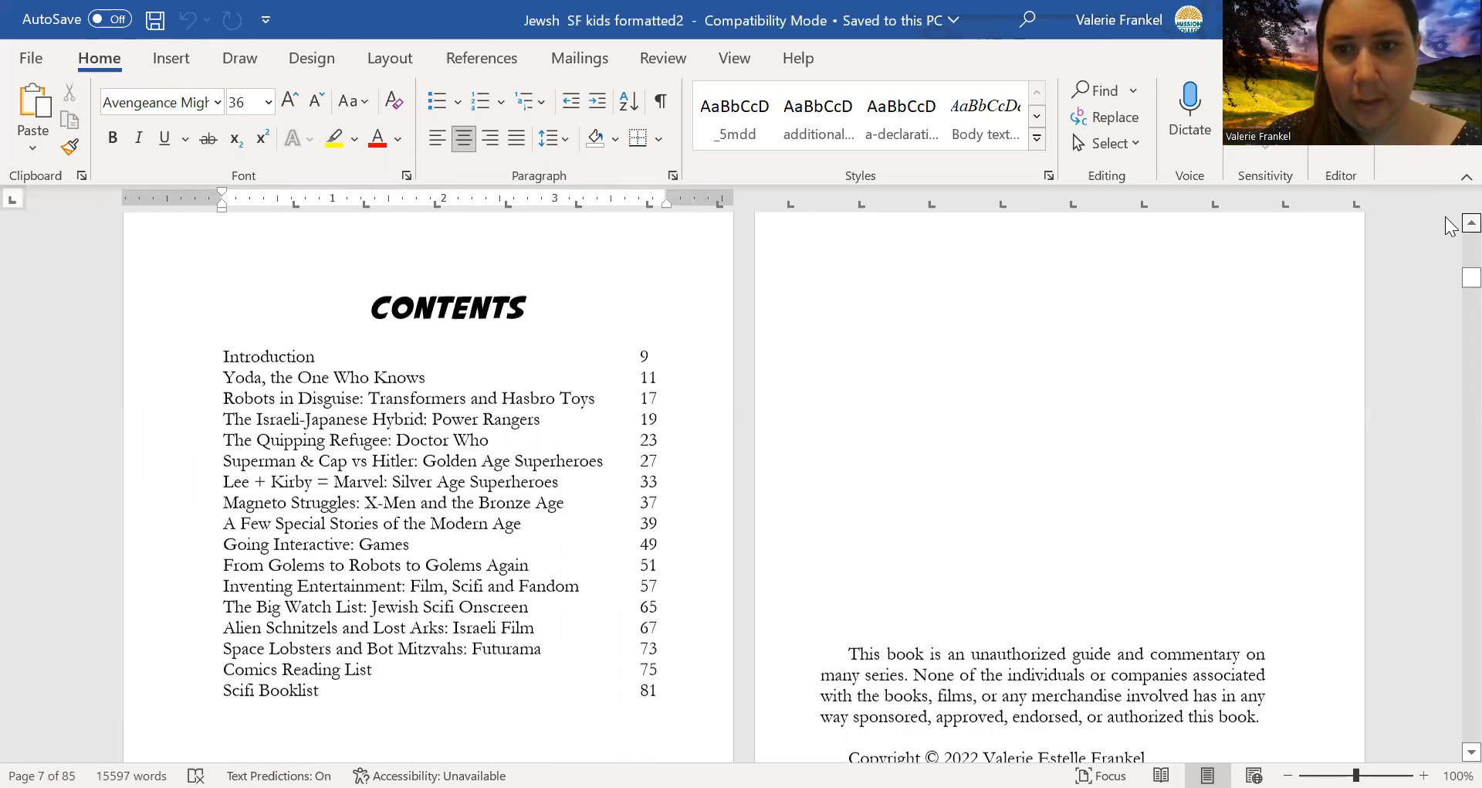
scroll(1450, 226, "up", 3)
scroll(1451, 602, "up", 3)
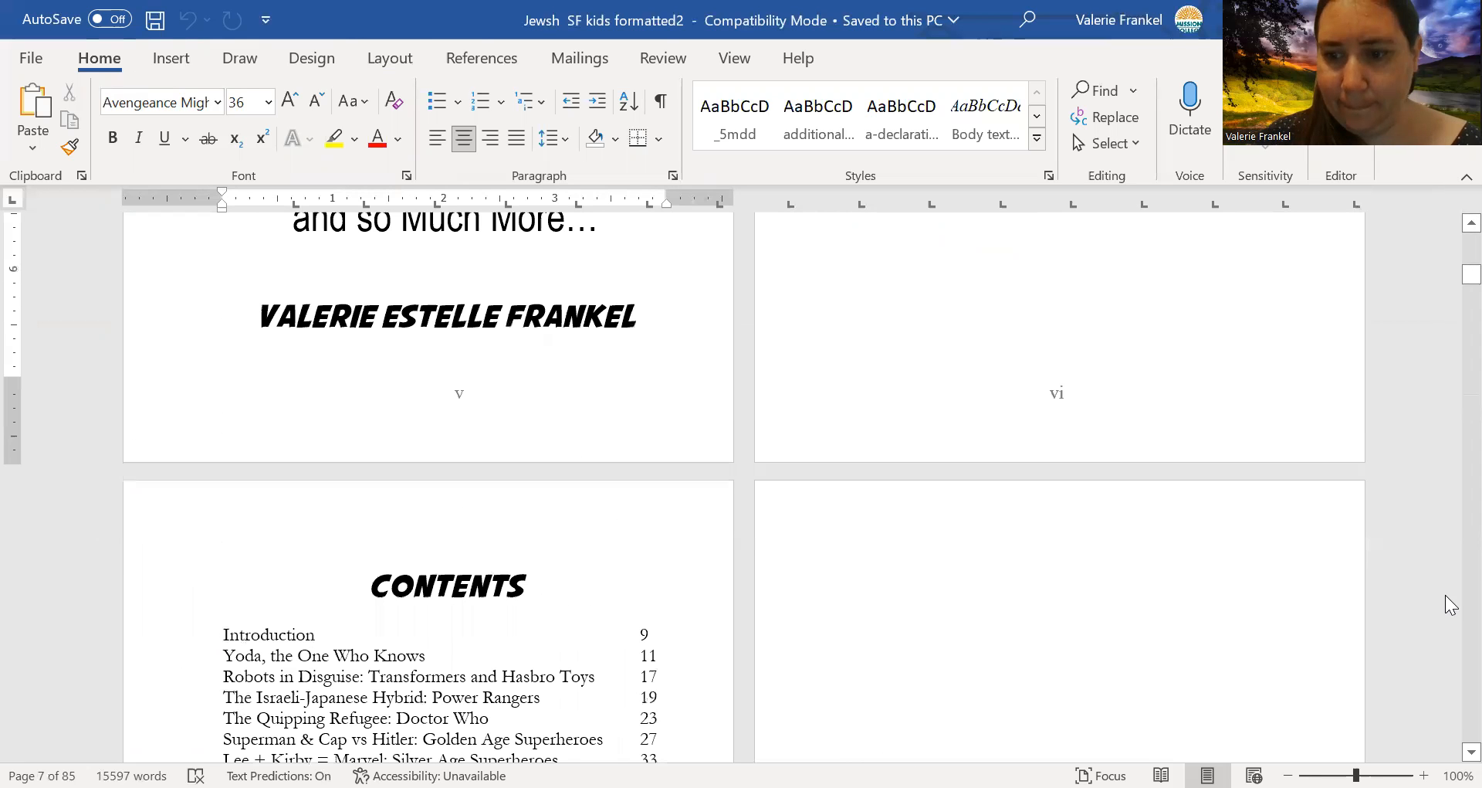
scroll(741, 487, "down", 1)
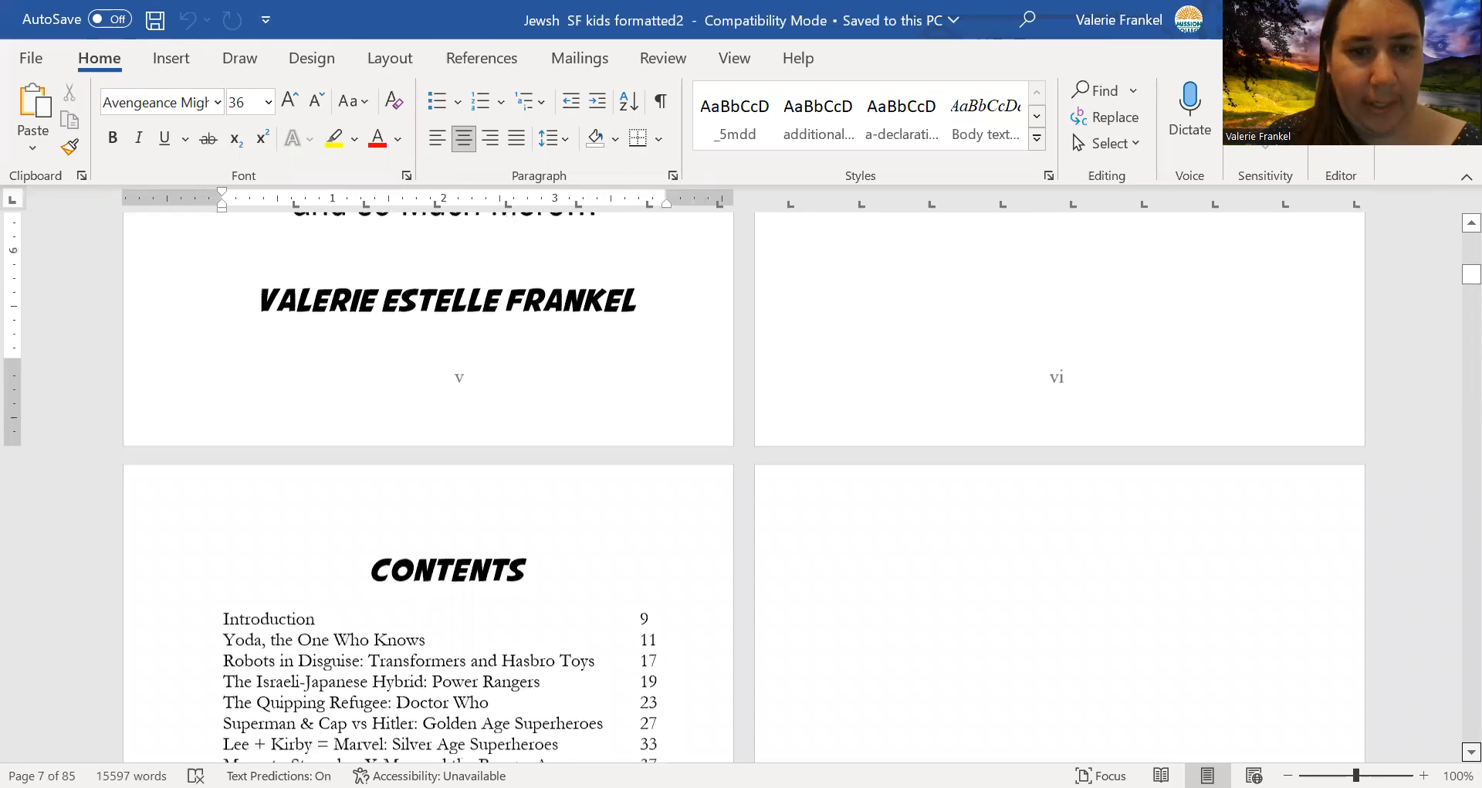
scroll(741, 486, "down", 5)
scroll(741, 487, "down", 2)
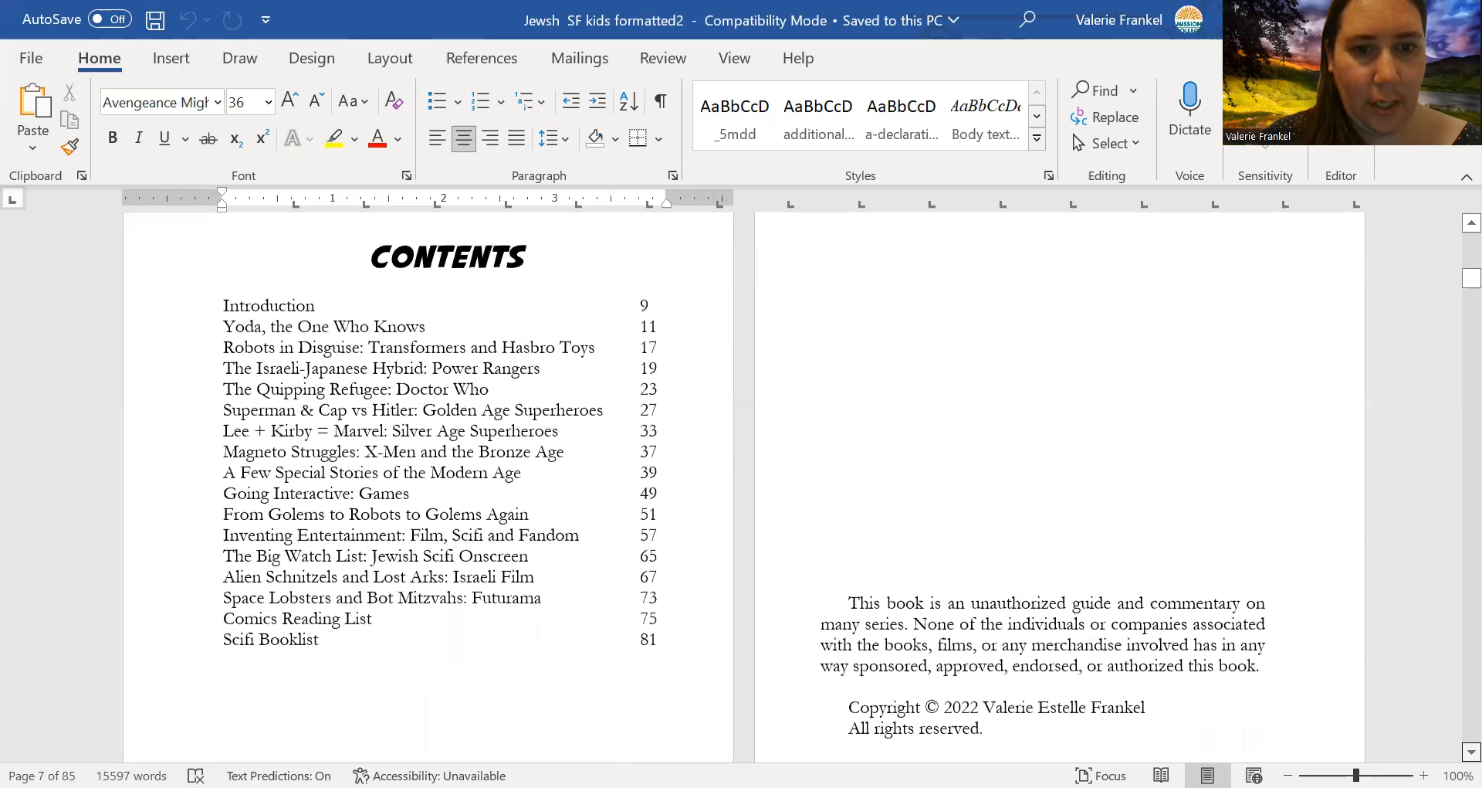
scroll(741, 486, "down", 1)
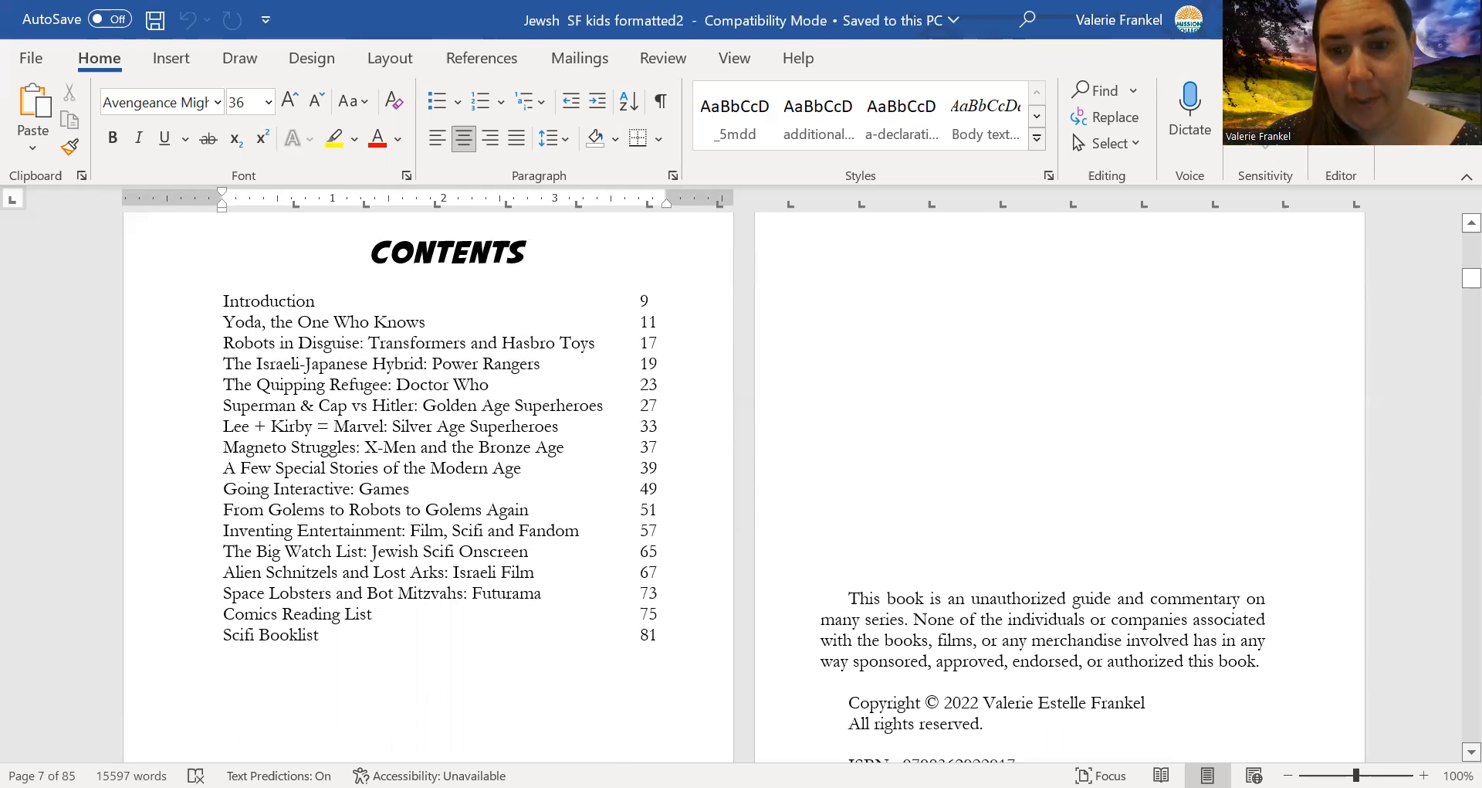
scroll(742, 486, "down", 1)
scroll(741, 486, "down", 3)
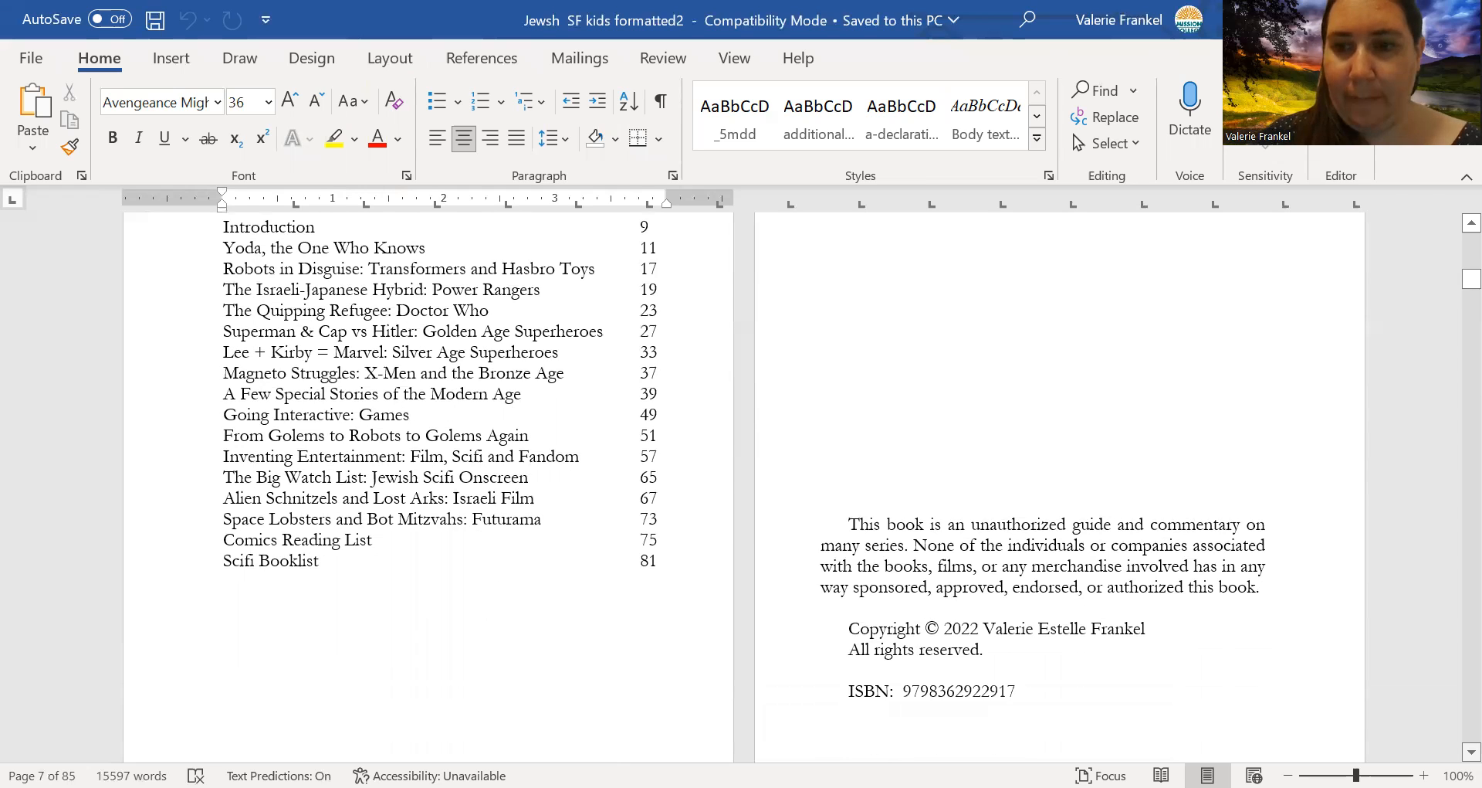
scroll(741, 486, "down", 2)
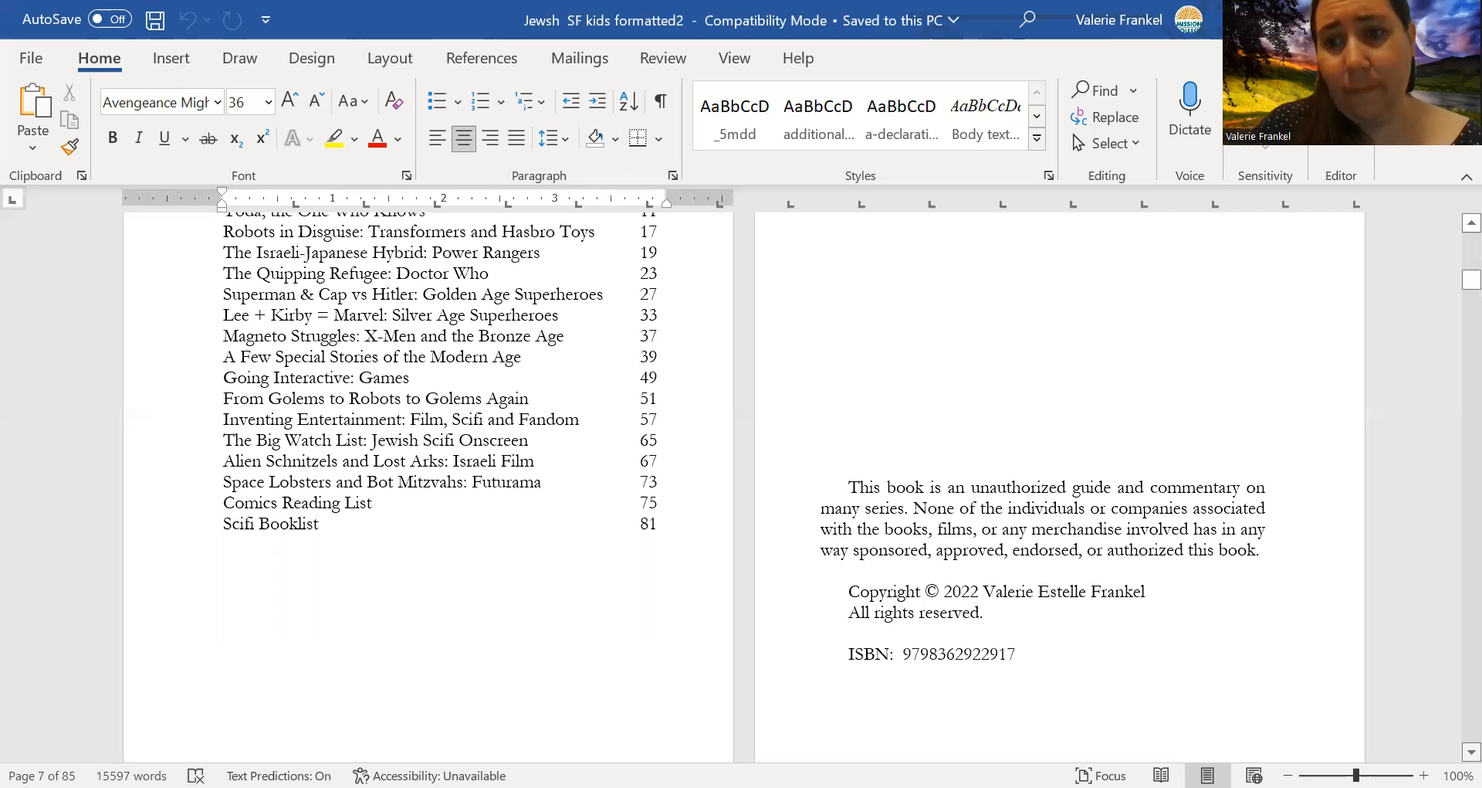
Examine the opening page of the Introduction, including its rocket picture and chapter heading.
scroll(741, 487, "down", 5)
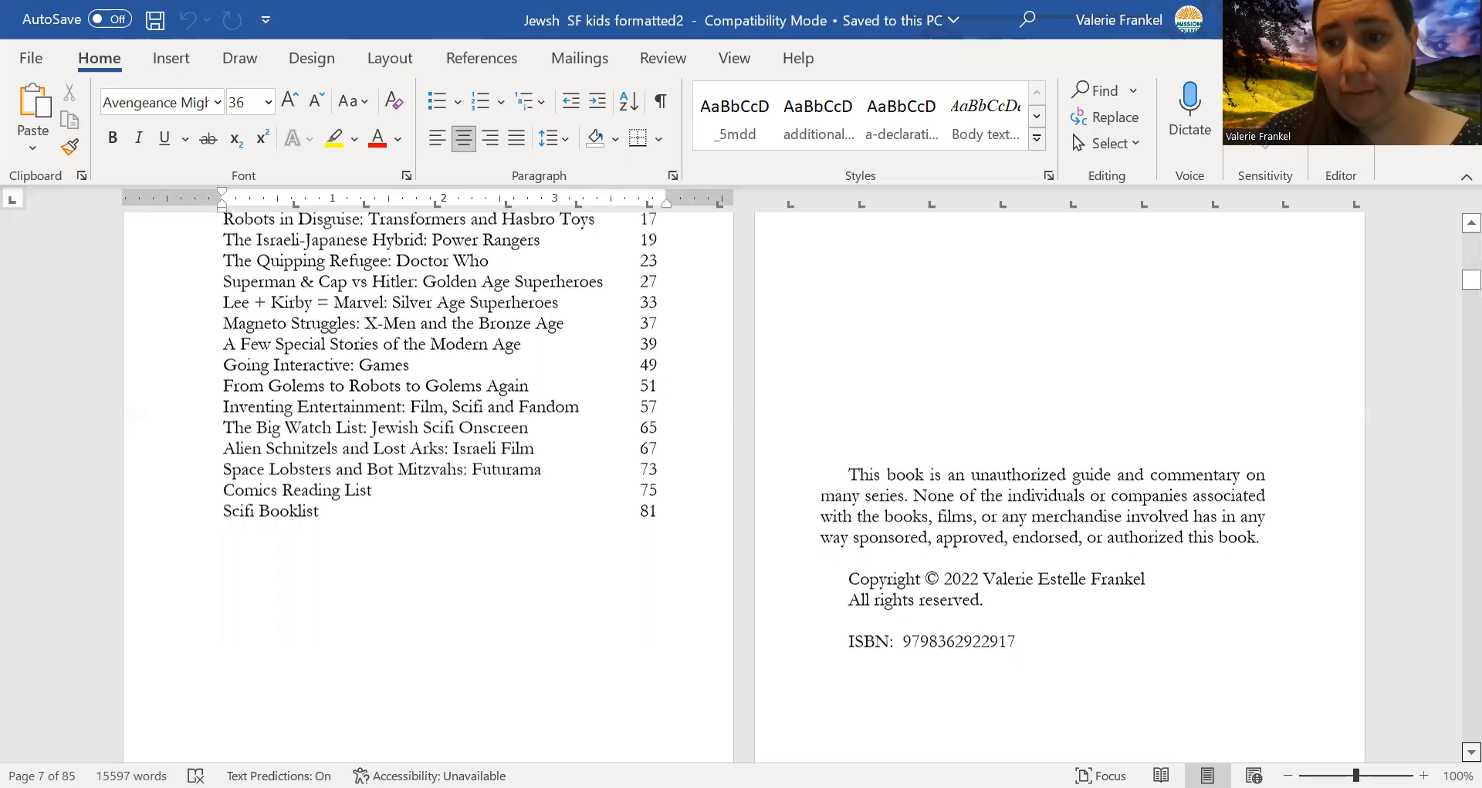
scroll(742, 486, "down", 3)
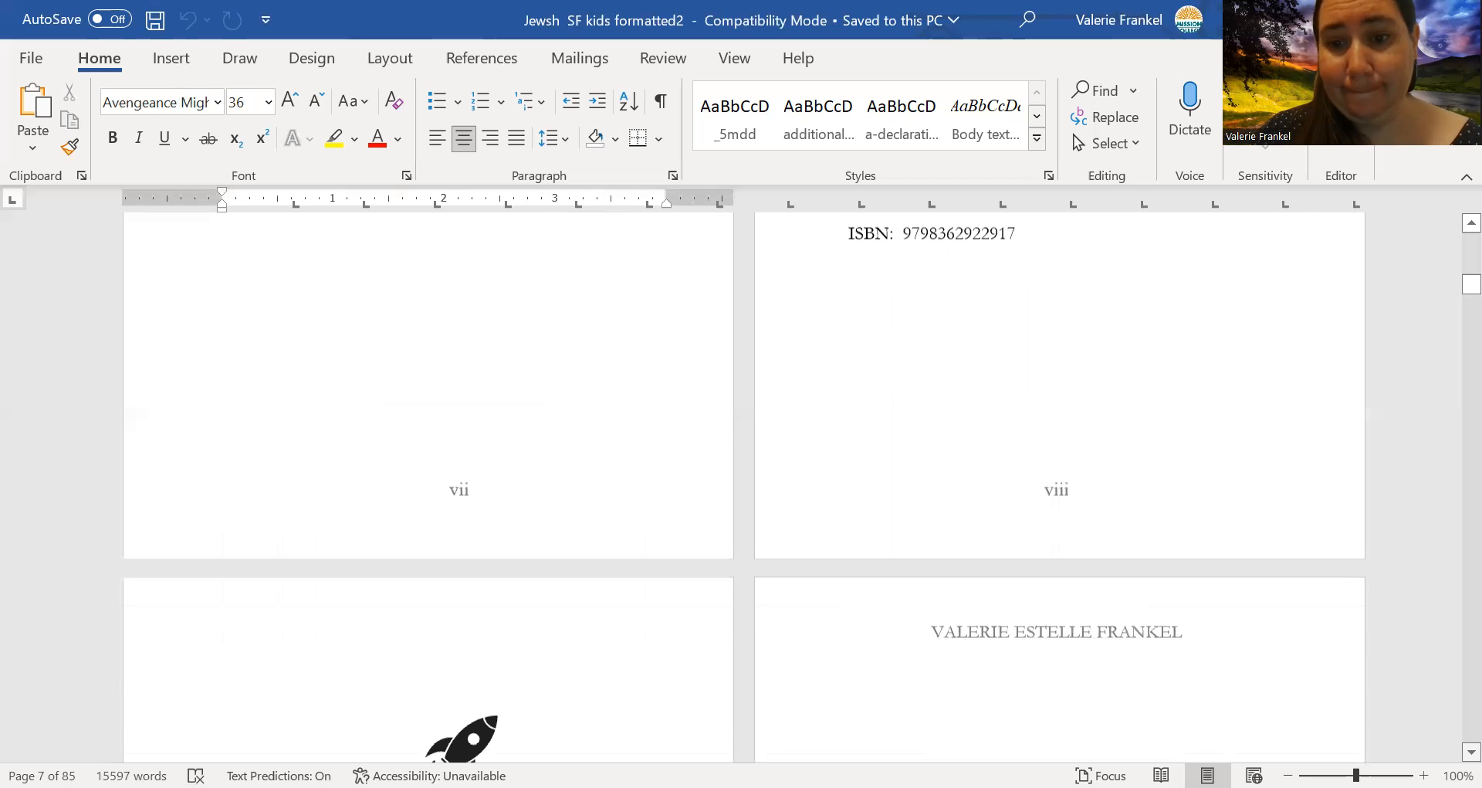
scroll(741, 486, "down", 5)
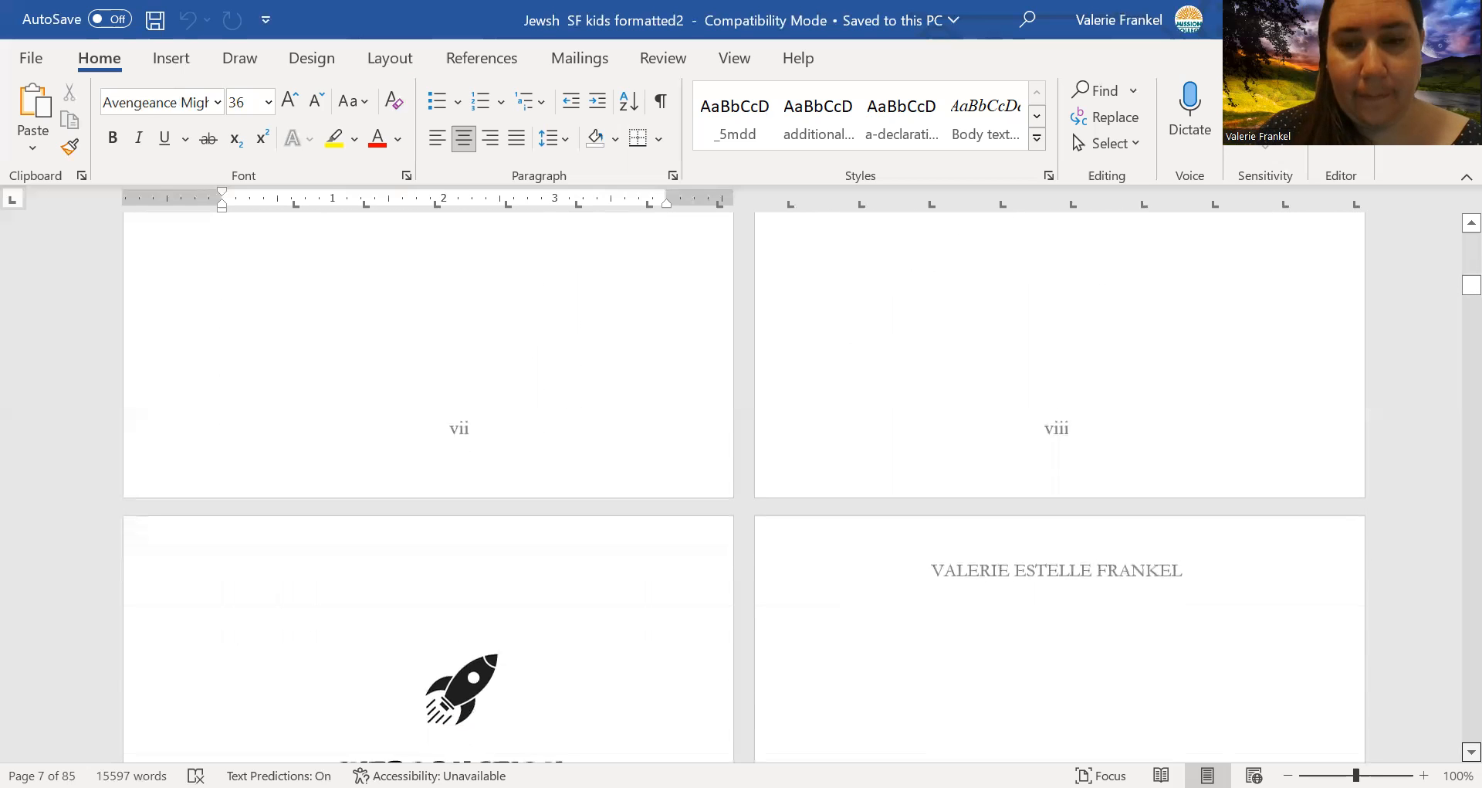
scroll(888, 660, "down", 2)
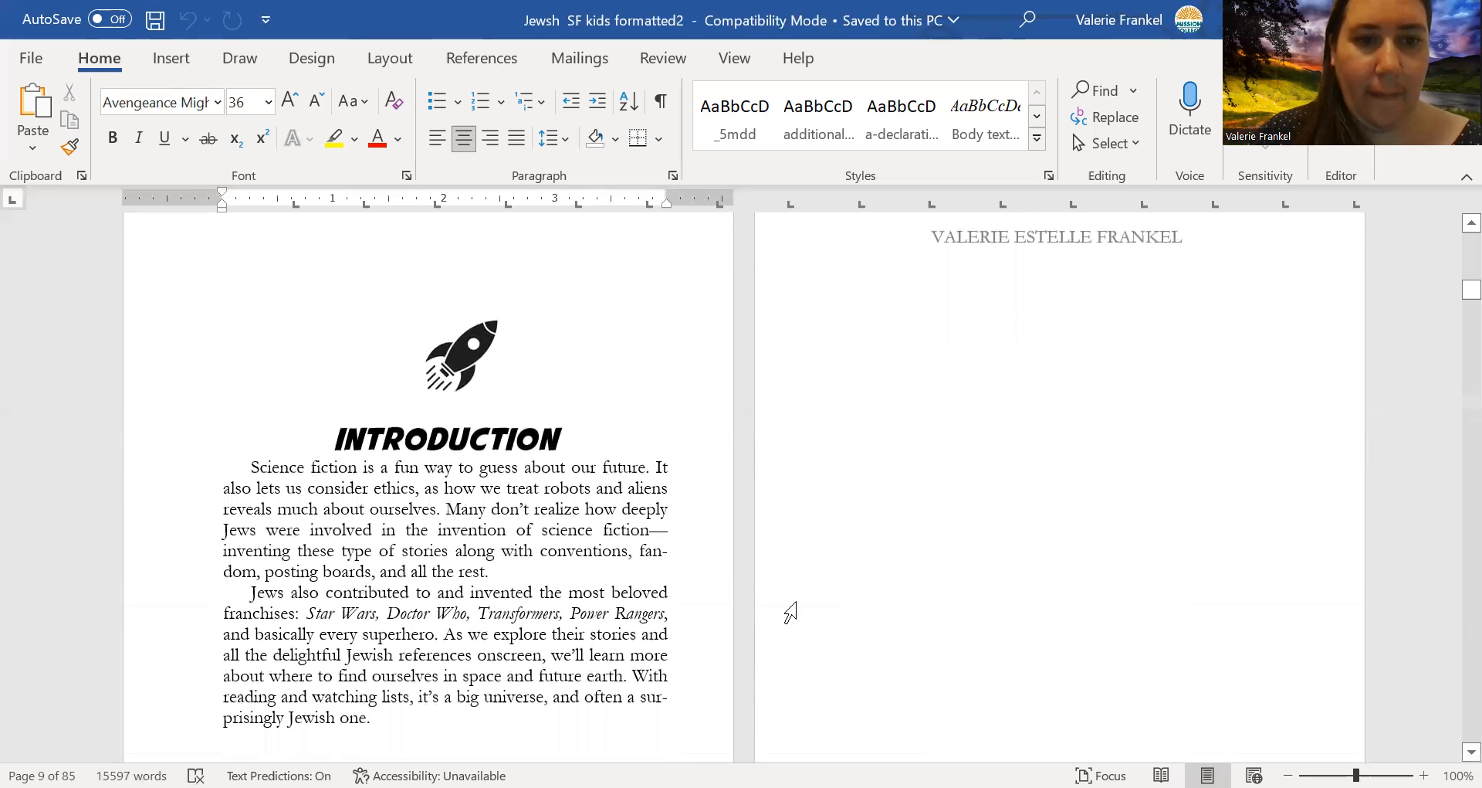
left_click(448, 375)
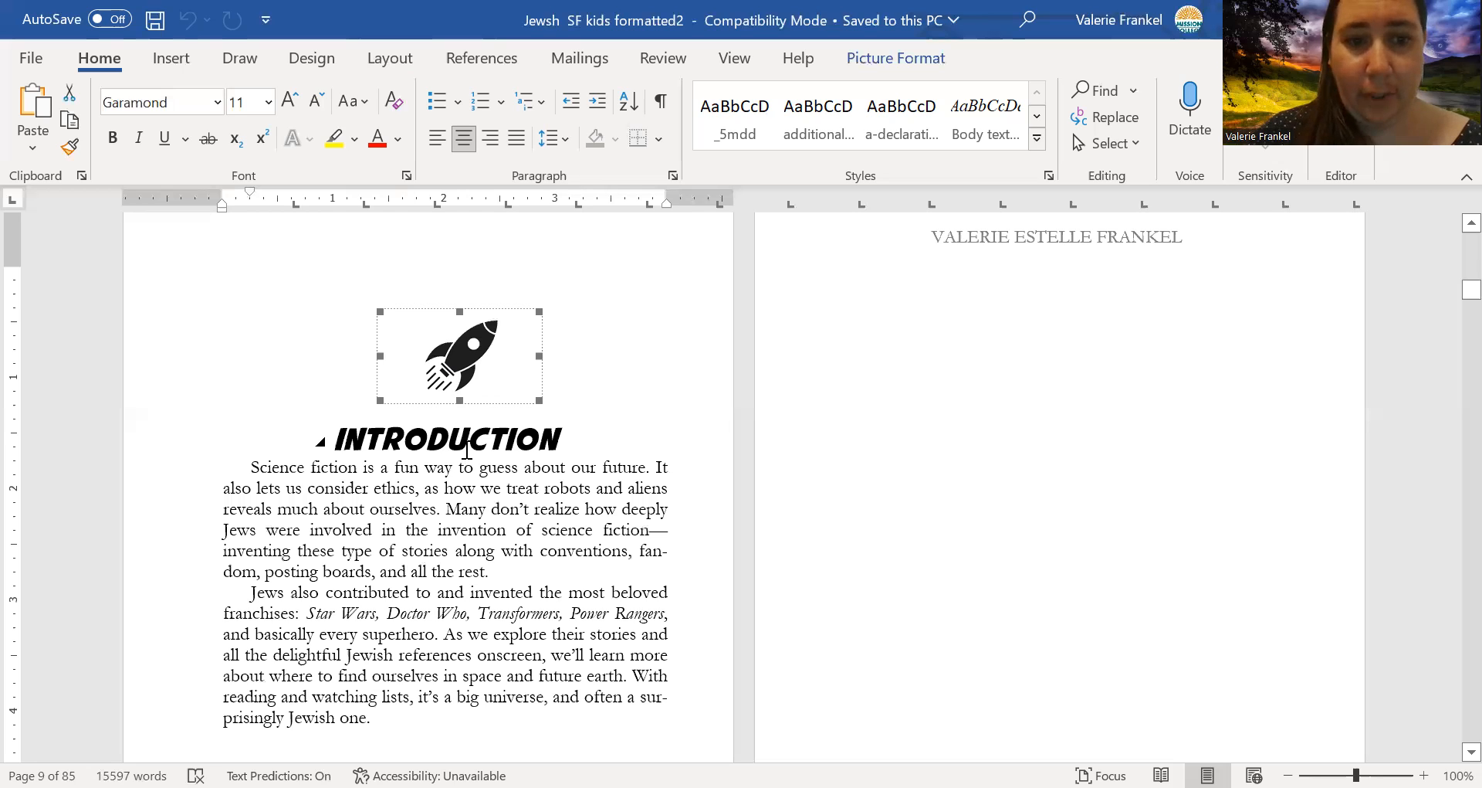
left_click(470, 441)
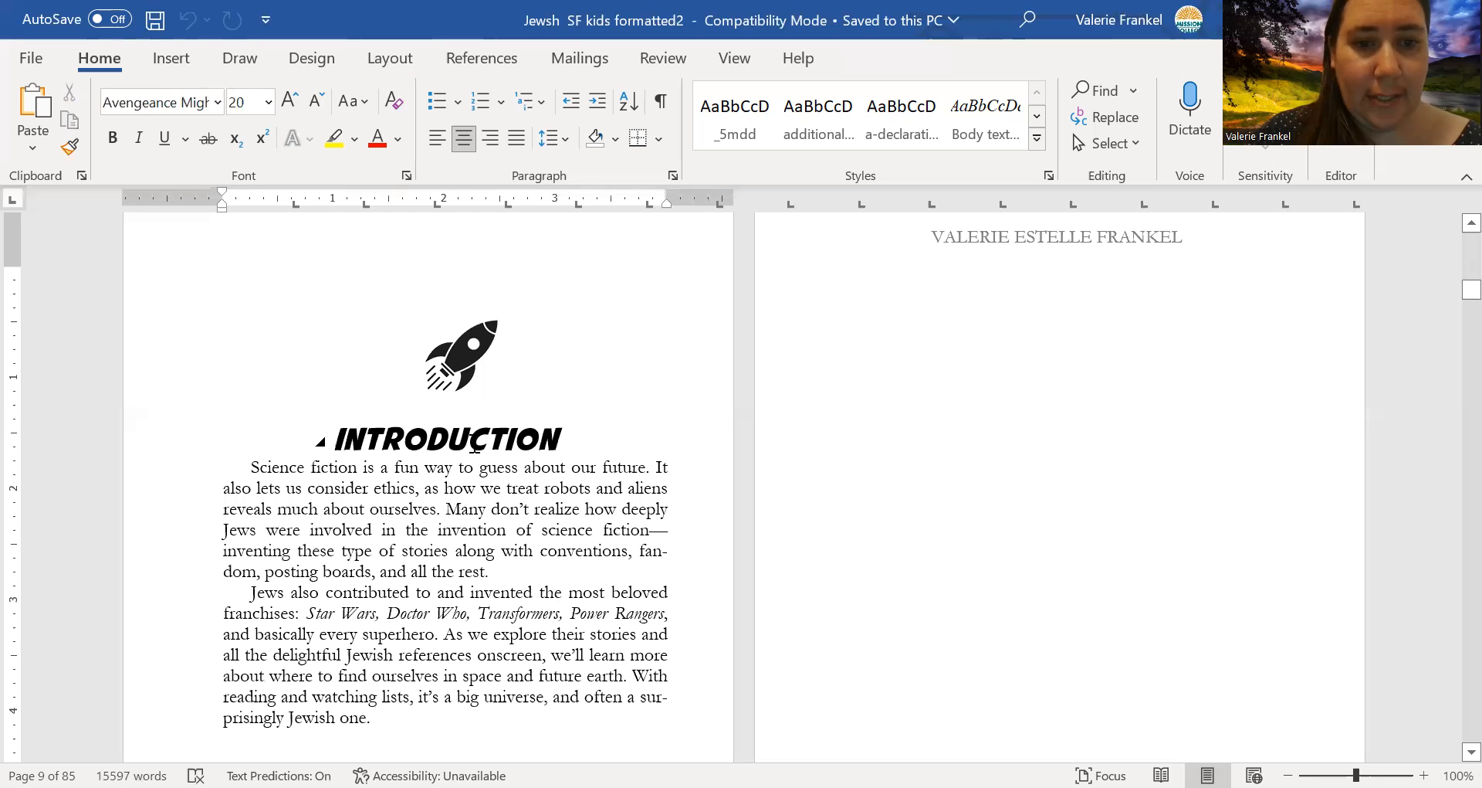
left_click(502, 442)
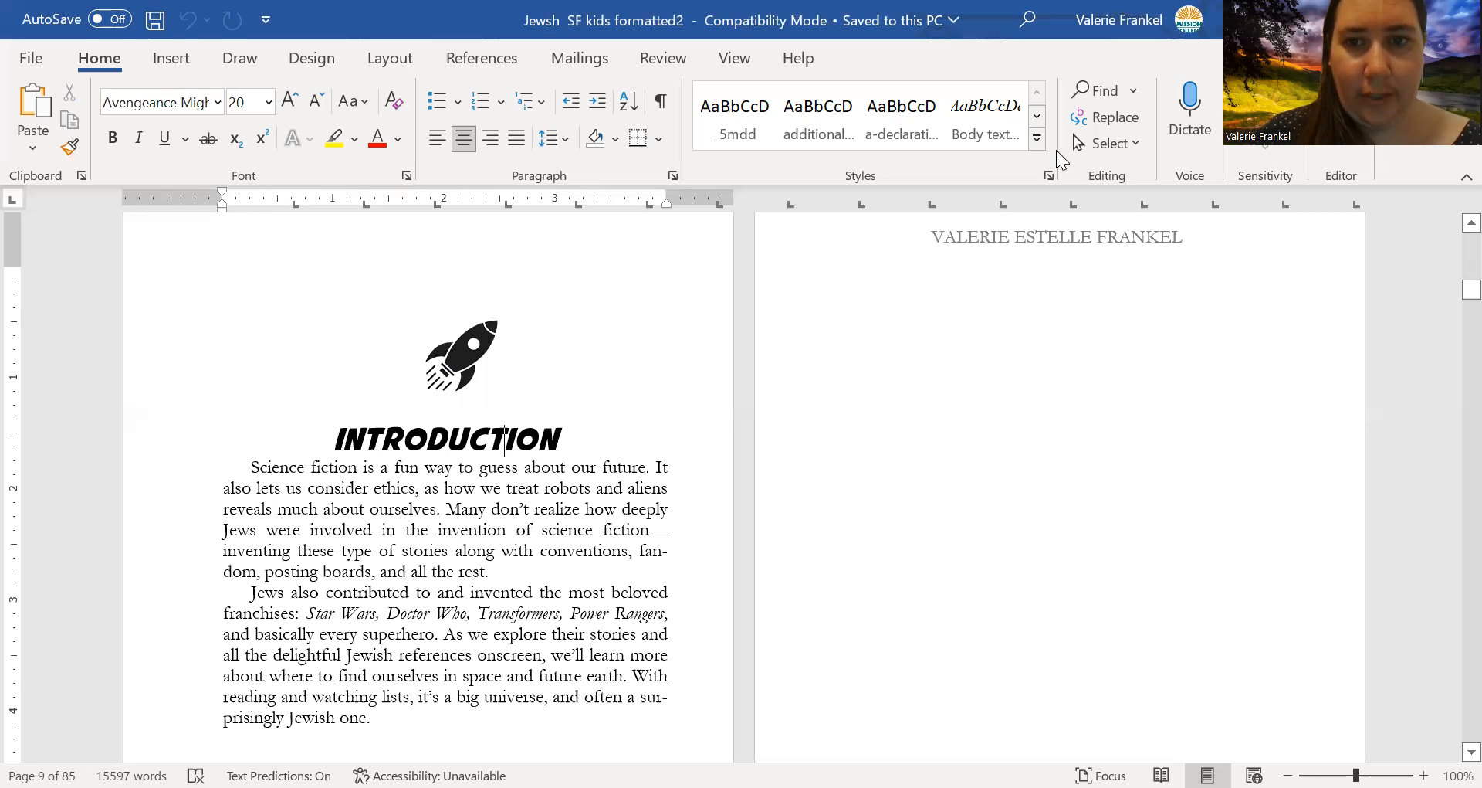
Look through the available styles for Heading 1, the style for chapter headings.
left_click(1038, 118)
left_click(1038, 118)
left_click(1038, 118)
left_click(1038, 117)
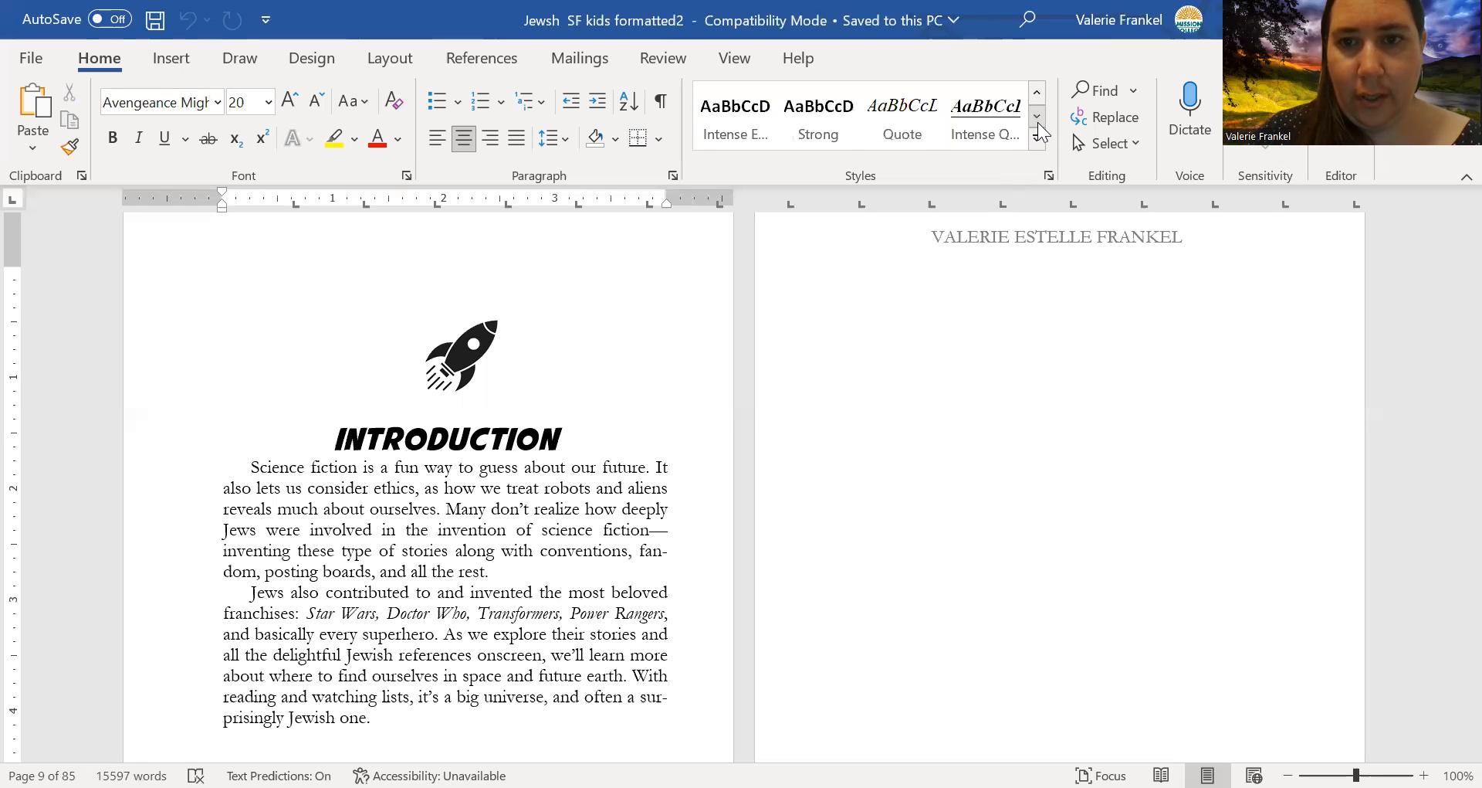
left_click(1038, 92)
left_click(1038, 92)
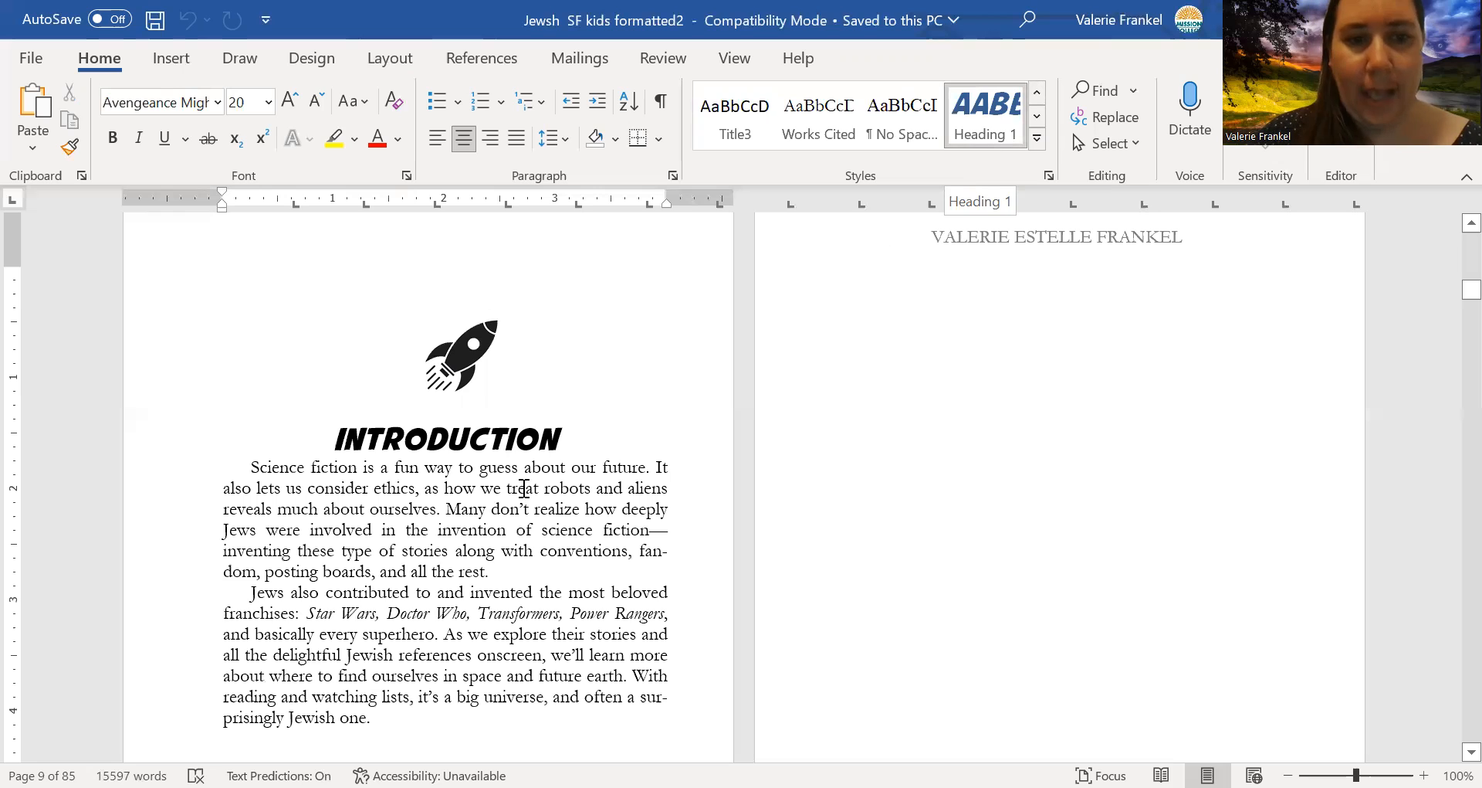
Set the Introduction heading's font to Bernard MT Condensed and update the Heading 1 style to match it.
left_click_drag(563, 426, 306, 418)
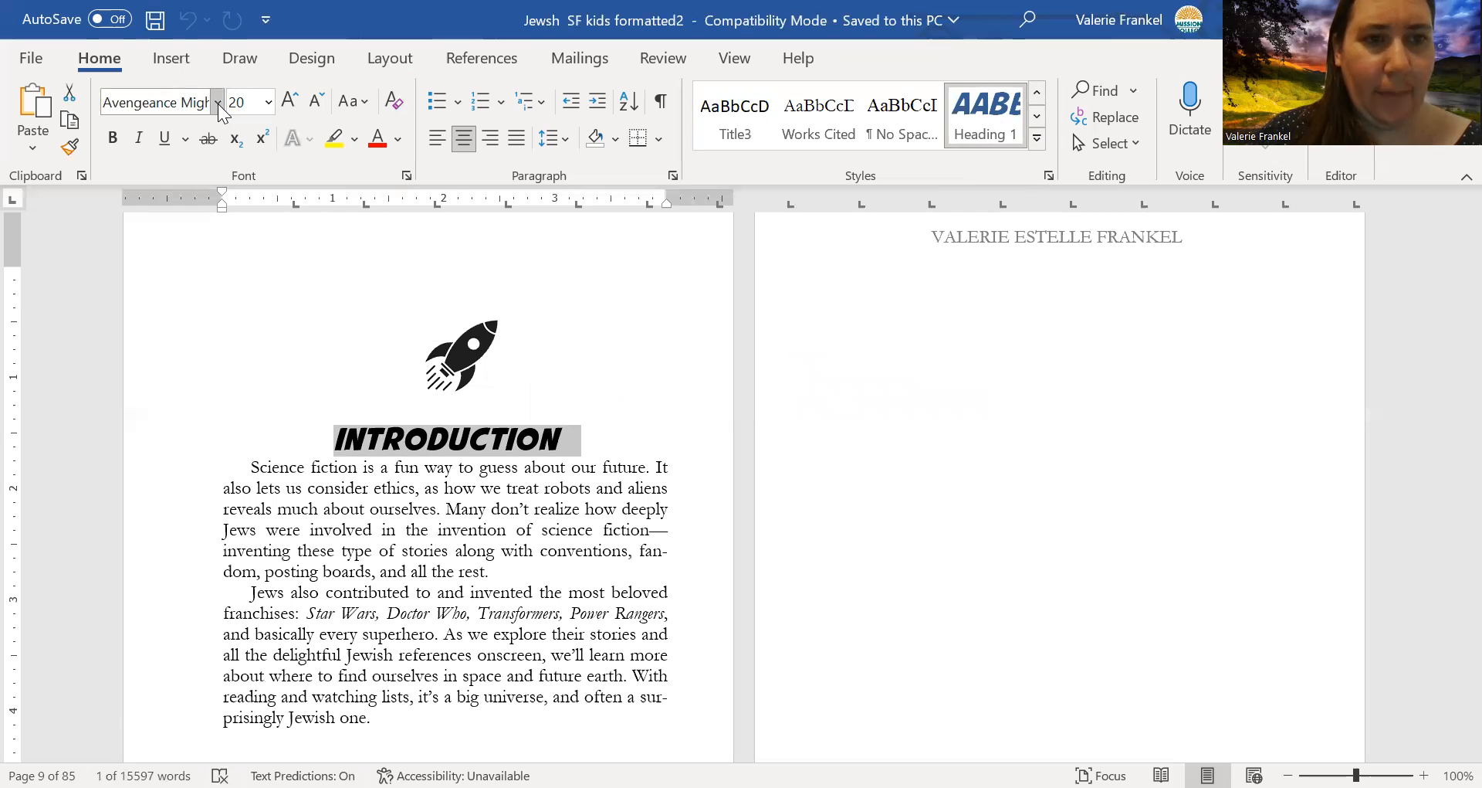
left_click(219, 103)
left_click_drag(440, 153, 435, 195)
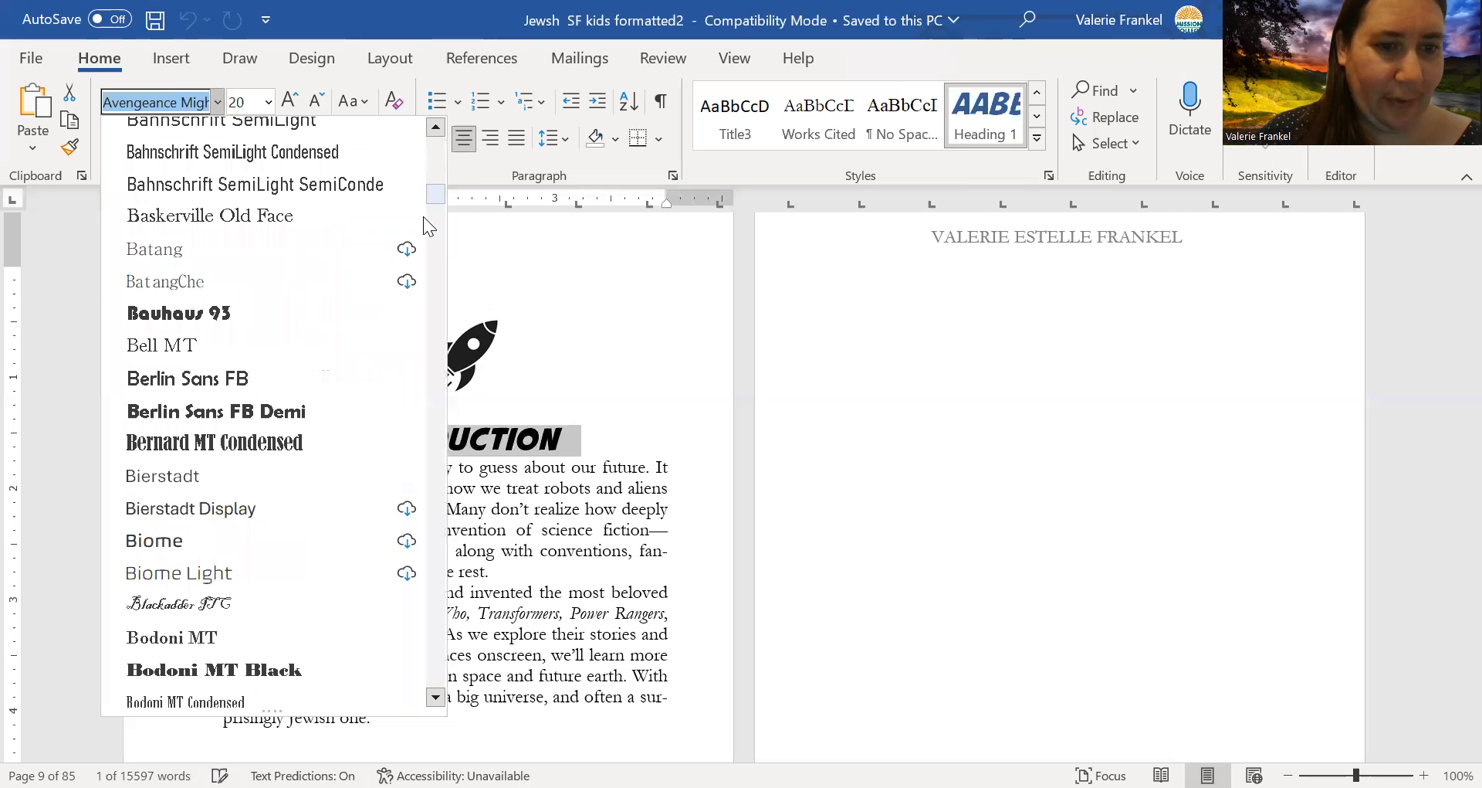
left_click(344, 443)
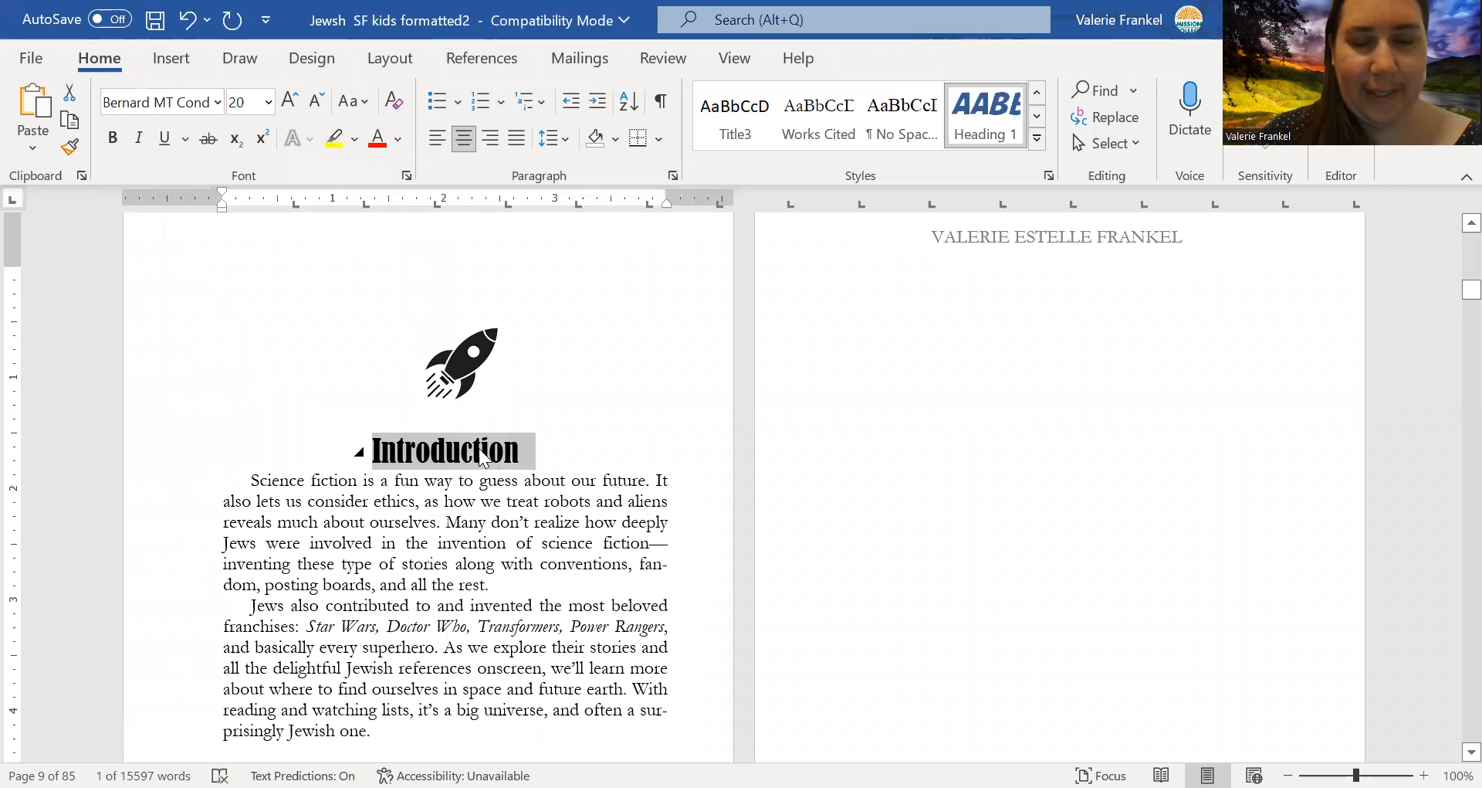
right_click(998, 140)
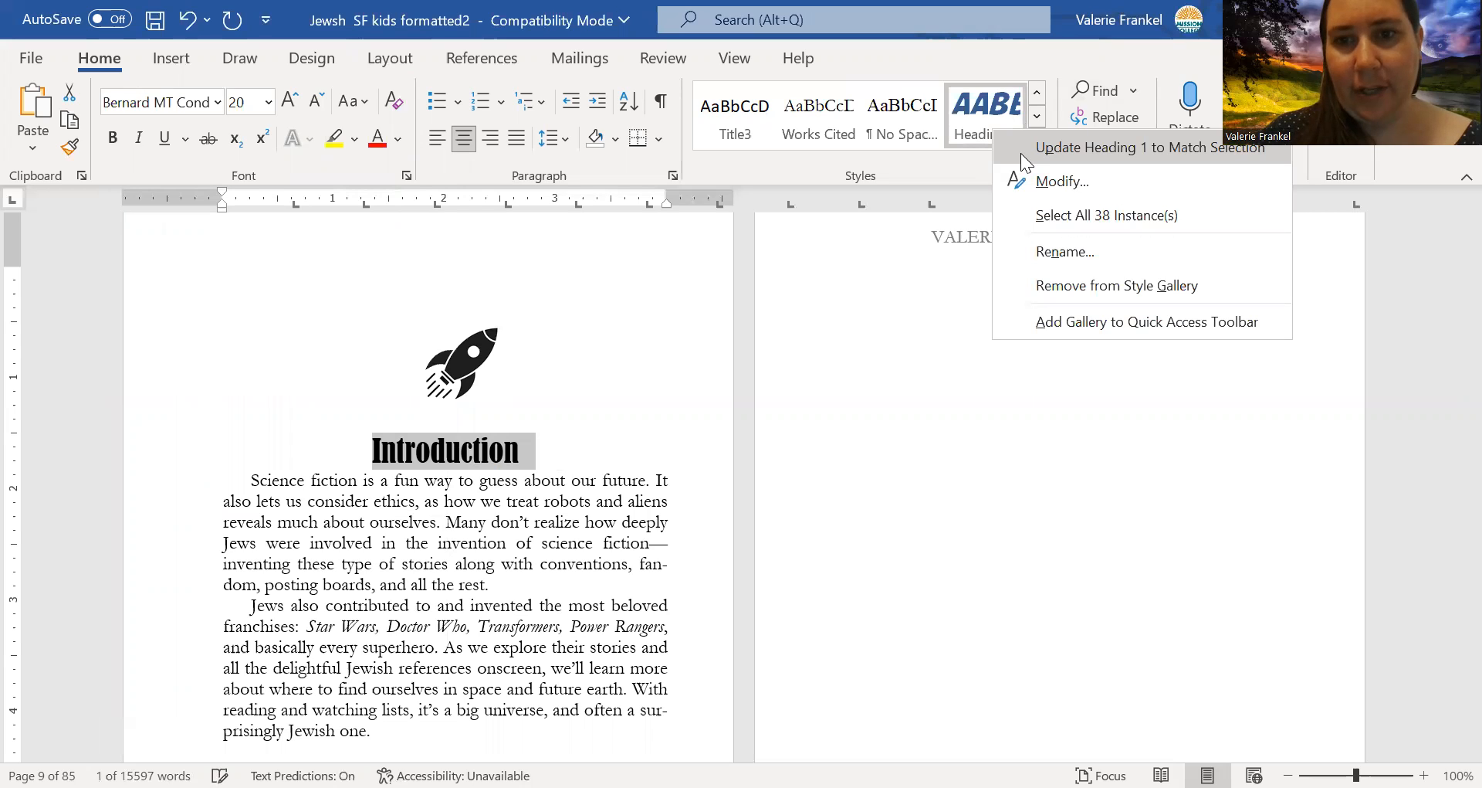
key("Return")
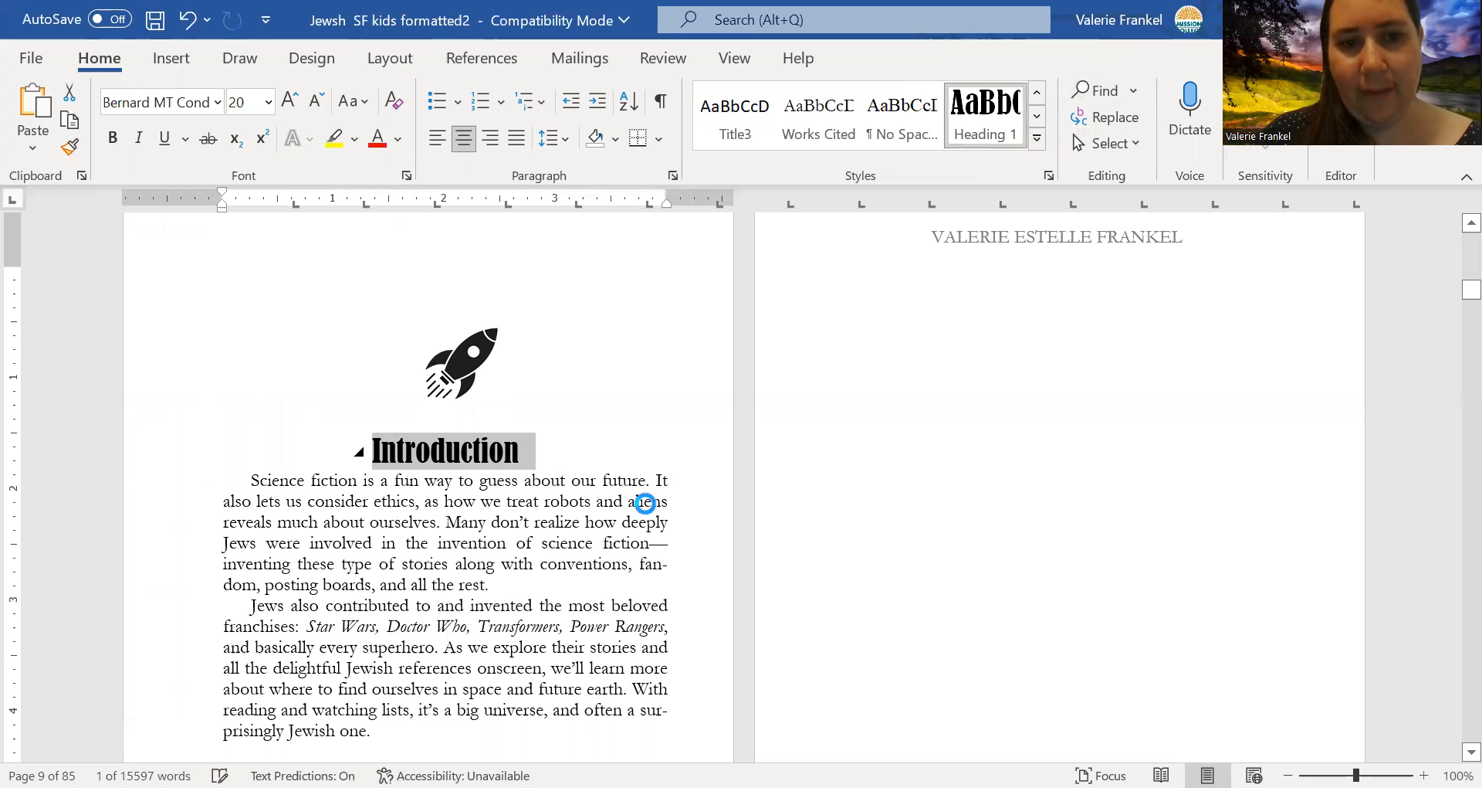
Split "Science fiction" onto its own line below the Introduction heading and apply the Heading 1 style to it.
left_click(367, 483)
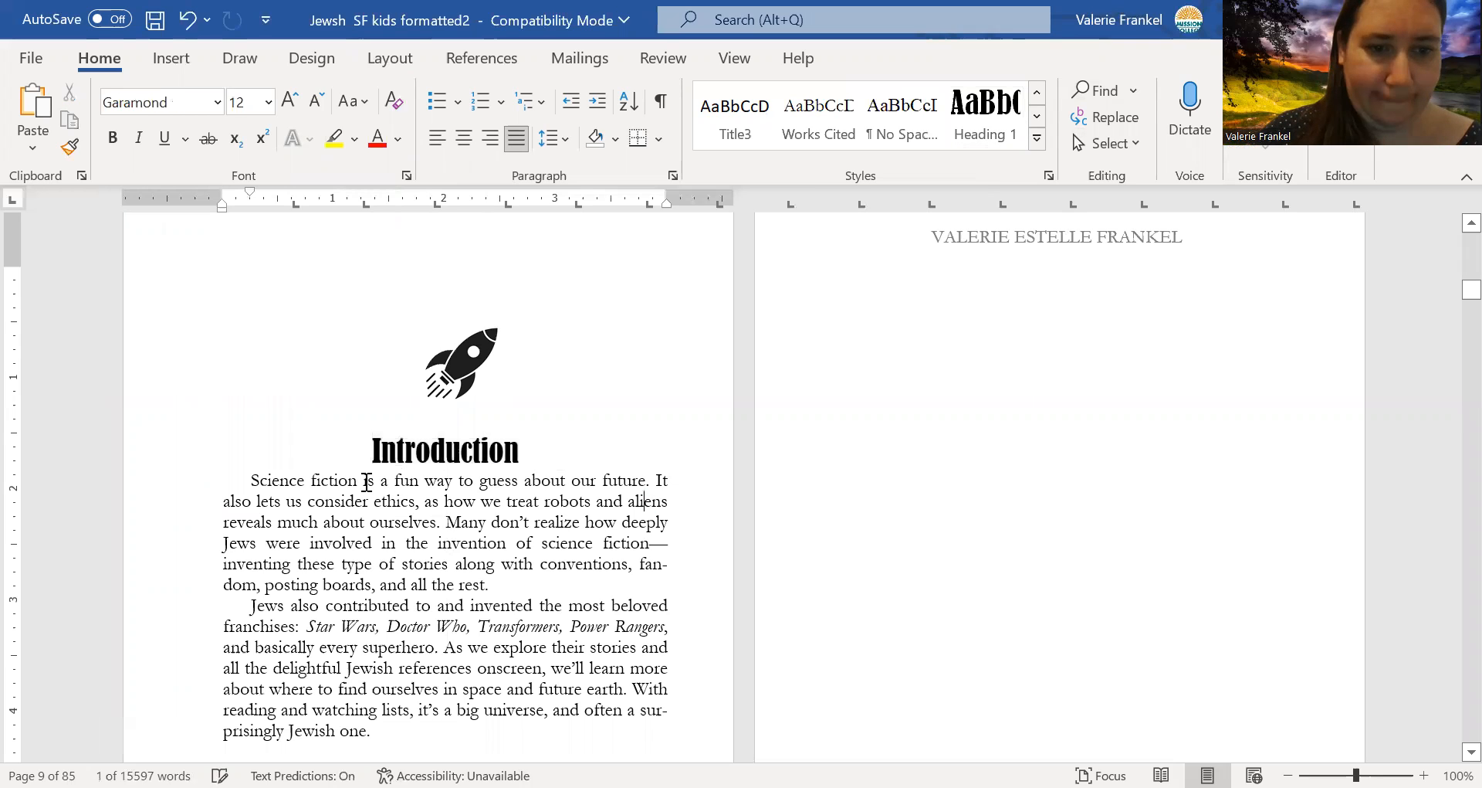
key("Return")
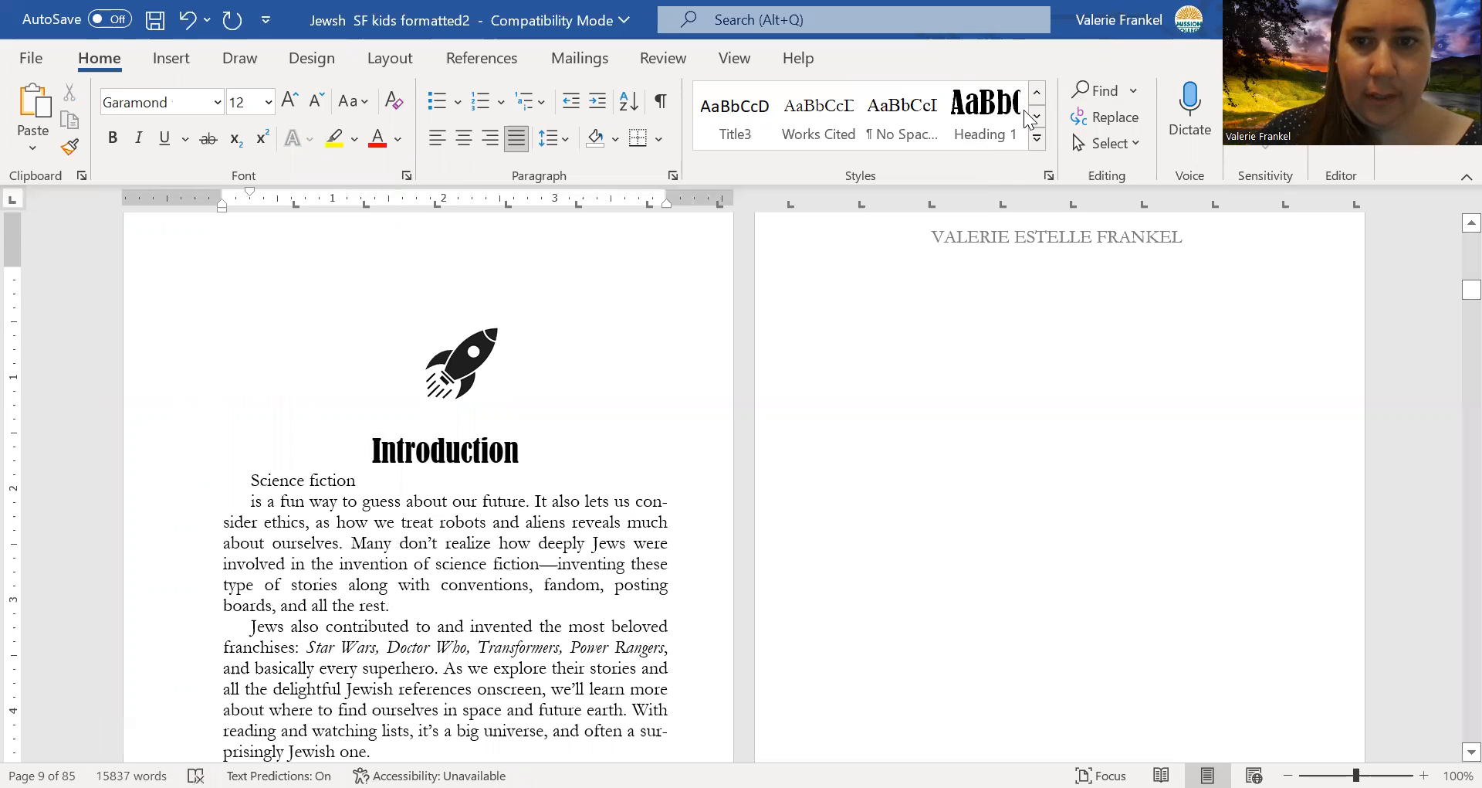
left_click(975, 135)
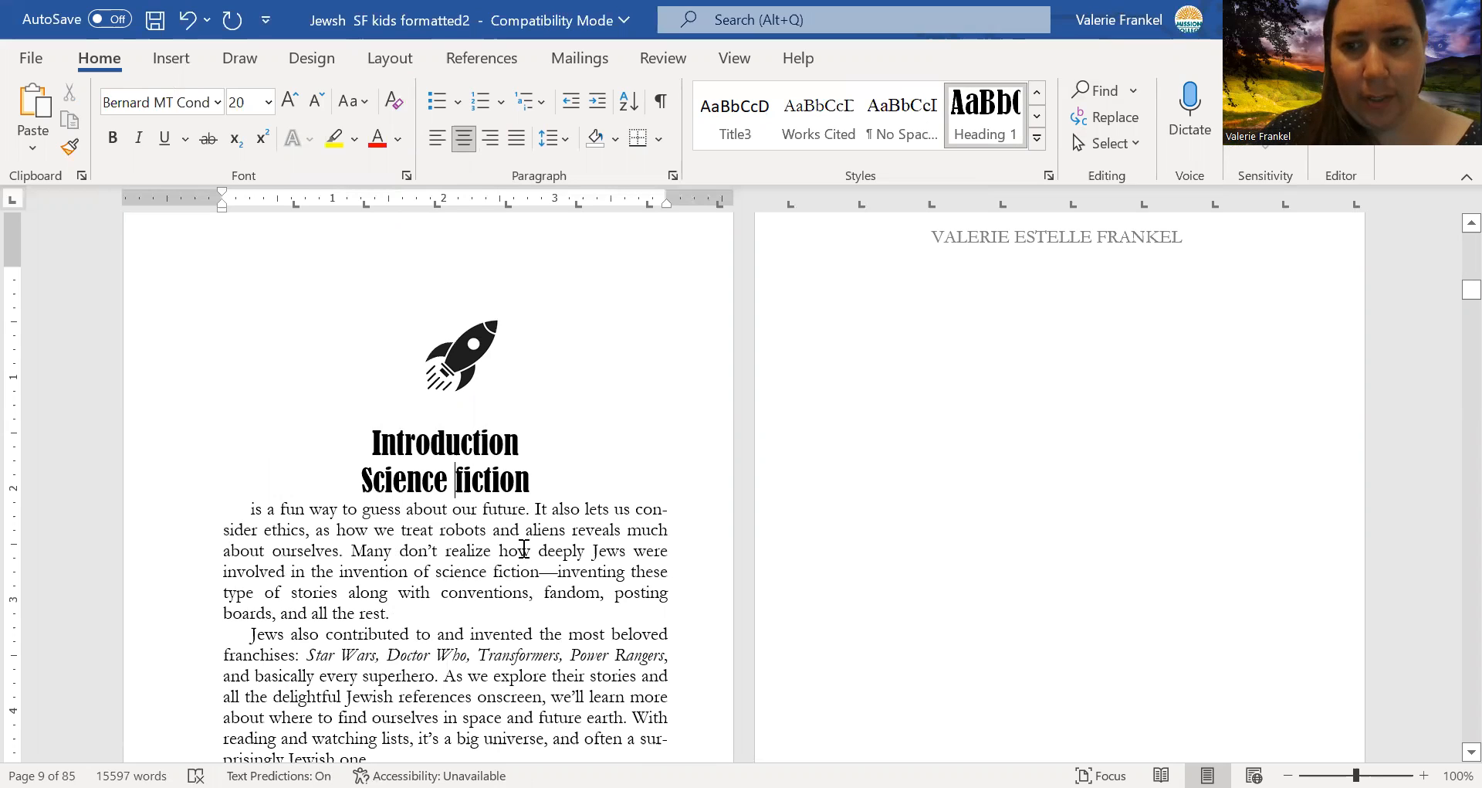
left_click(521, 549)
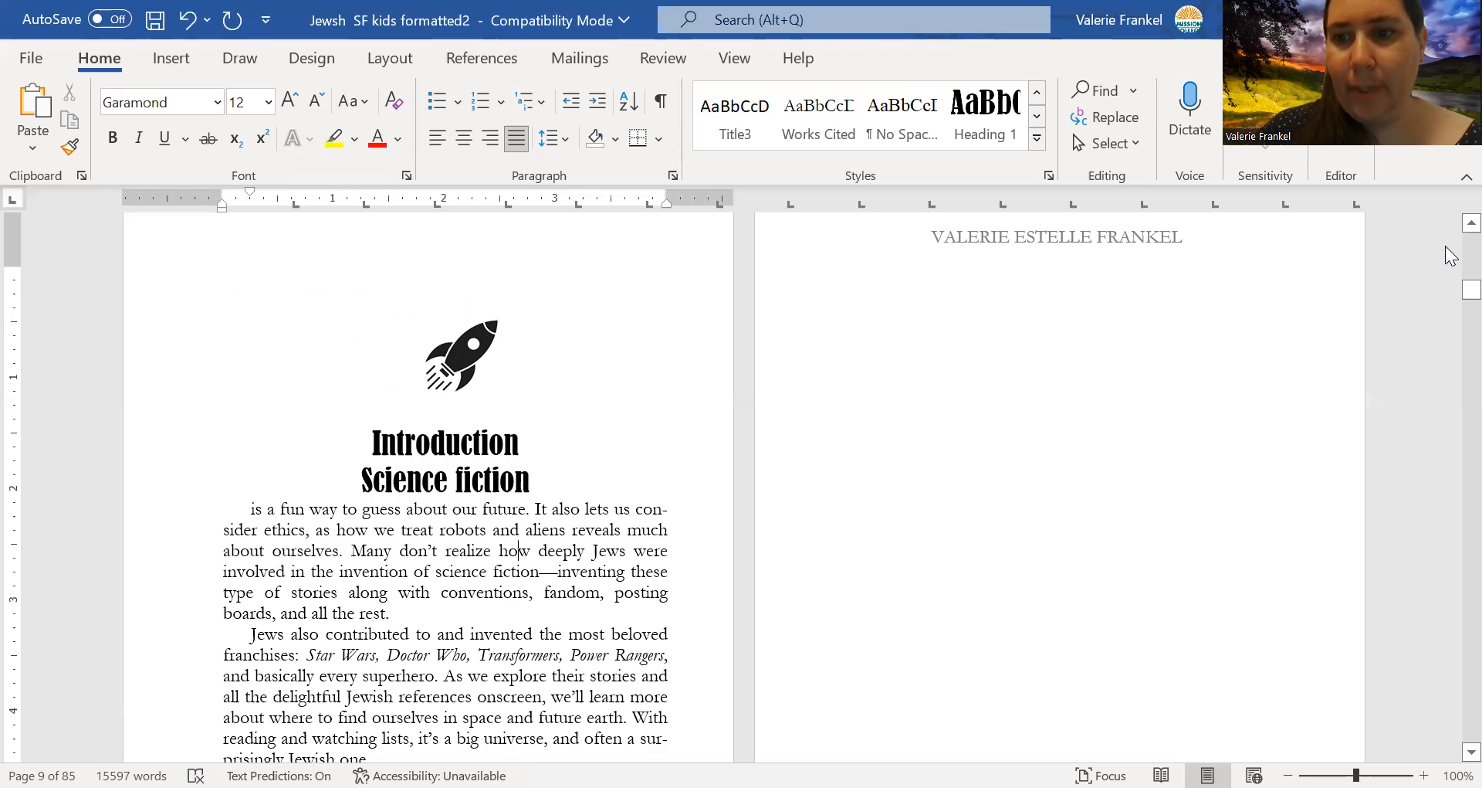
Delete the whole existing table of contents together with its Contents heading.
scroll(1446, 266, "up", 15)
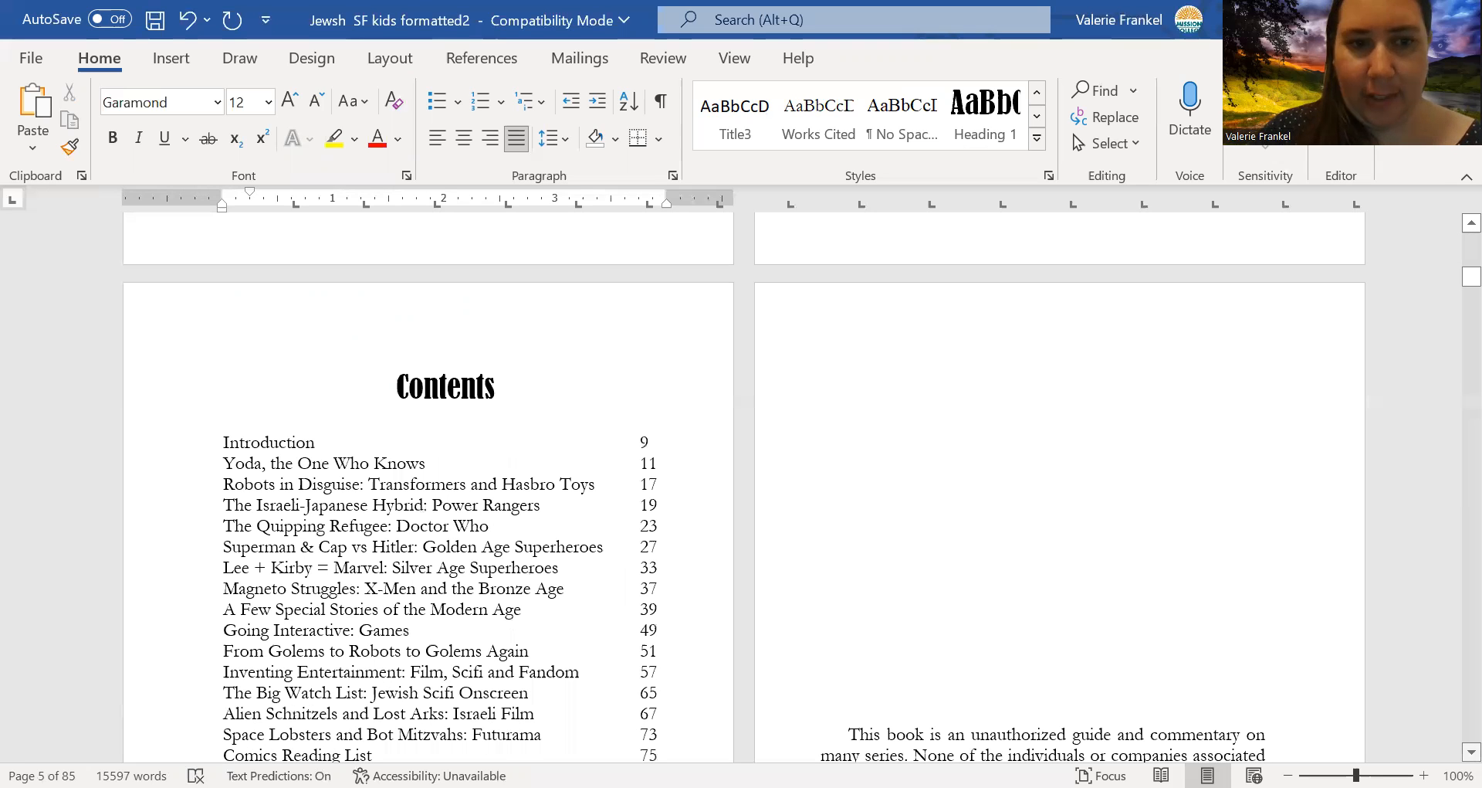
scroll(741, 487, "down", 3)
scroll(639, 554, "down", 1)
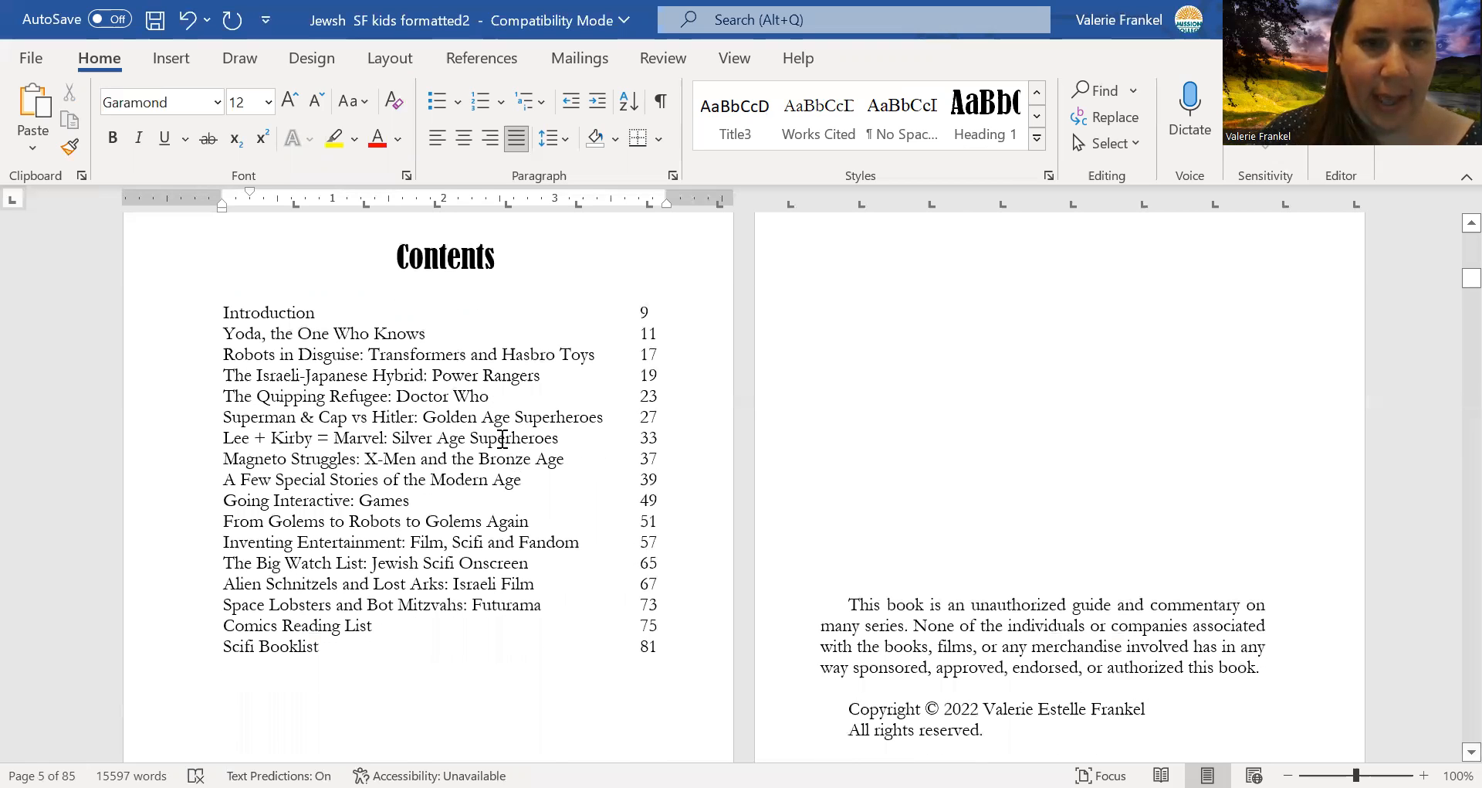
left_click_drag(397, 252, 509, 498)
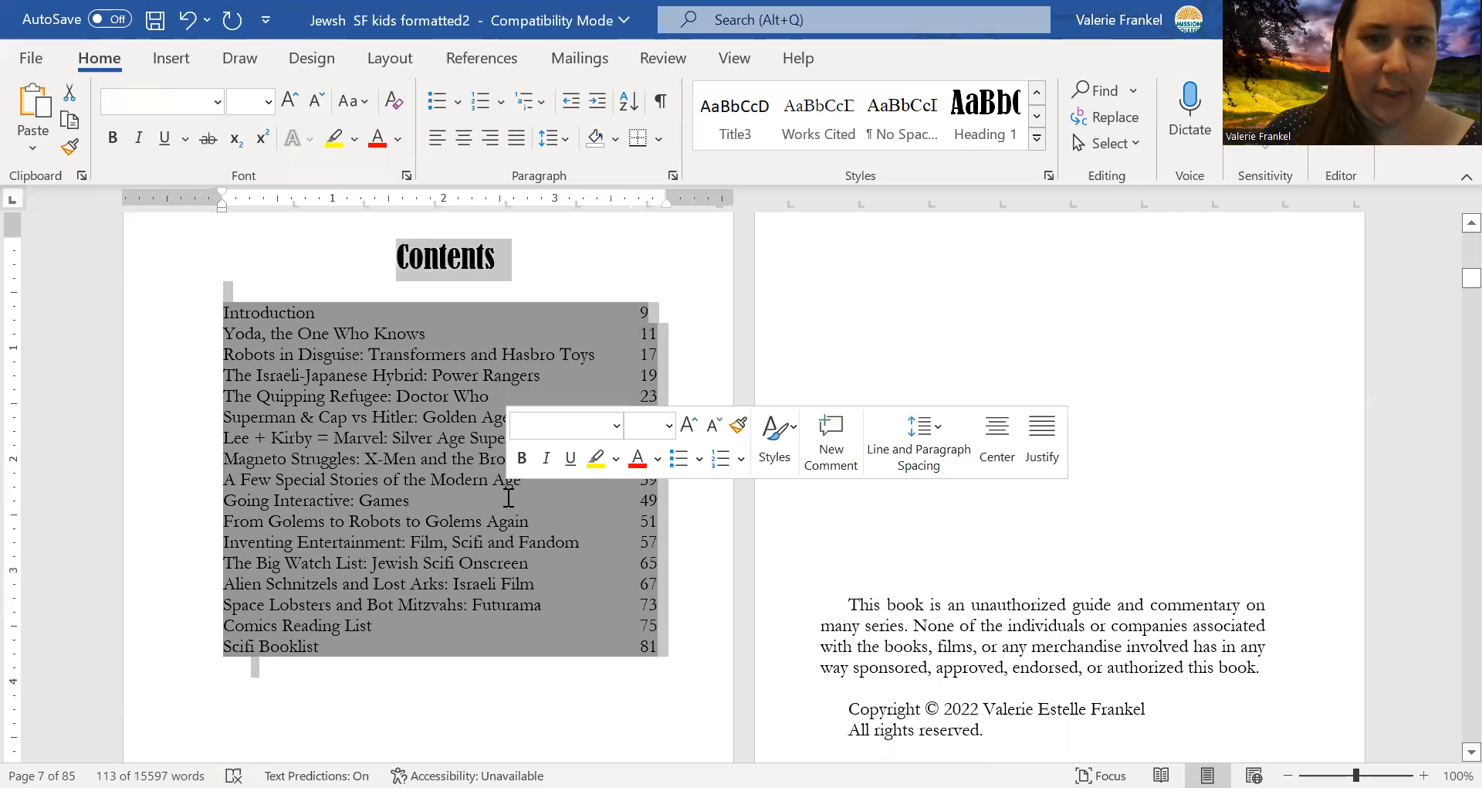
key("Delete")
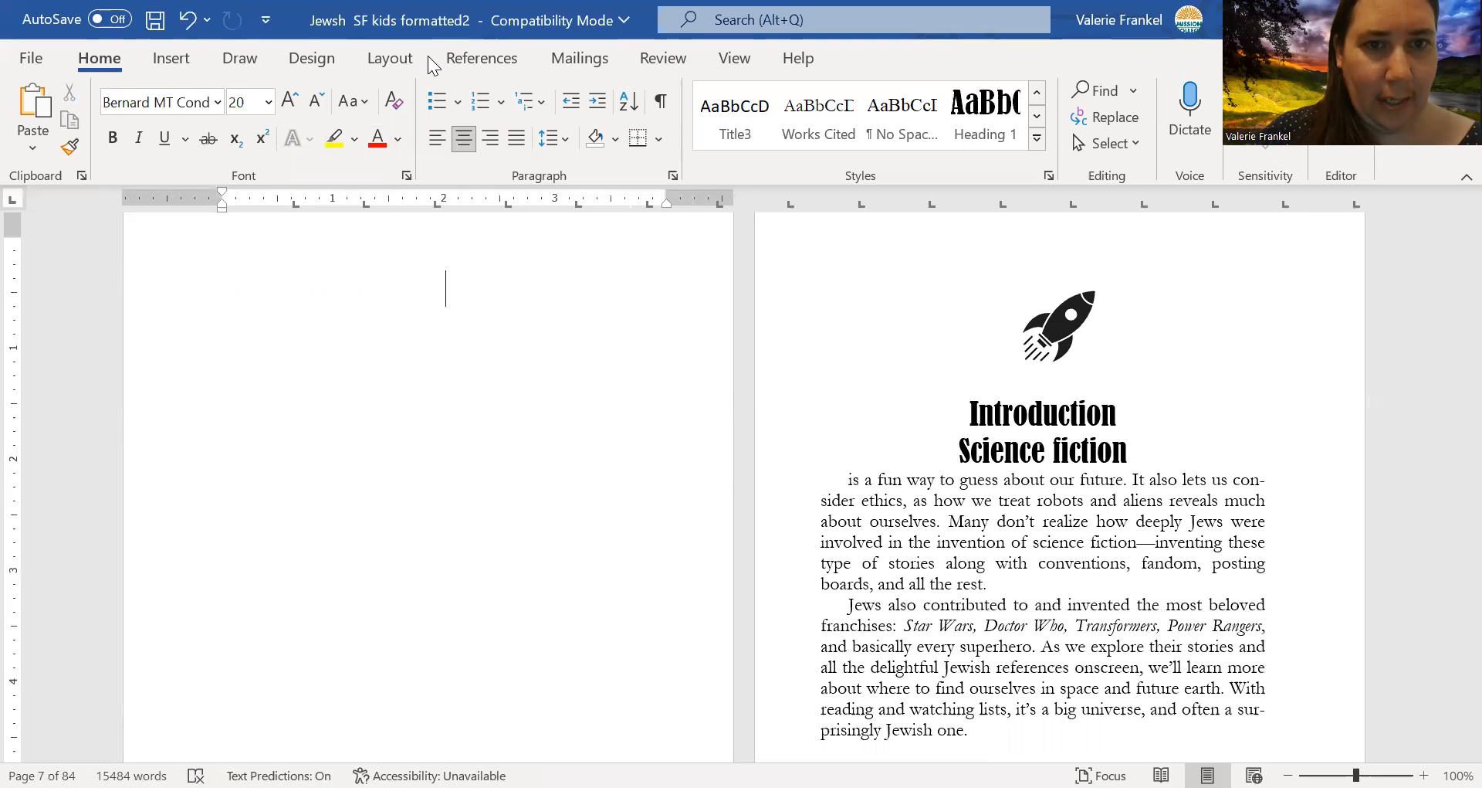
Insert an automatic table of contents titled Contents on the emptied page and look over its entries.
left_click(517, 61)
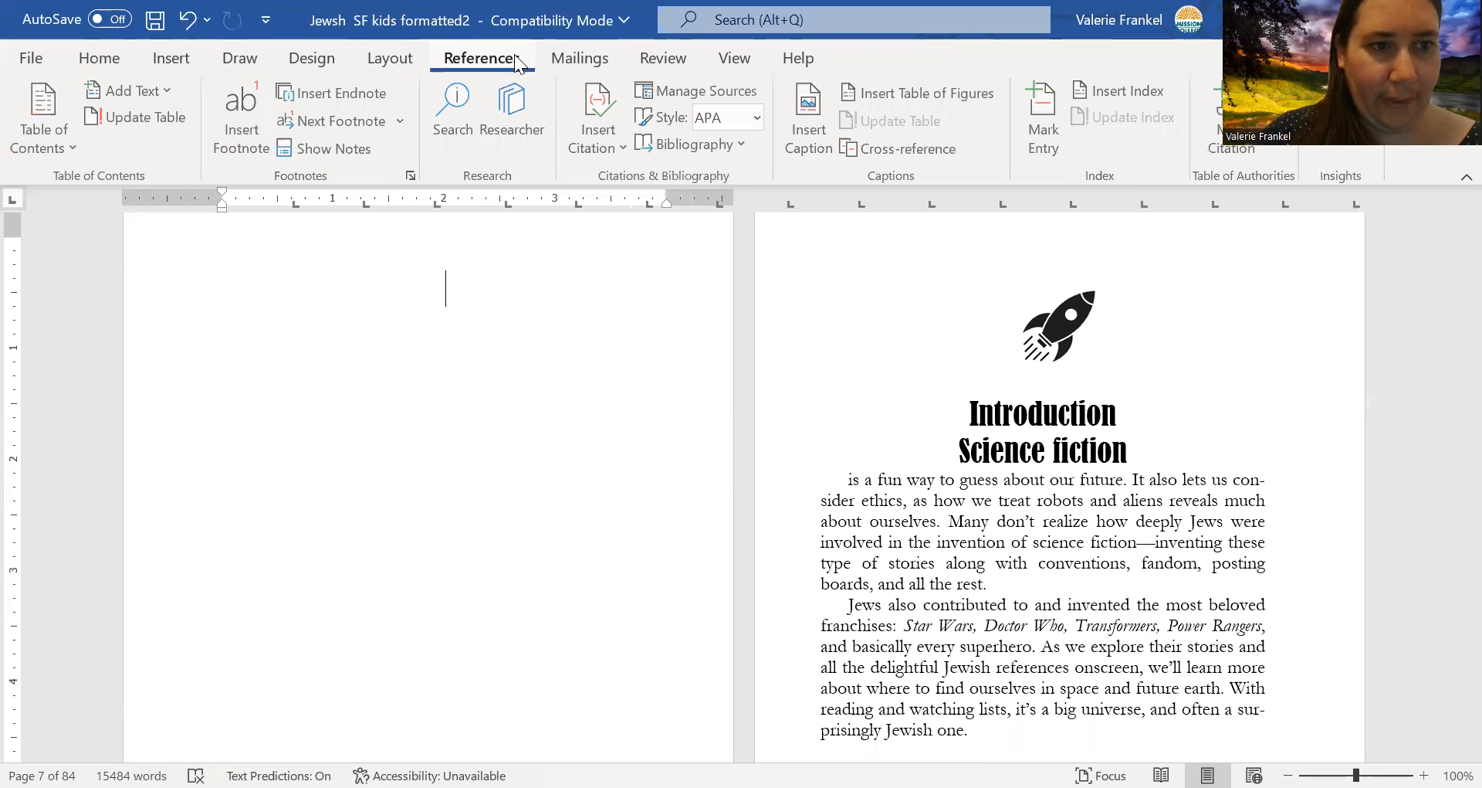
left_click(48, 147)
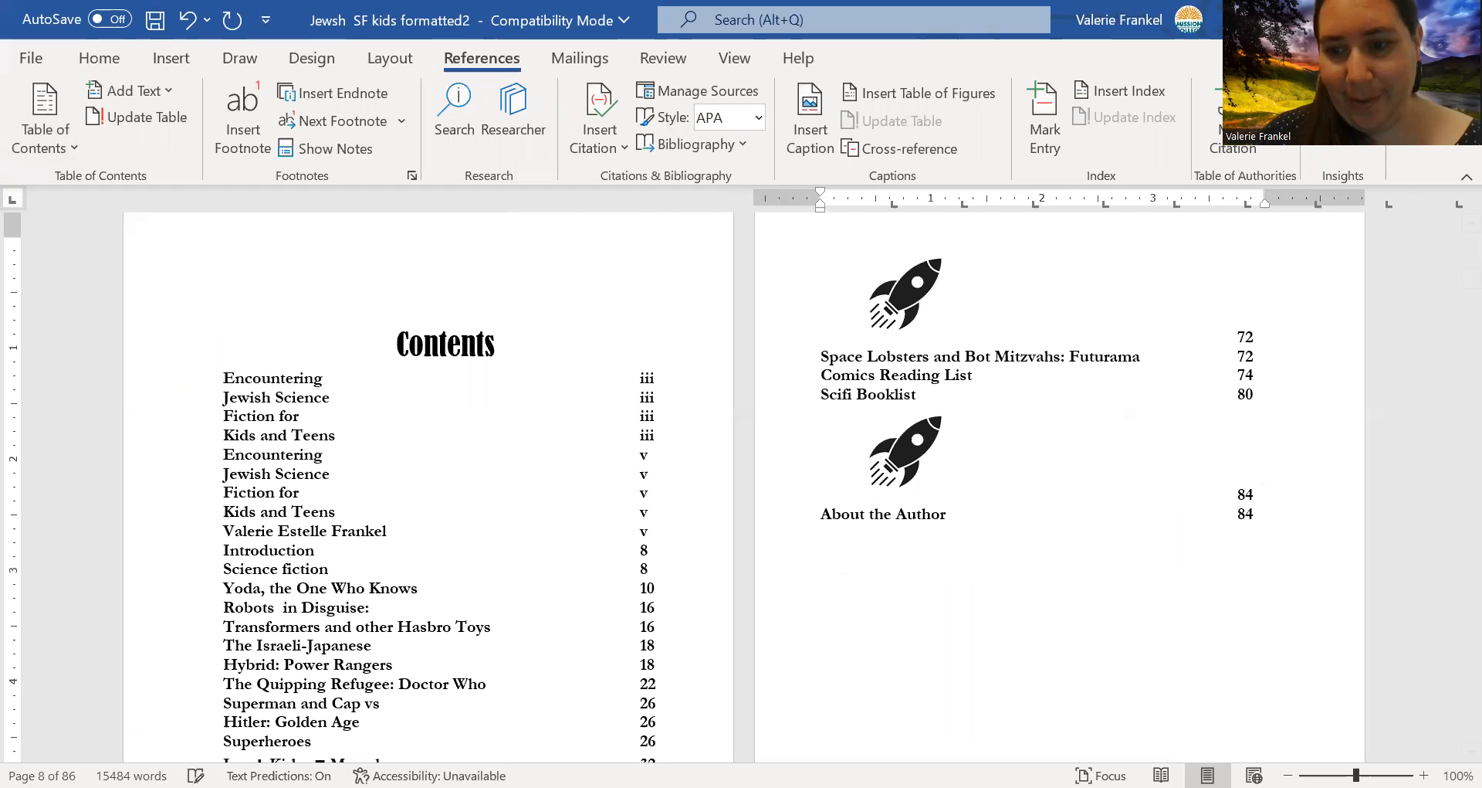
left_click(1472, 751)
left_click(1471, 751)
left_click(1472, 751)
left_click(1472, 751)
left_click(1471, 751)
left_click(1471, 751)
left_click(1472, 751)
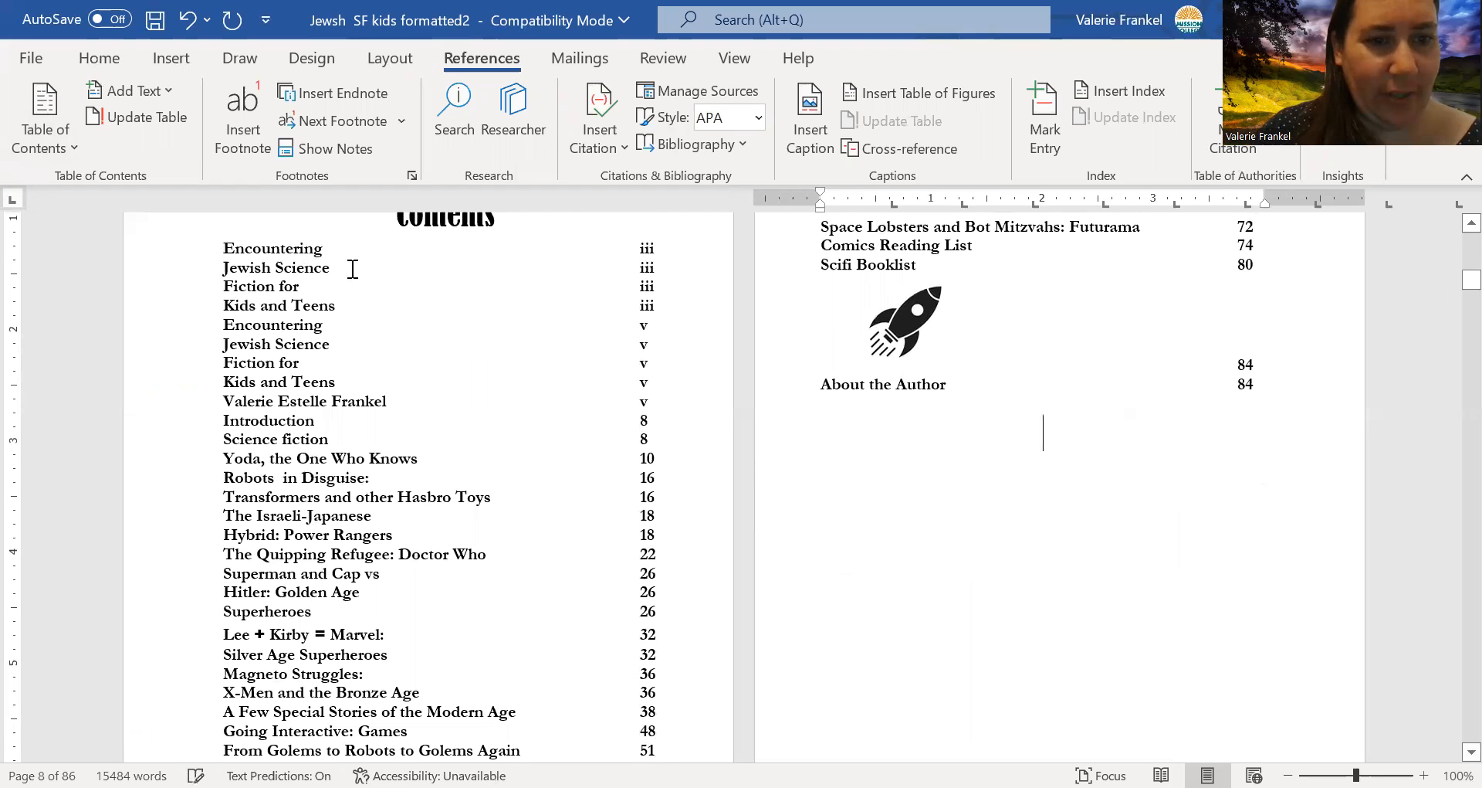
Delete the repeated book title and author name entries above Introduction in the new table of contents.
left_click(349, 298)
left_click_drag(349, 300, 349, 300)
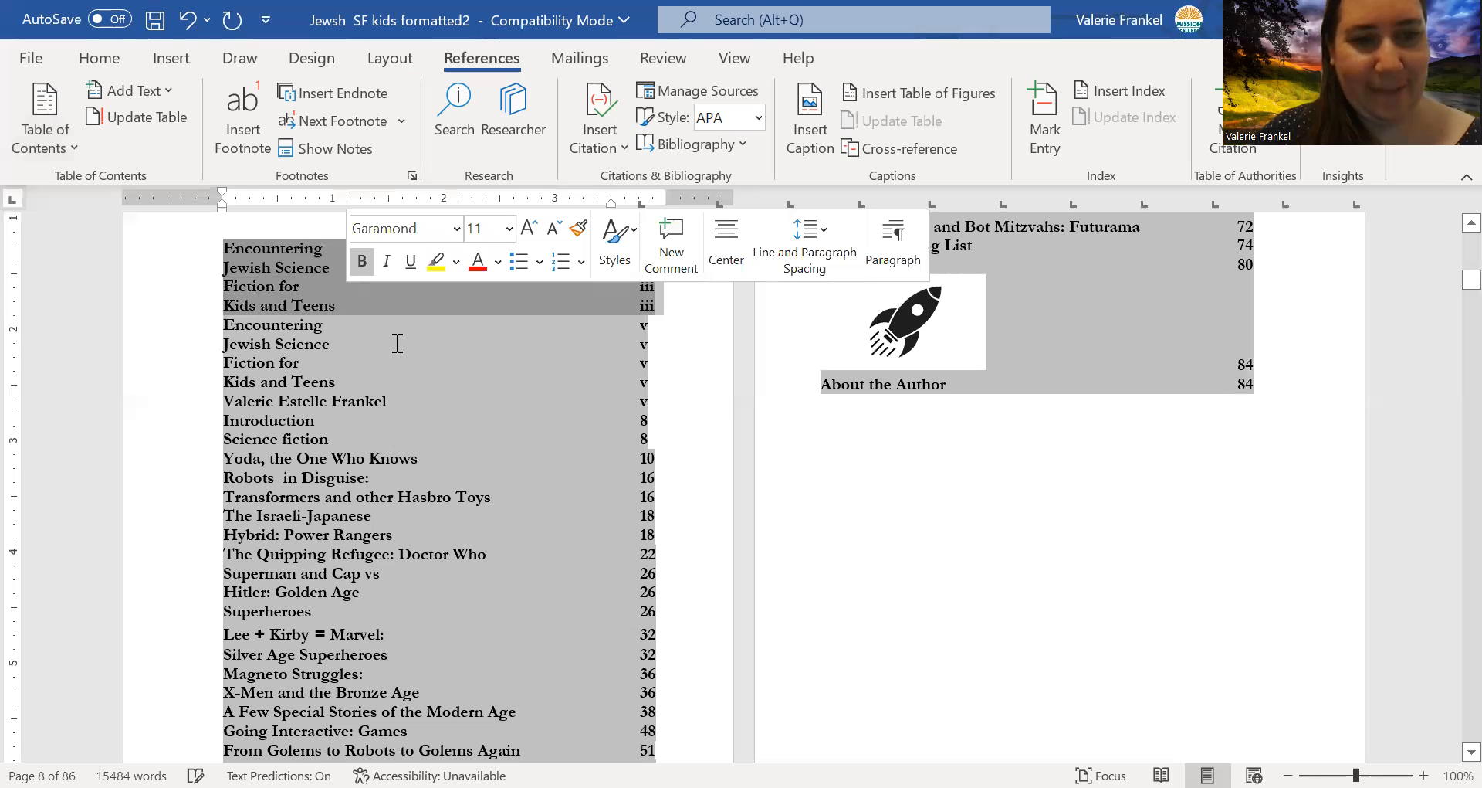
left_click(600, 390)
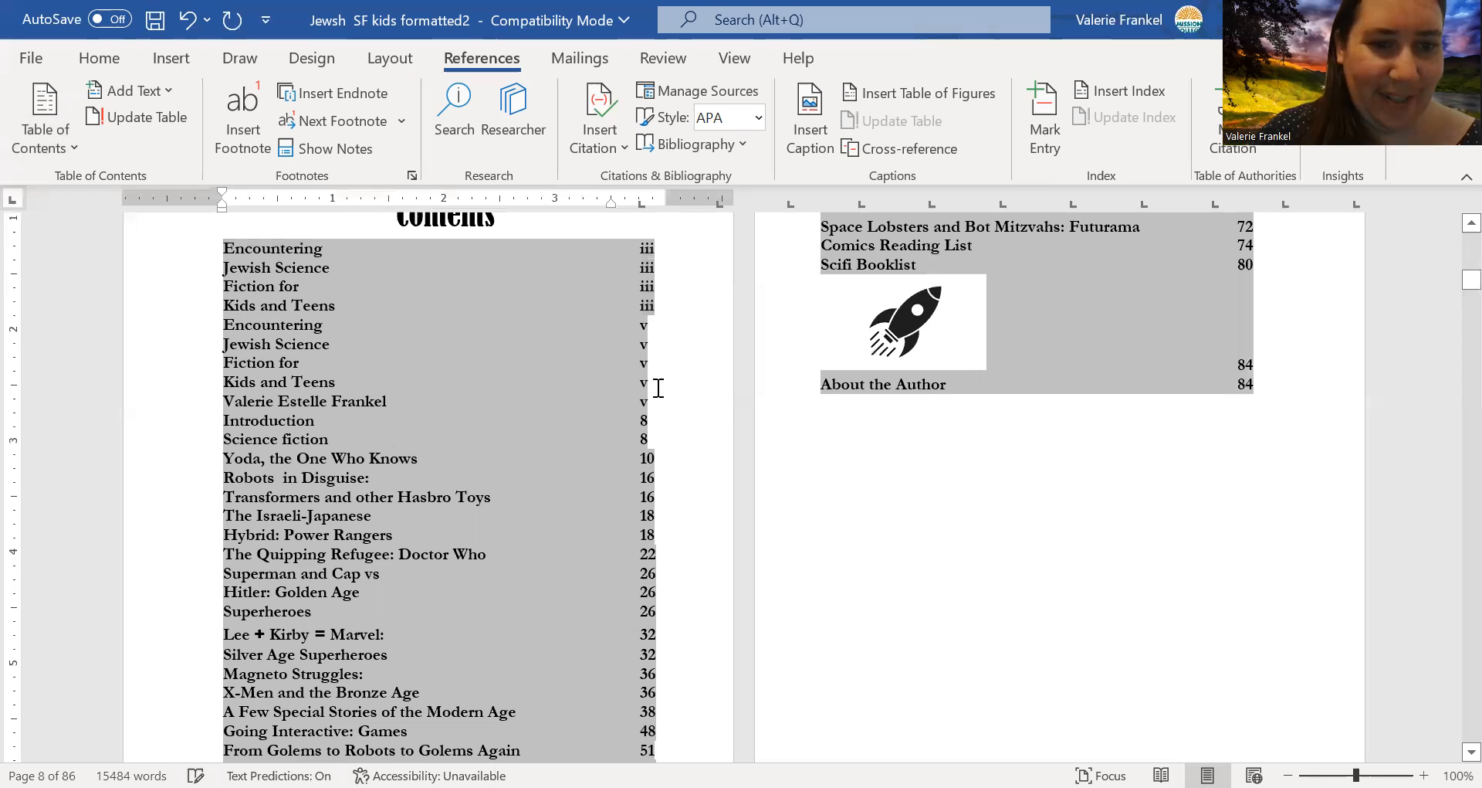
left_click_drag(232, 342, 235, 245)
key("Delete")
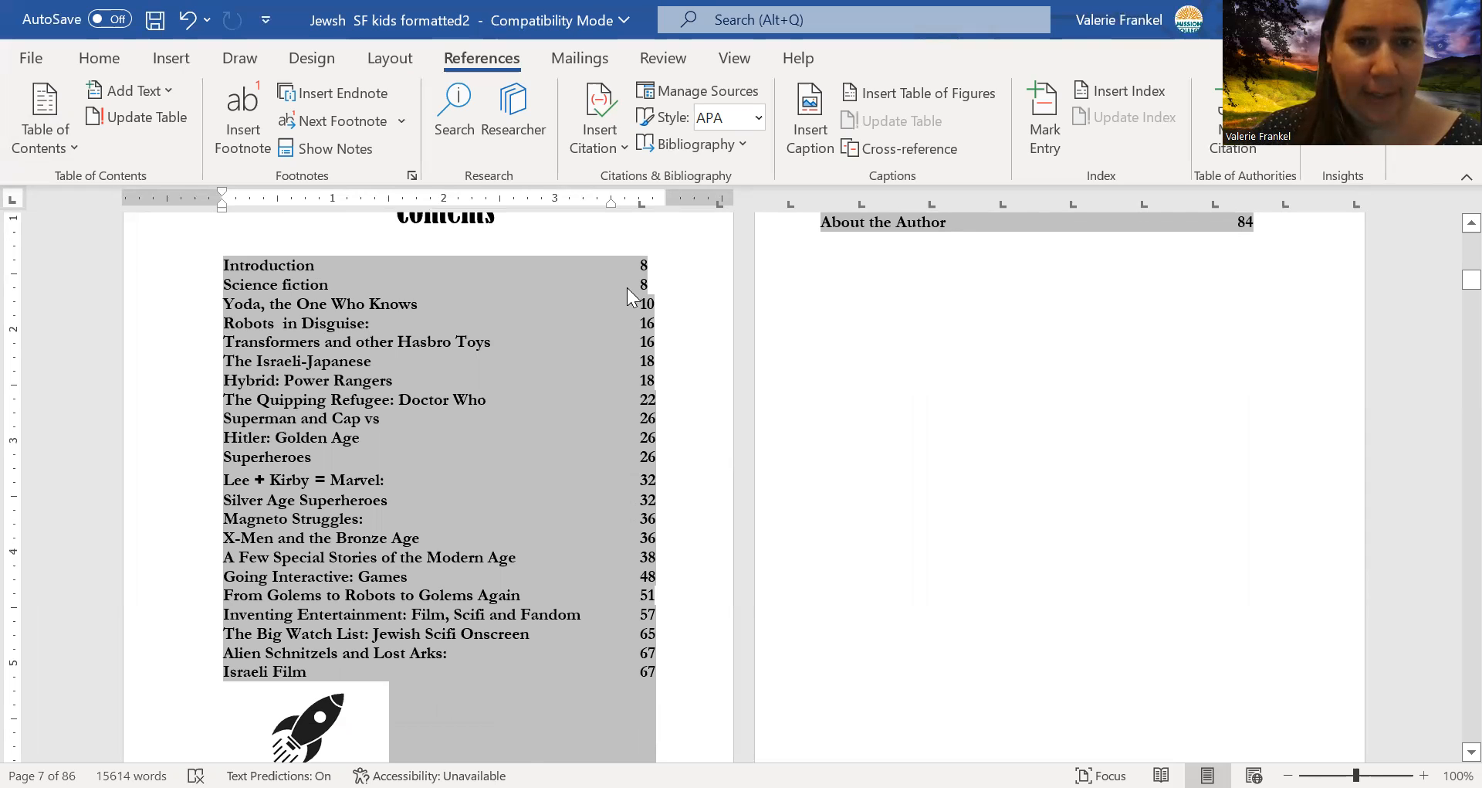
Update the table of contents, refreshing its page numbers only.
key("F9")
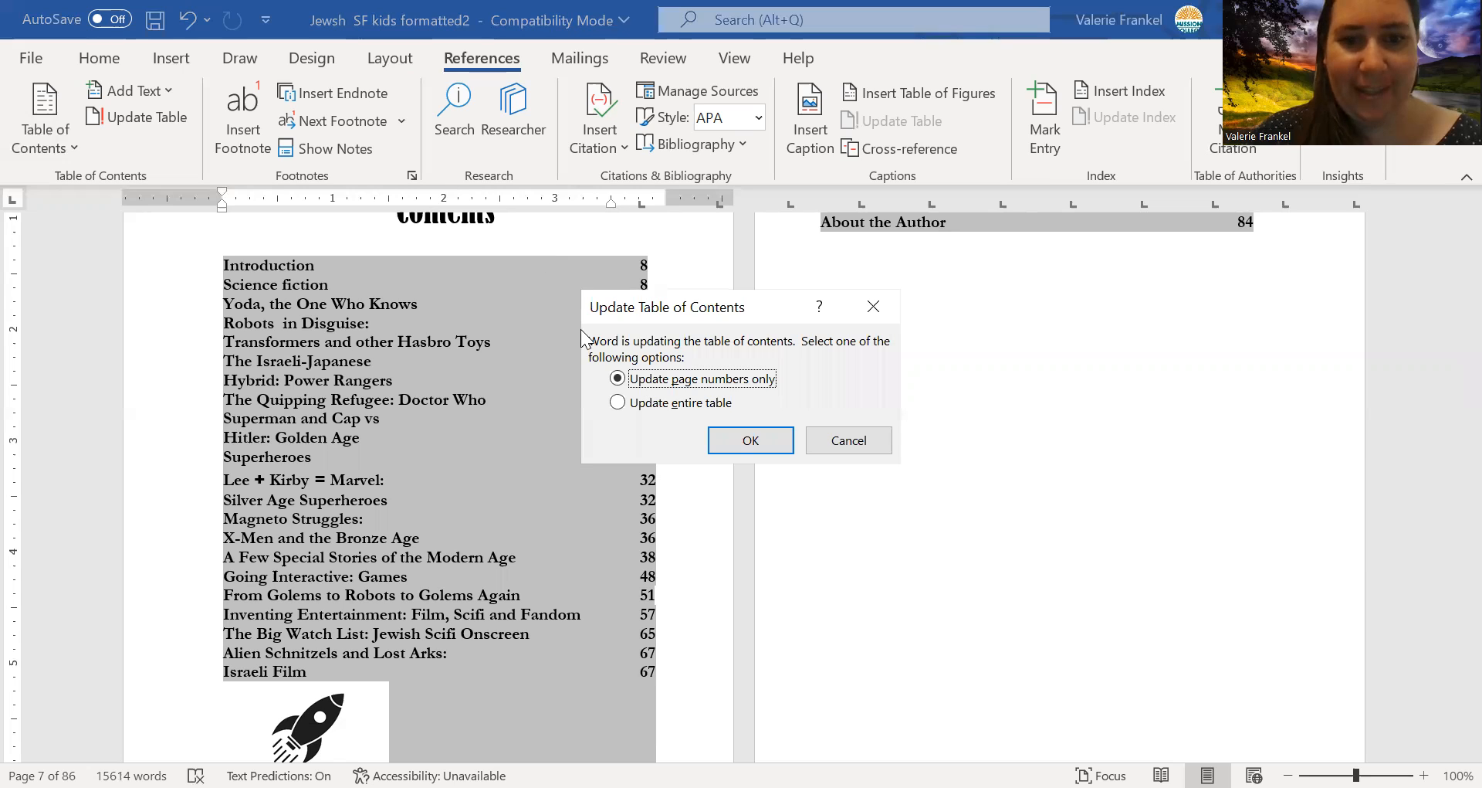
left_click(743, 434)
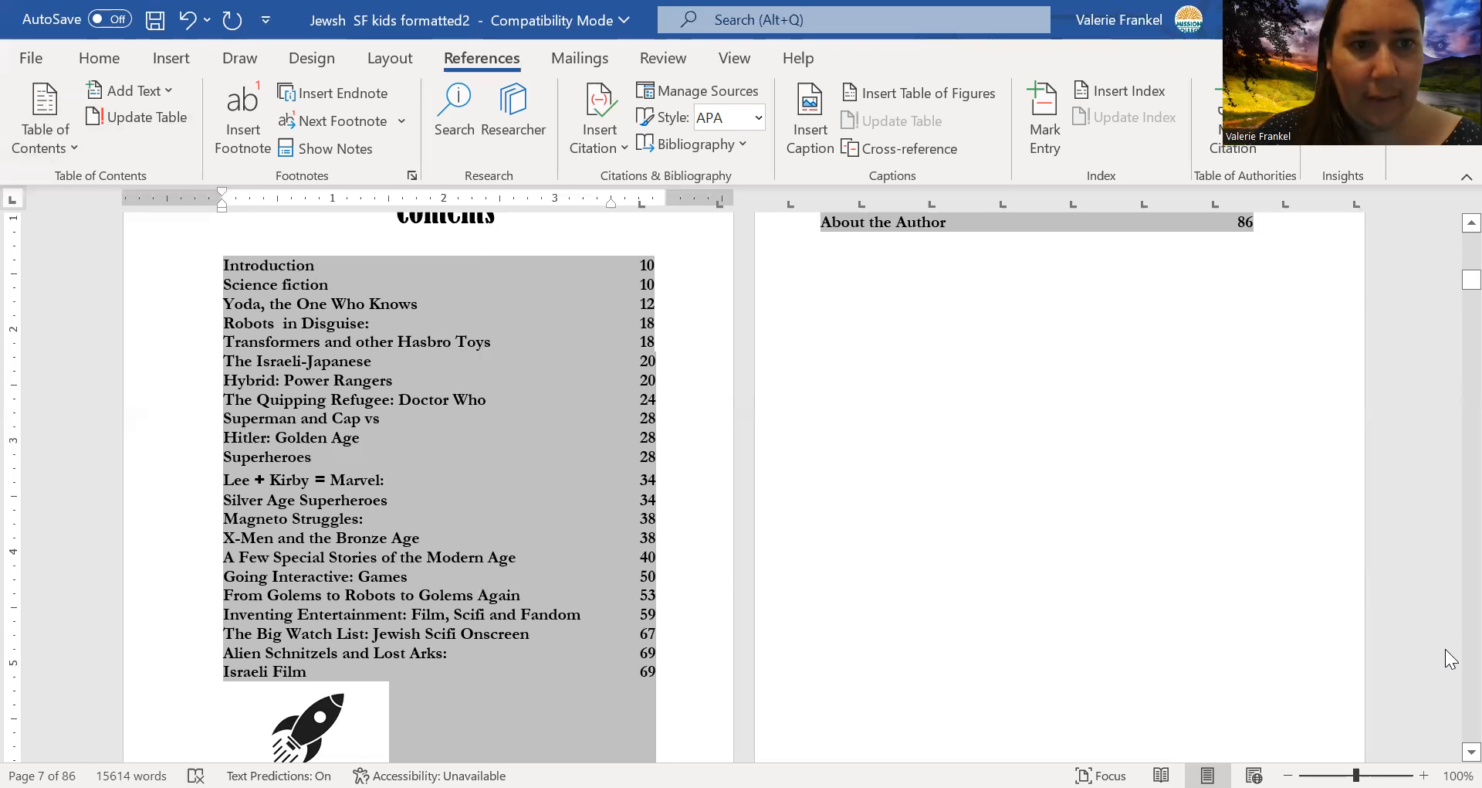
Look over the pages after the contents up to the "Yoda, the One Who Knows" chapter opening and its rocket image.
scroll(1445, 649, "down", 5)
scroll(1446, 649, "down", 5)
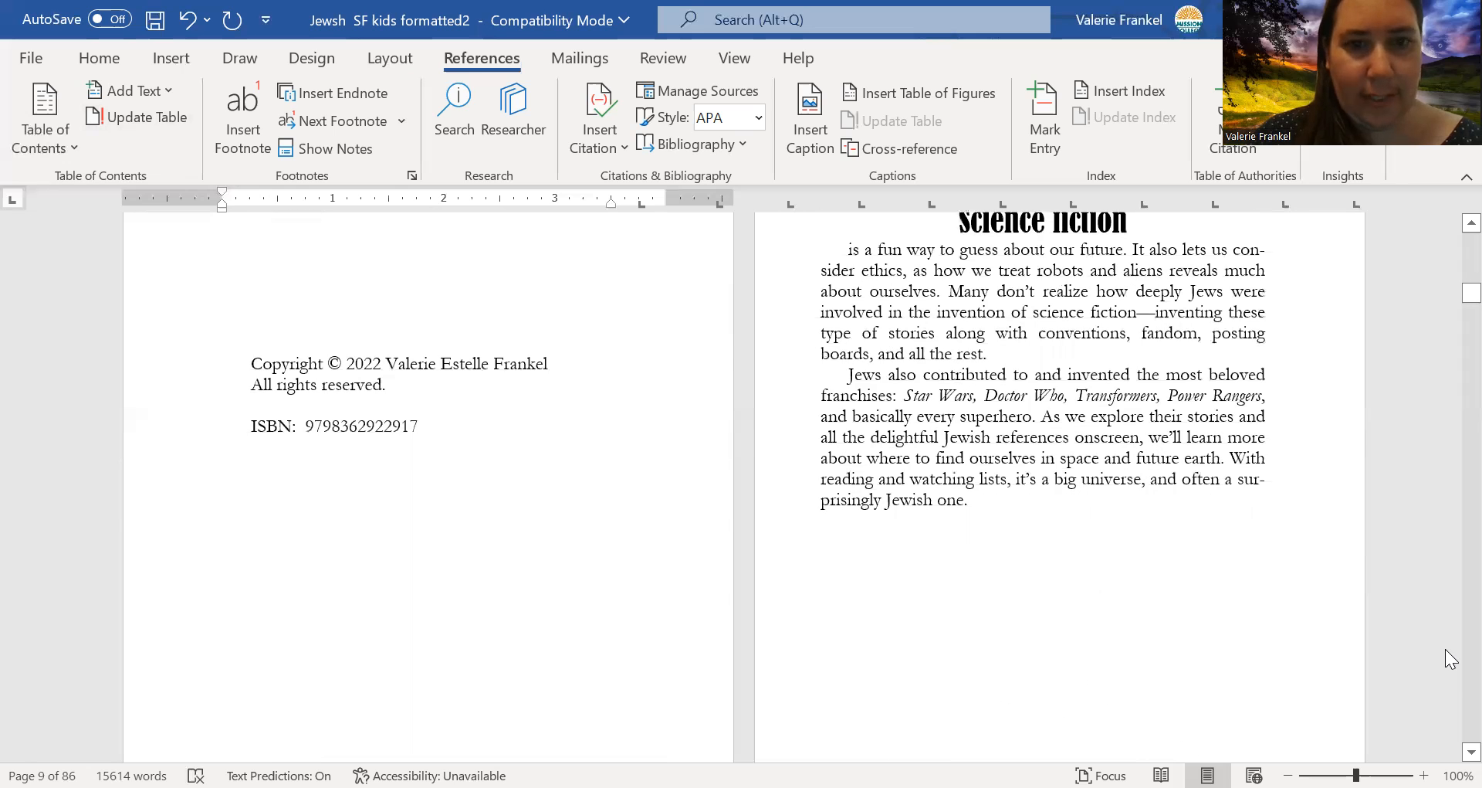
scroll(1445, 649, "down", 9)
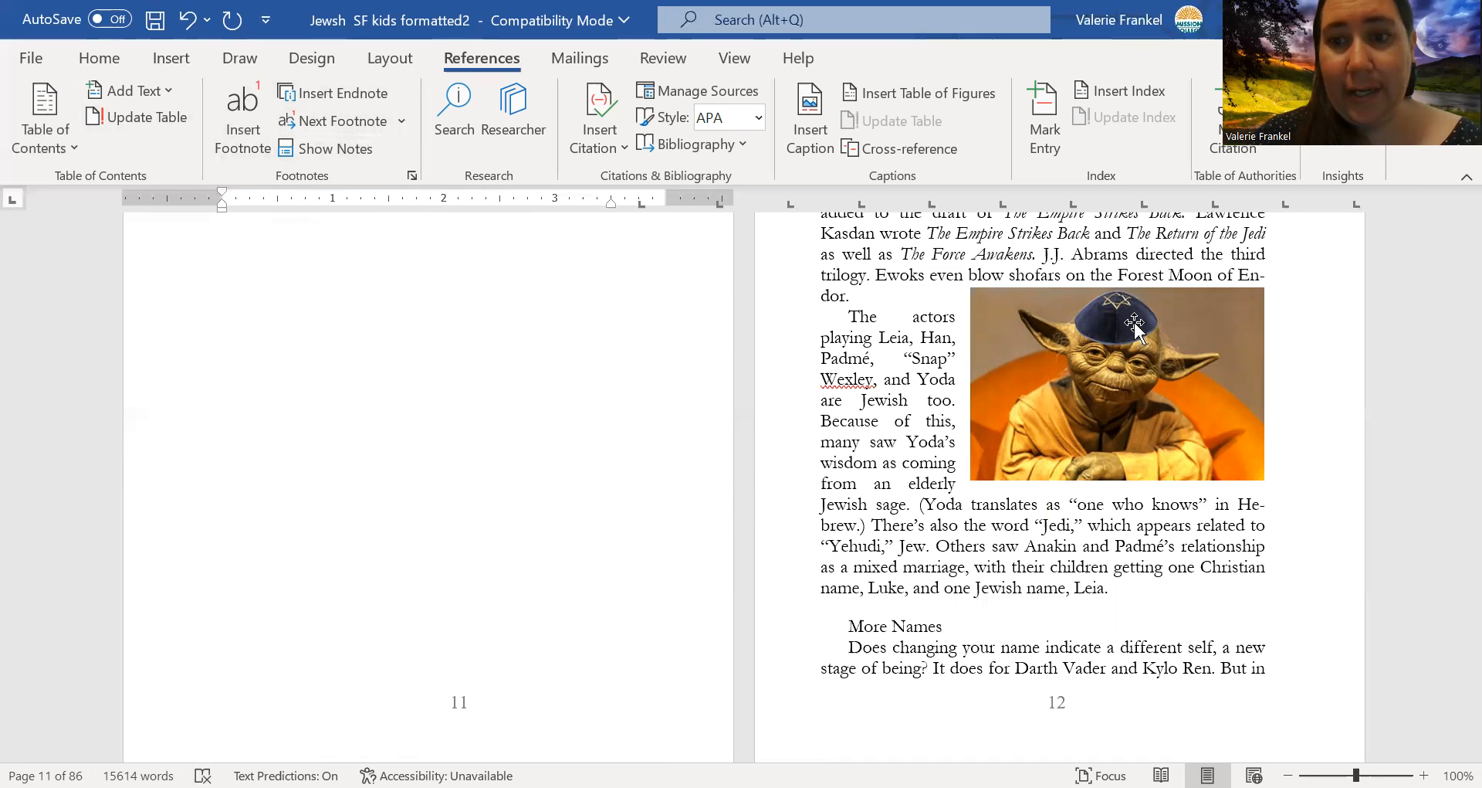
left_click(1276, 550)
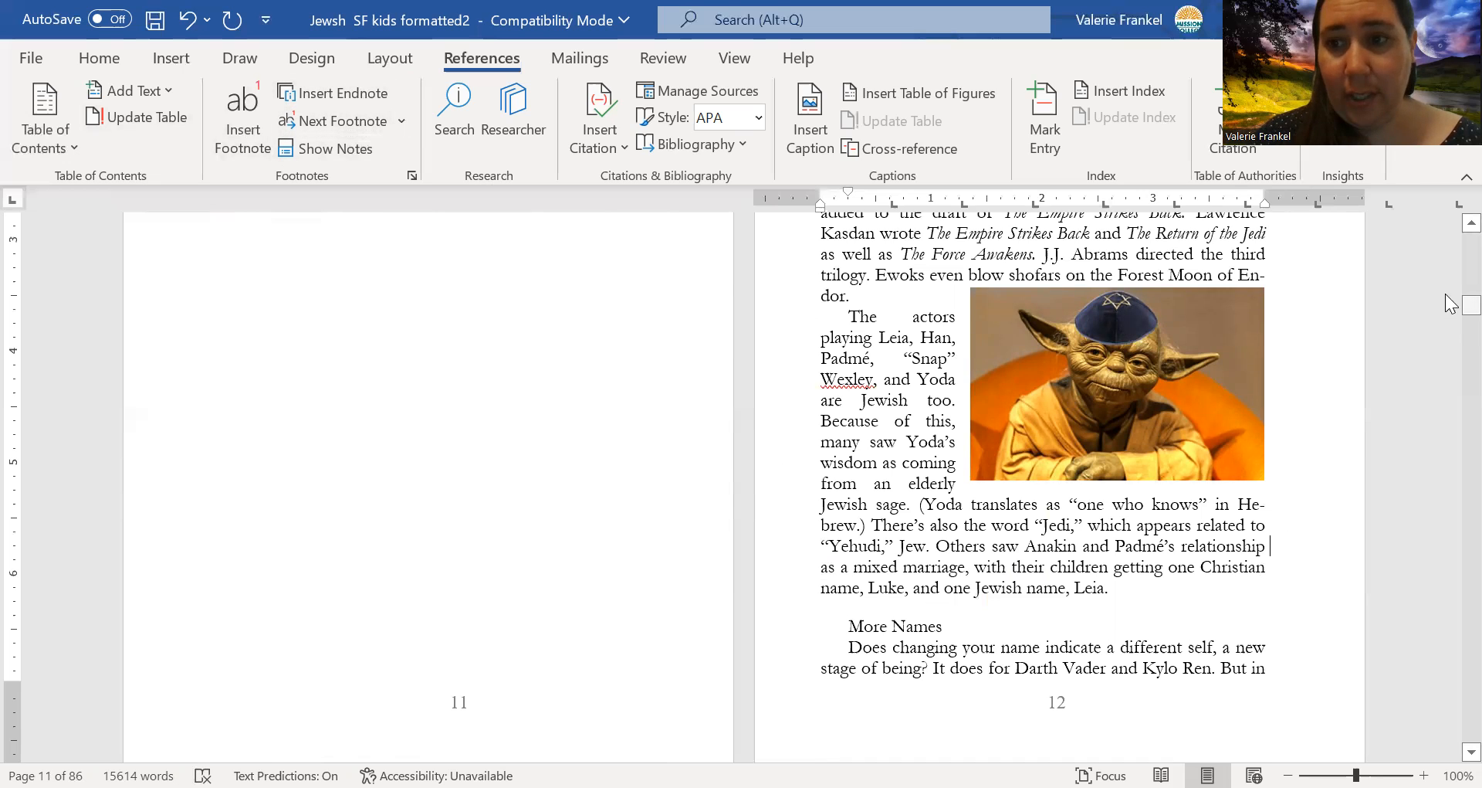
scroll(1448, 230, "up", 1)
scroll(1448, 230, "up", 6)
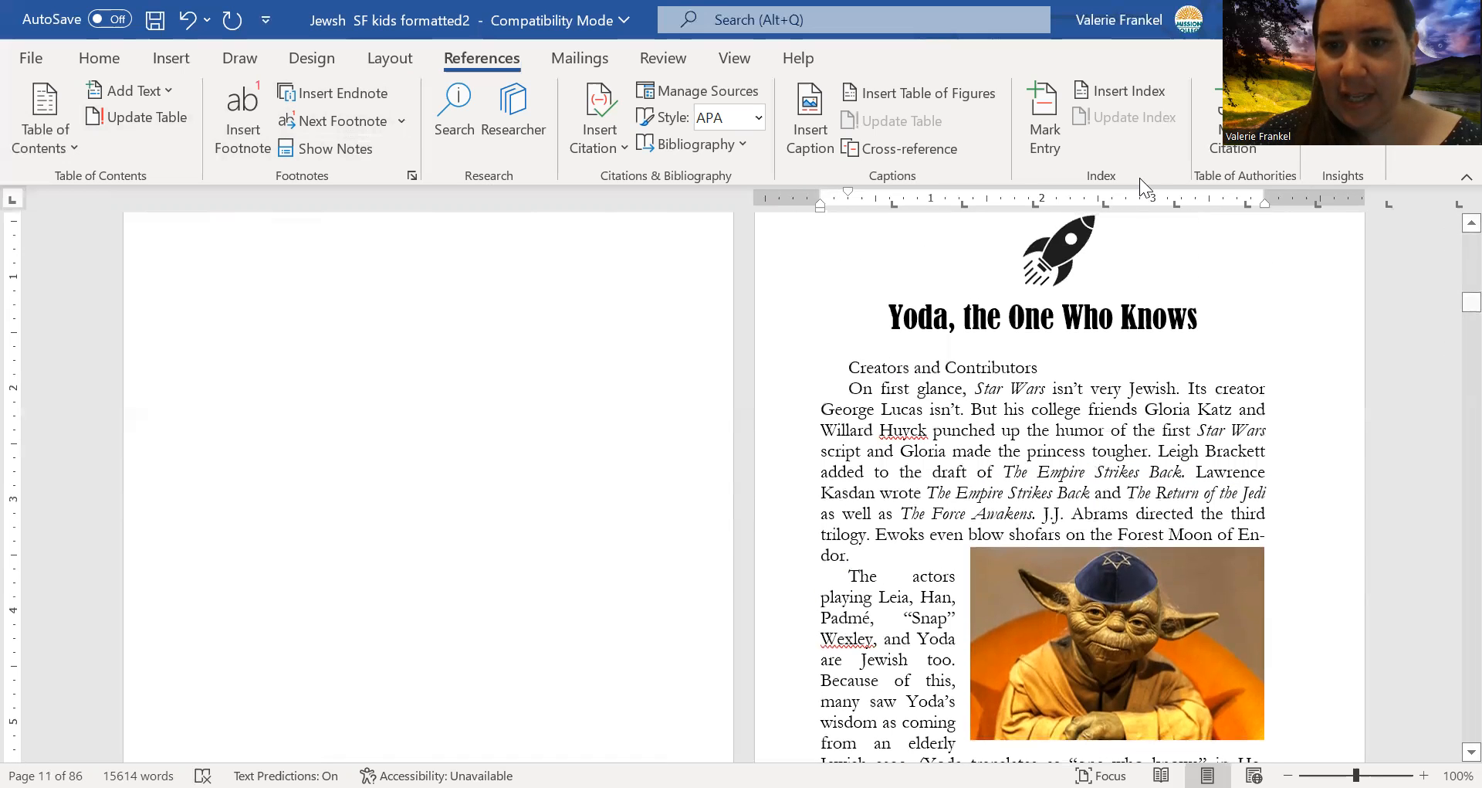
left_click(1070, 254)
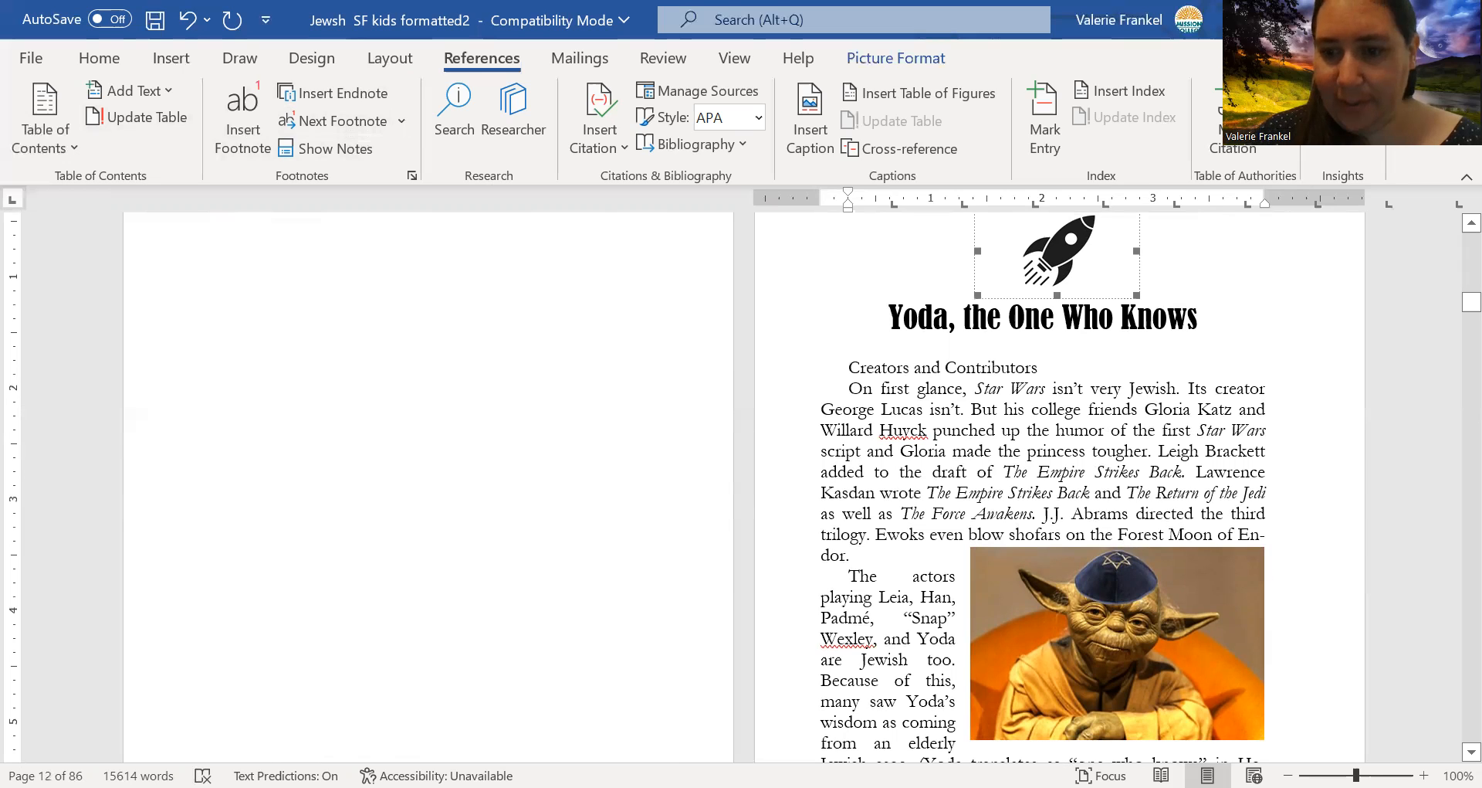
scroll(1213, 749, "down", 2)
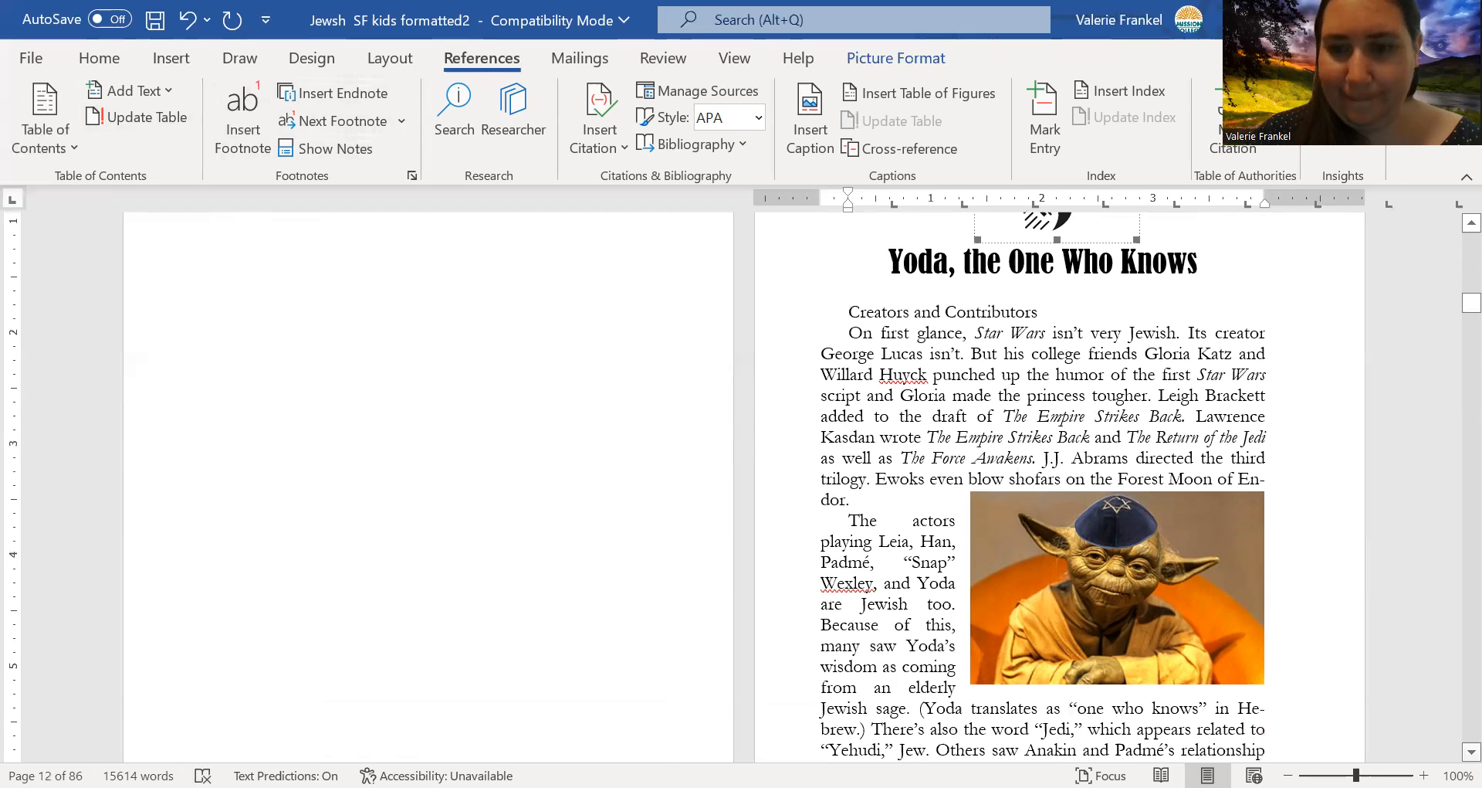
Set the Yoda picture's text wrapping to In Line with Text.
key("Tab")
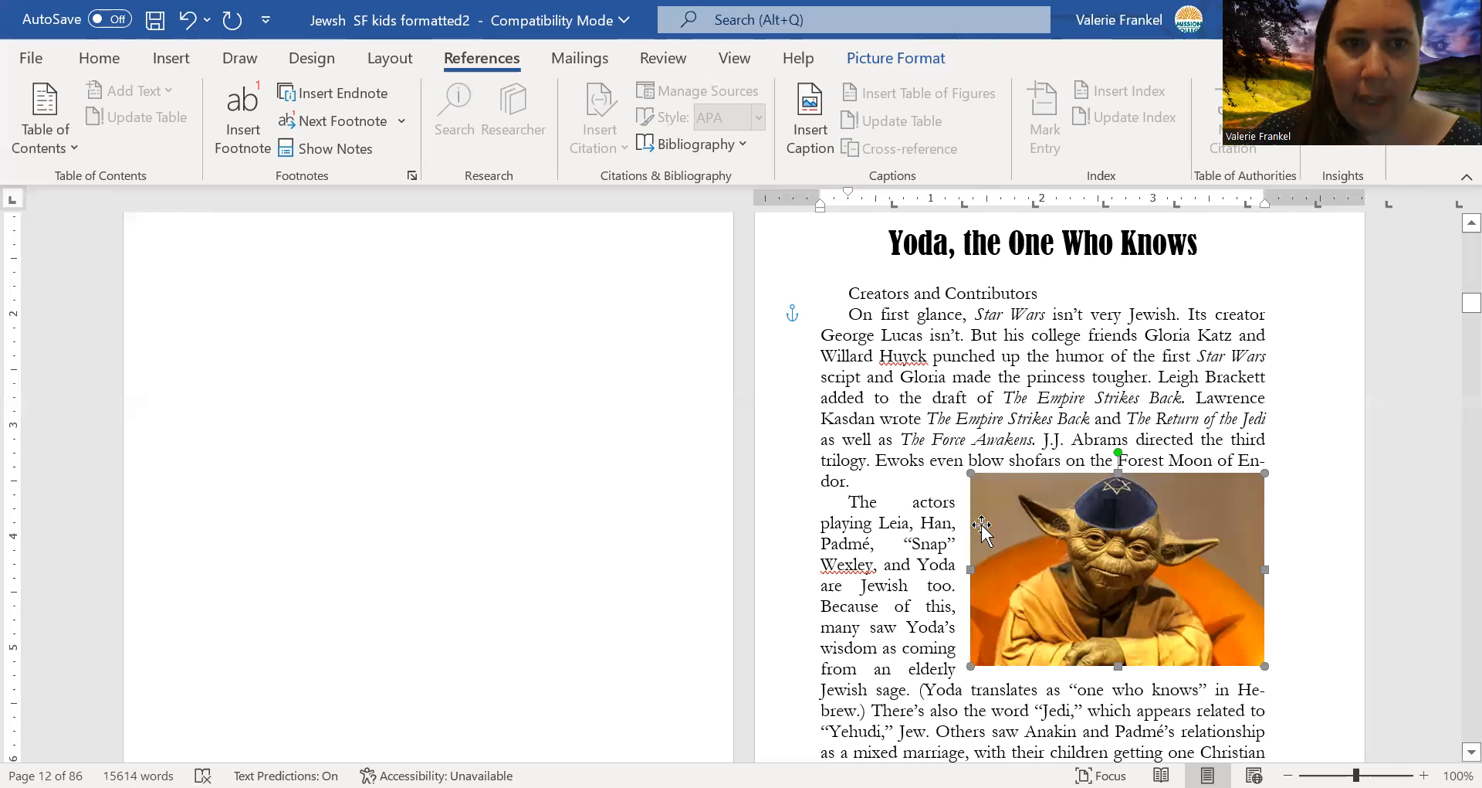
left_click(172, 57)
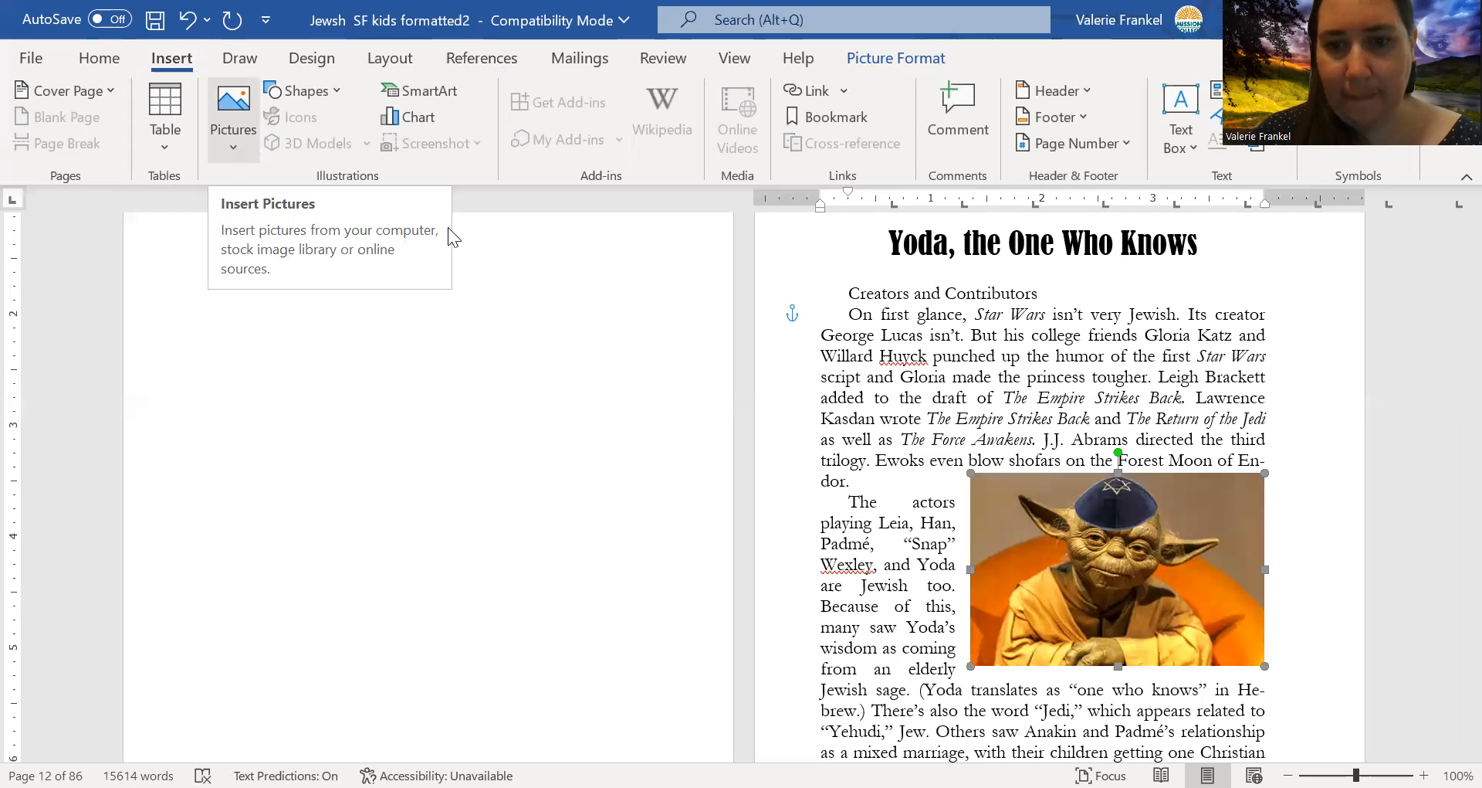
right_click(1026, 532)
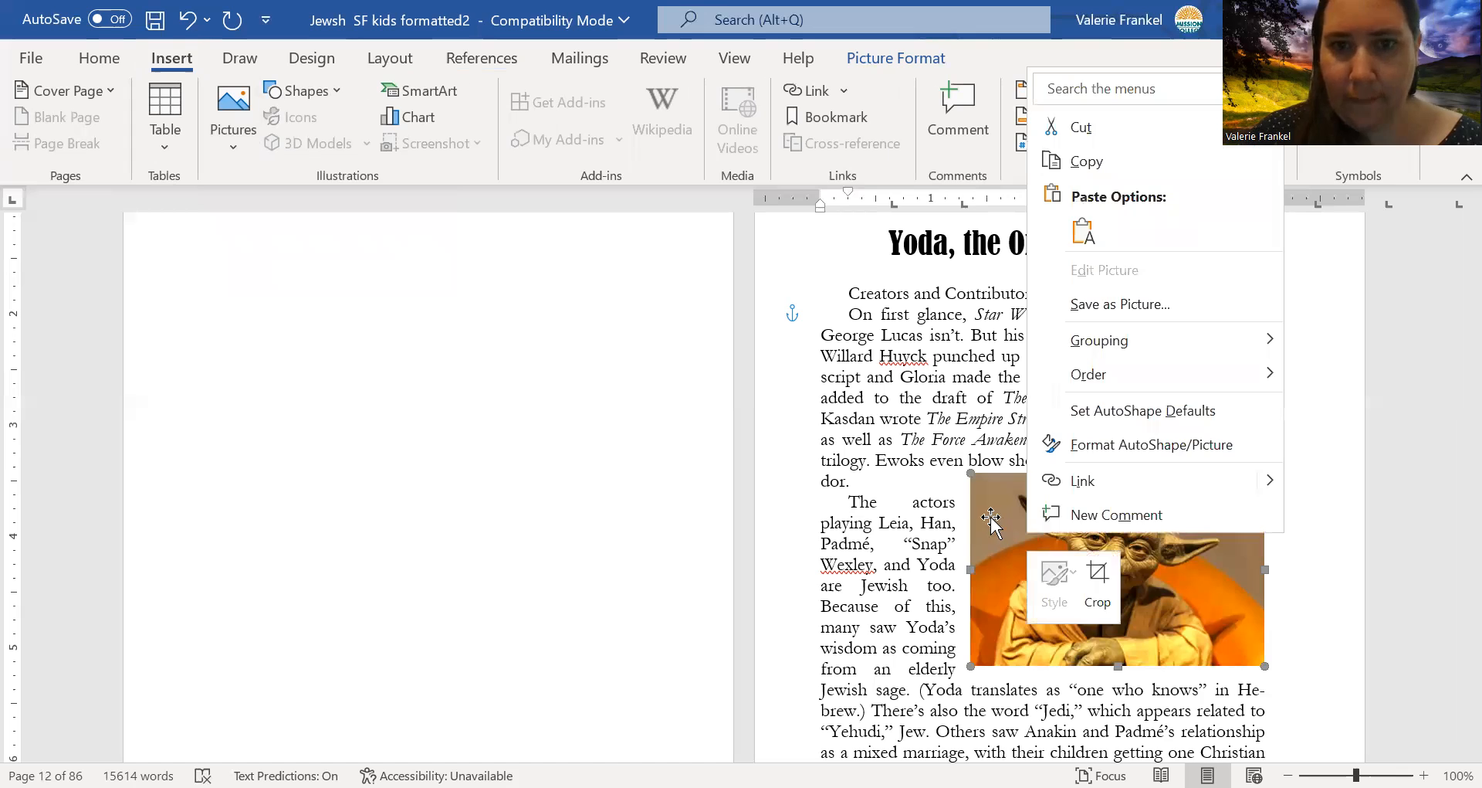
key("Escape")
left_click(860, 59)
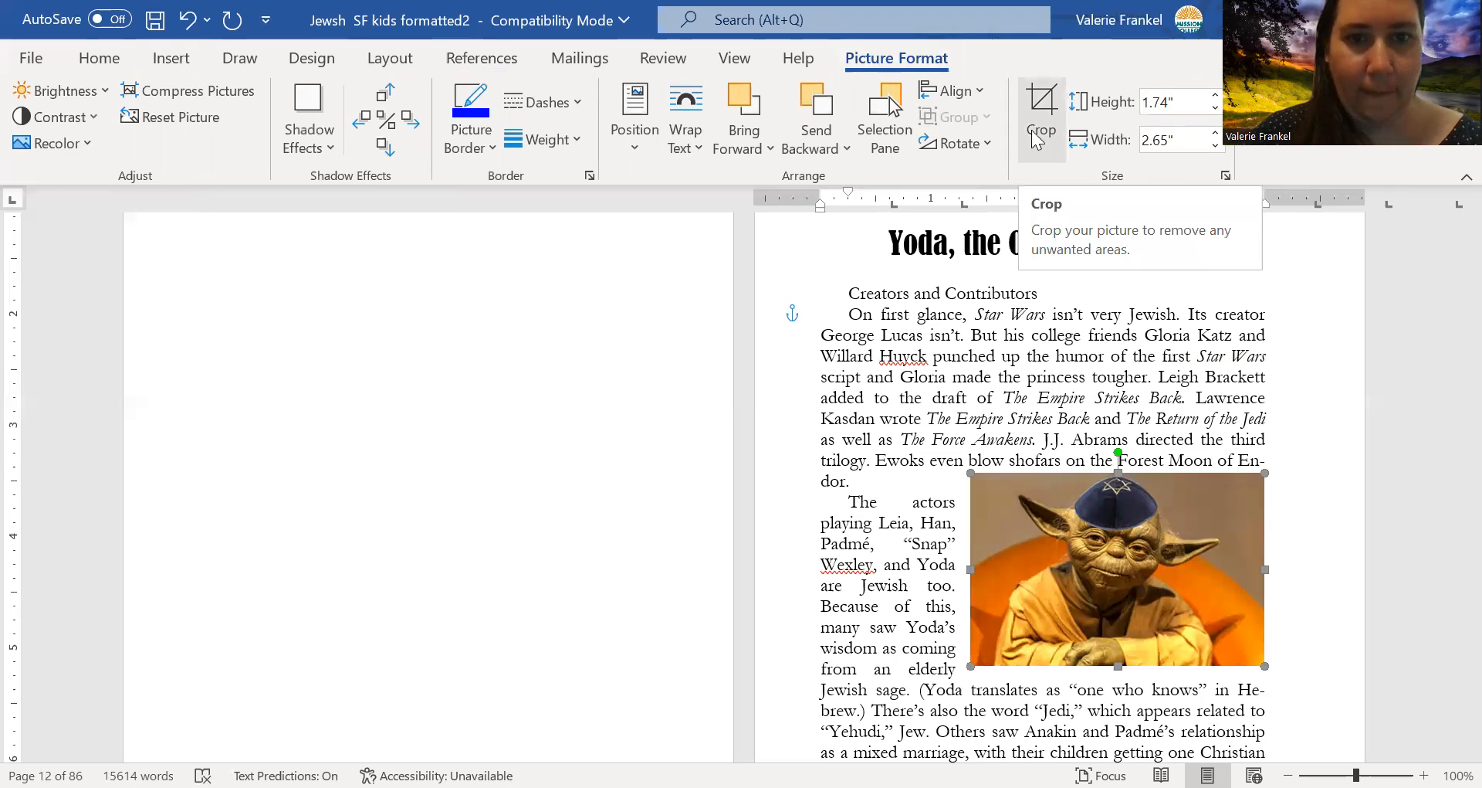
left_click(638, 139)
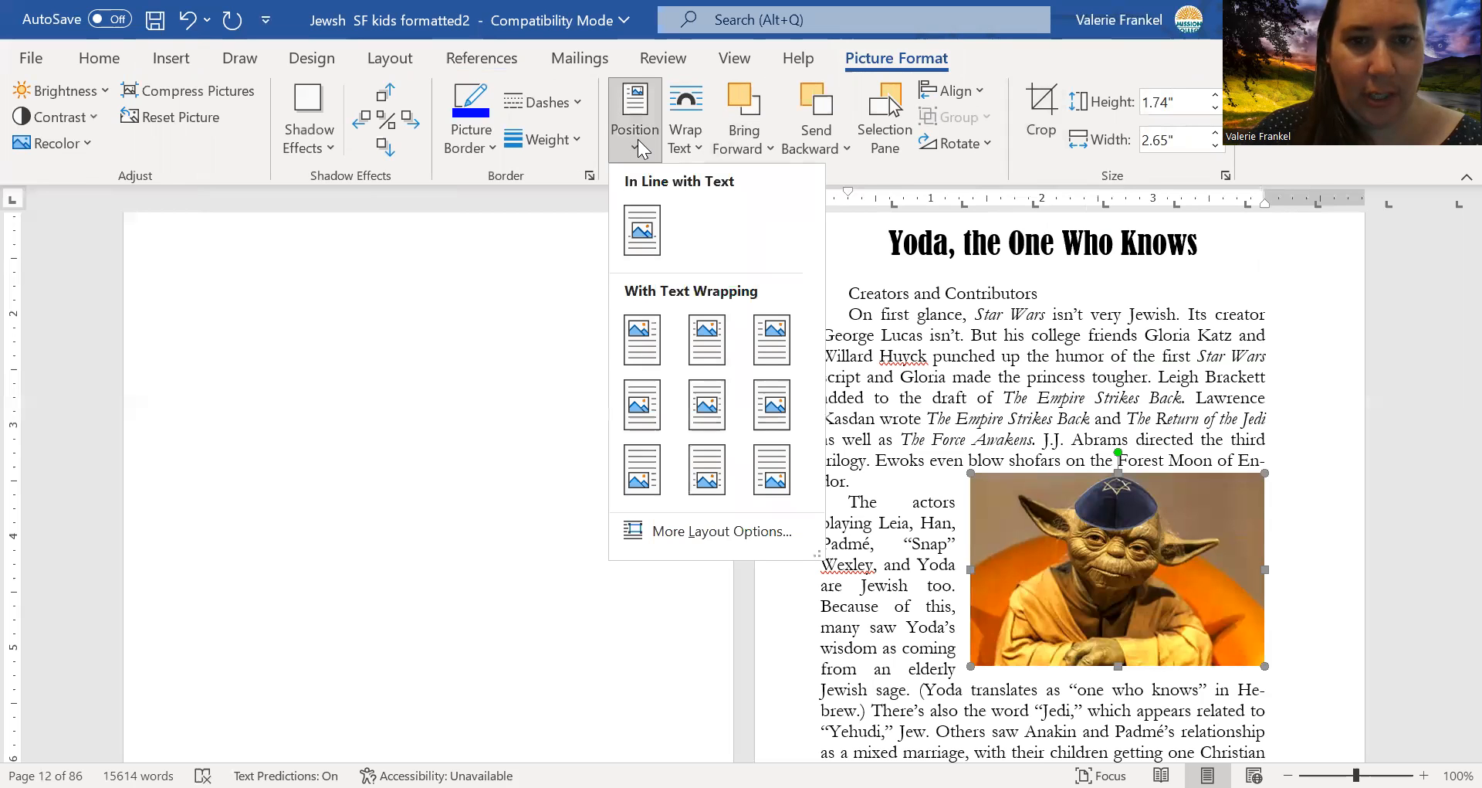
left_click(695, 149)
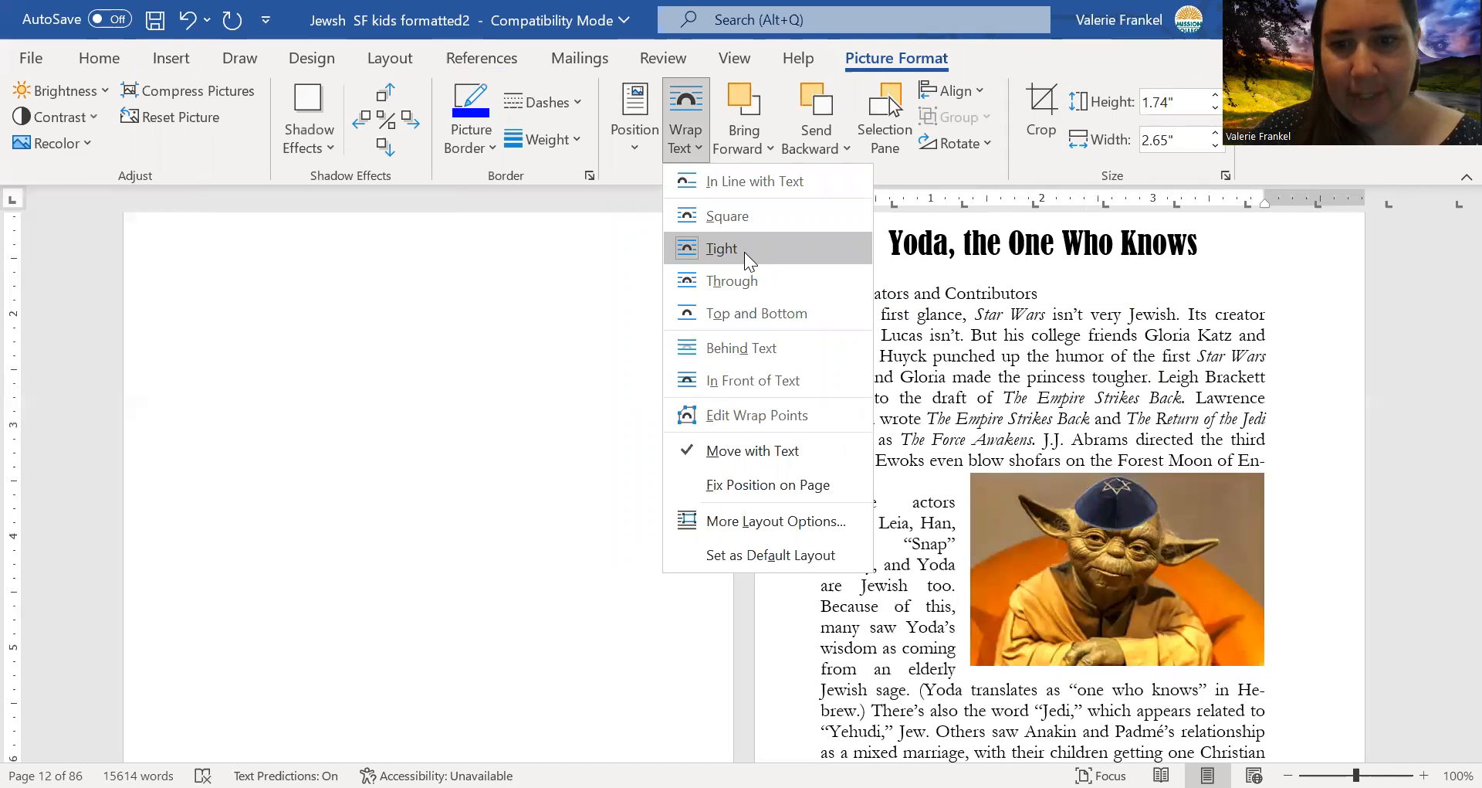
left_click(747, 182)
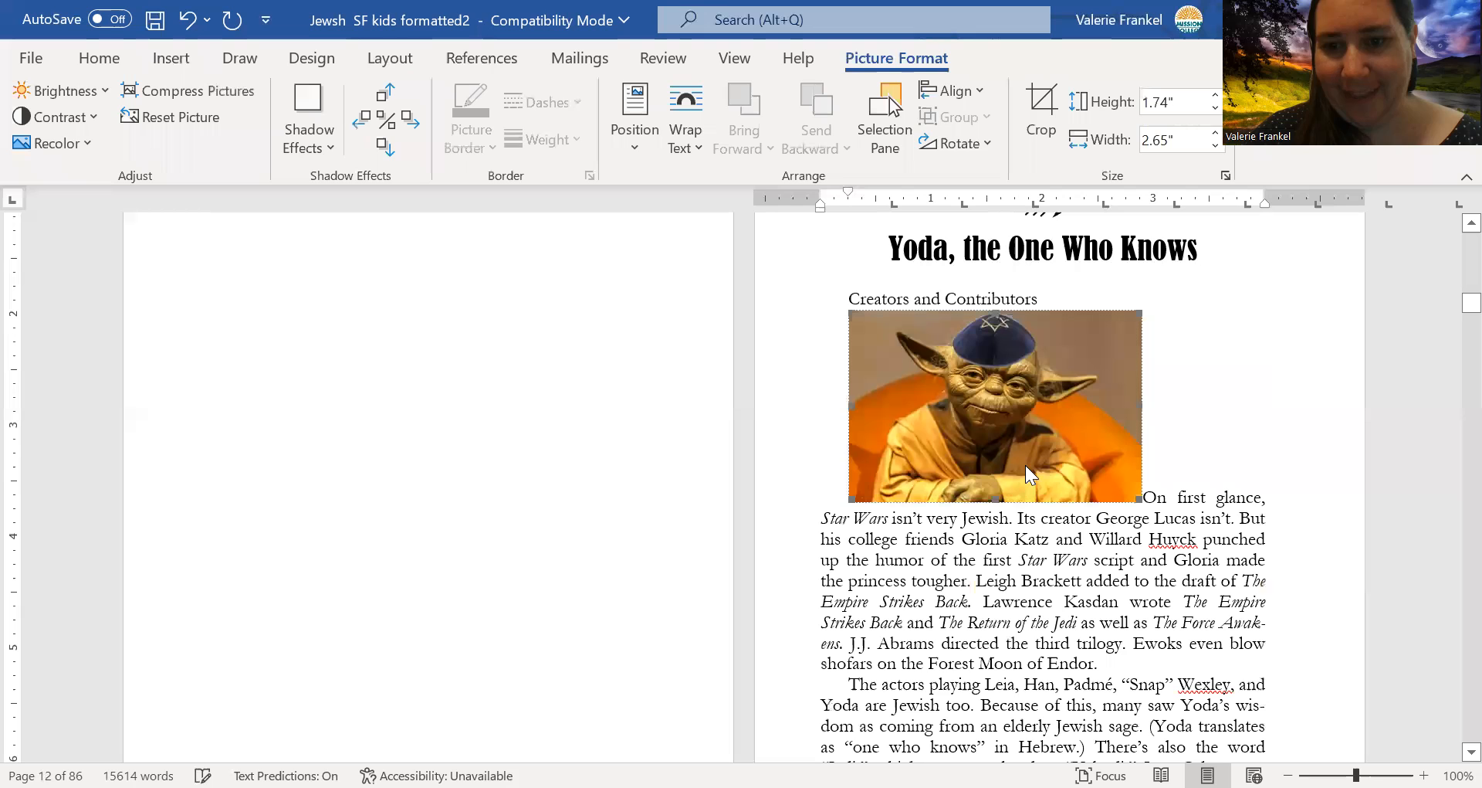
Change the Yoda picture's wrapping so the first paragraph flows around it, and deselect the picture.
left_click(694, 142)
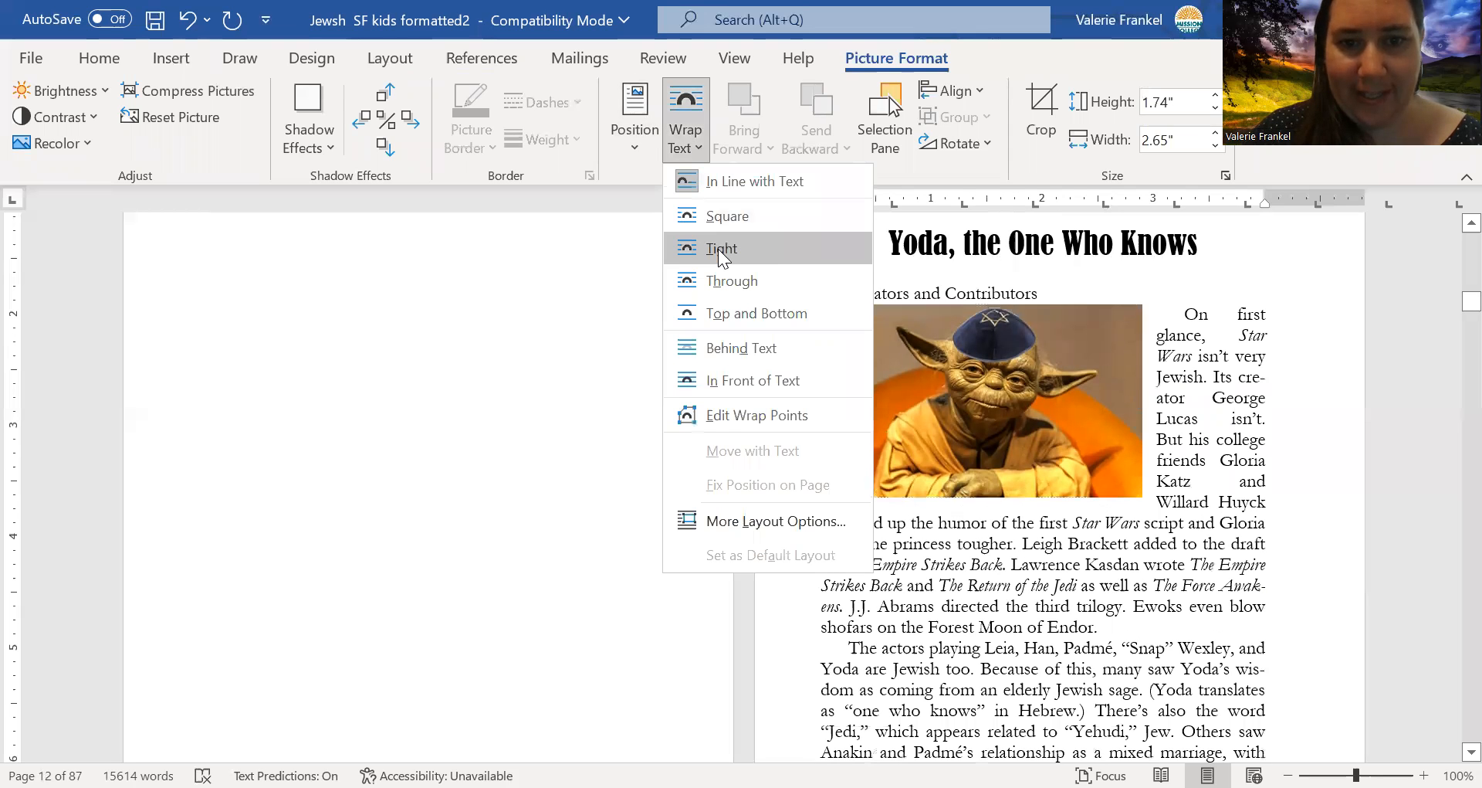
left_click(747, 276)
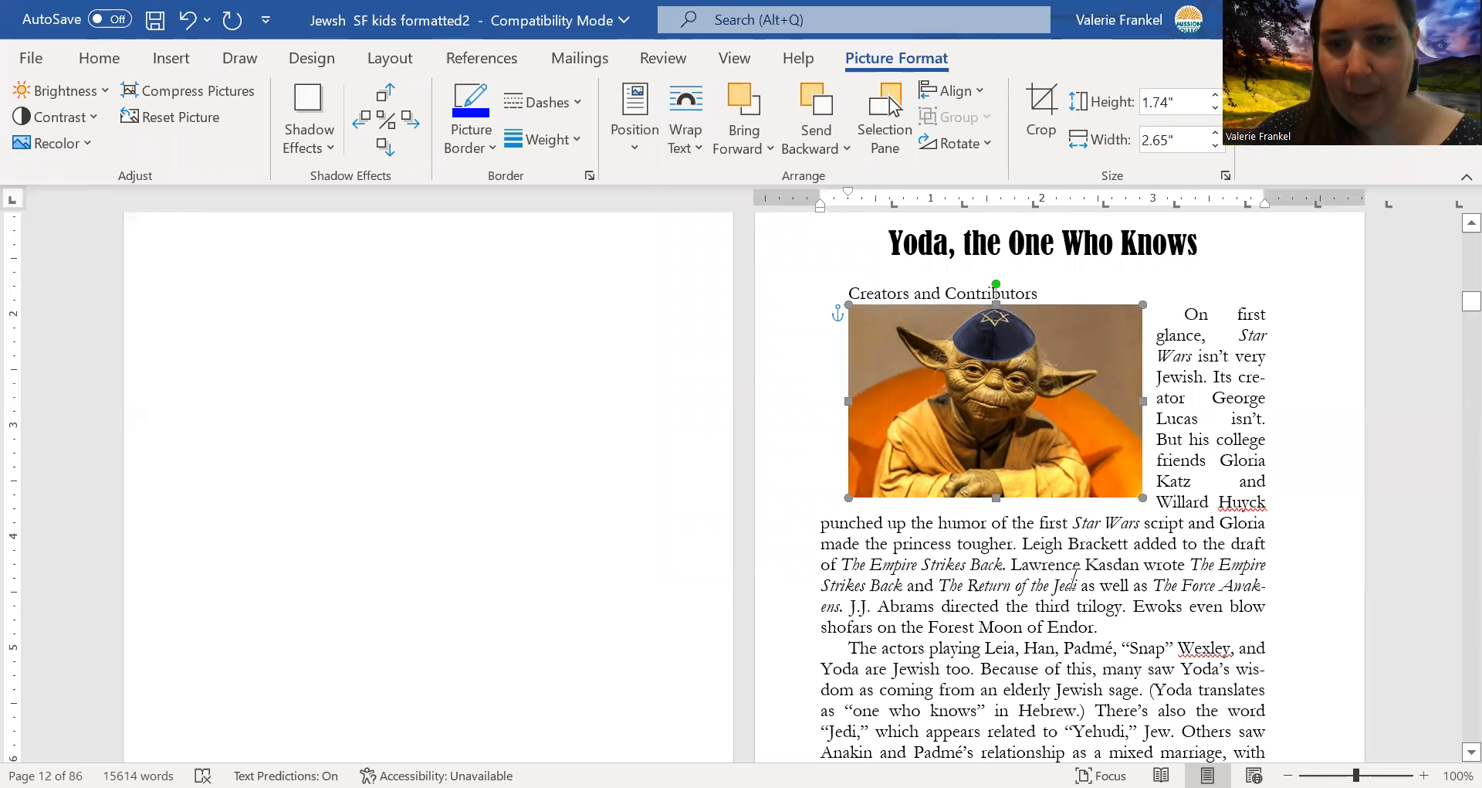
left_click(1083, 600)
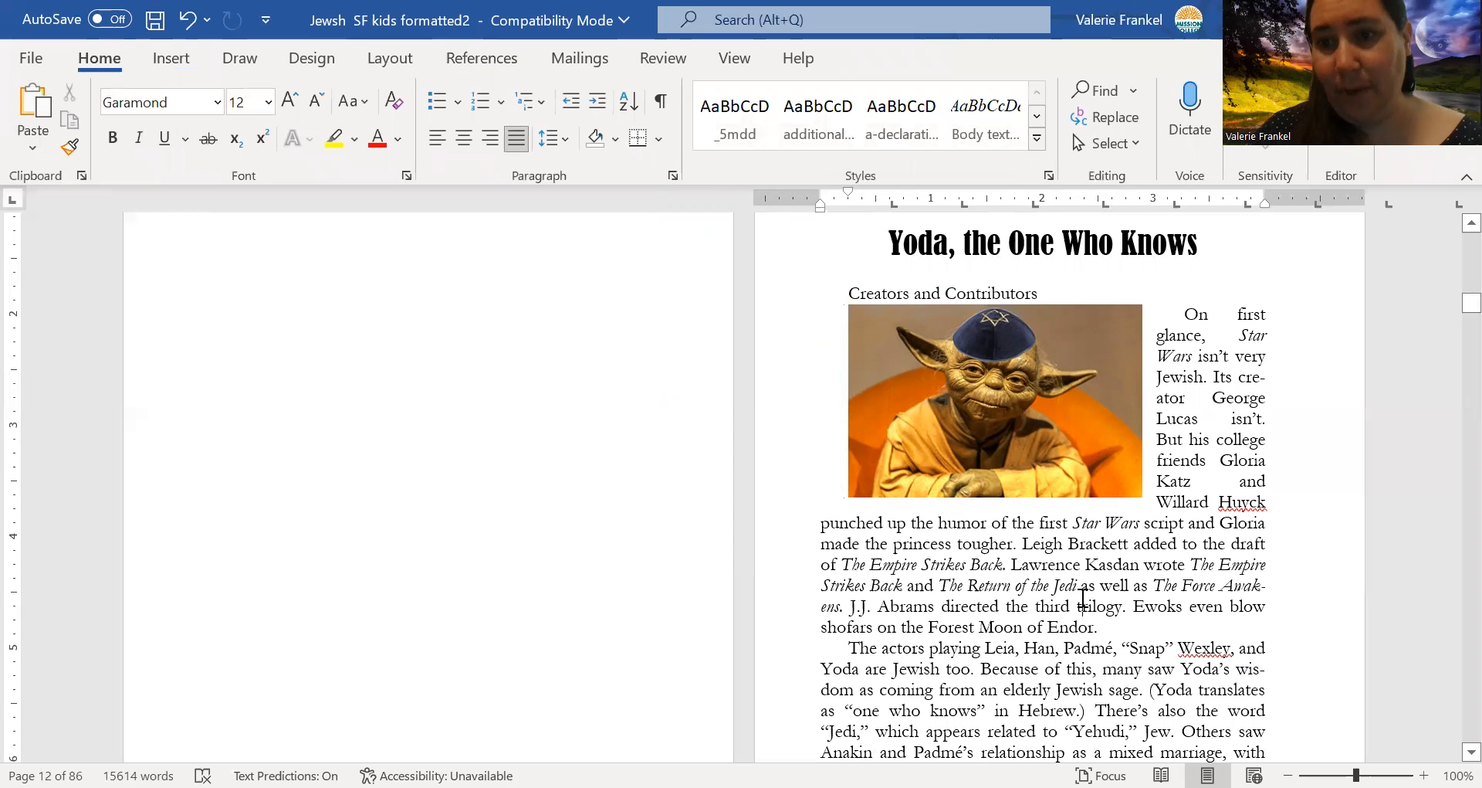
Examine the More Names subheading, the body text and the running headers on pages 12 to 14.
scroll(1083, 600, "down", 5)
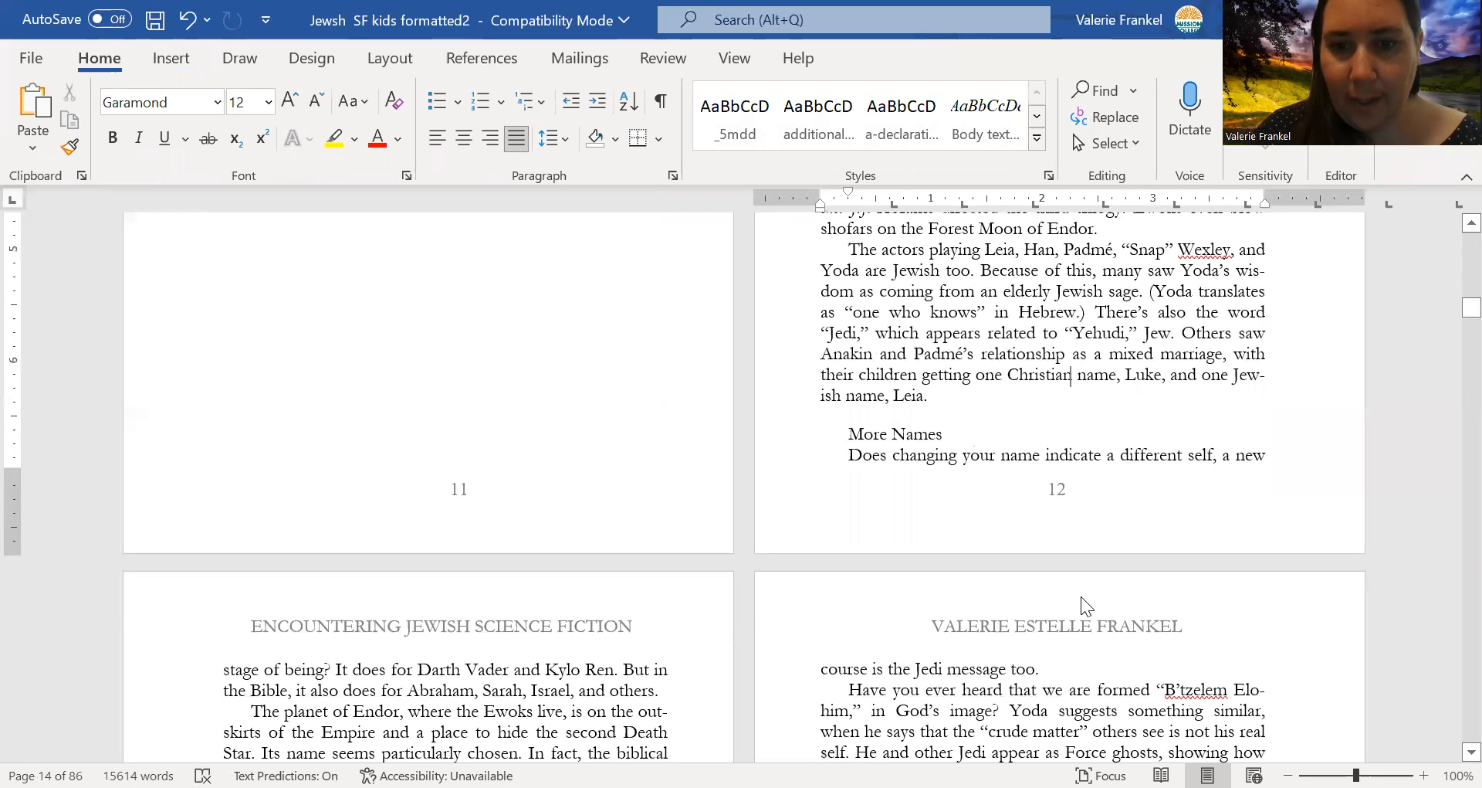
key("Down")
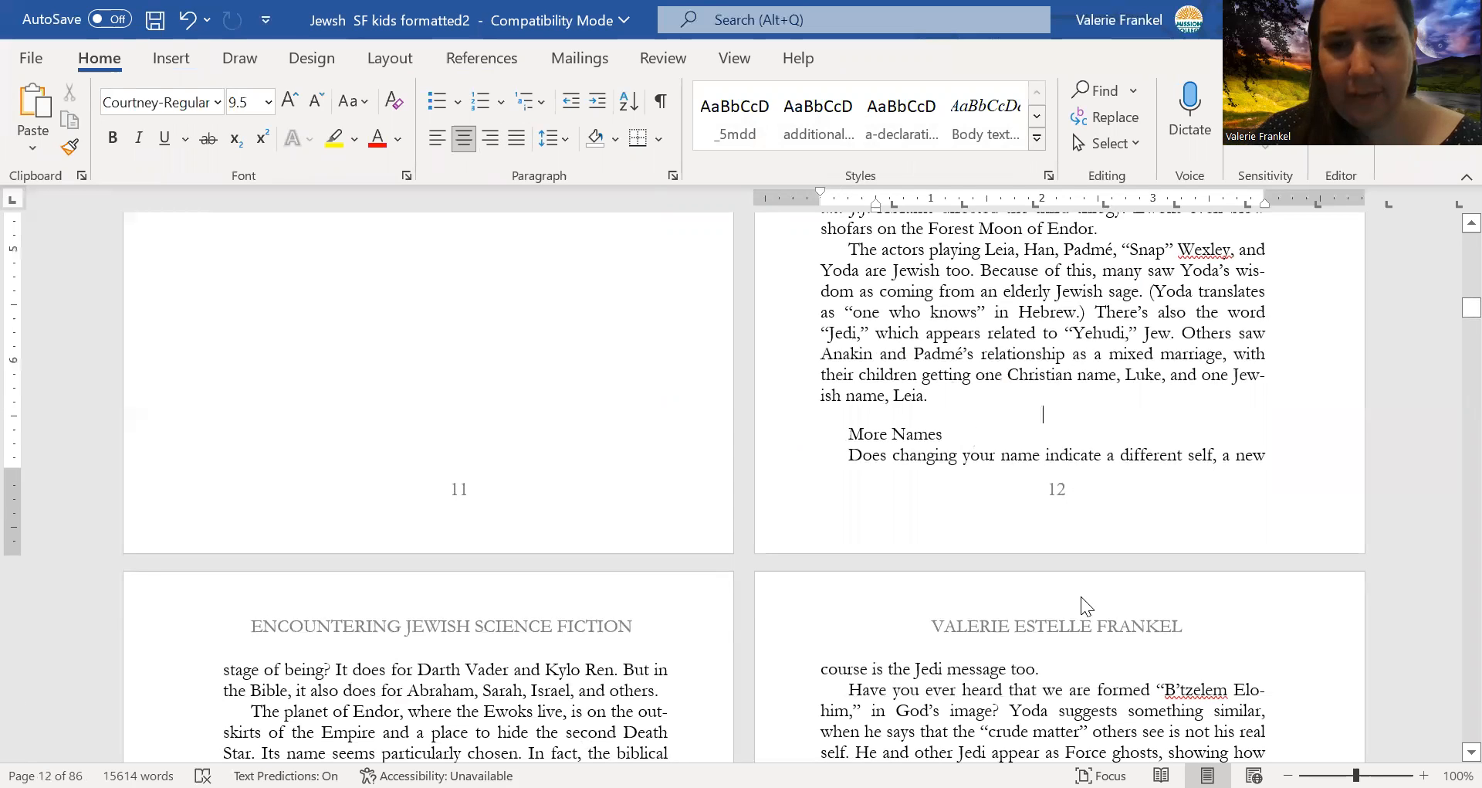
left_click(832, 434)
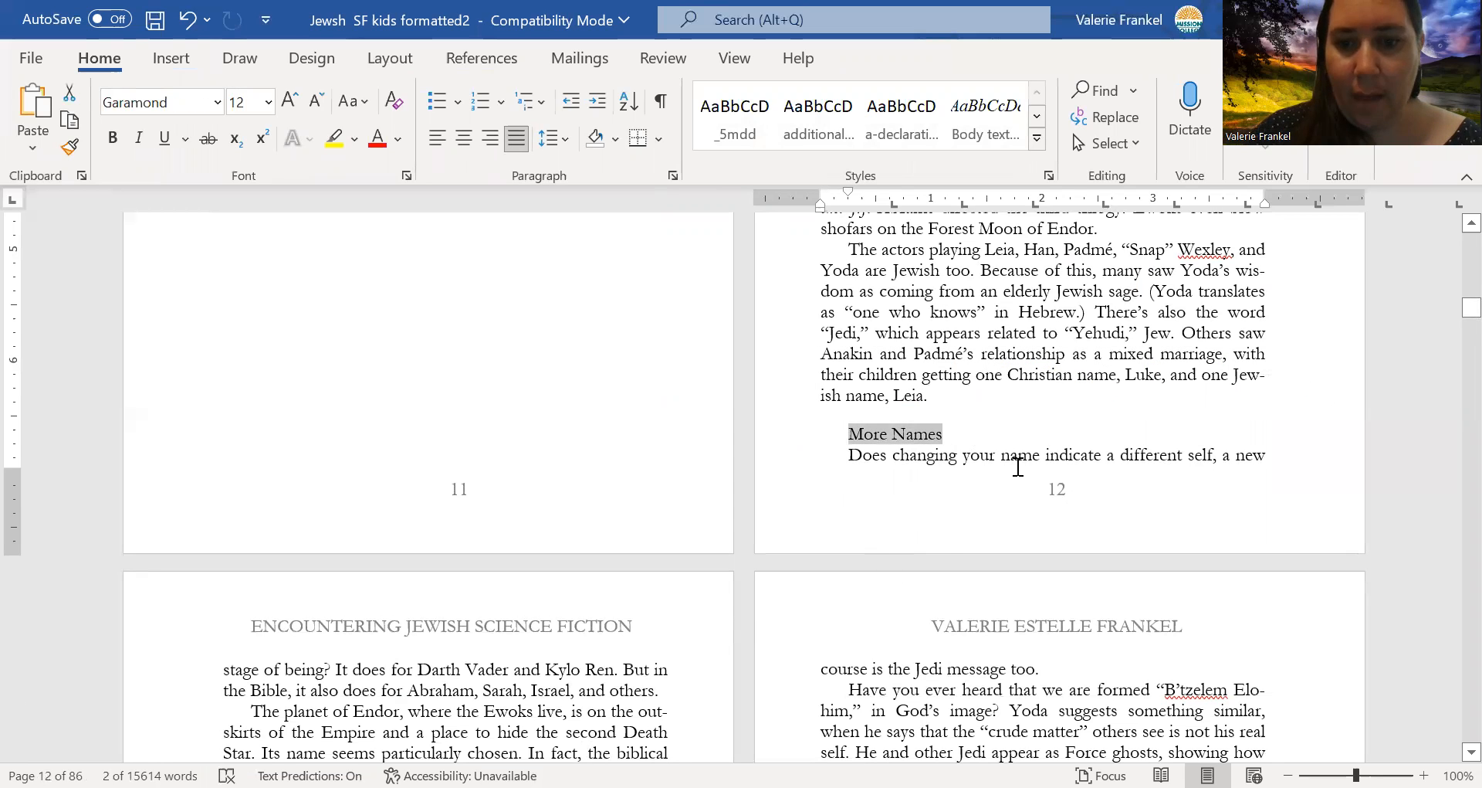
left_click(656, 641)
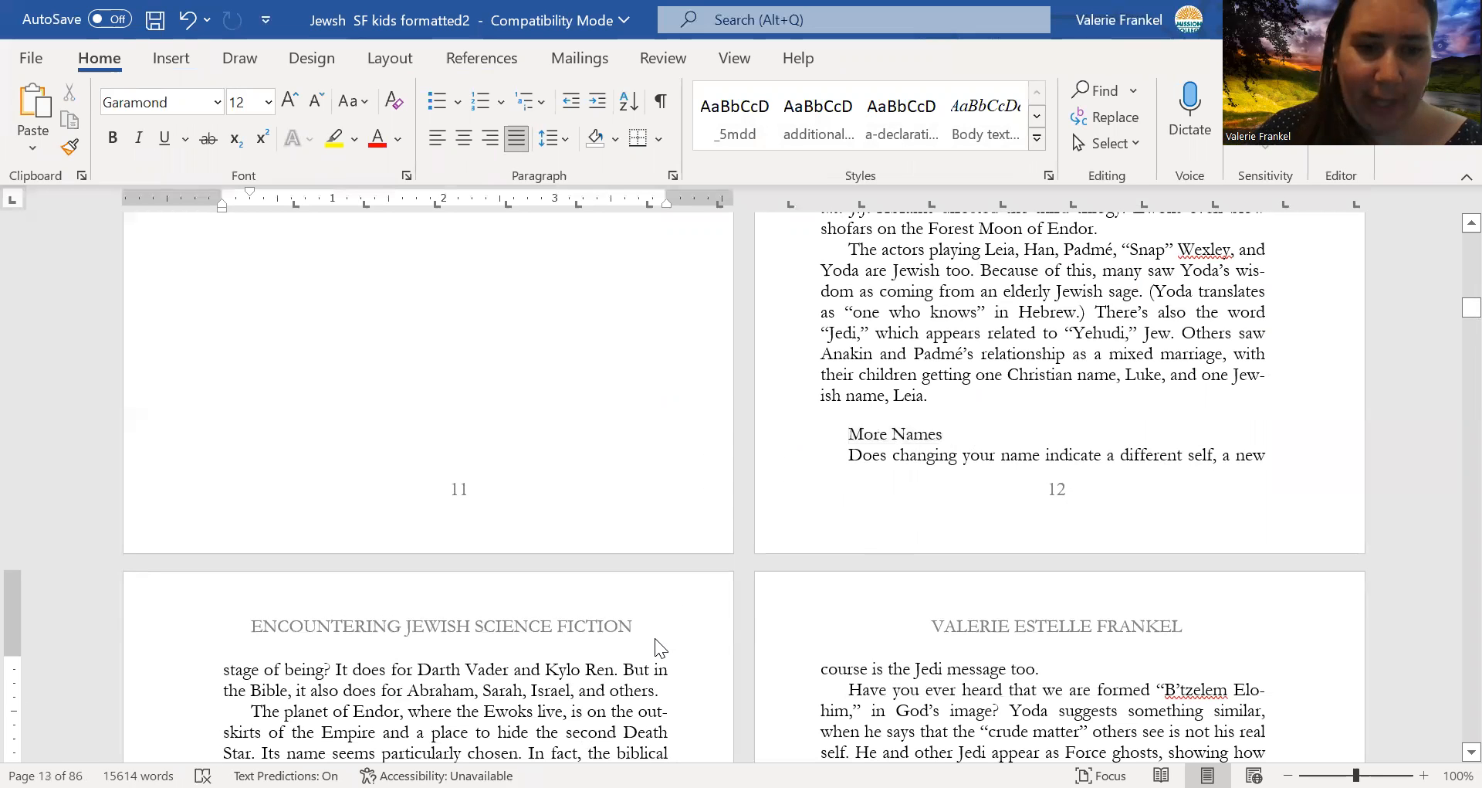
key("Down")
key("Down")
key("Down")
key("Down")
key("Down")
key("Down")
key("Down")
key("Down")
key("Down")
key("Down")
key("Down")
key("Down")
key("Down")
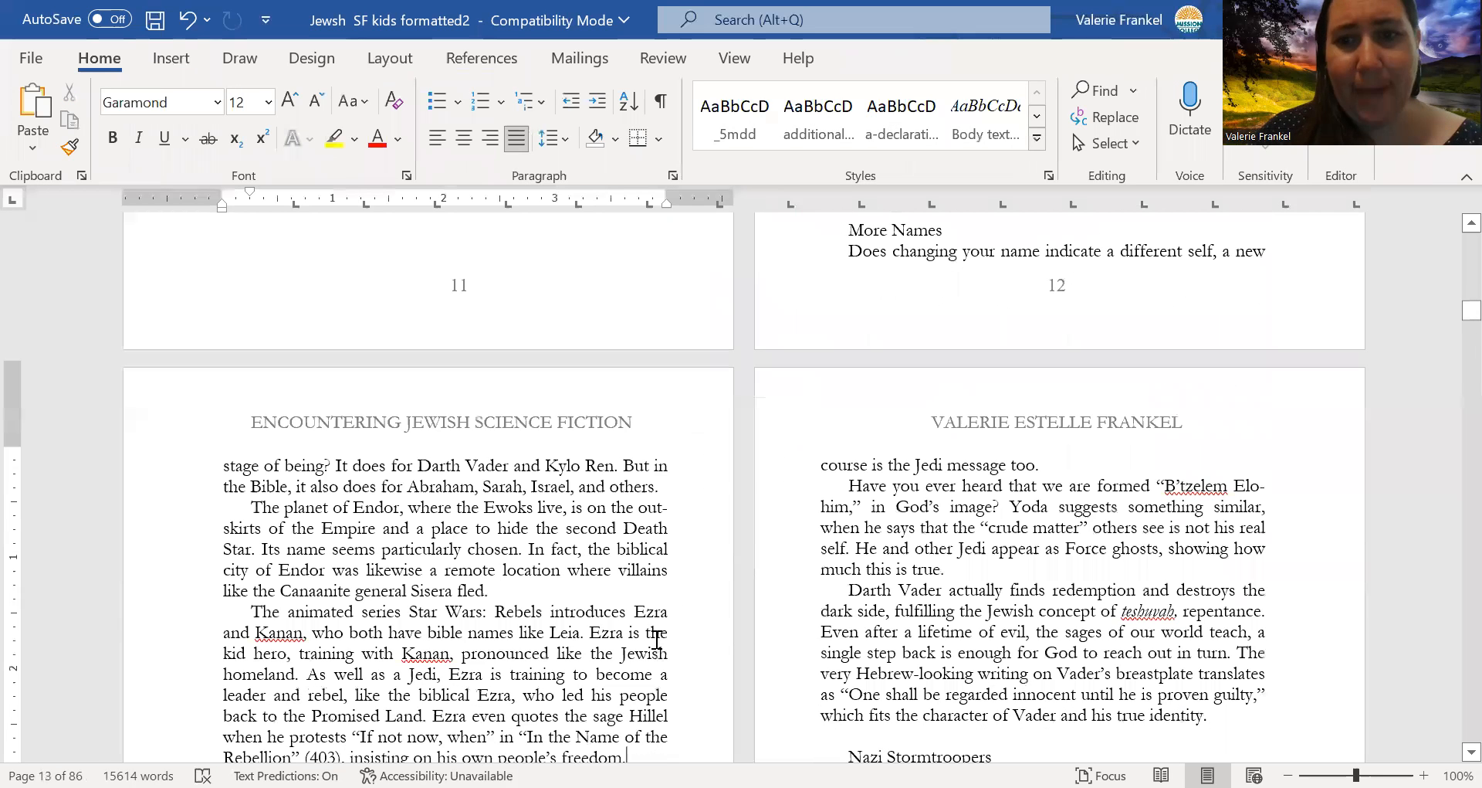
key("Down")
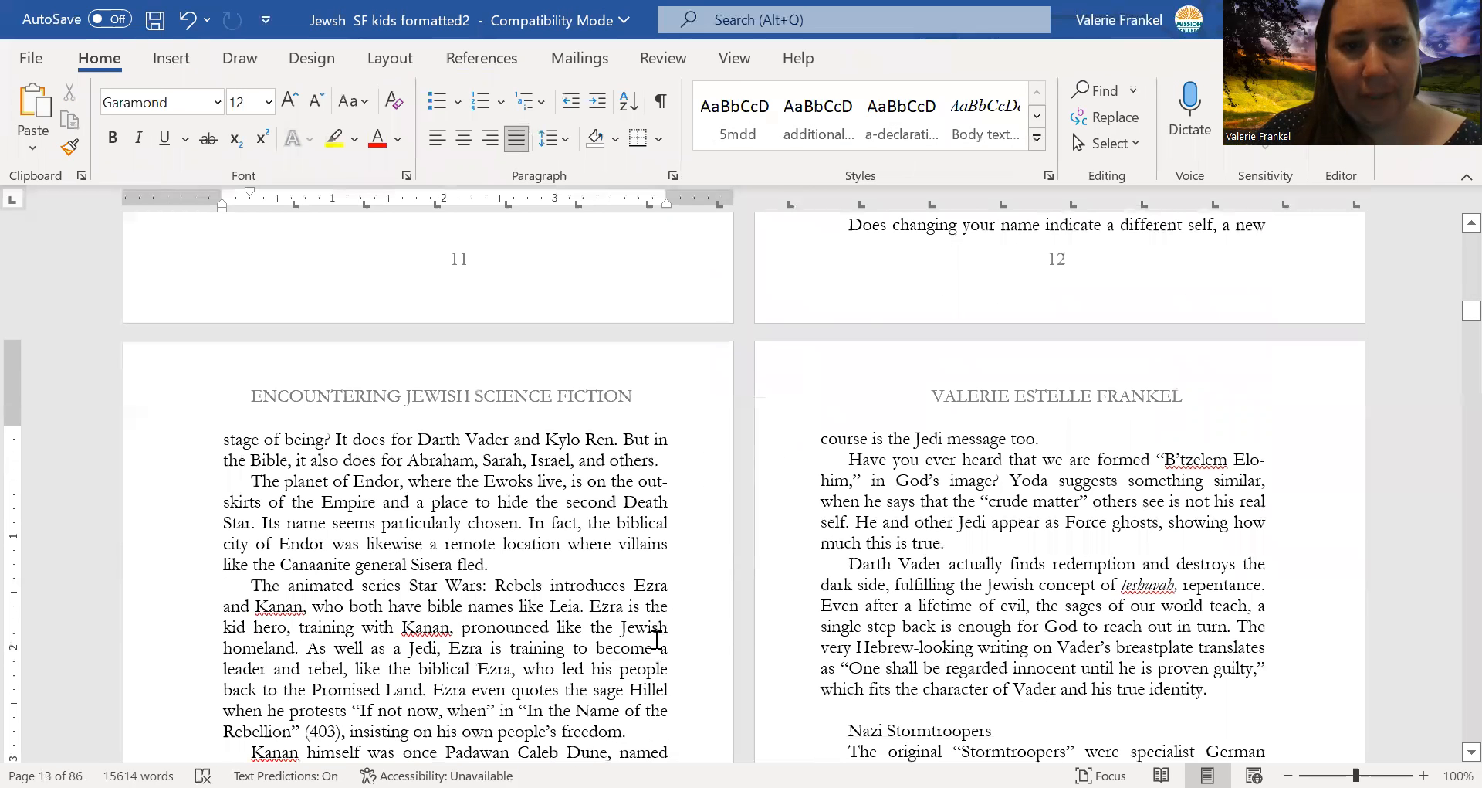
key("Down")
key("Down")
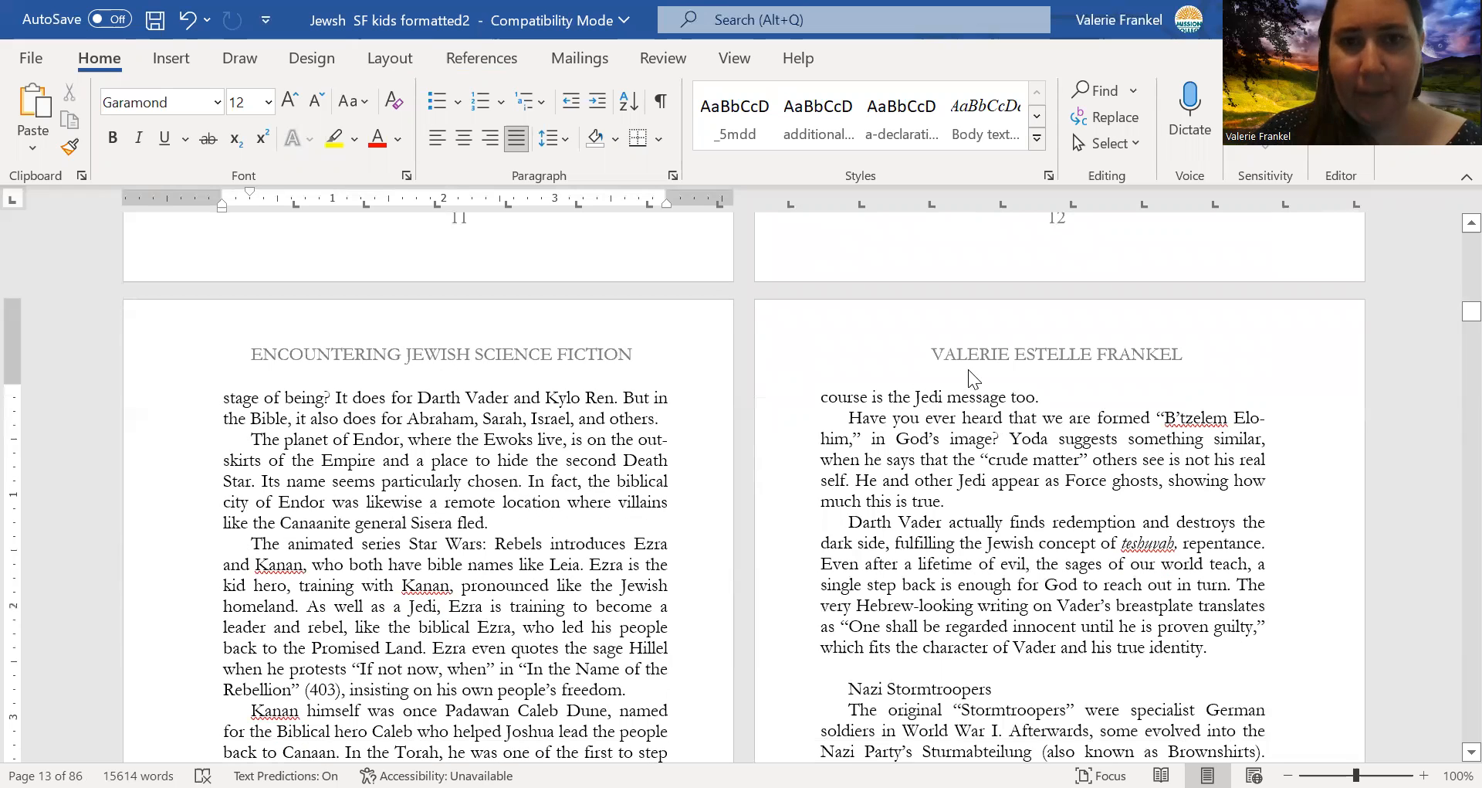
From the body text of page 14, review the built-in header designs and the bottom-of-page number layouts.
left_click(948, 438)
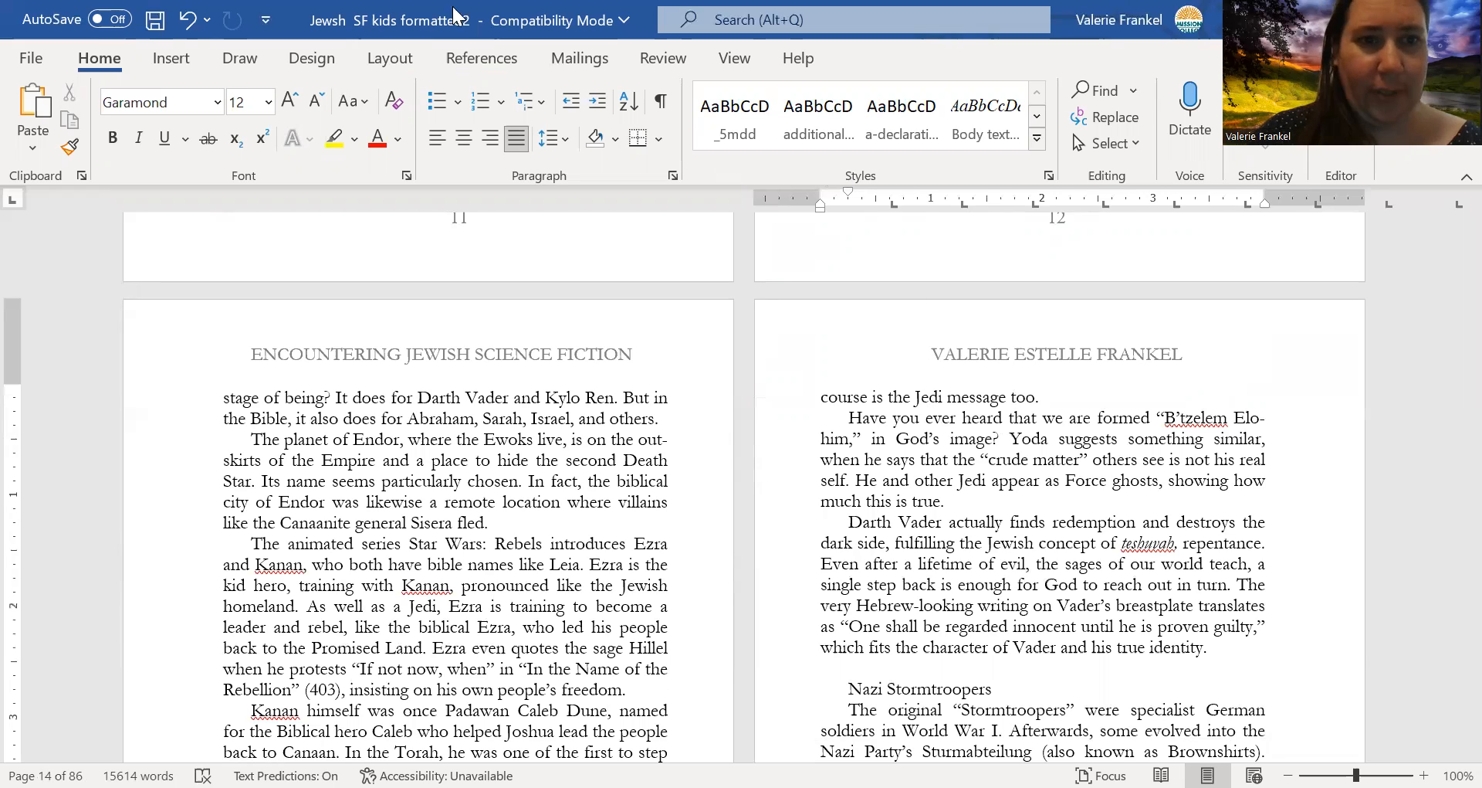
left_click(172, 58)
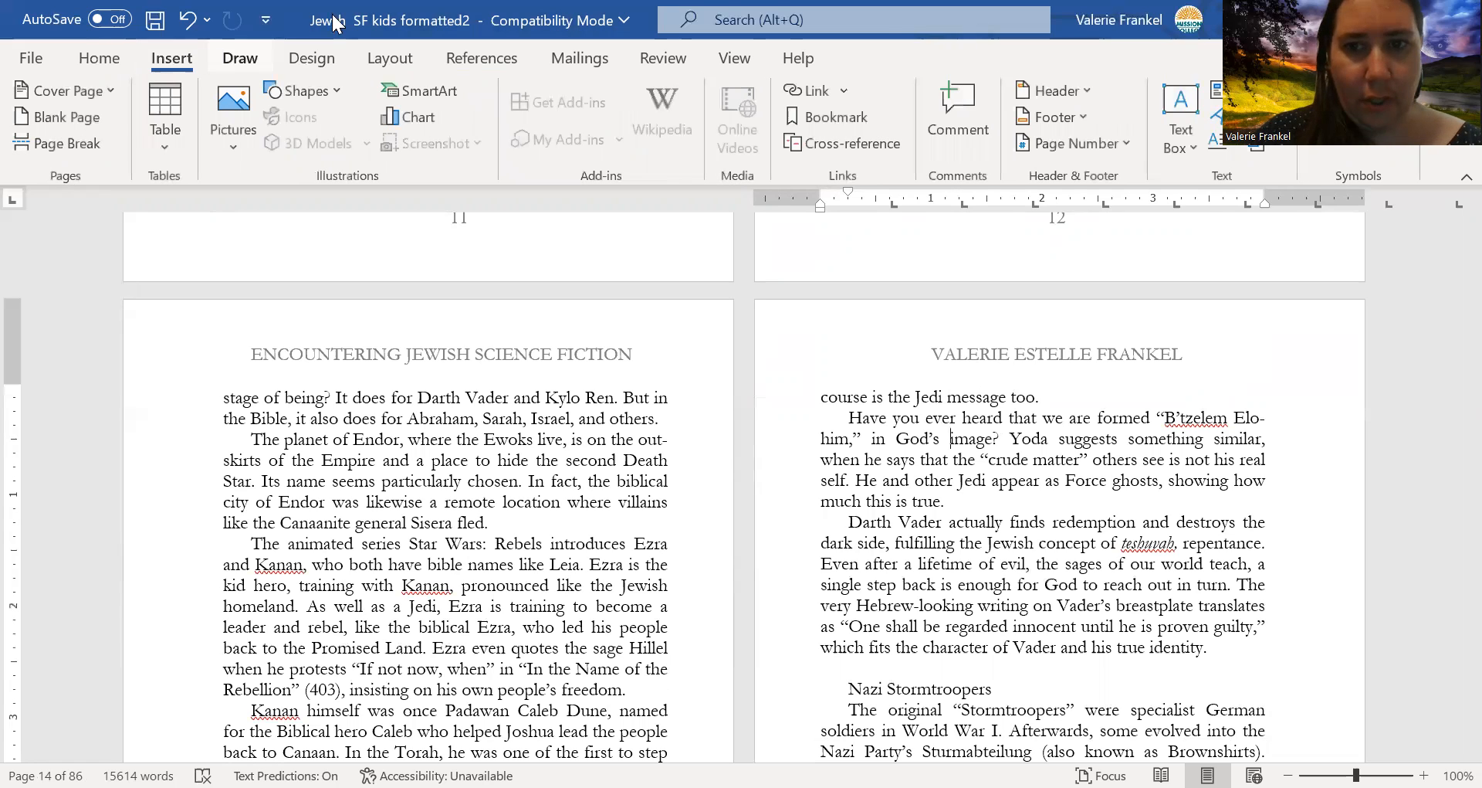
left_click(1058, 93)
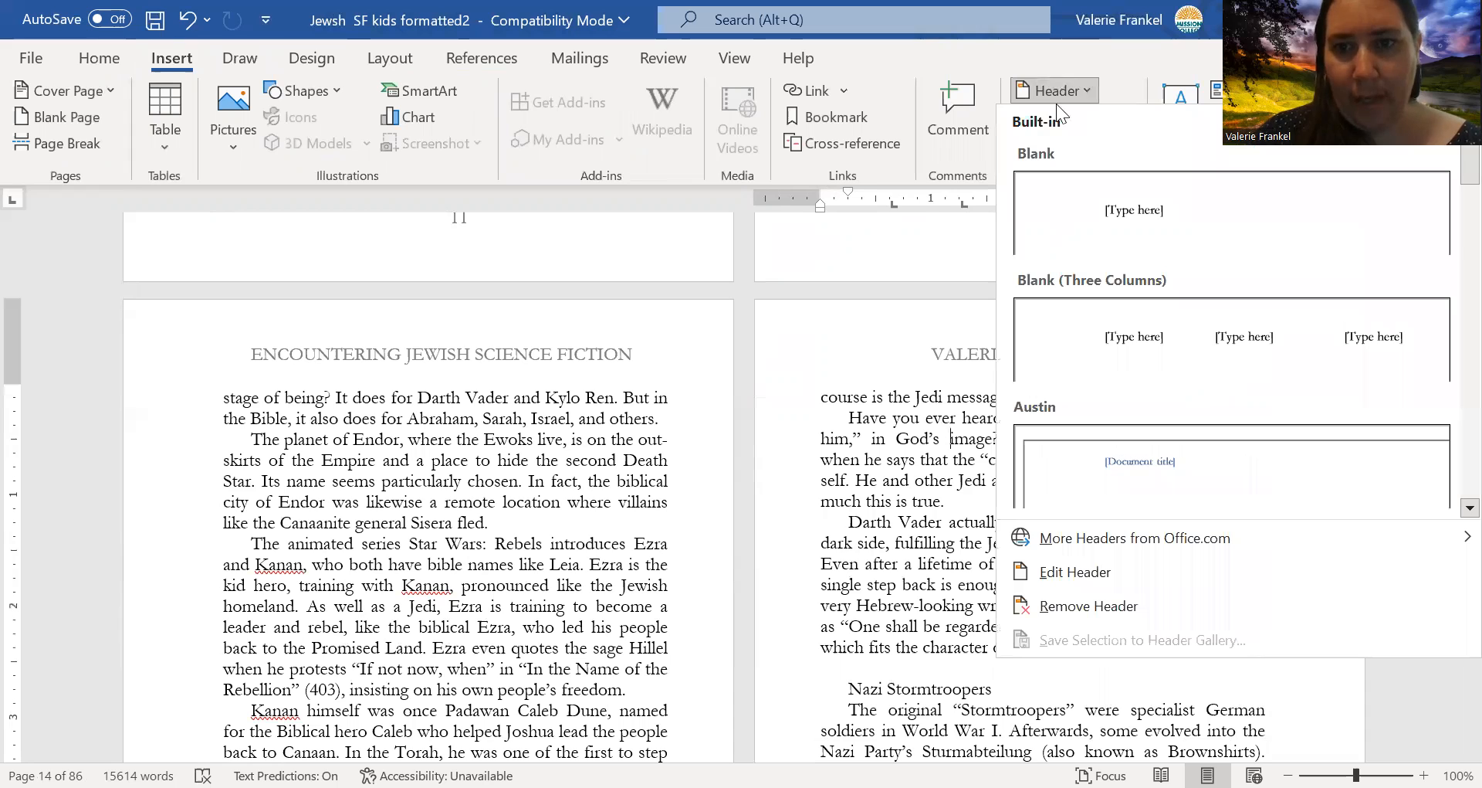
left_click(1076, 143)
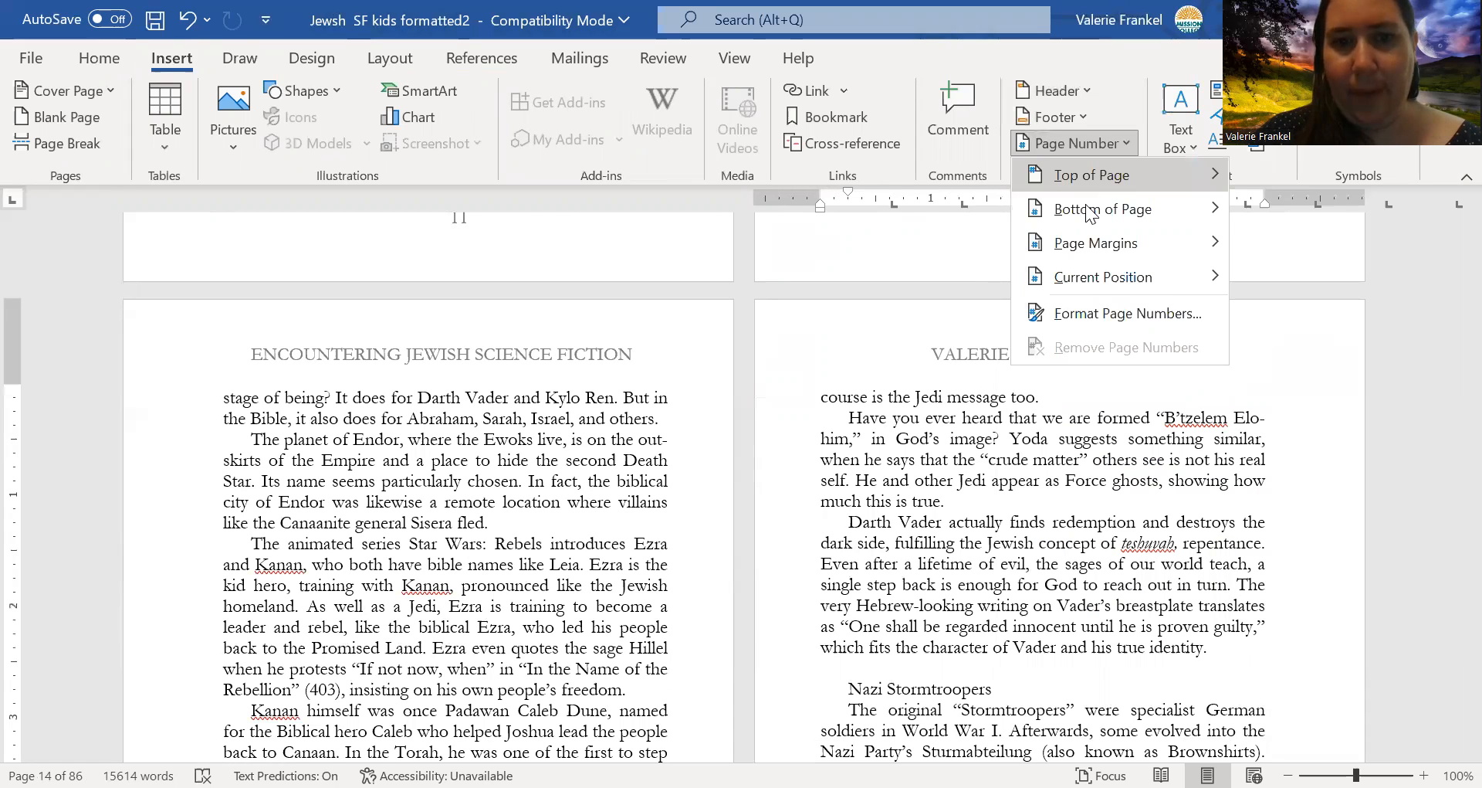
mouse_move(1089, 212)
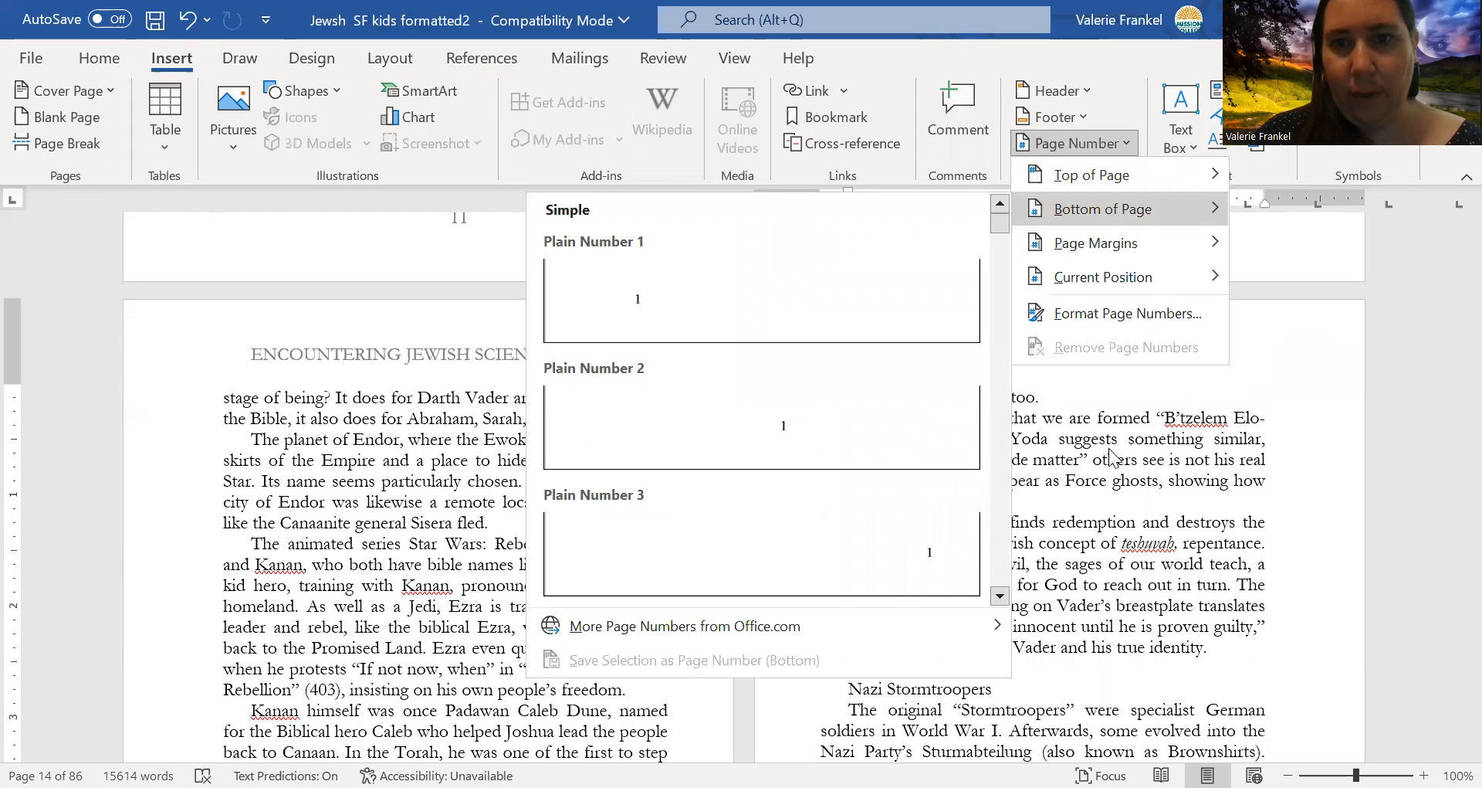
Open the page headers for editing and inspect the odd-page book title, the even-page author name and the page number footers.
left_click(1070, 97)
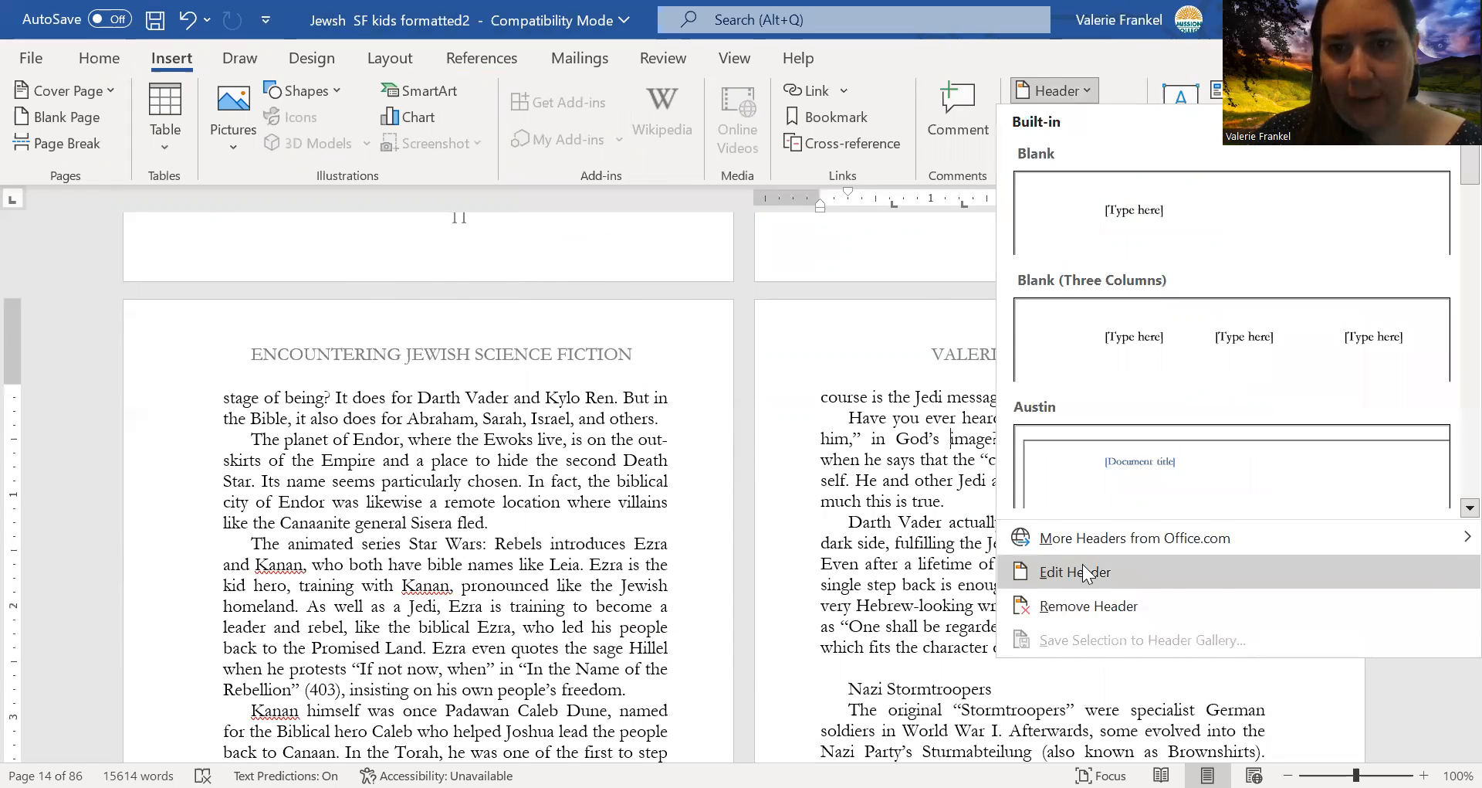
left_click(1084, 573)
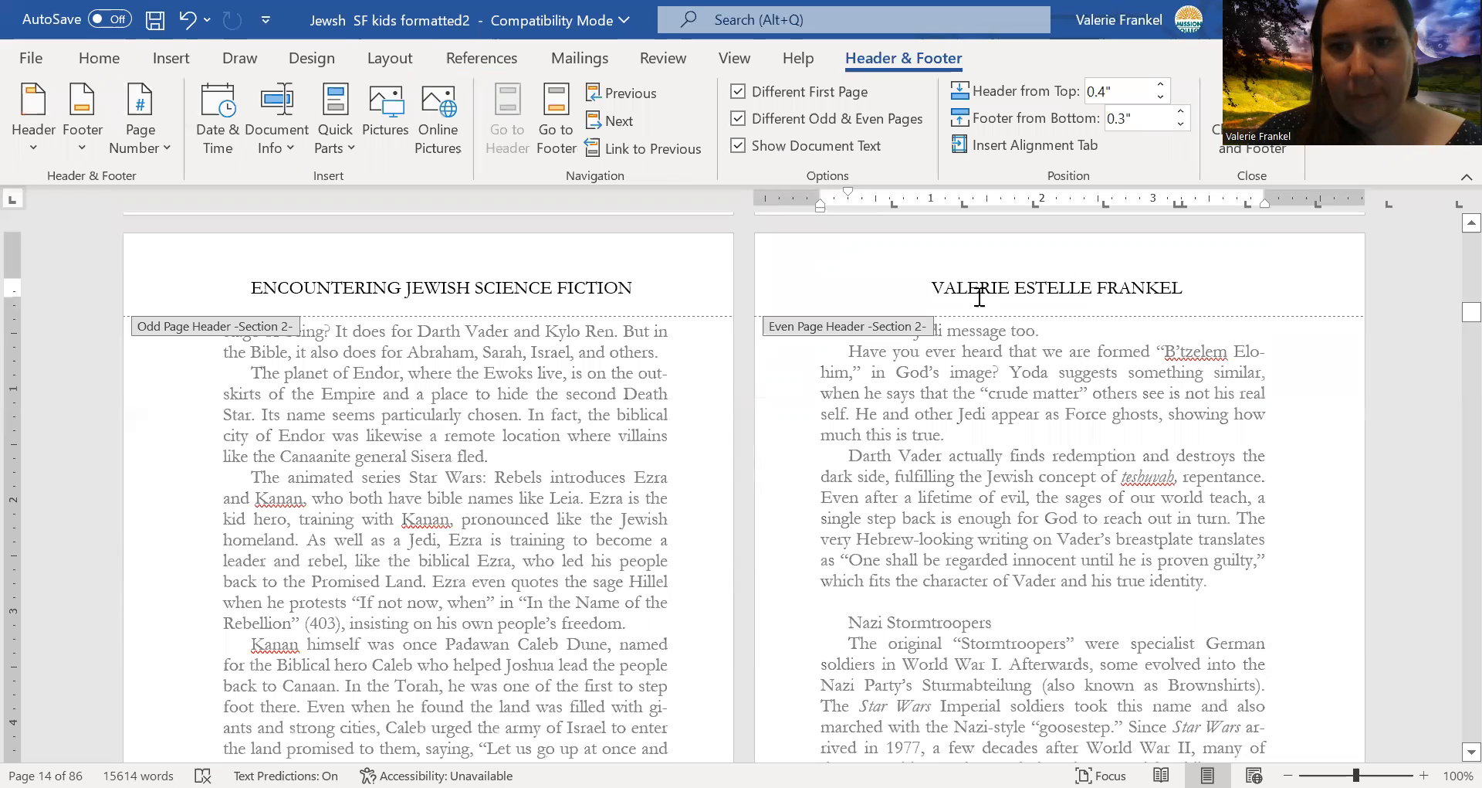
left_click(553, 294)
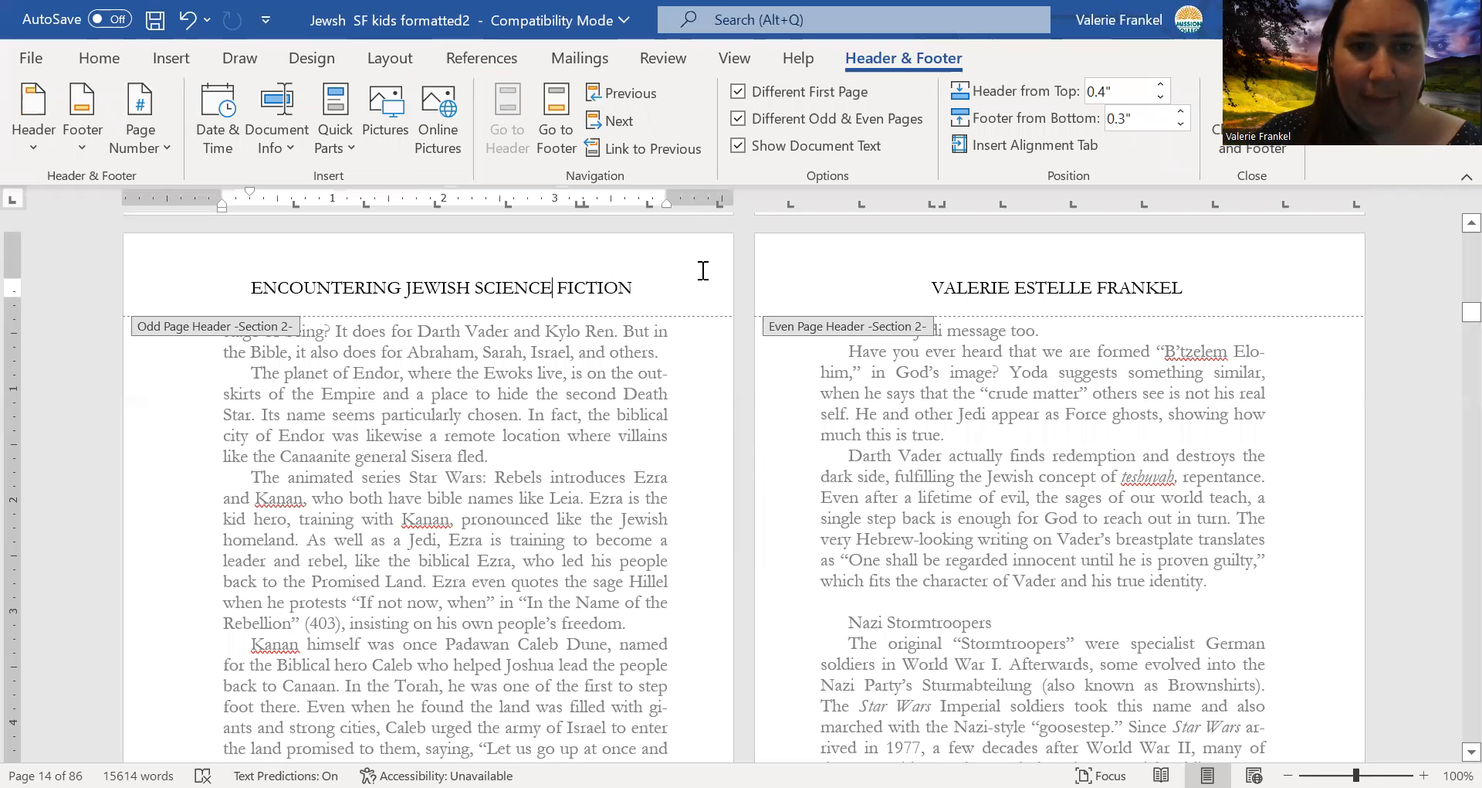
left_click(1106, 292)
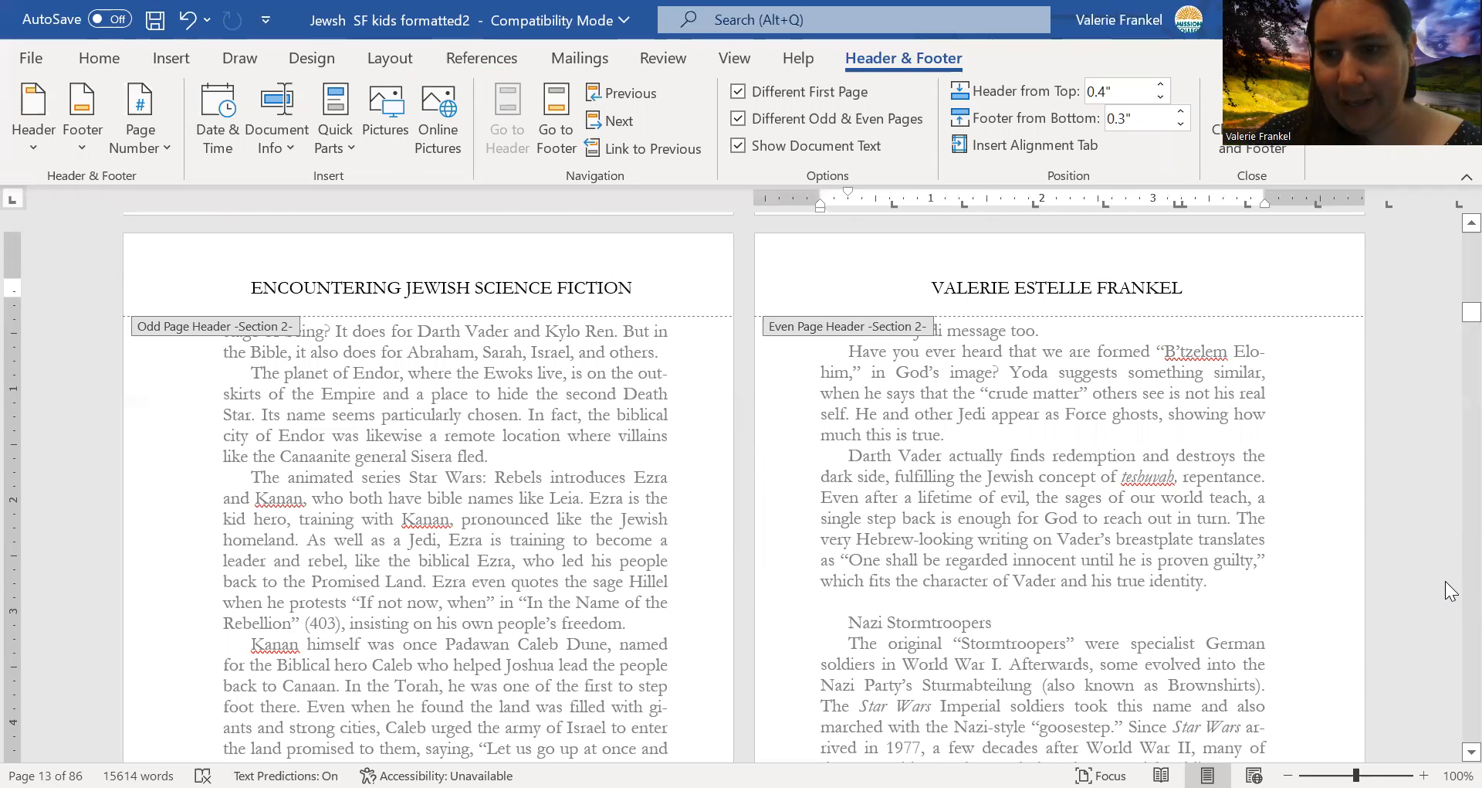
scroll(1446, 580, "down", 6)
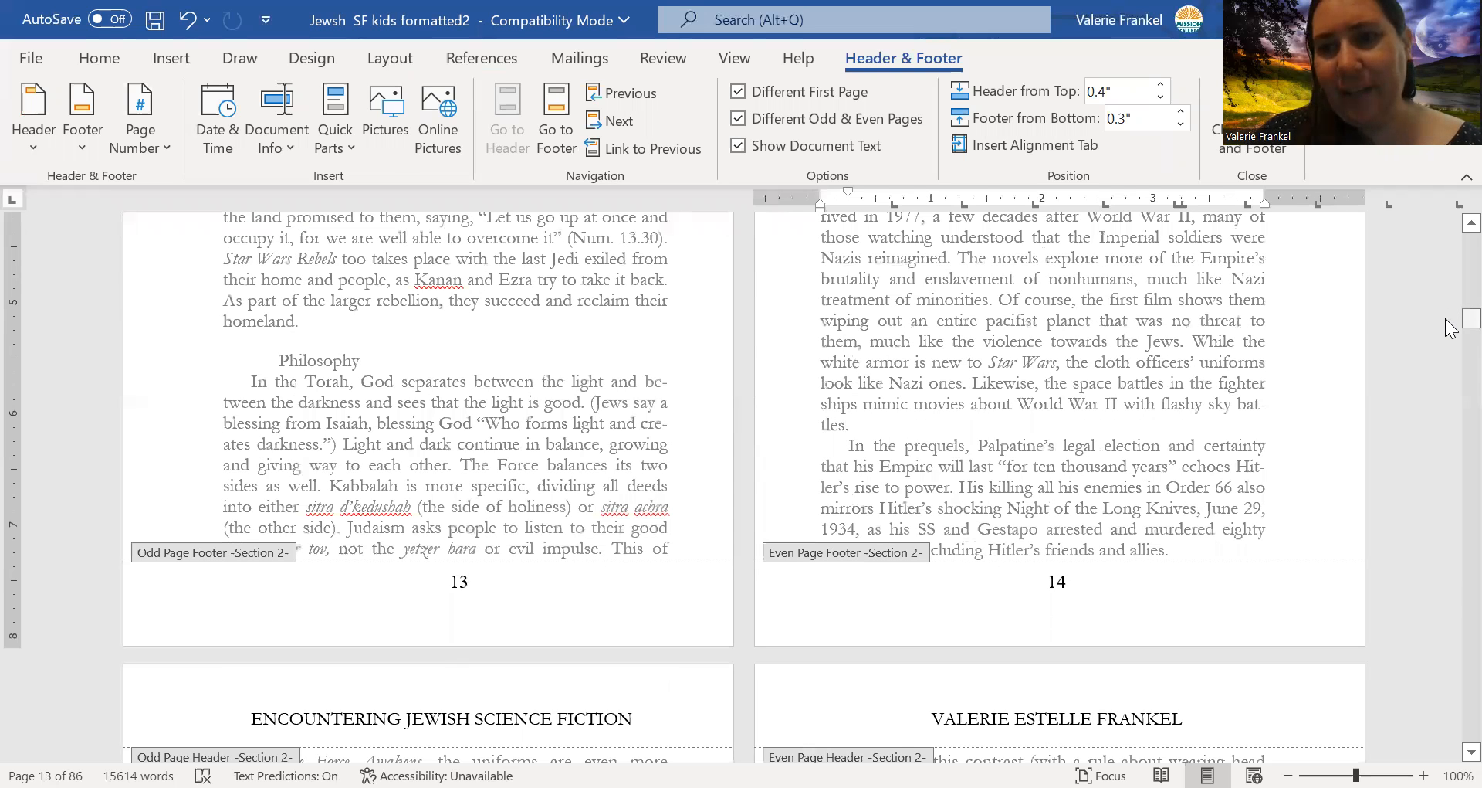
Inspect the odd and even running headers on pages 31 and 32, along with the page layout and header options.
left_click_drag(1452, 302, 1446, 254)
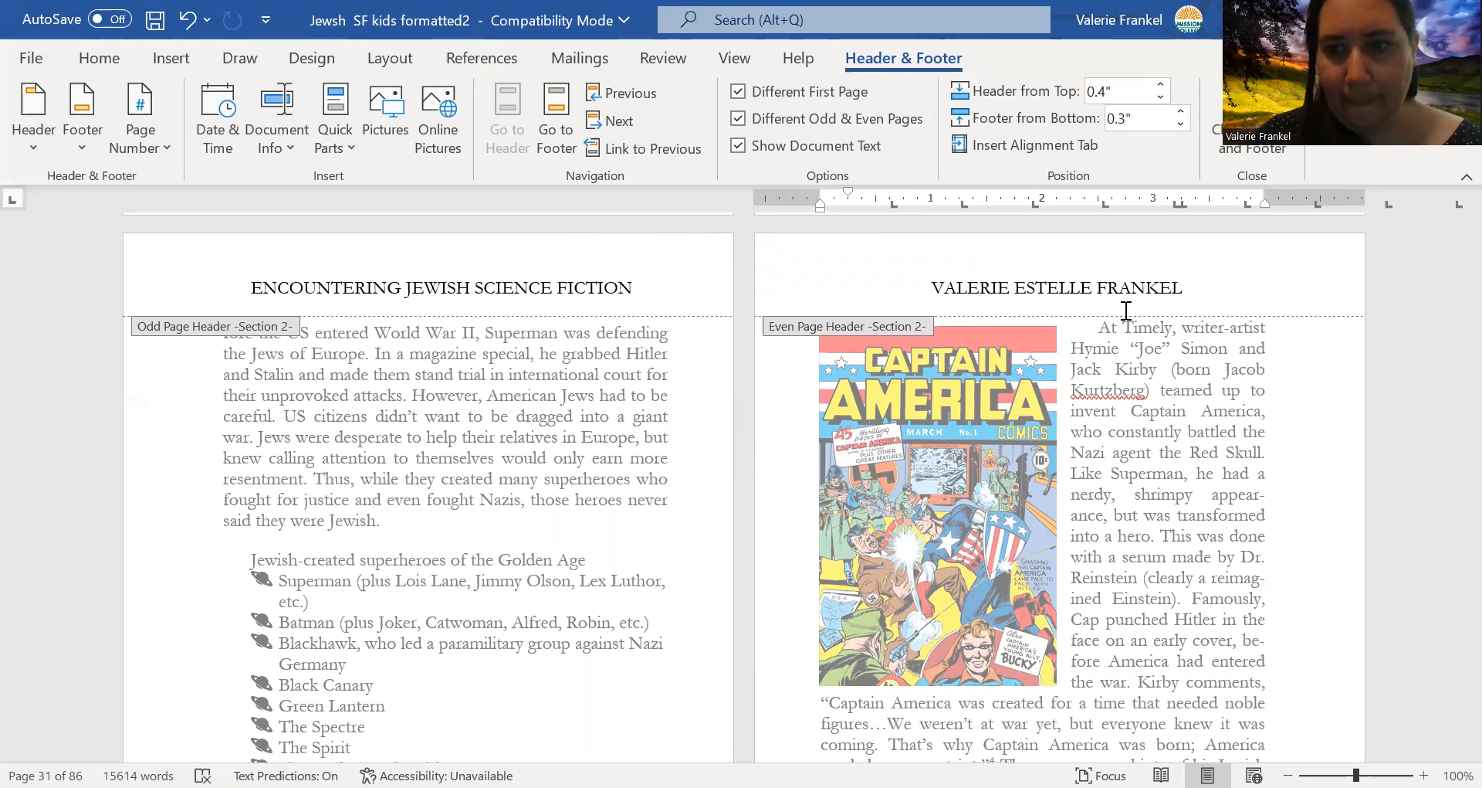
left_click(159, 66)
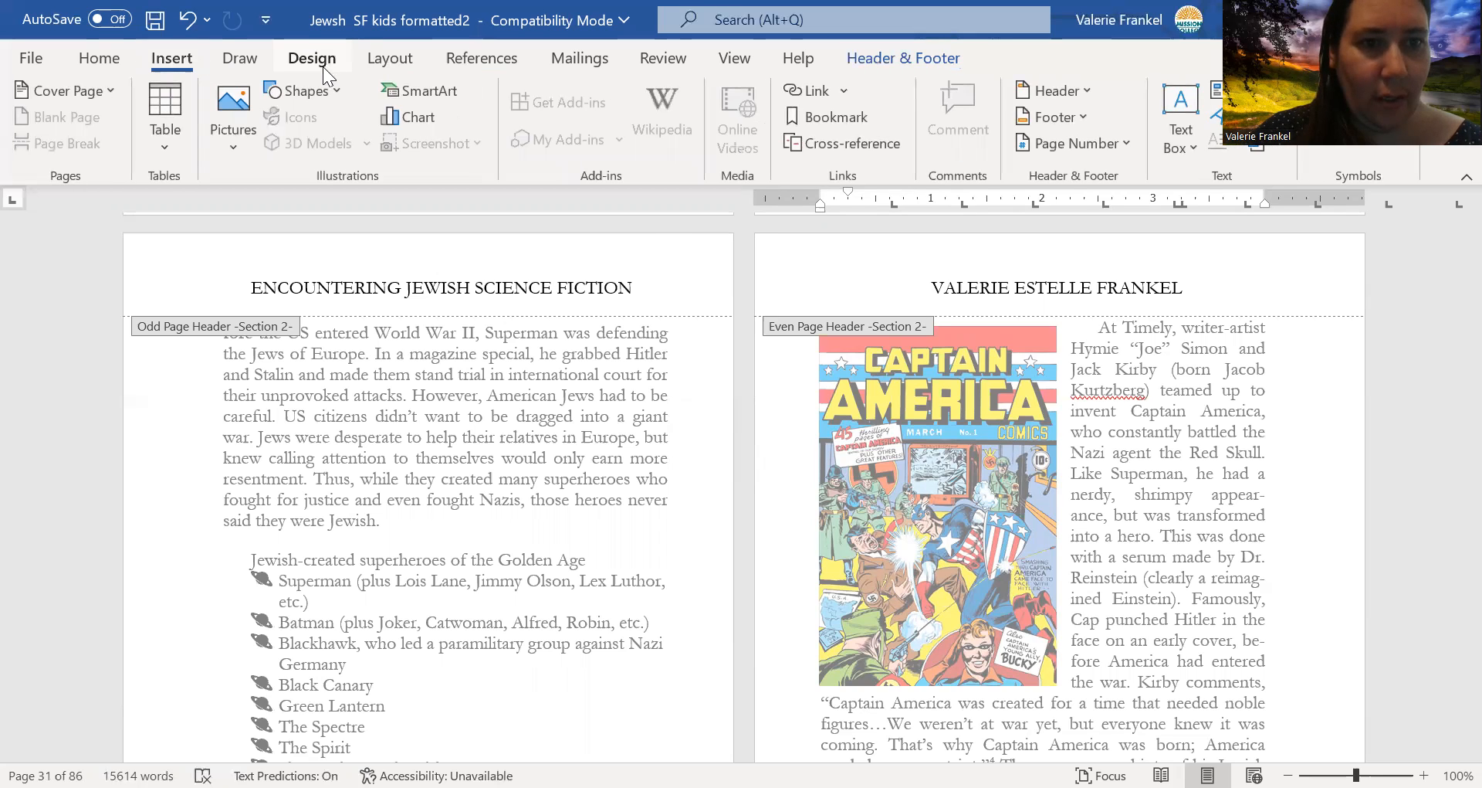
left_click(369, 68)
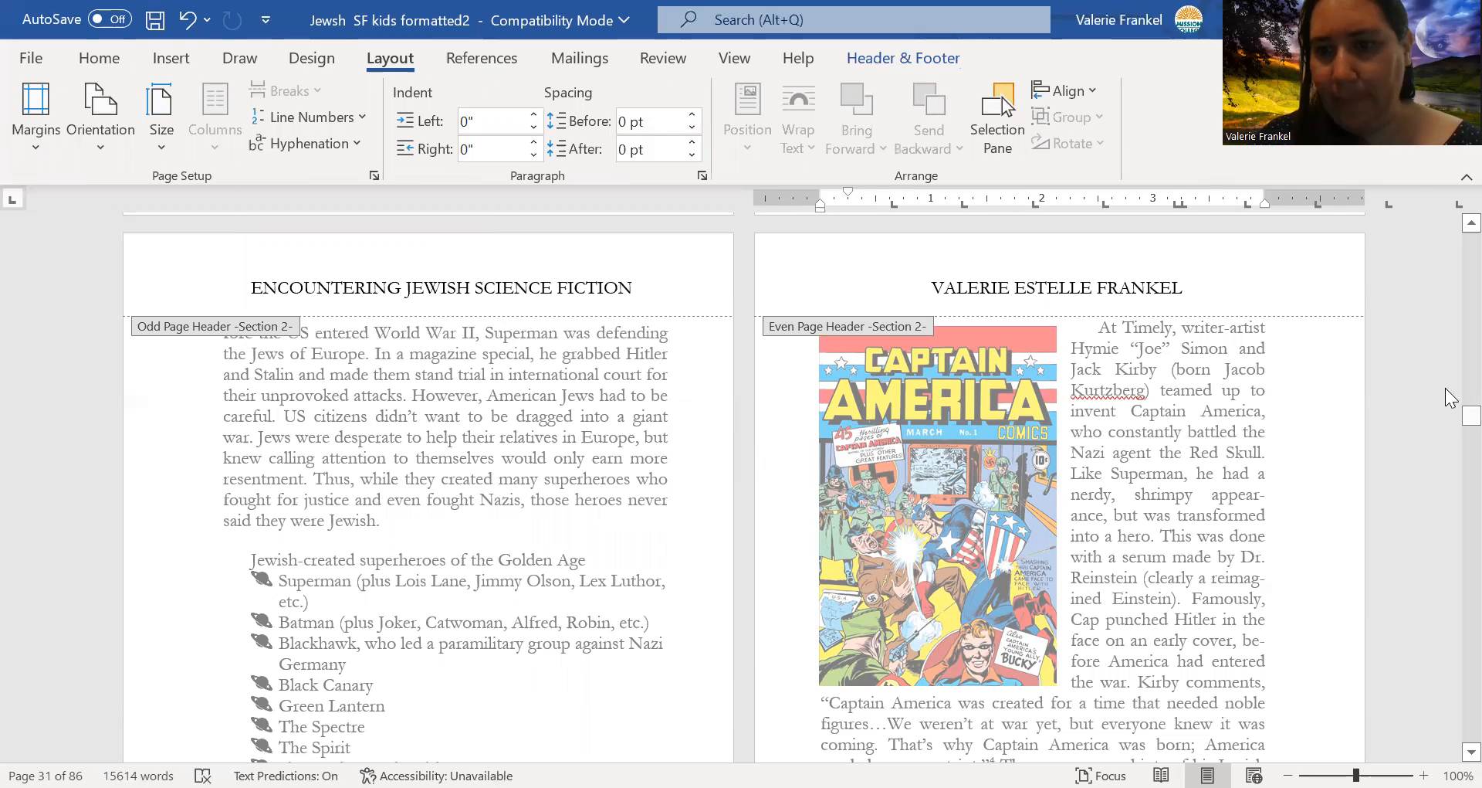
left_click(1098, 288)
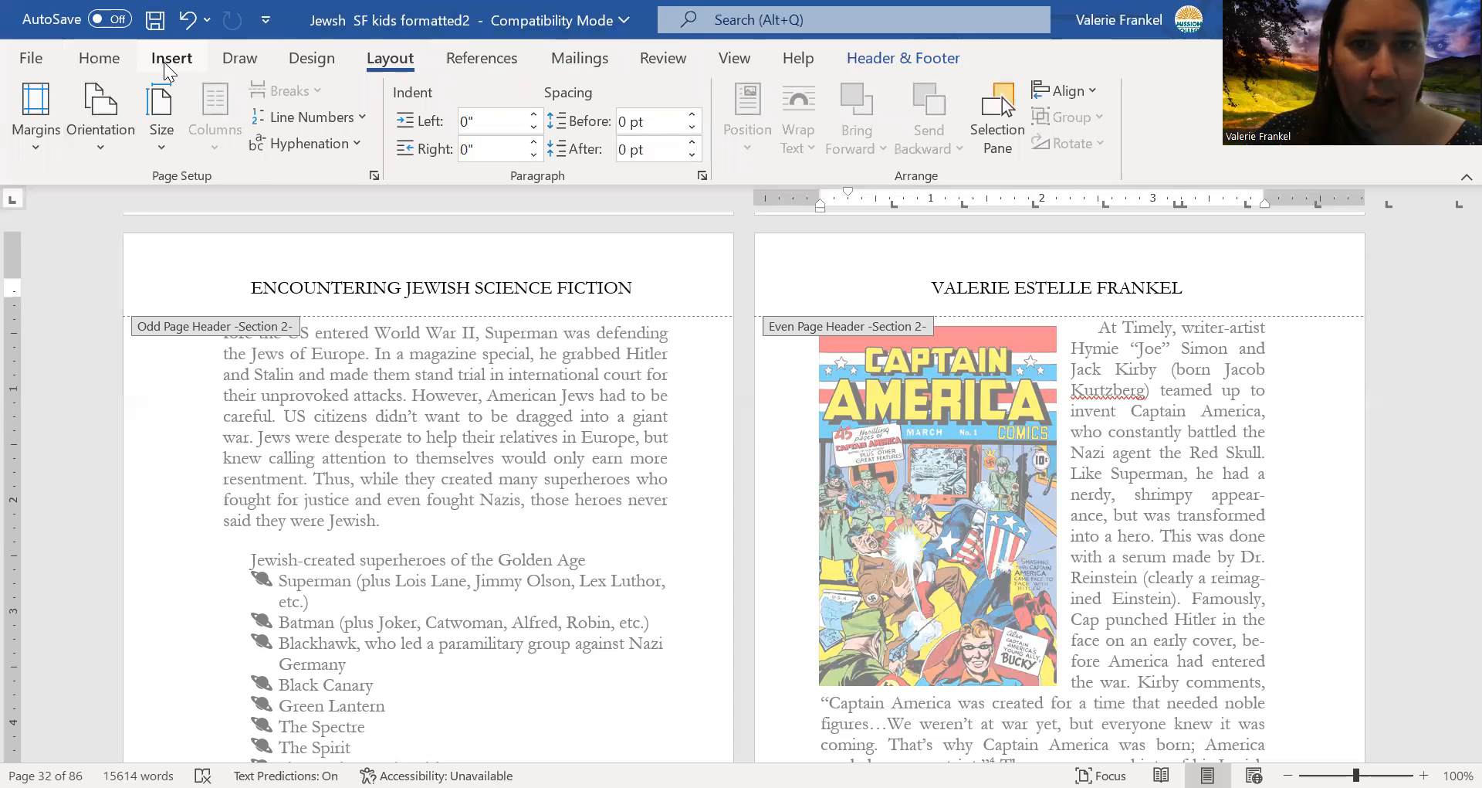
left_click(905, 58)
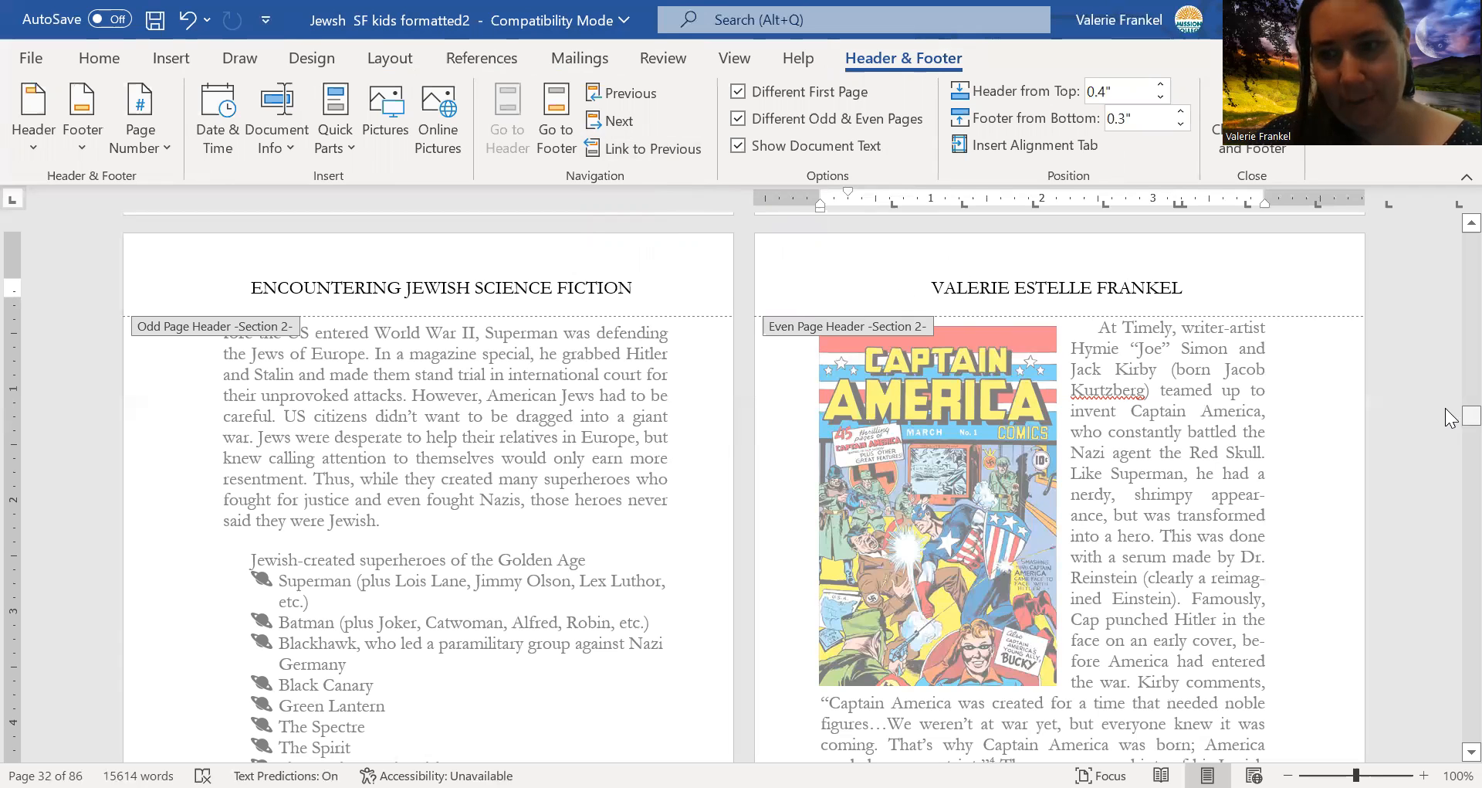
Inspect the headers and roman-numeral footers around the contents and copyright pages, and close header and footer editing.
left_click_drag(1447, 418, 1447, 276)
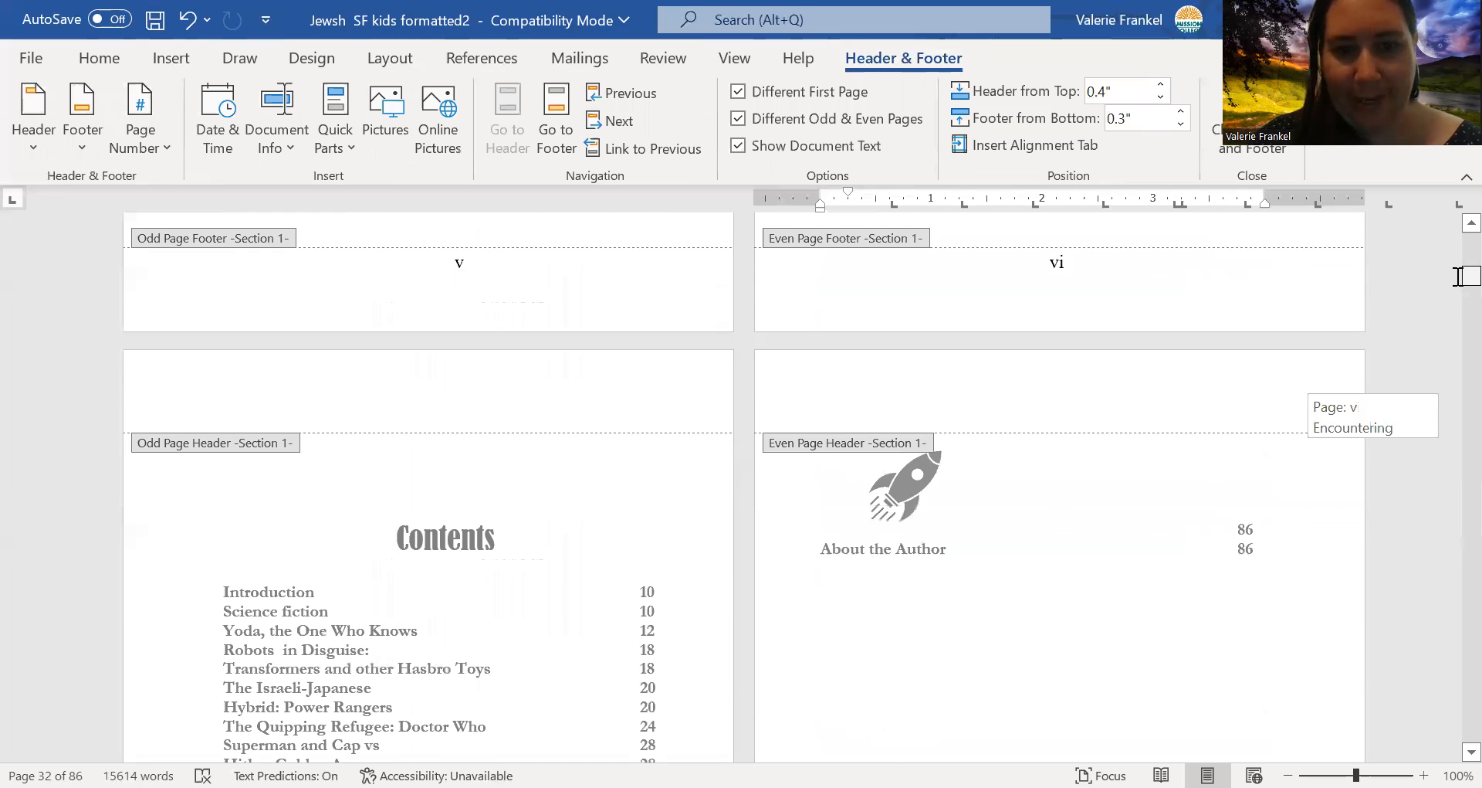
scroll(1445, 535, "down", 15)
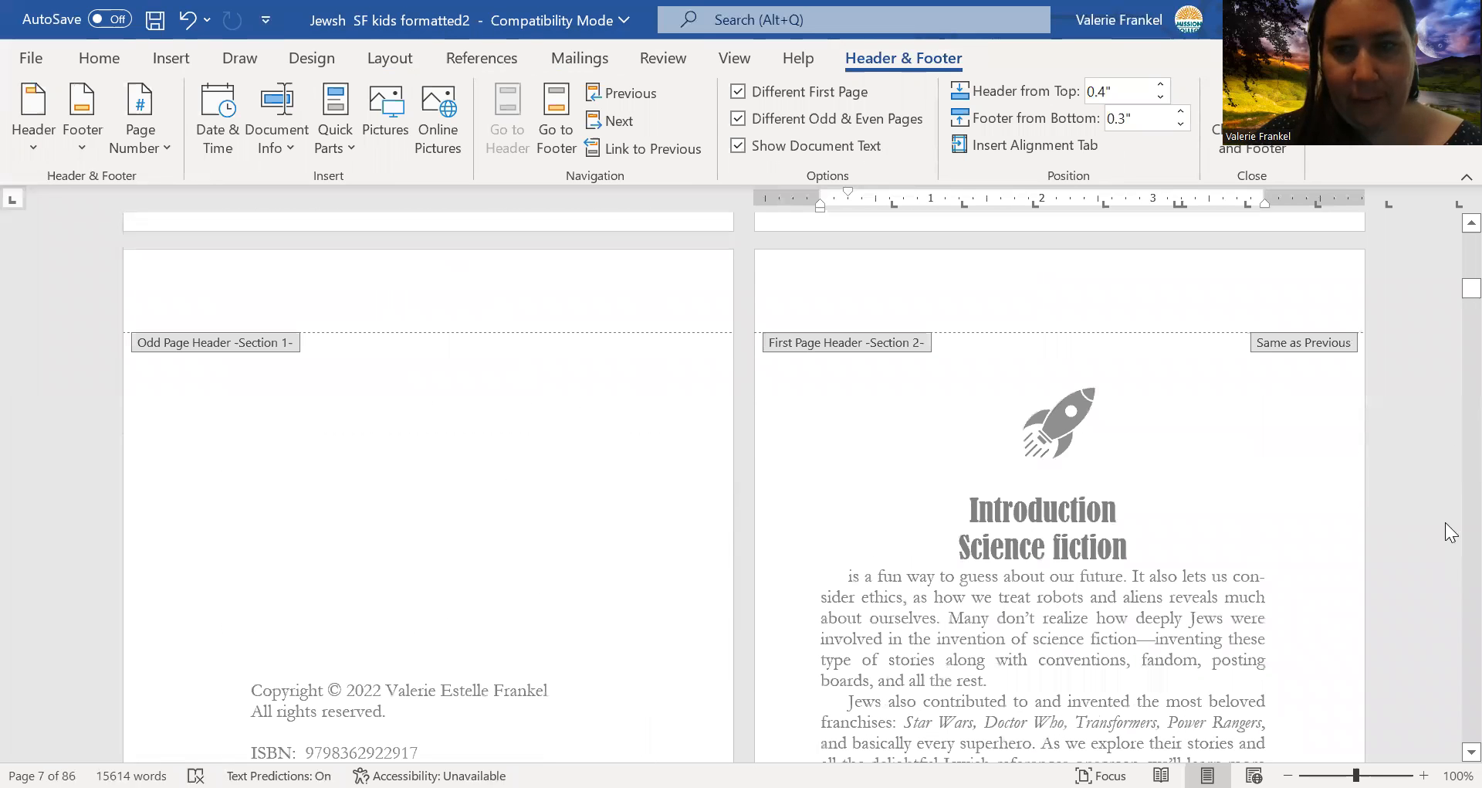
scroll(1445, 293, "up", 5)
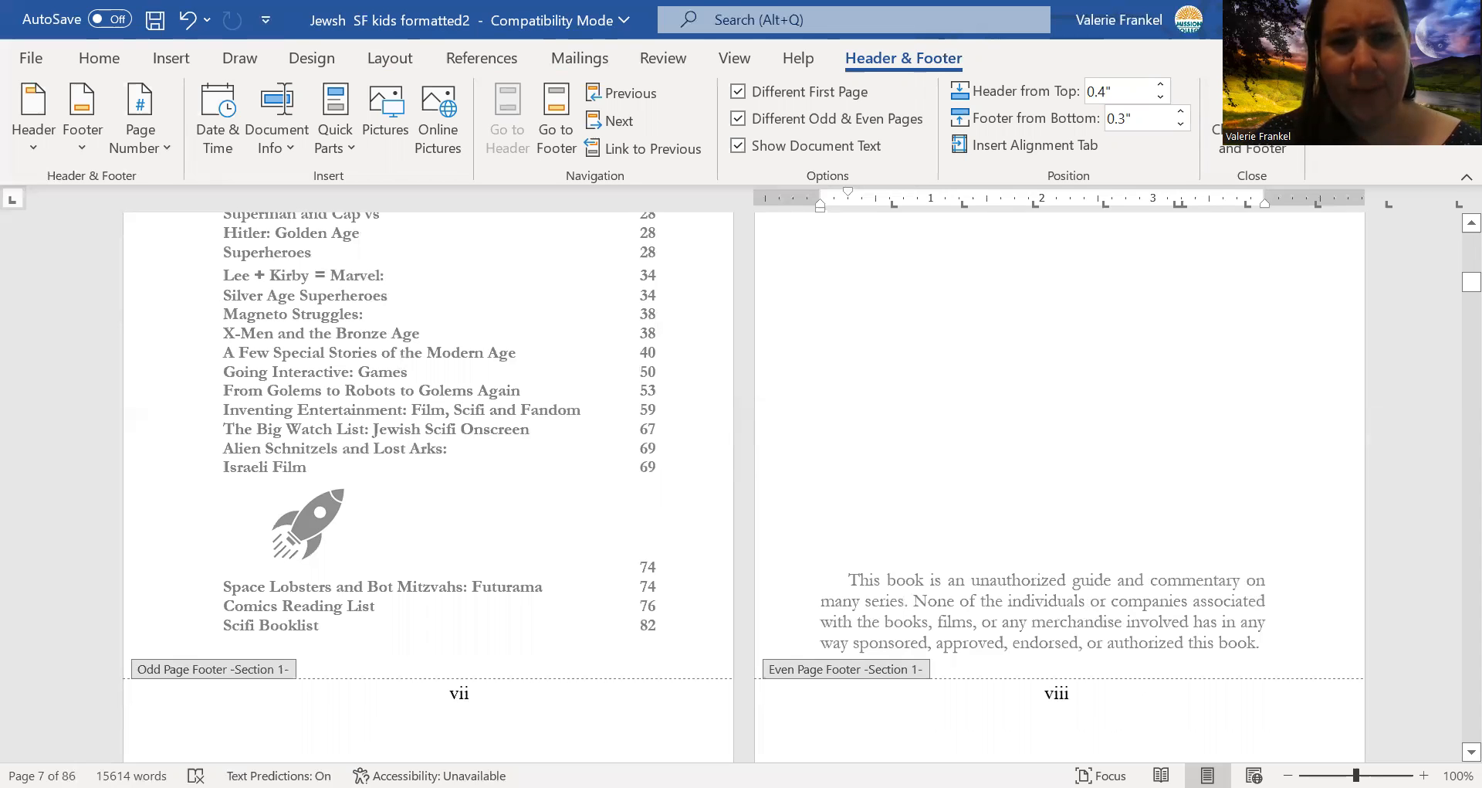
left_click(1252, 149)
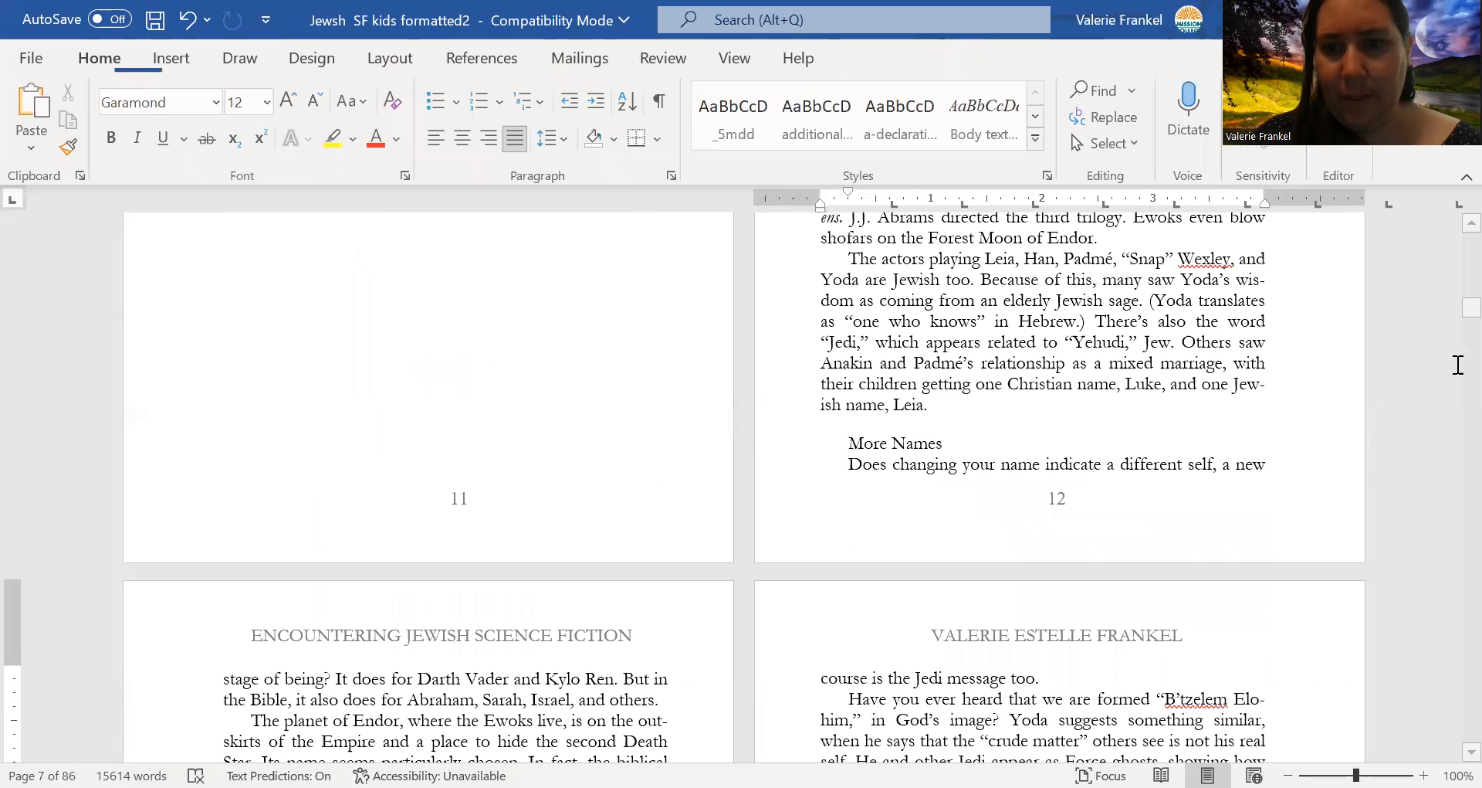
Insert a page break below the last Hasbro paragraph on page 19, ahead of the Power Rangers chapter.
left_click_drag(1450, 316, 1449, 358)
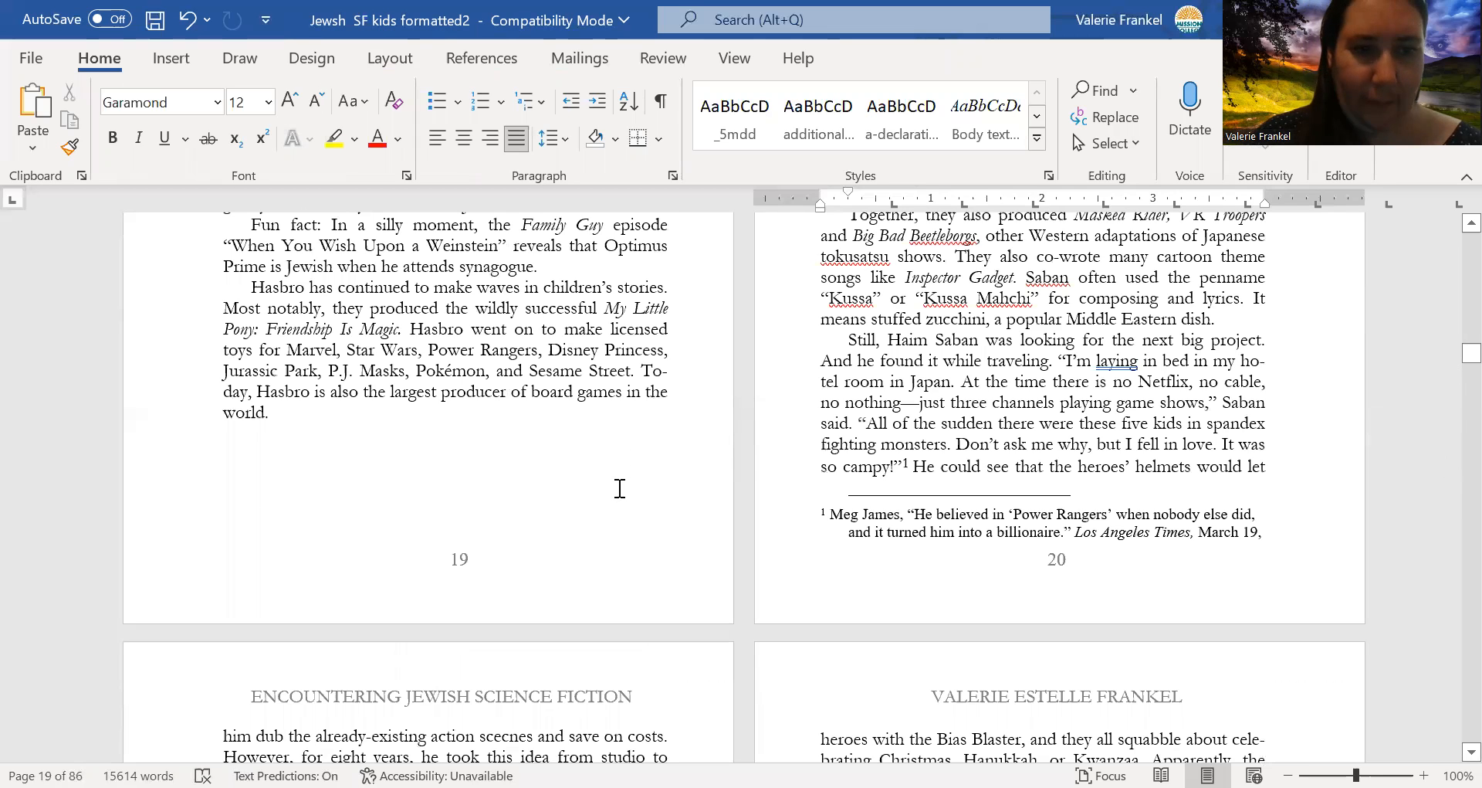
left_click(620, 488)
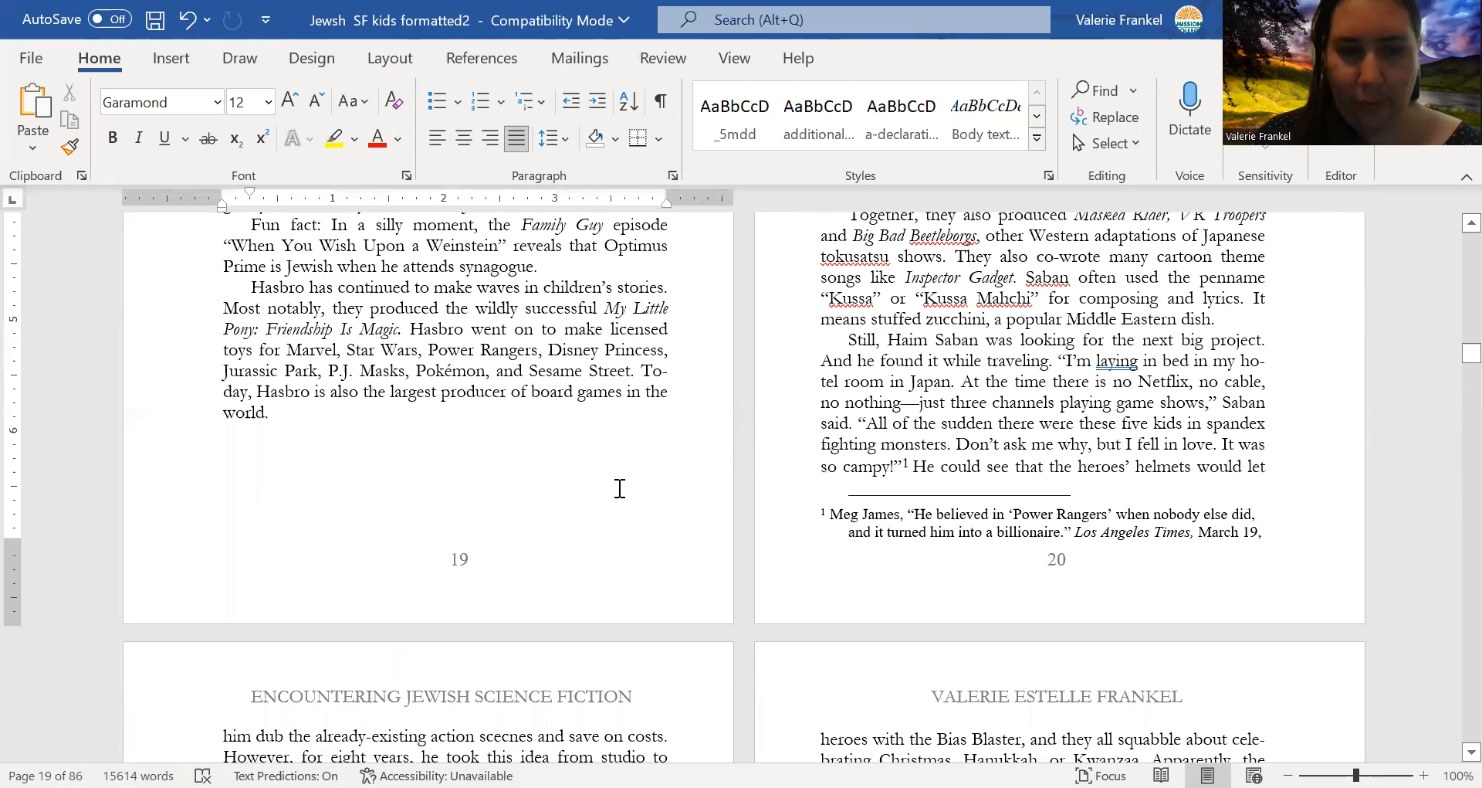
key("ctrl+Return")
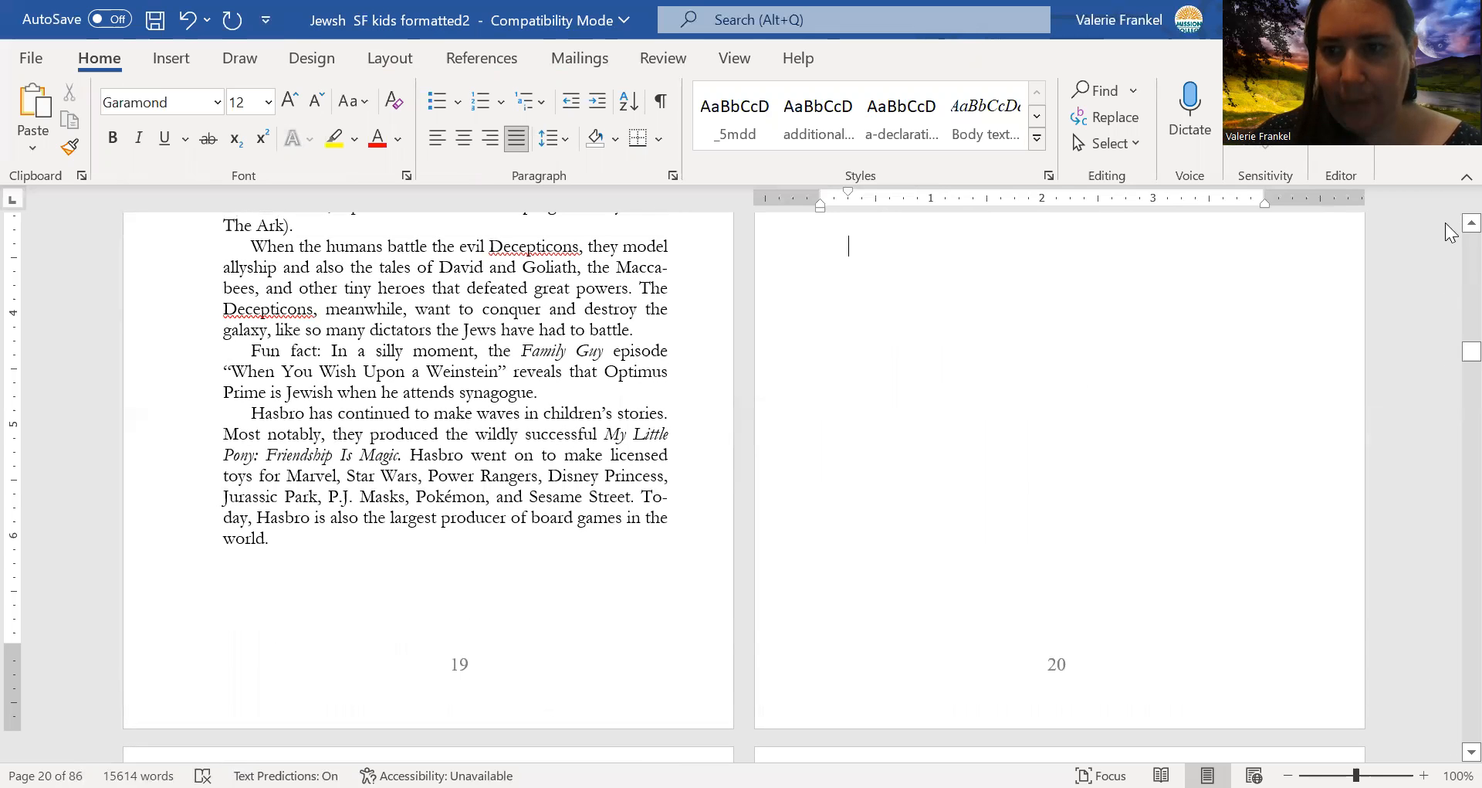
Examine the layout after the new page break, from page 20 through the Power Rangers chapter on pages 21 to 23.
scroll(1450, 232, "up", 2)
scroll(1450, 620, "down", 5)
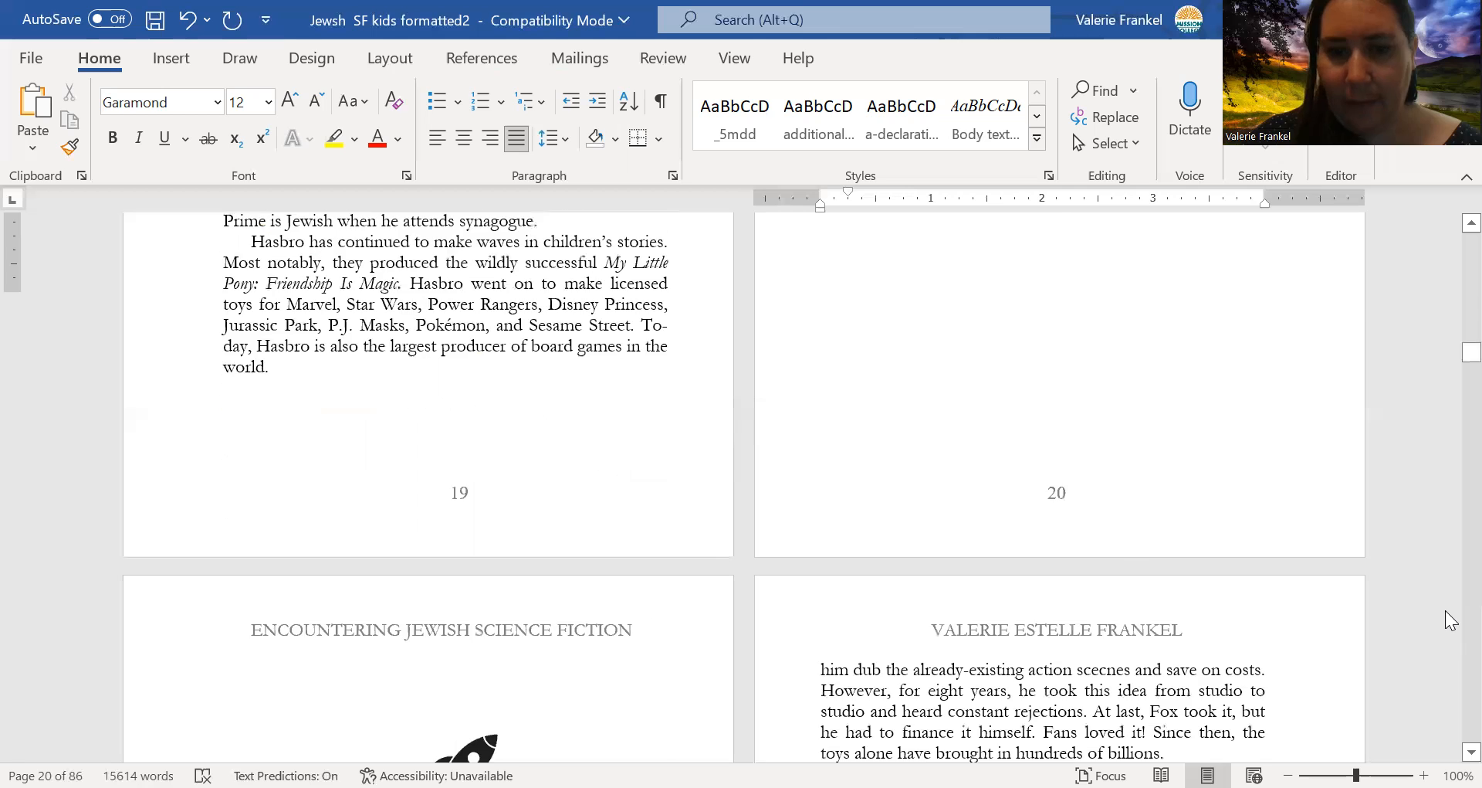
scroll(1450, 620, "down", 3)
left_click(560, 509)
key("Down")
key("Down")
key("Down")
key("Down")
key("Down")
key("Down")
key("Down")
key("Down")
key("Down")
key("Down")
key("Down")
key("Down")
key("Down")
key("Down")
key("Down")
key("Down")
key("Down")
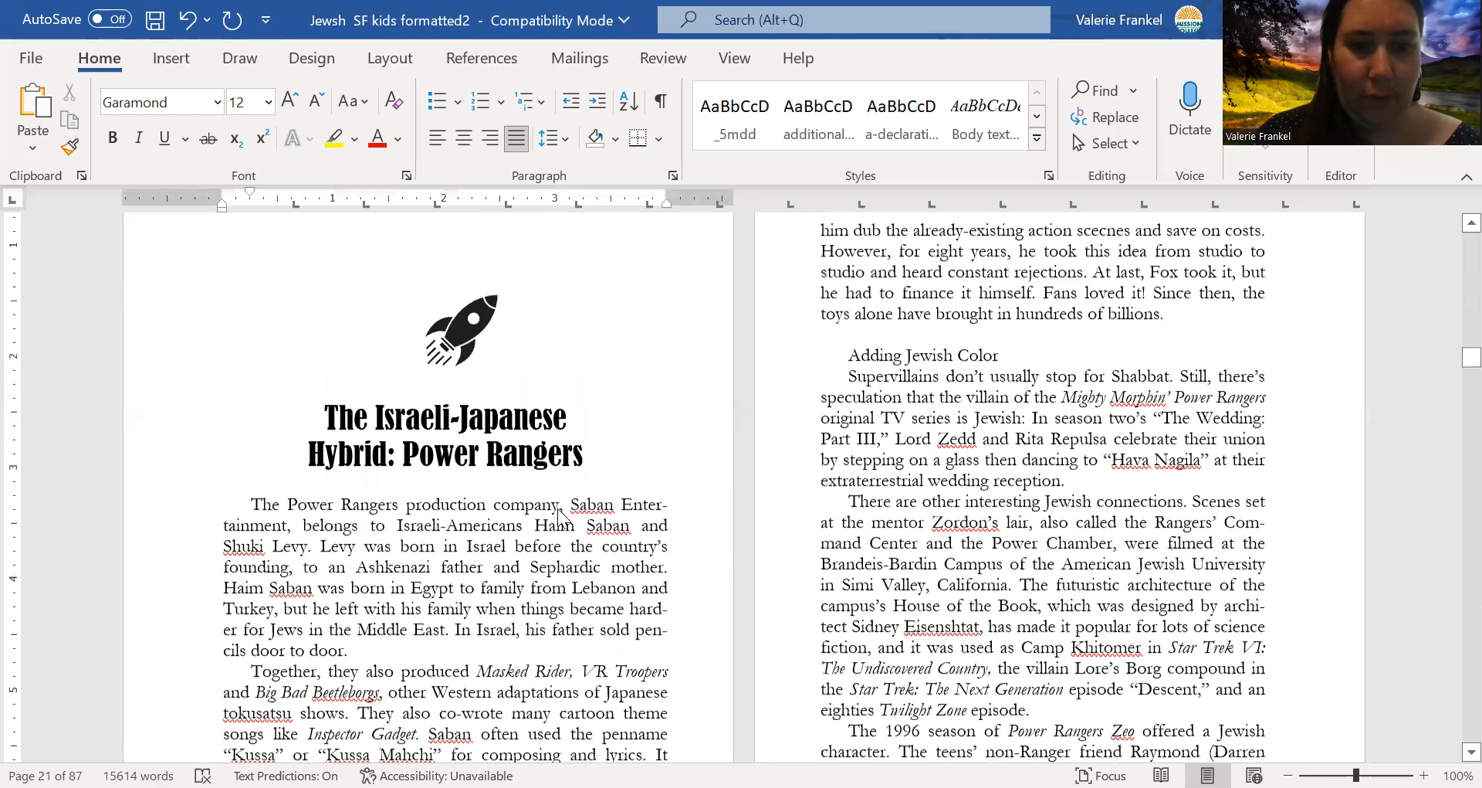
key("Down")
key("Down")
key("Down")
key("Down")
key("Down")
key("Down")
key("Down")
key("Down")
key("Down")
key("Down")
key("Down")
key("Down")
key("Down")
key("Down")
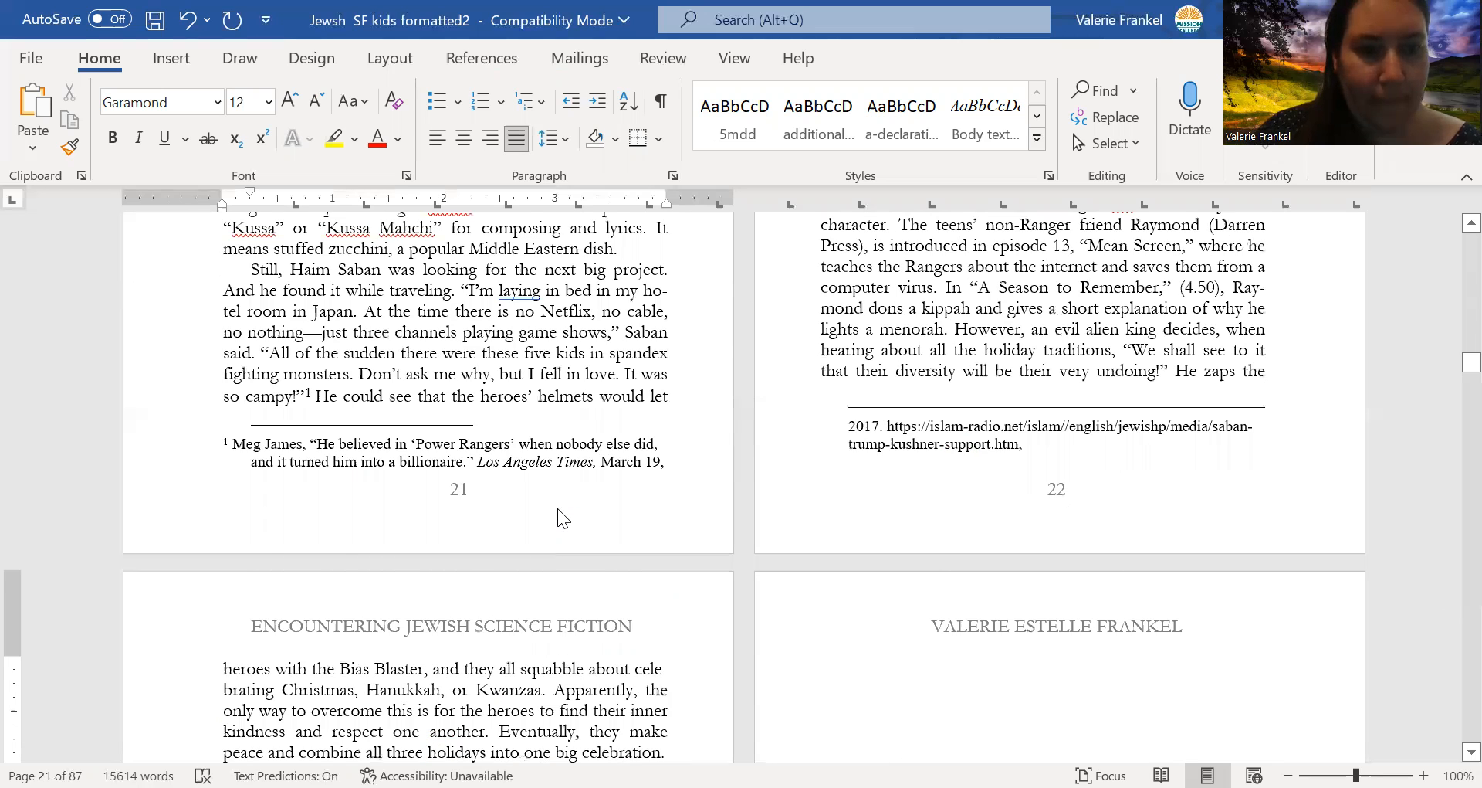
key("Down")
key("Down")
key("Down")
key("Down")
key("Down")
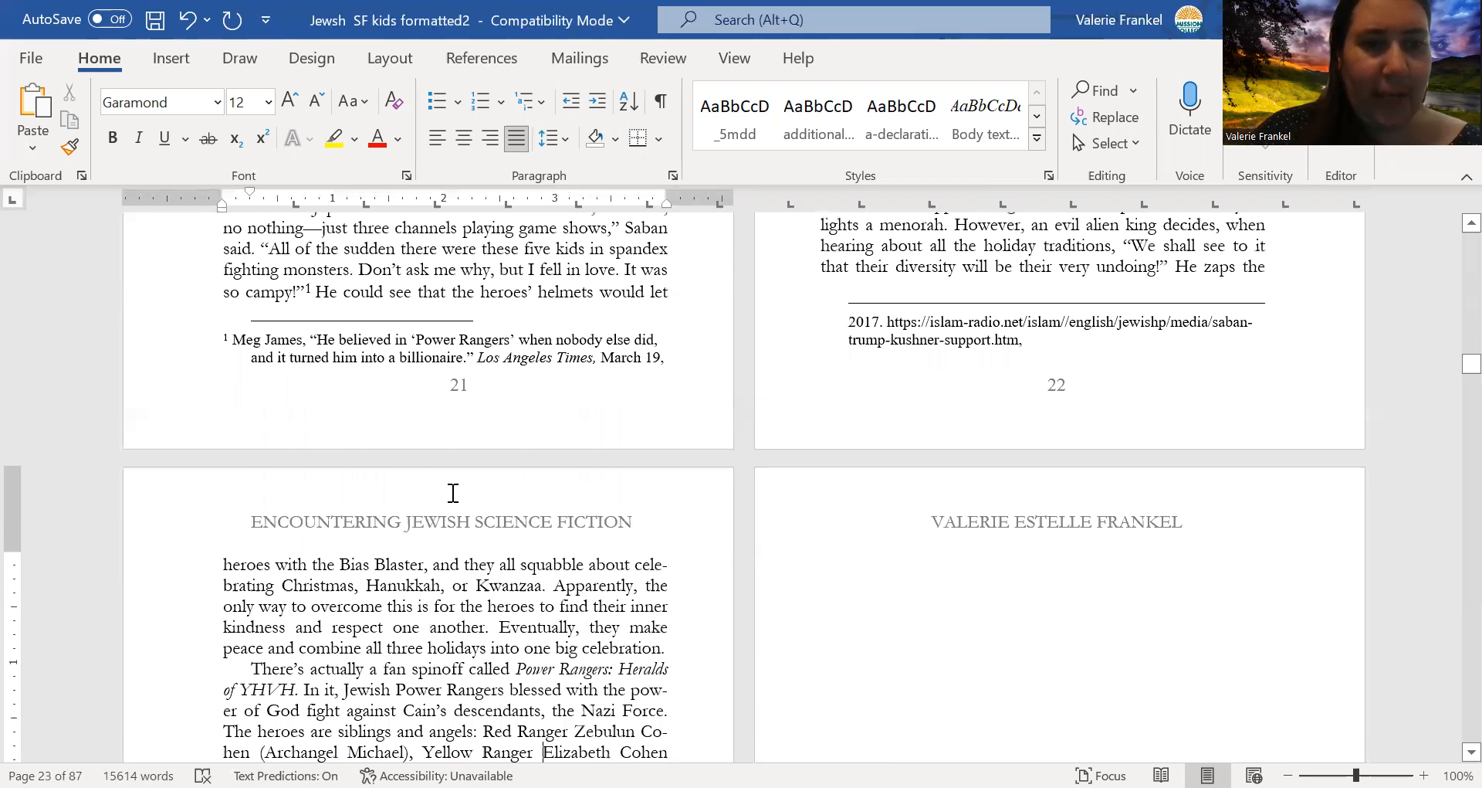
scroll(454, 493, "down", 5)
Review the document's hyphenation options and highlight the character name split across two lines in the fan spinoff paragraph.
left_click(251, 335)
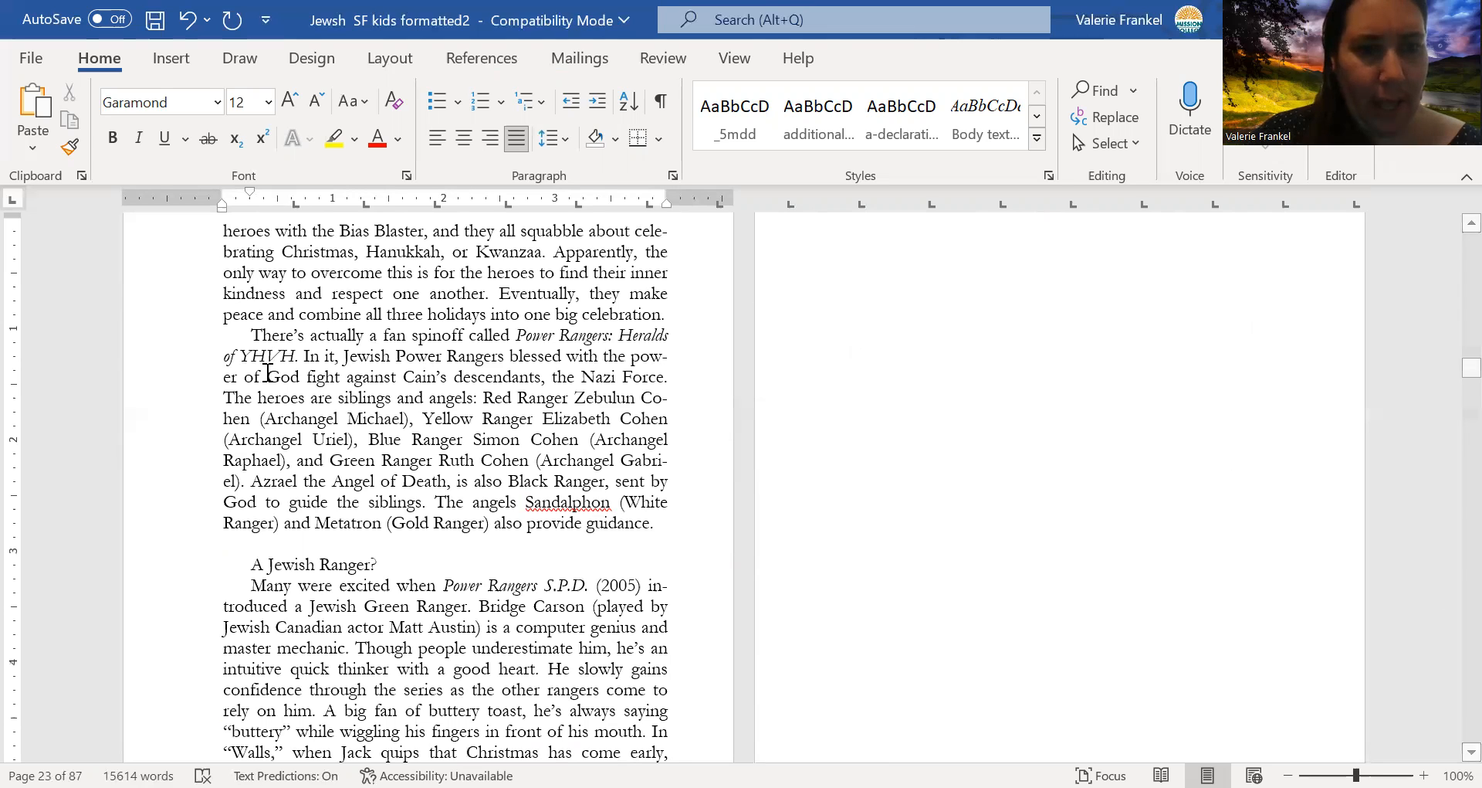
left_click(271, 377)
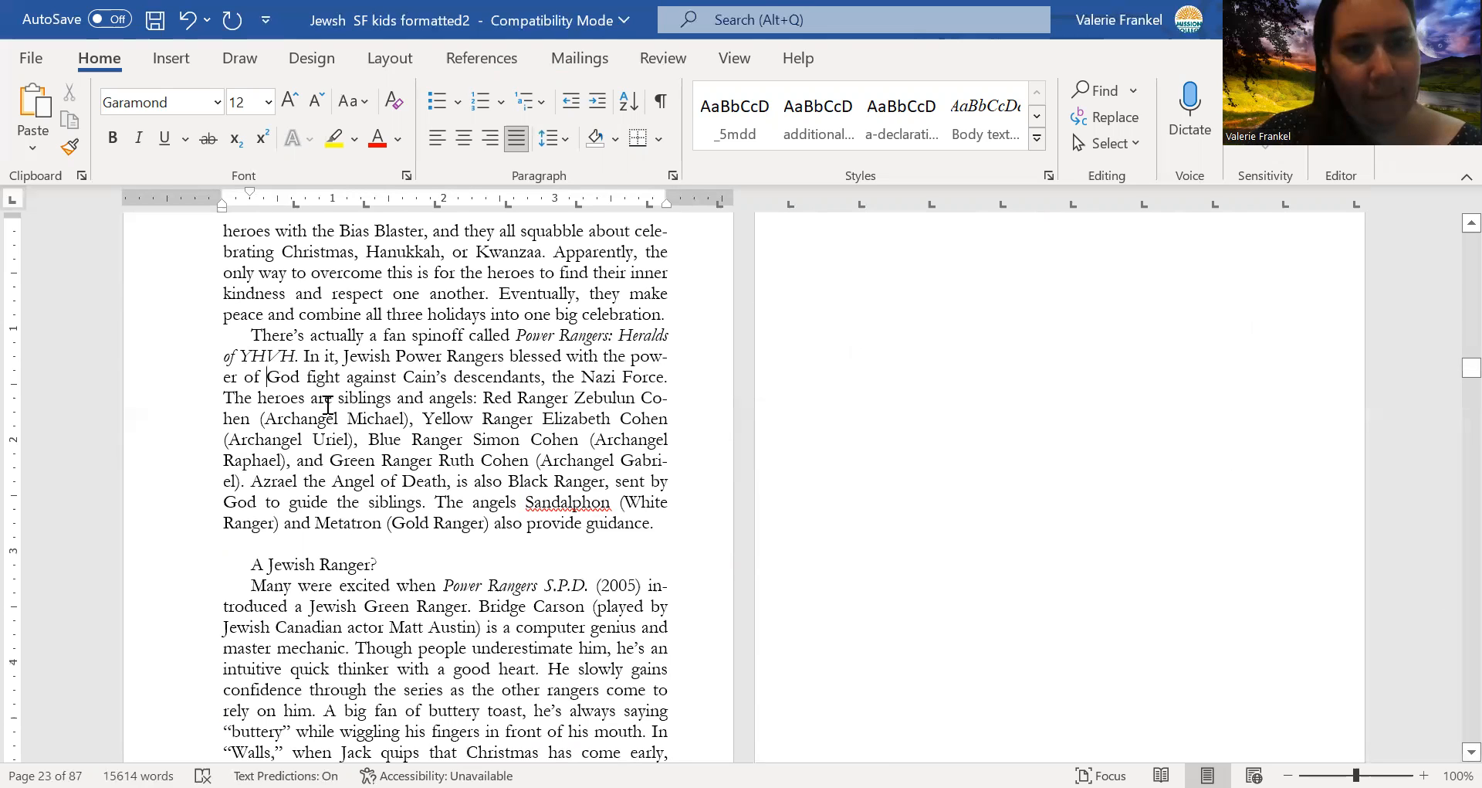
left_click(369, 438)
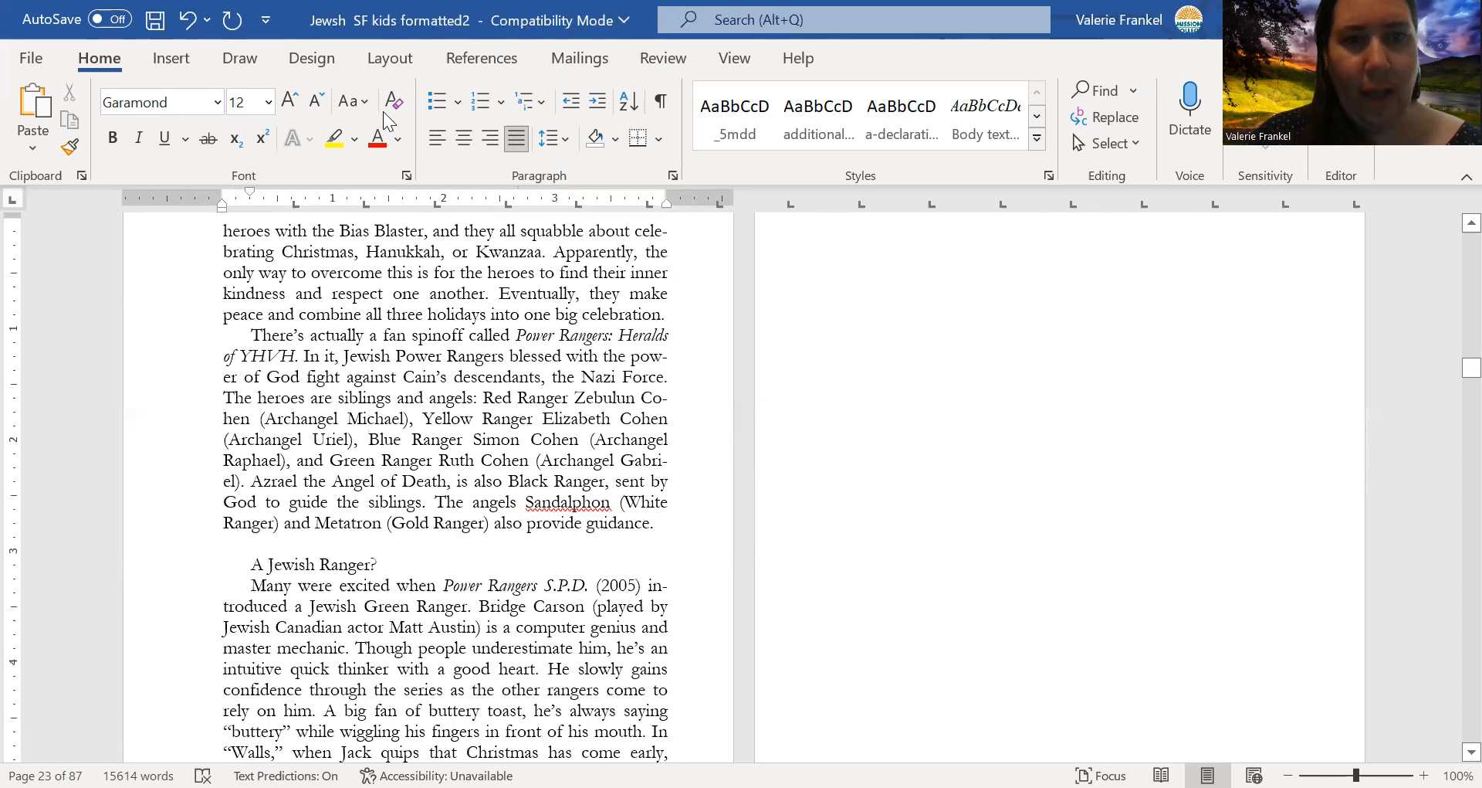
left_click(334, 73)
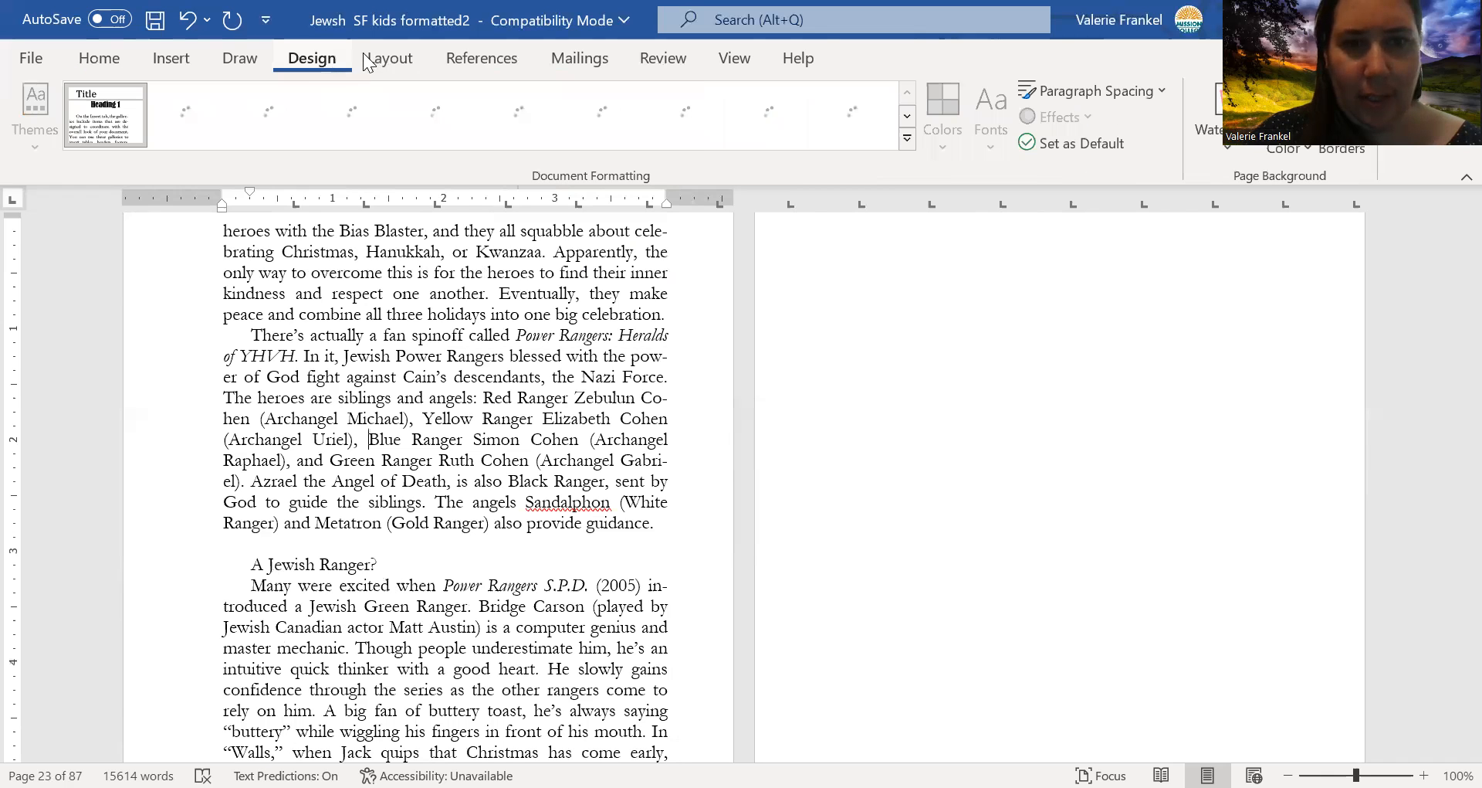
left_click(365, 62)
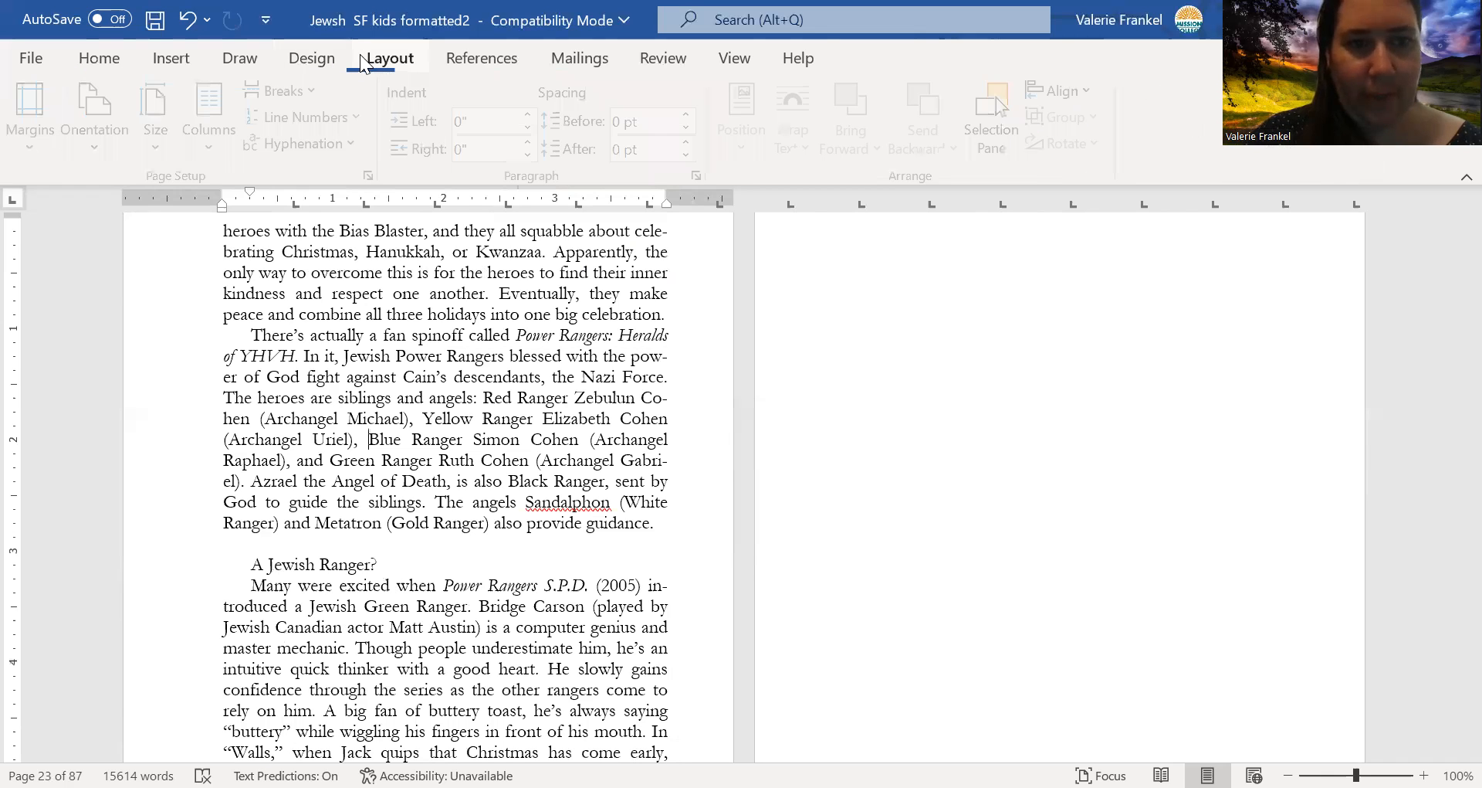
left_click(347, 143)
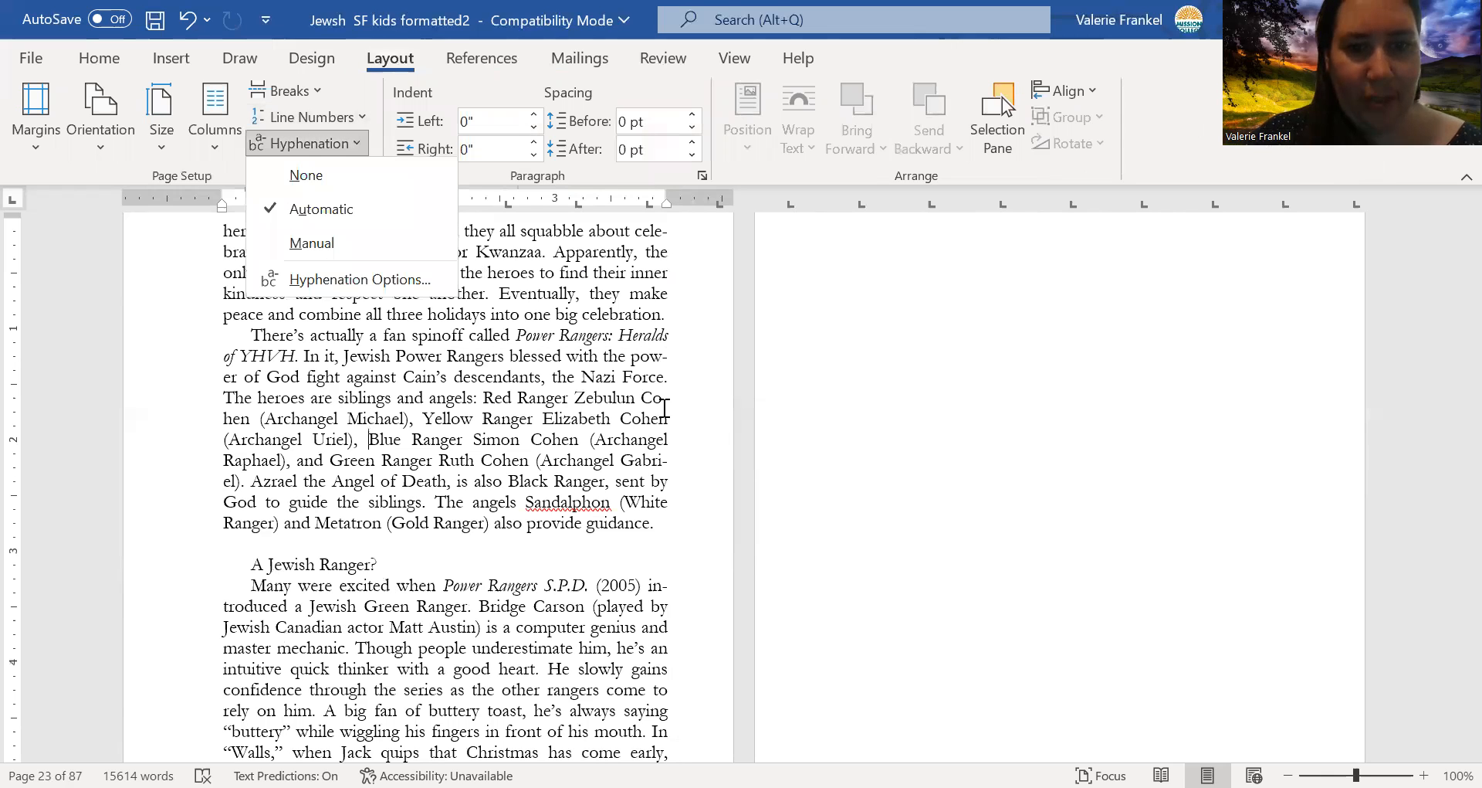
left_click(638, 397)
left_click_drag(386, 424, 260, 418)
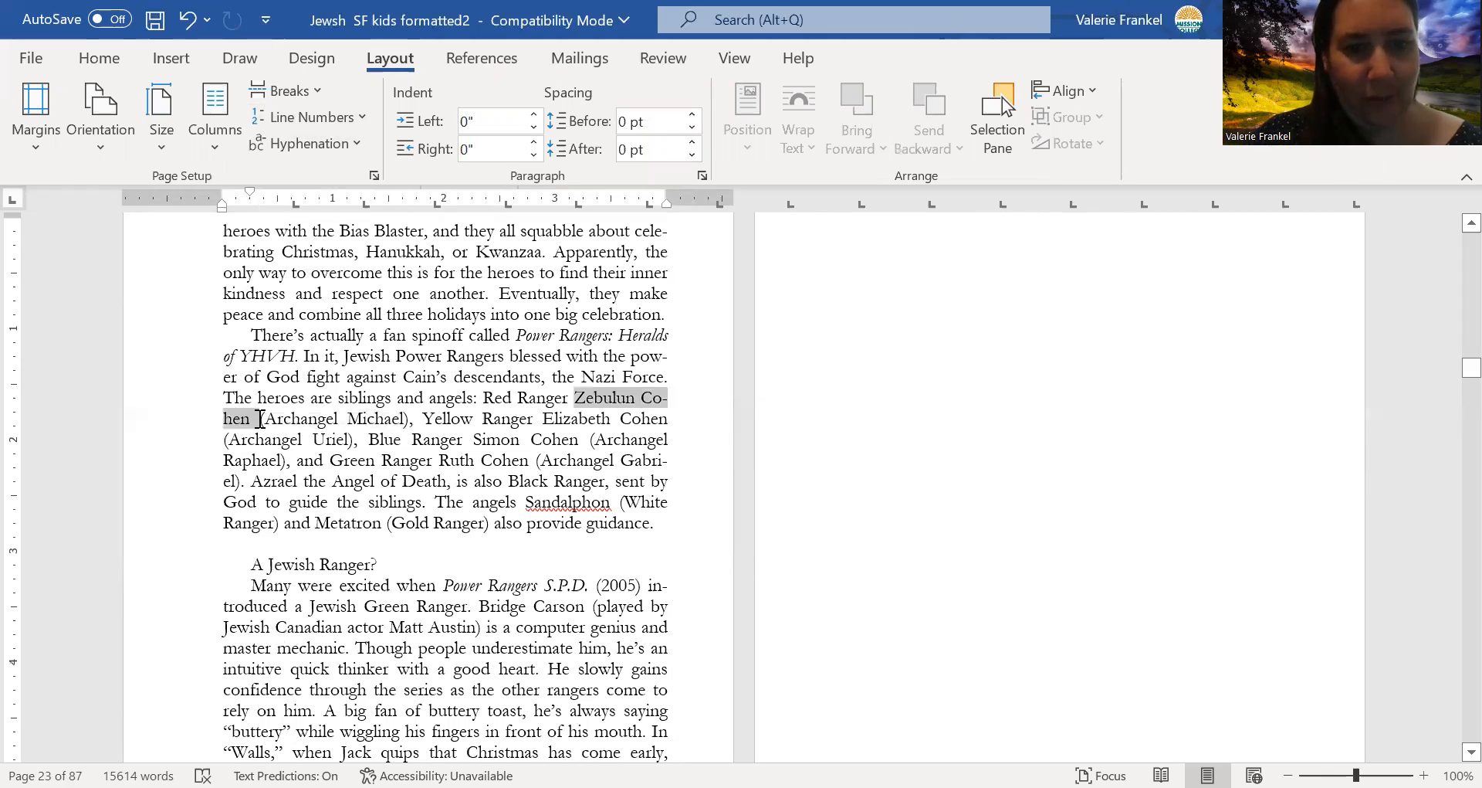
left_click(390, 479)
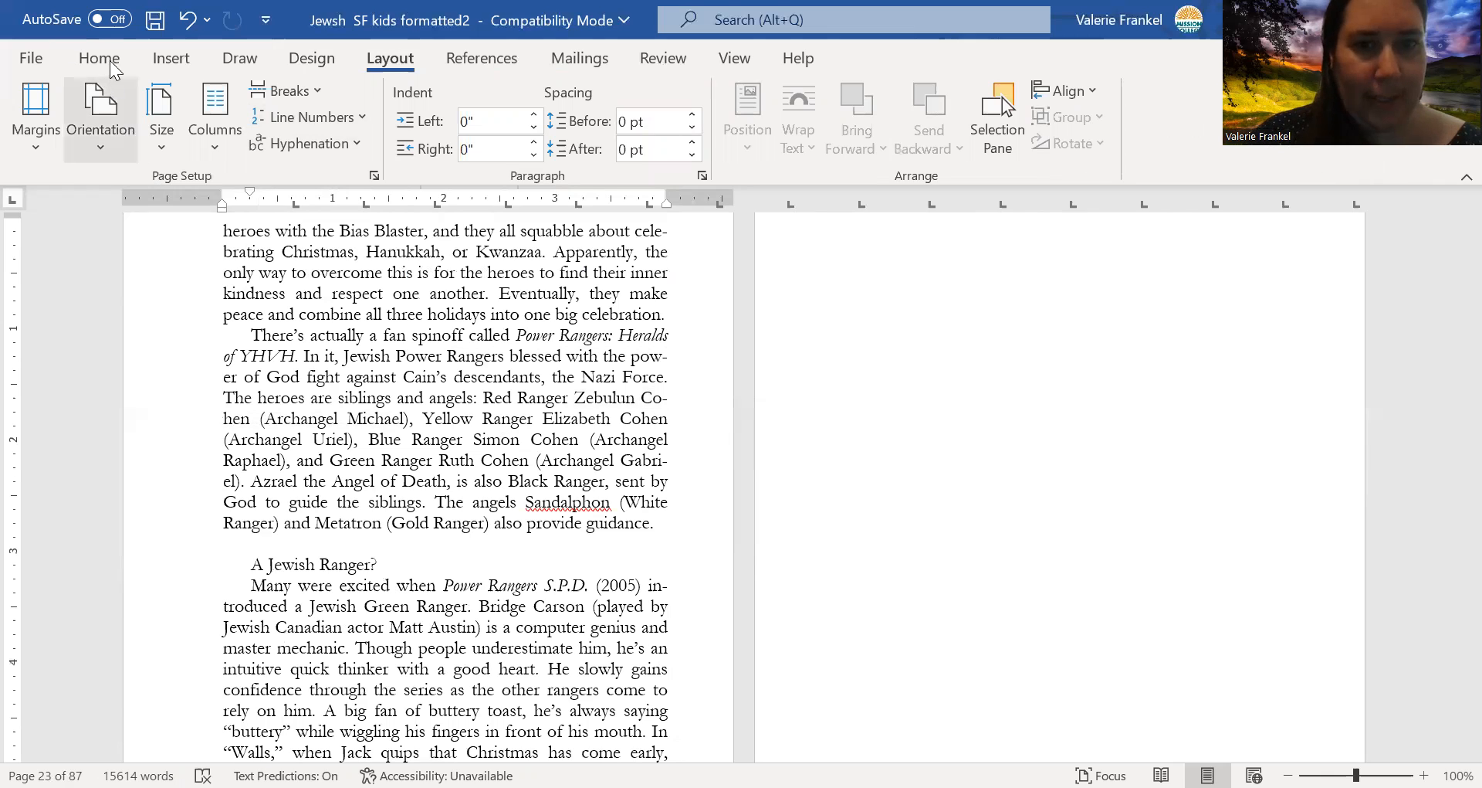
Update the Normal style to match the formatting of the fan spinoff paragraph on page 23.
left_click(495, 417)
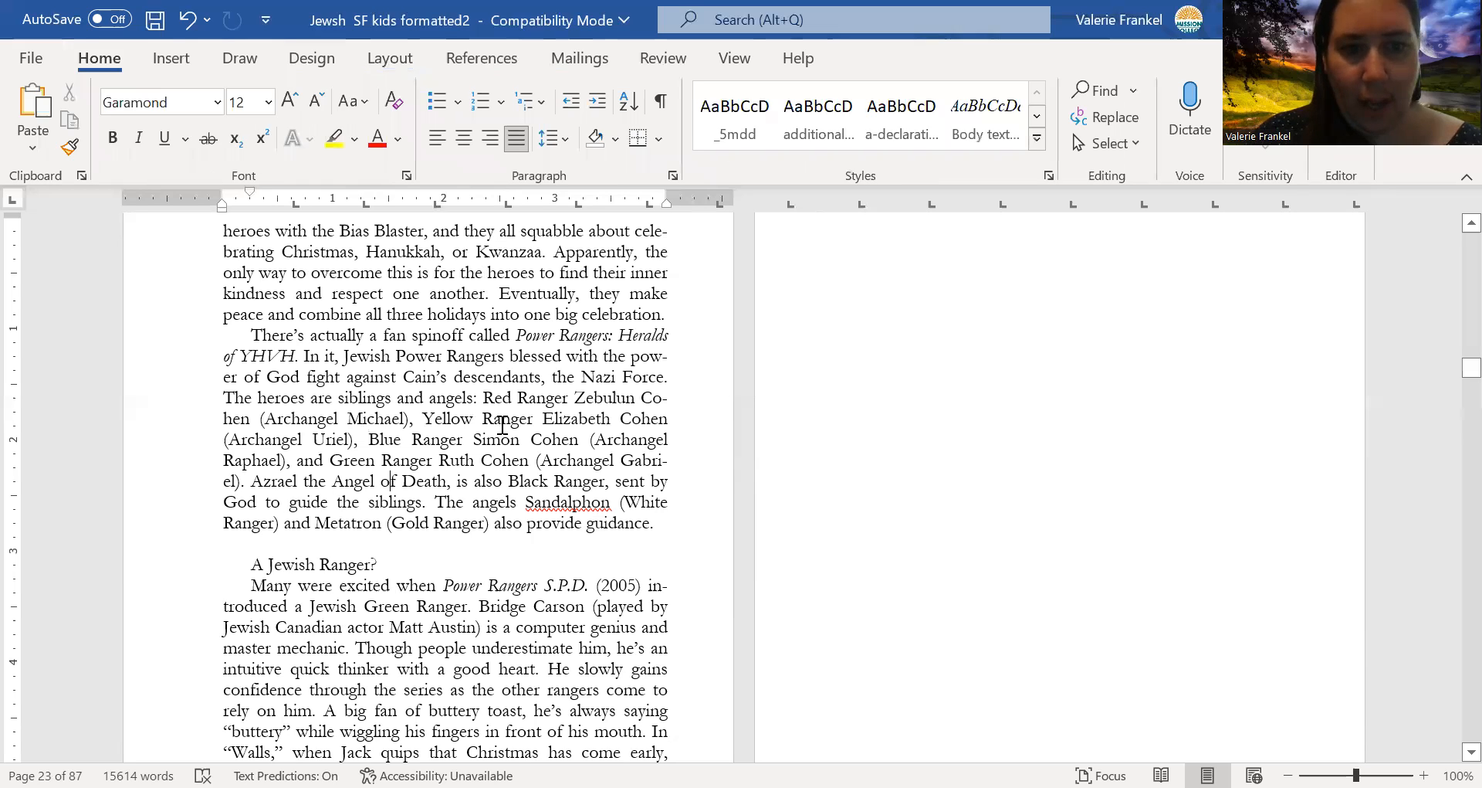
left_click(1036, 121)
left_click(1035, 122)
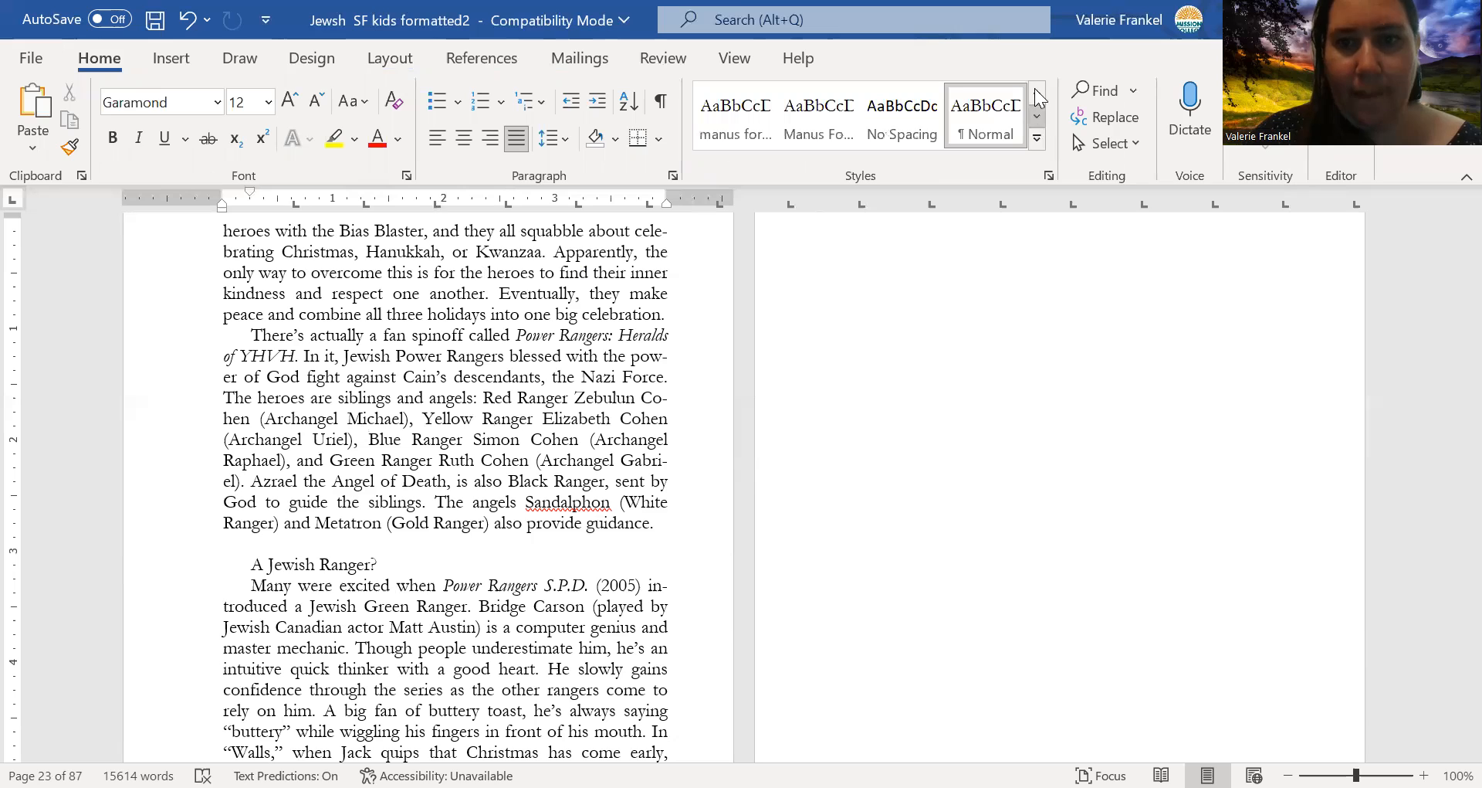
scroll(1035, 93, "down", 1)
left_click(450, 335)
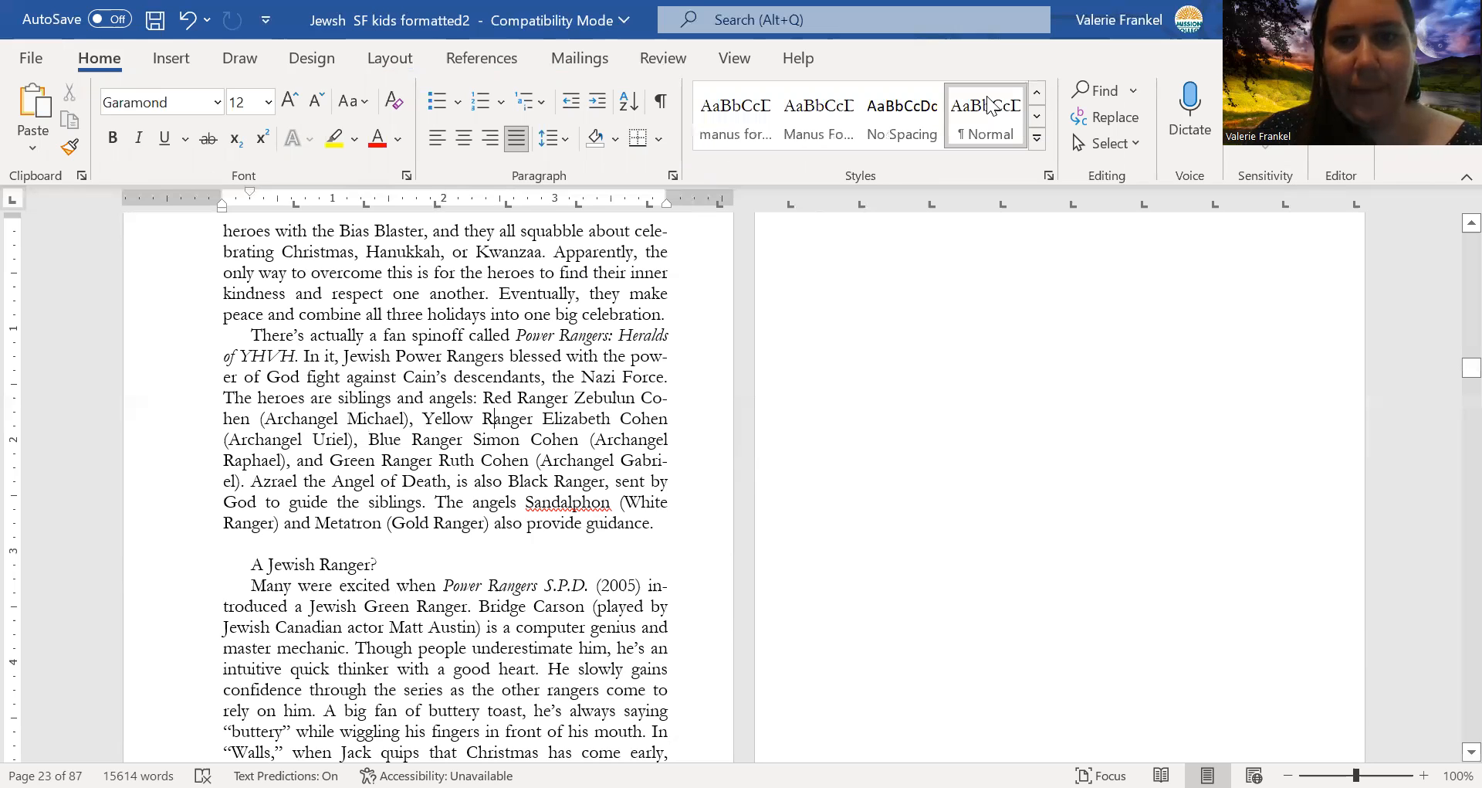
right_click(1016, 111)
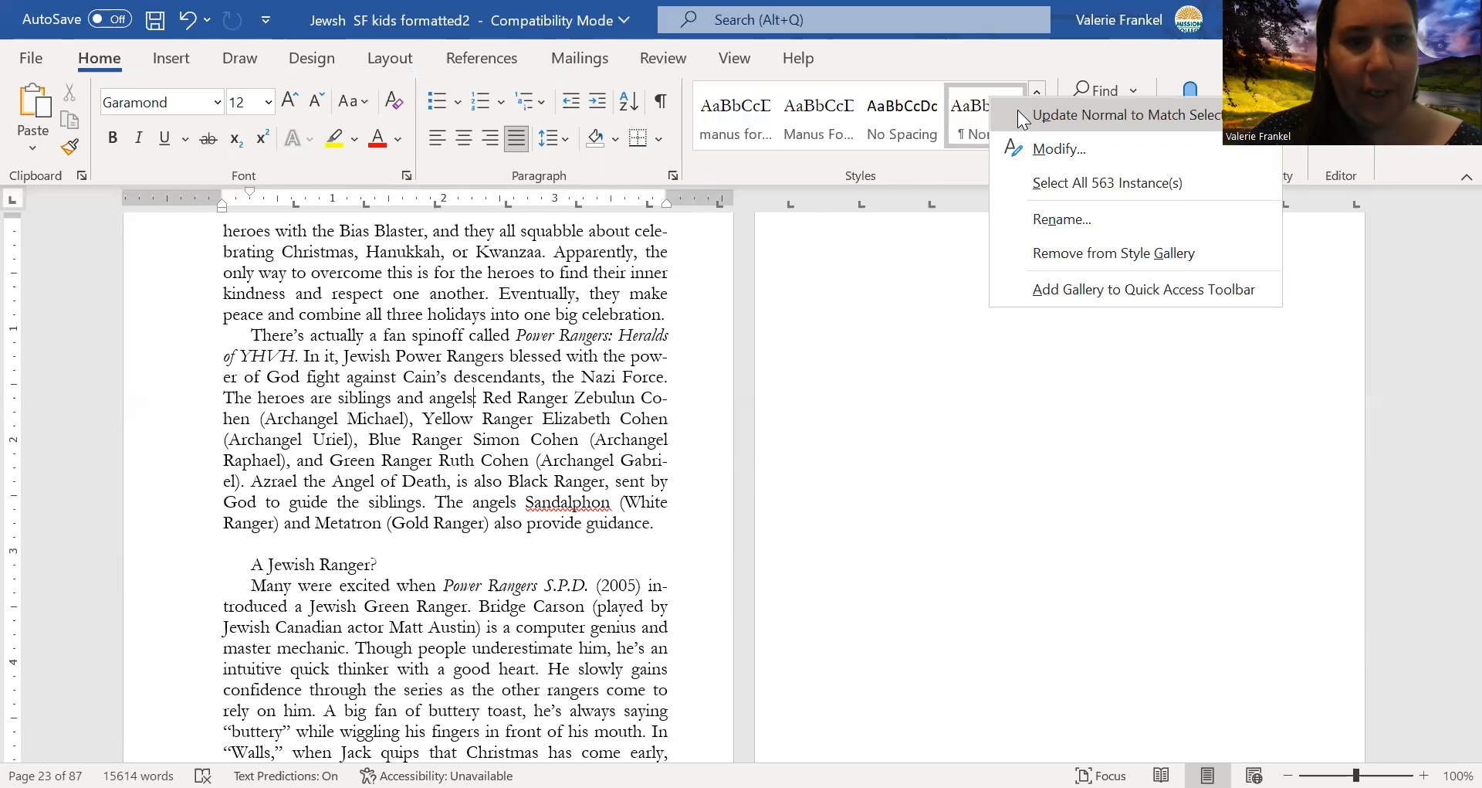
left_click(1019, 115)
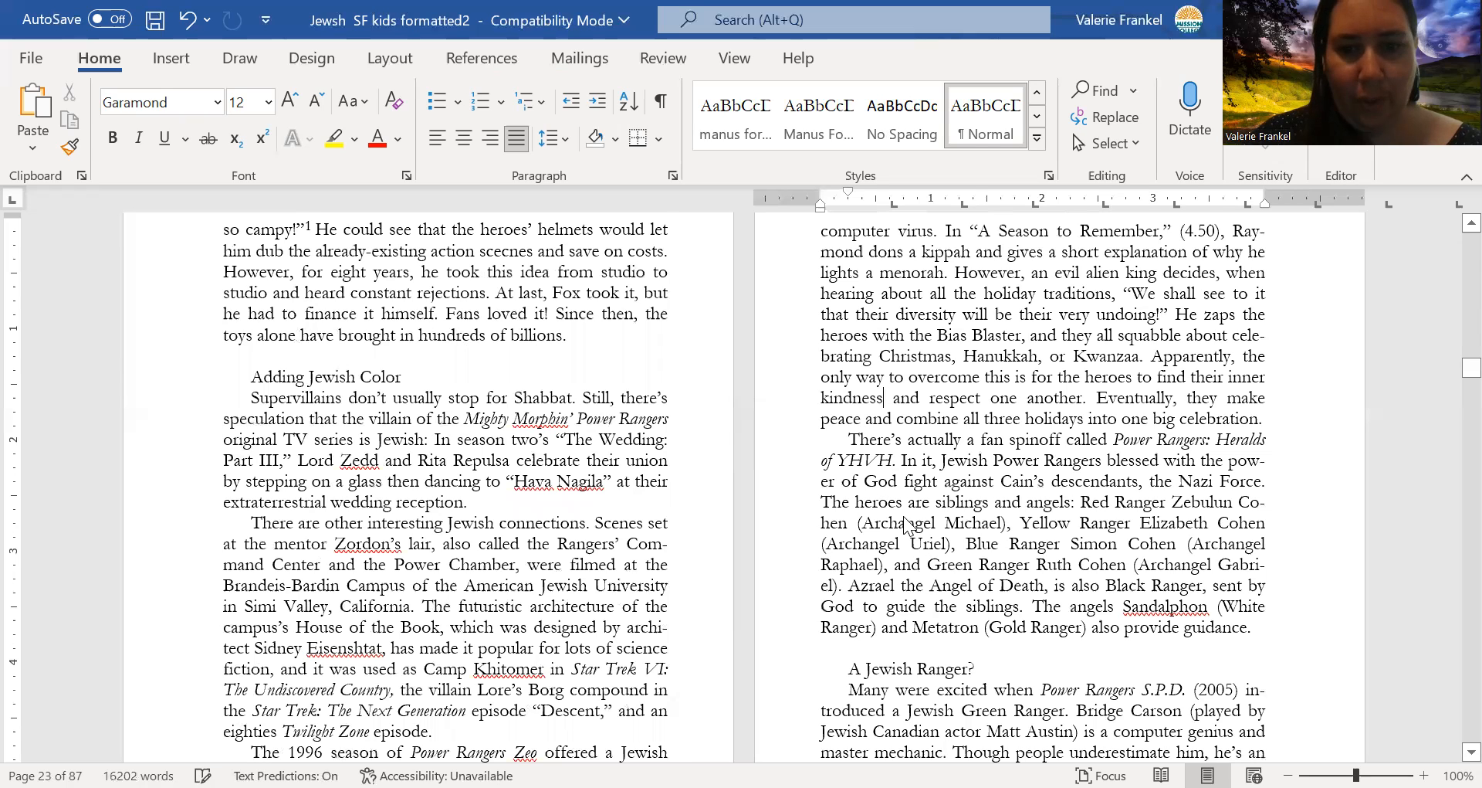
Examine the effect of the Normal style update on text, headers and page numbers from page 21 to the Doctor Who chapter.
left_click(491, 566)
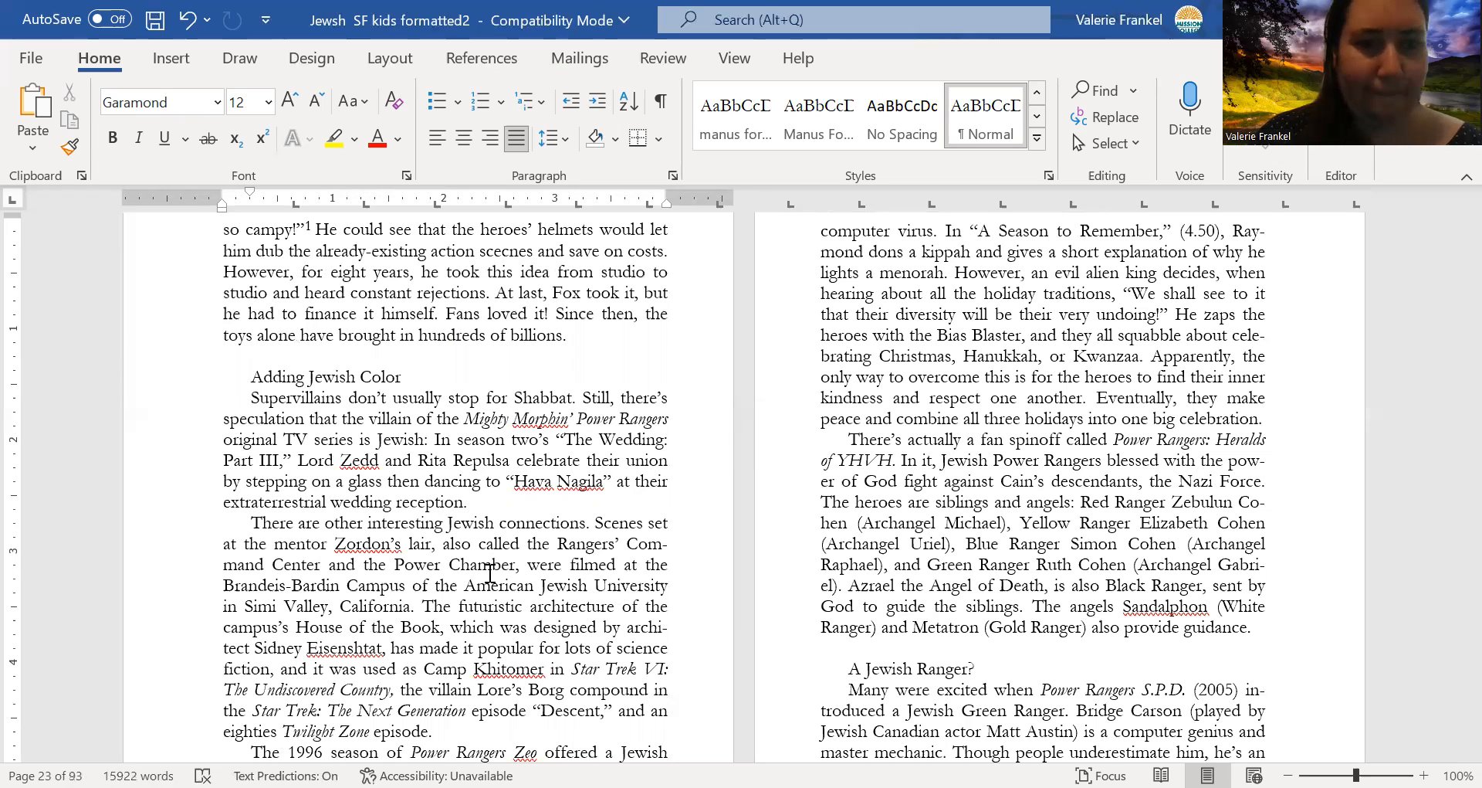
key("Up")
key("Up")
key("Up")
key("Up")
key("Up")
key("Up")
key("Up")
key("Up")
key("Page_Up")
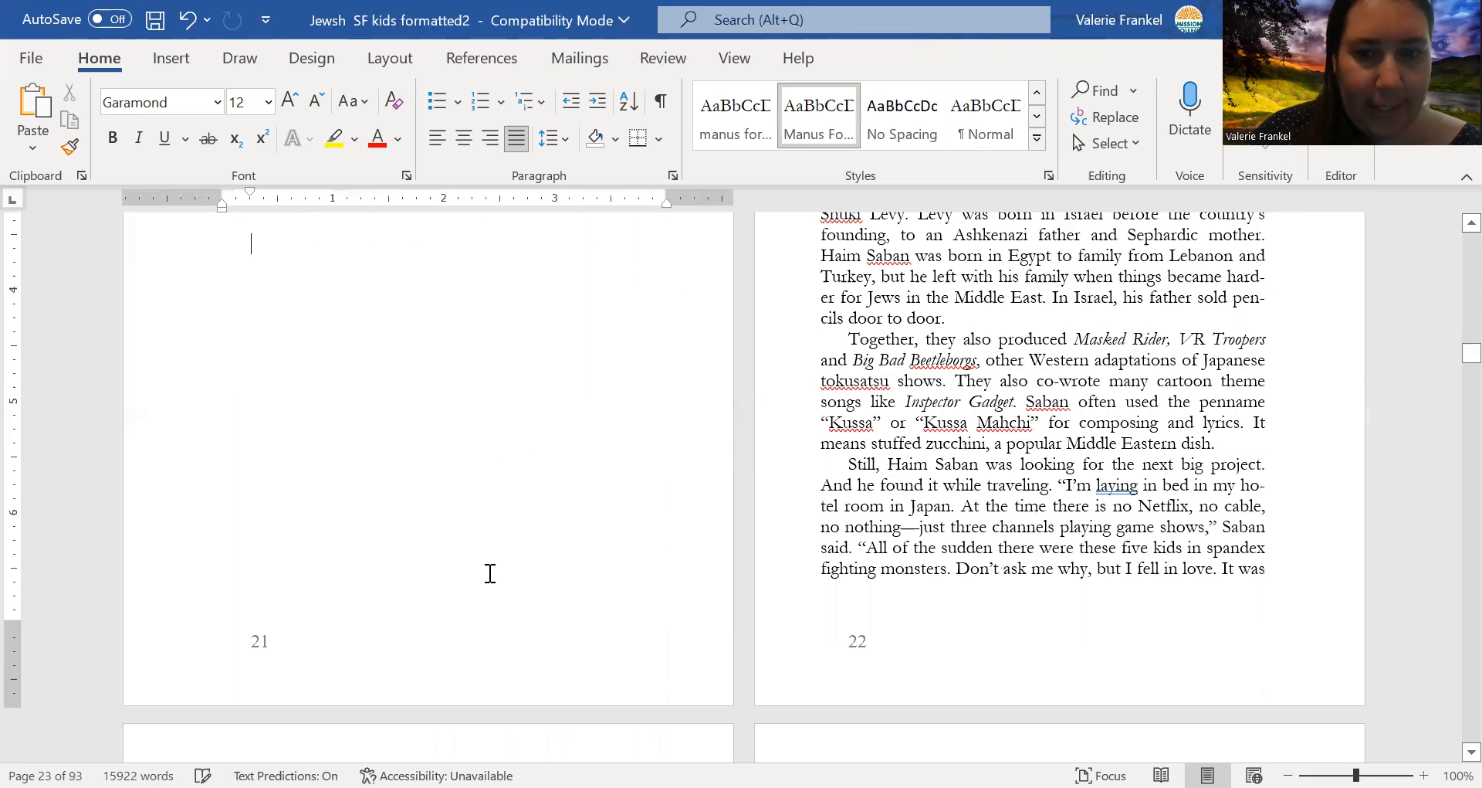
key("Page_Down")
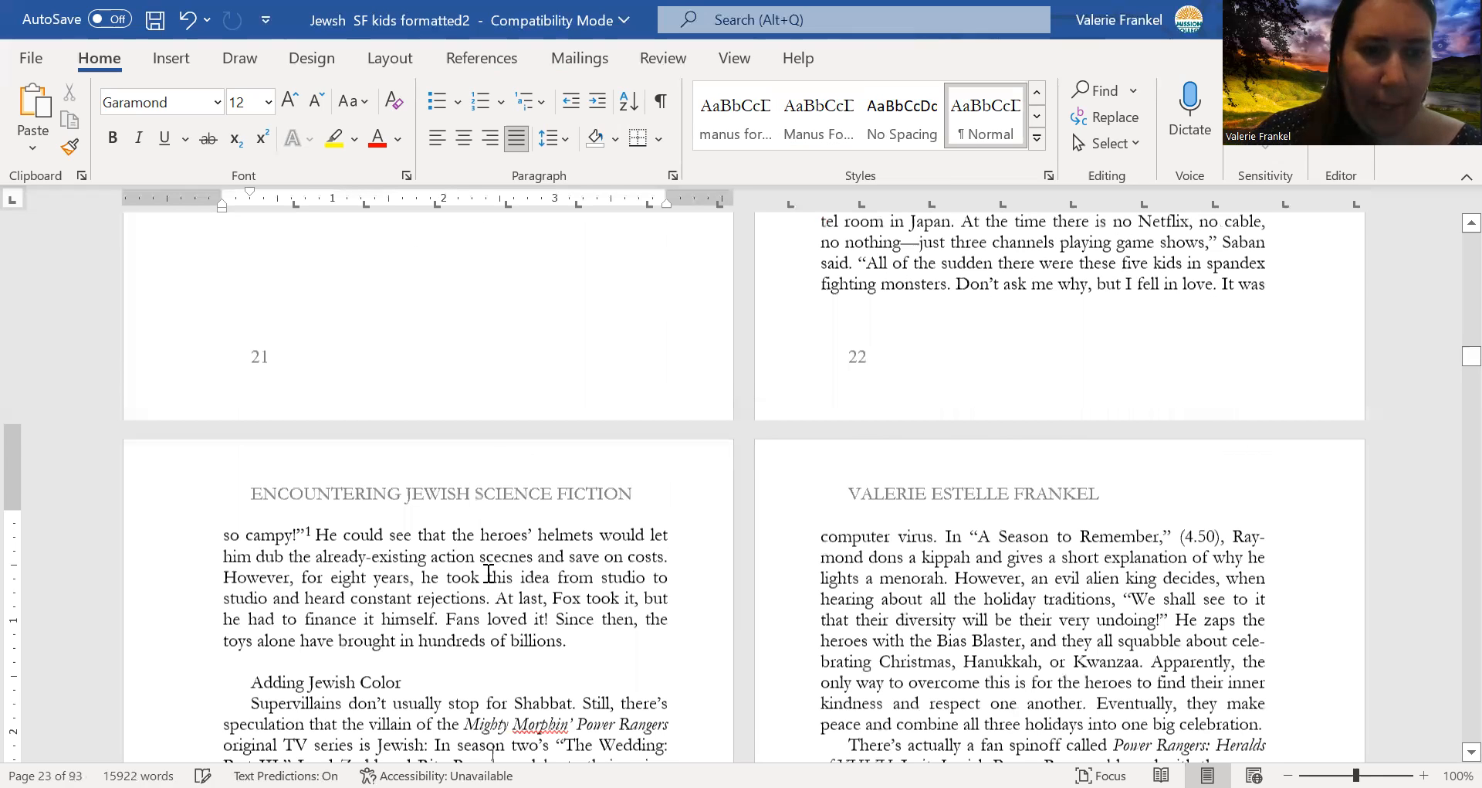
key("Down")
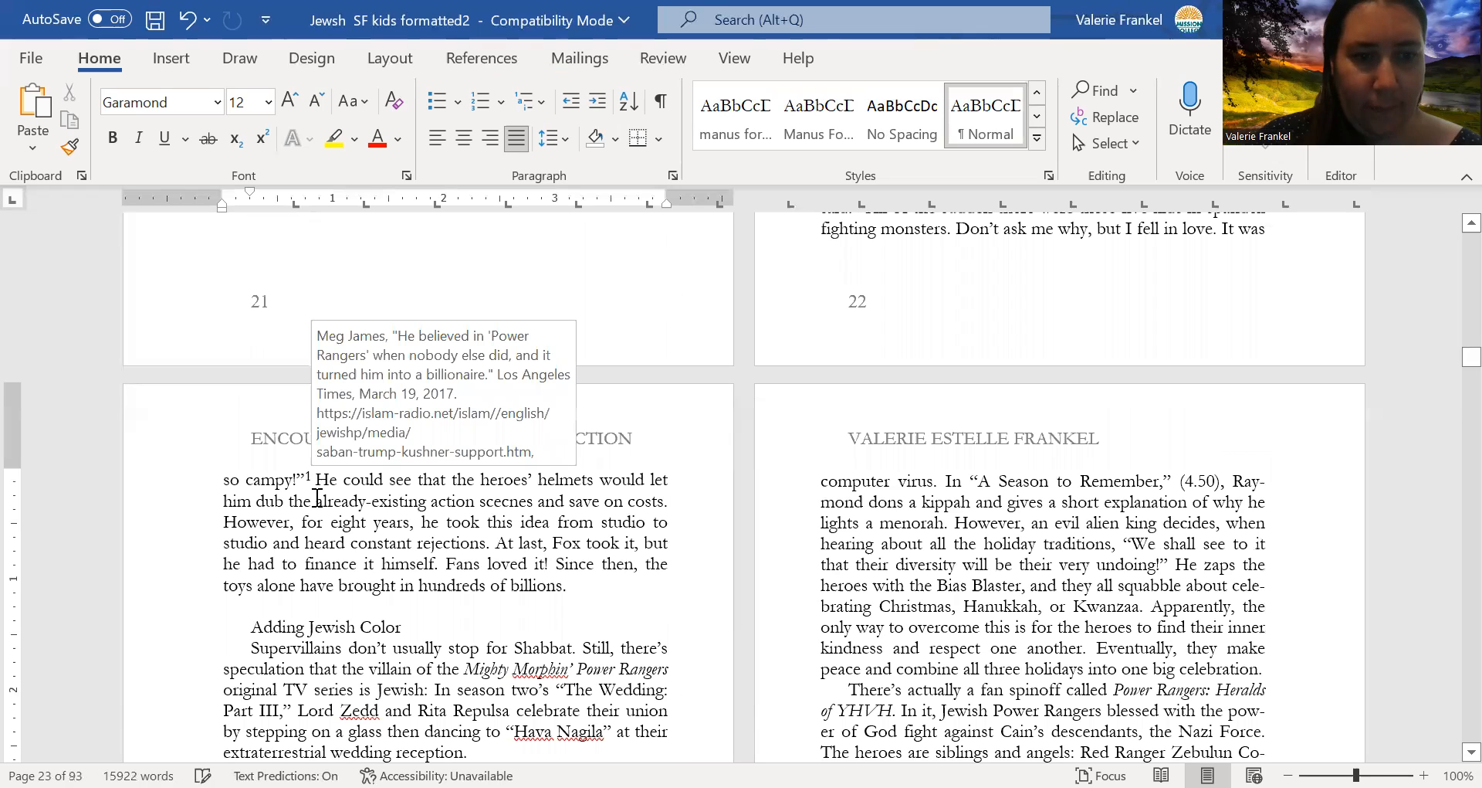
left_click(331, 546)
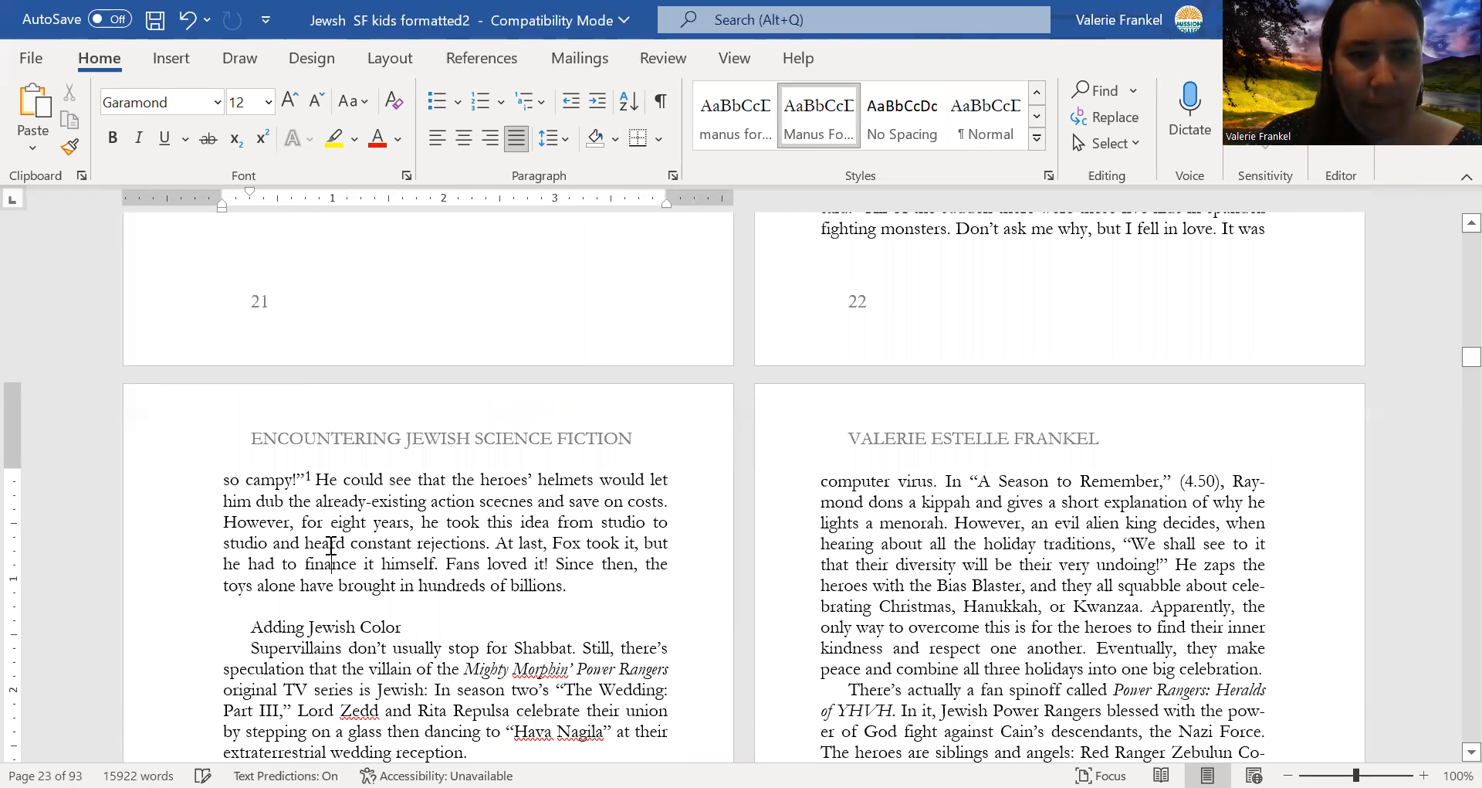
scroll(331, 546, "down", 10)
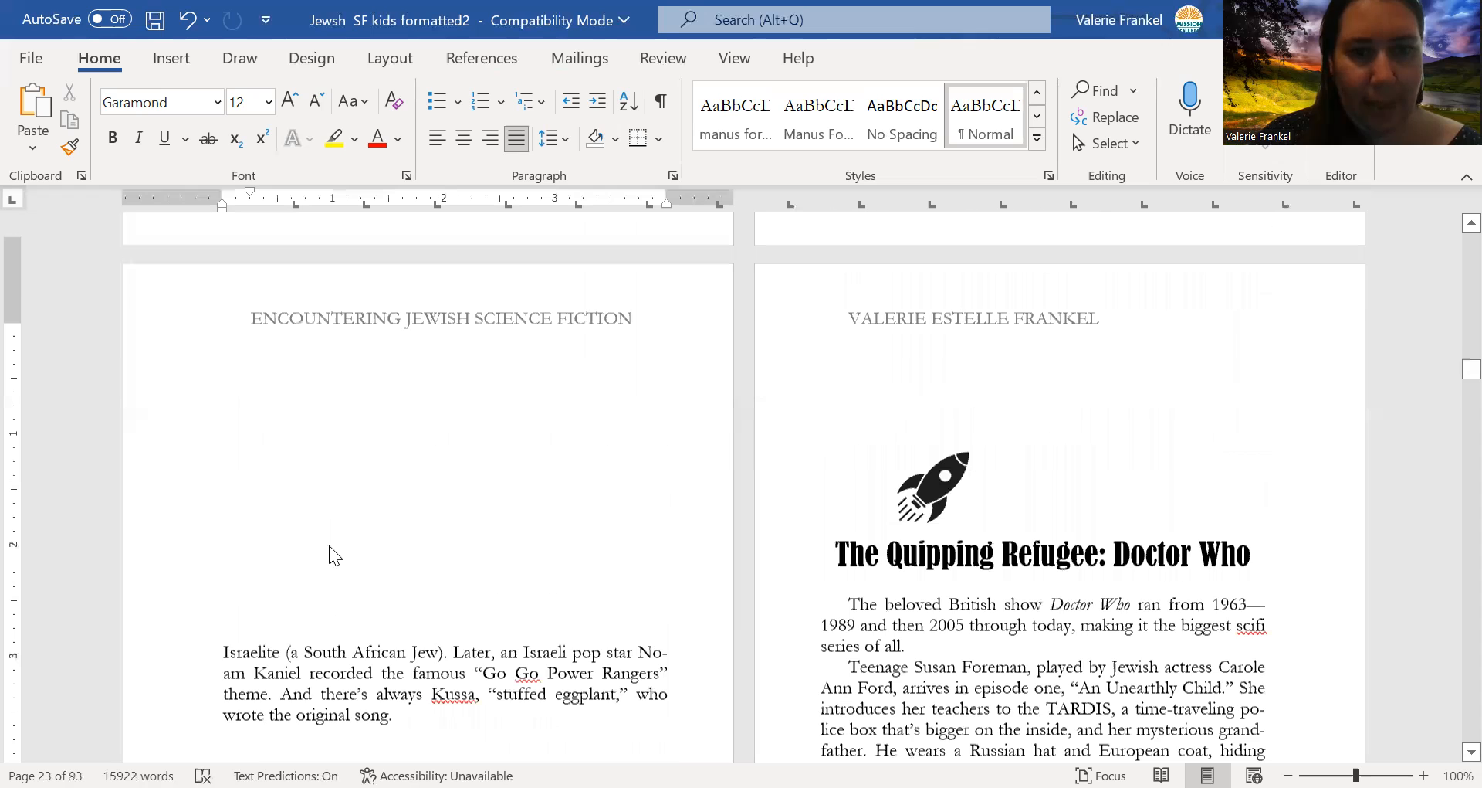
End the page 23 footnote with a period instead of a comma and set its font size to 10.
scroll(329, 545, "up", 5)
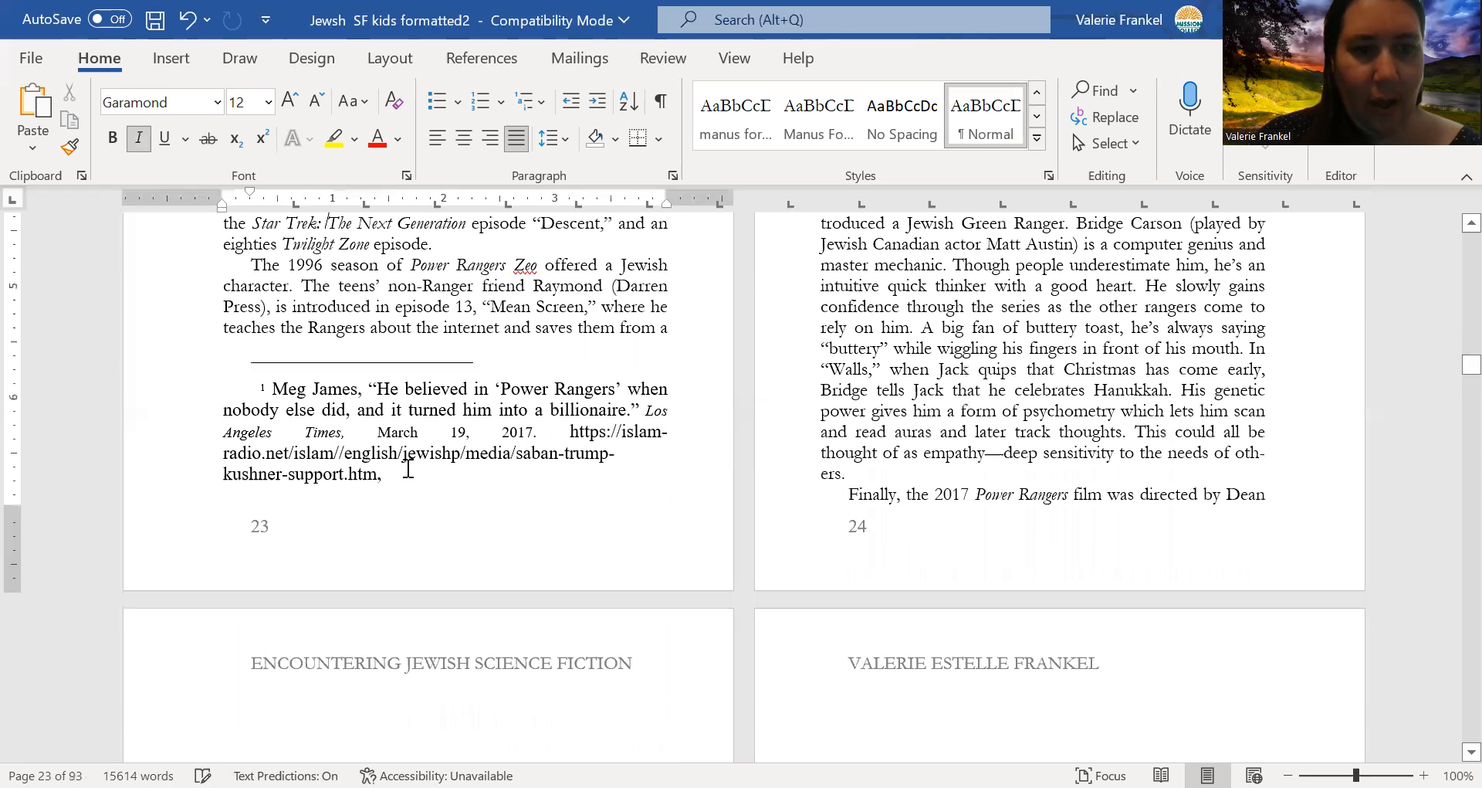
left_click(402, 471)
left_click_drag(365, 454, 383, 480)
key("ctrl+z")
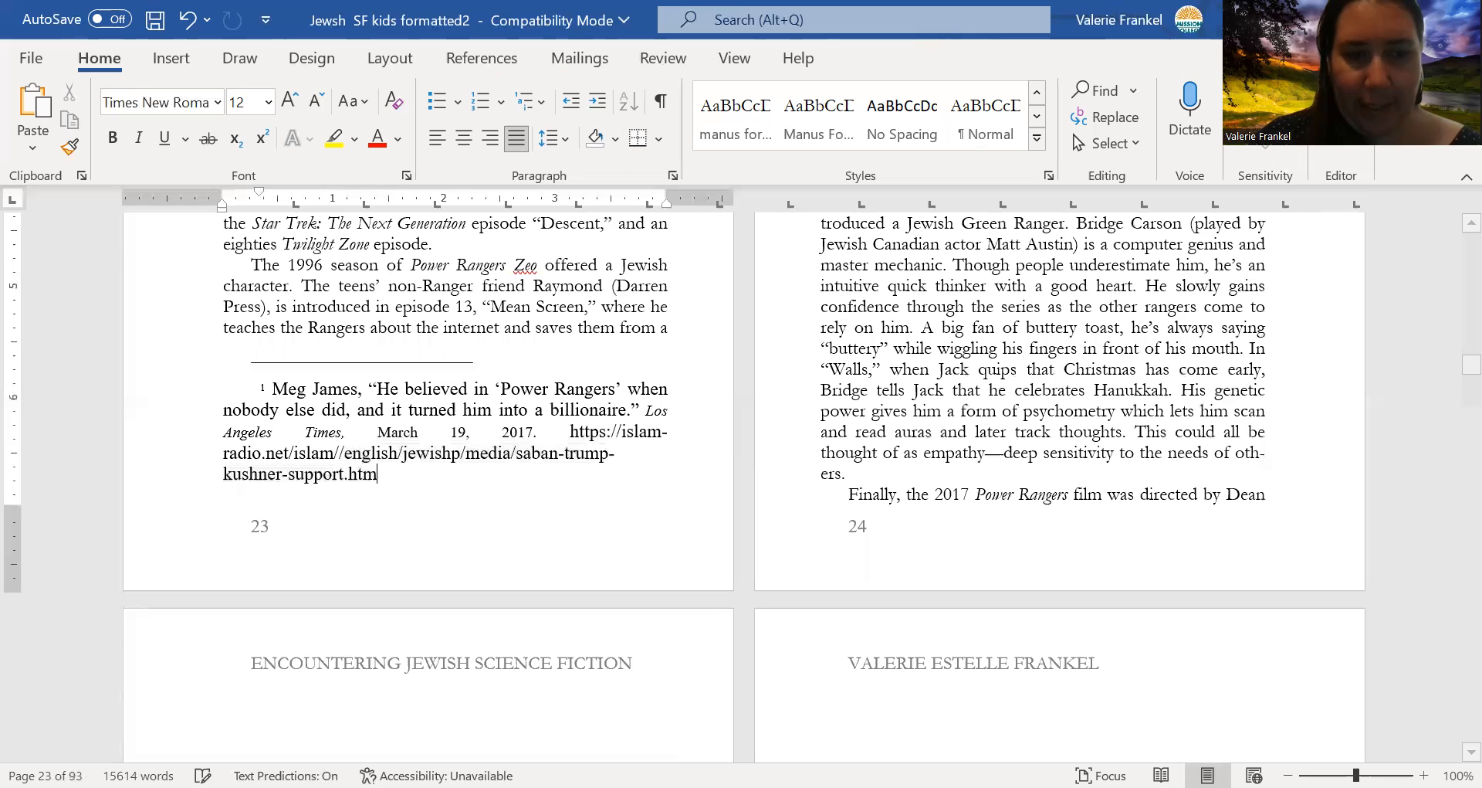
triple_click(233, 382)
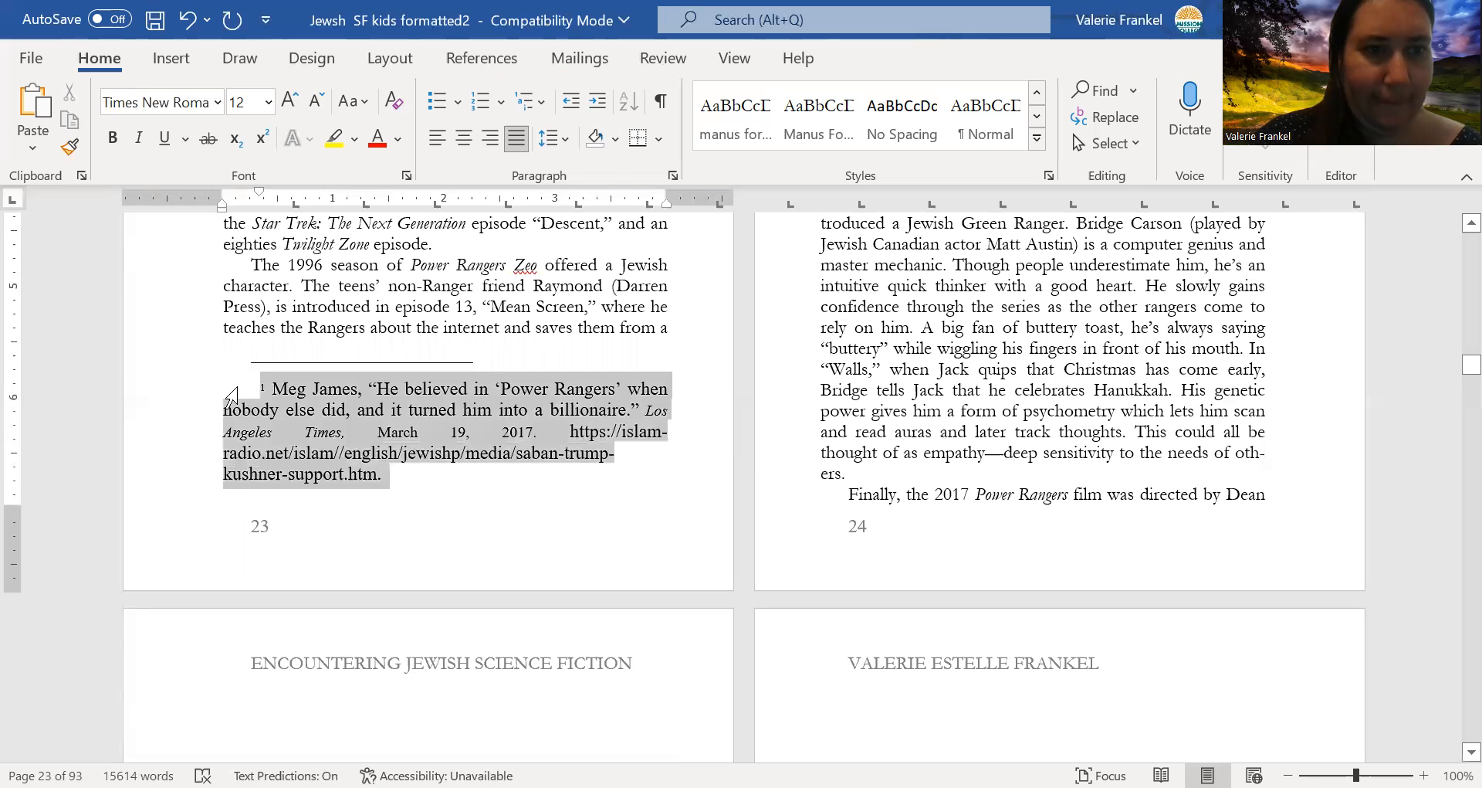
left_click(267, 103)
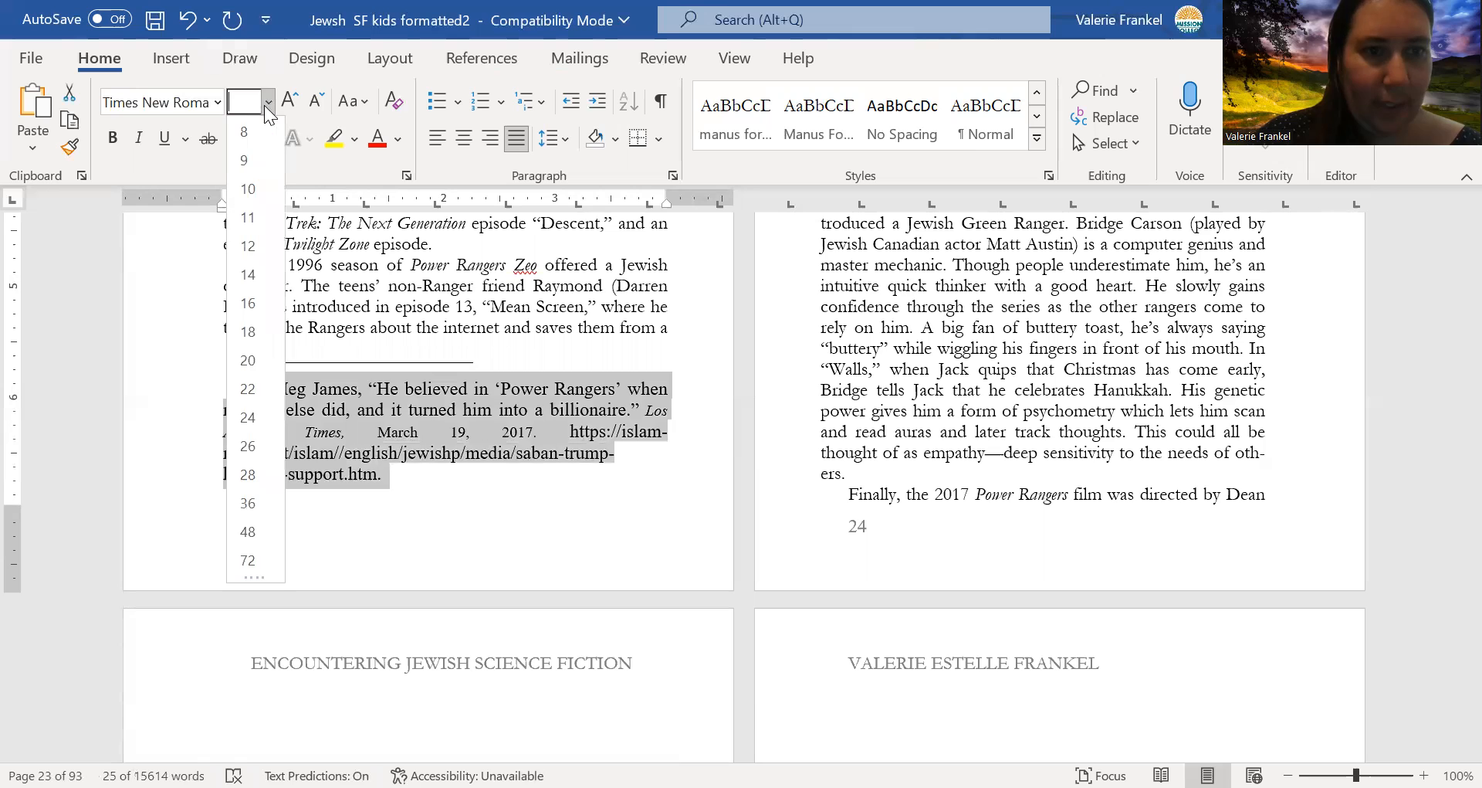
left_click(260, 187)
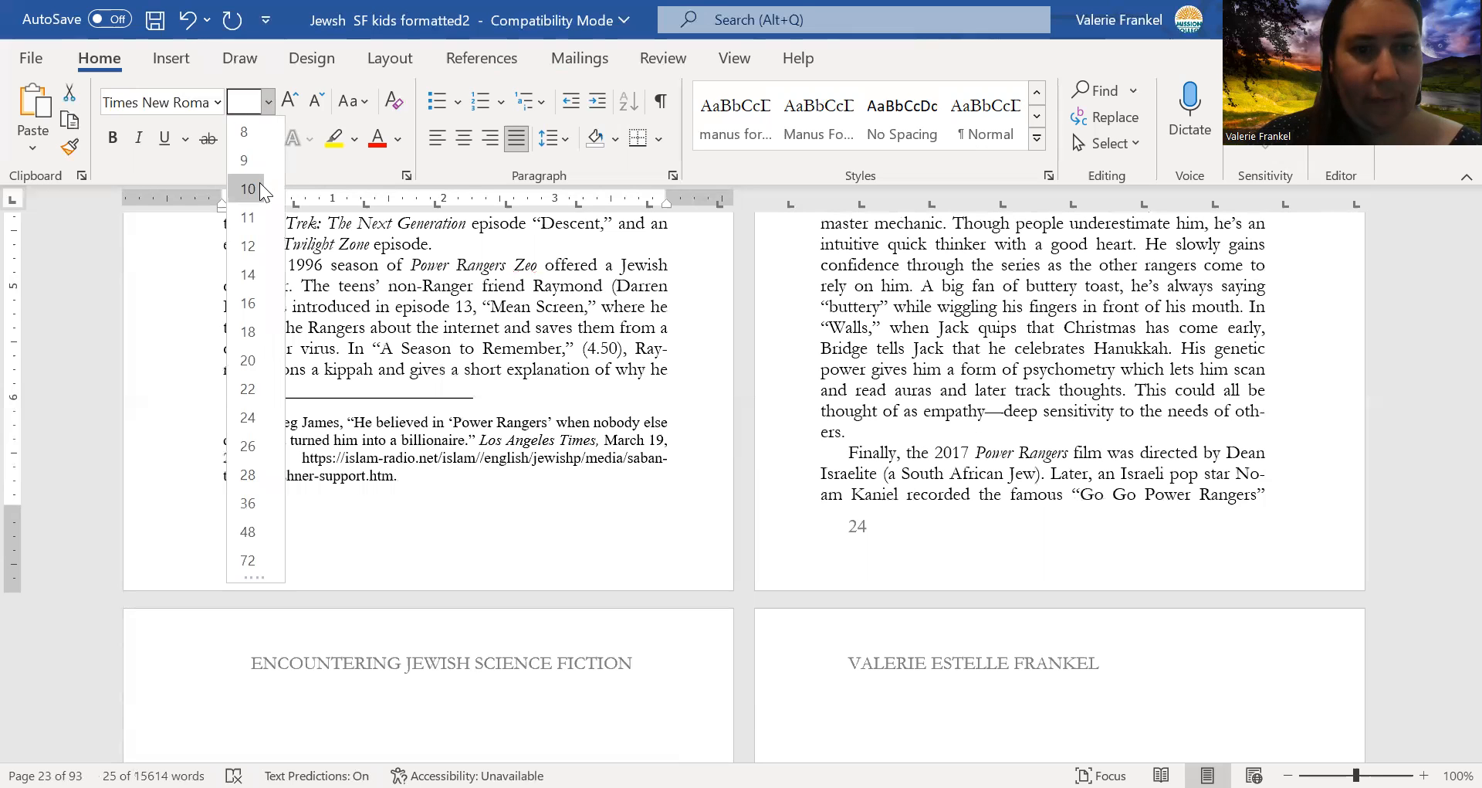
Left-align the page 23 footnote, undoing and redoing the change to compare it with the justified version.
left_click(368, 474)
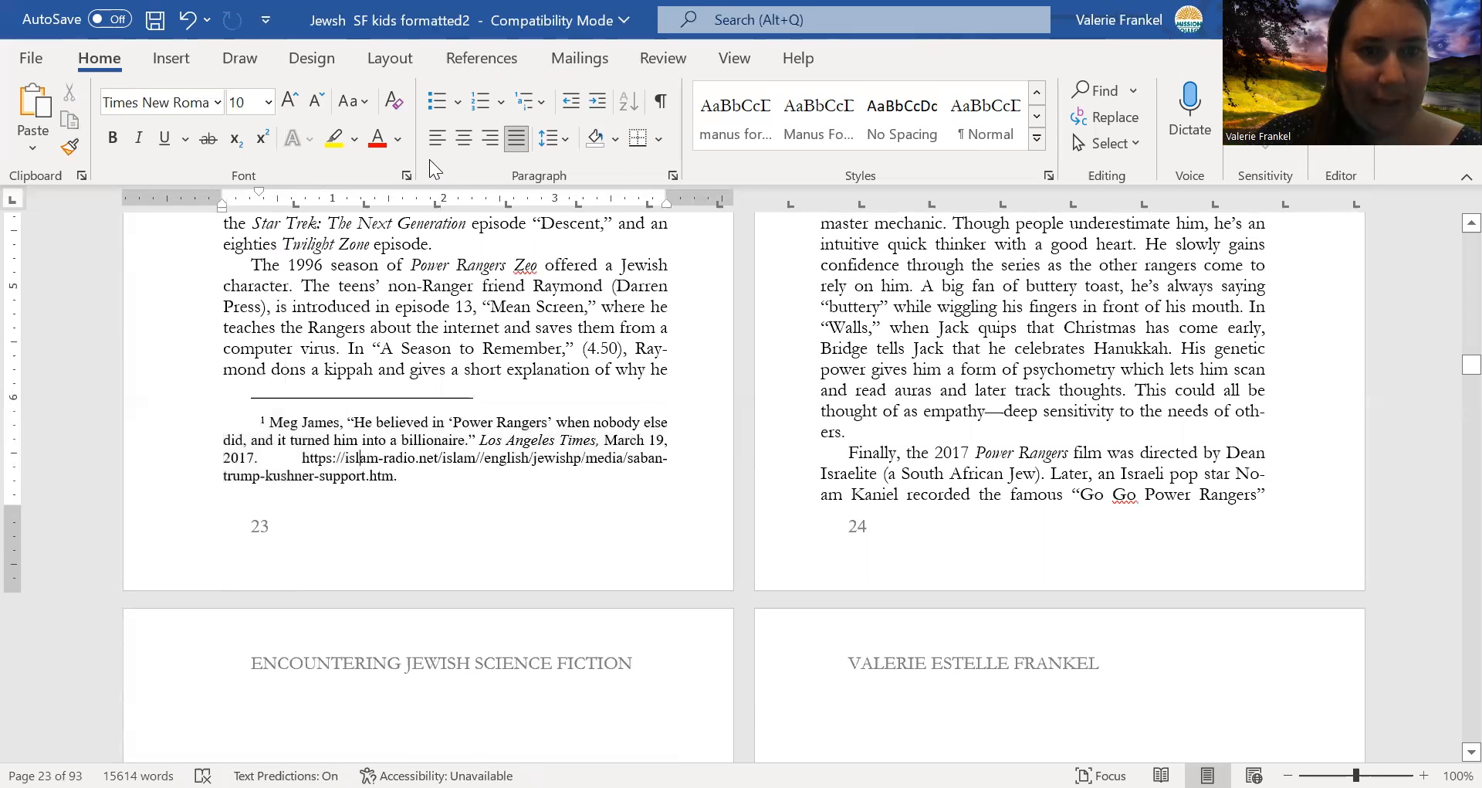
left_click(437, 140)
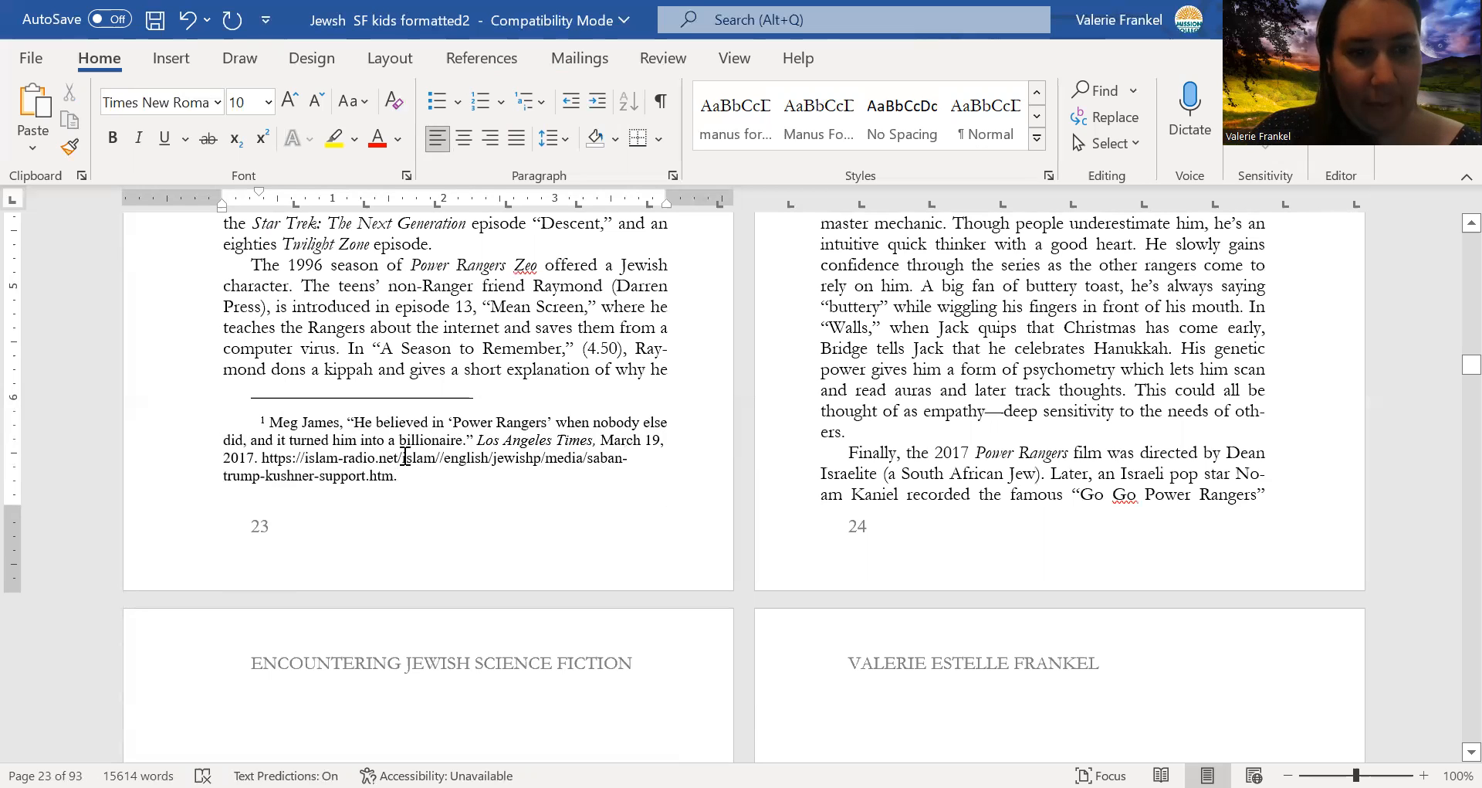
key("ctrl+z")
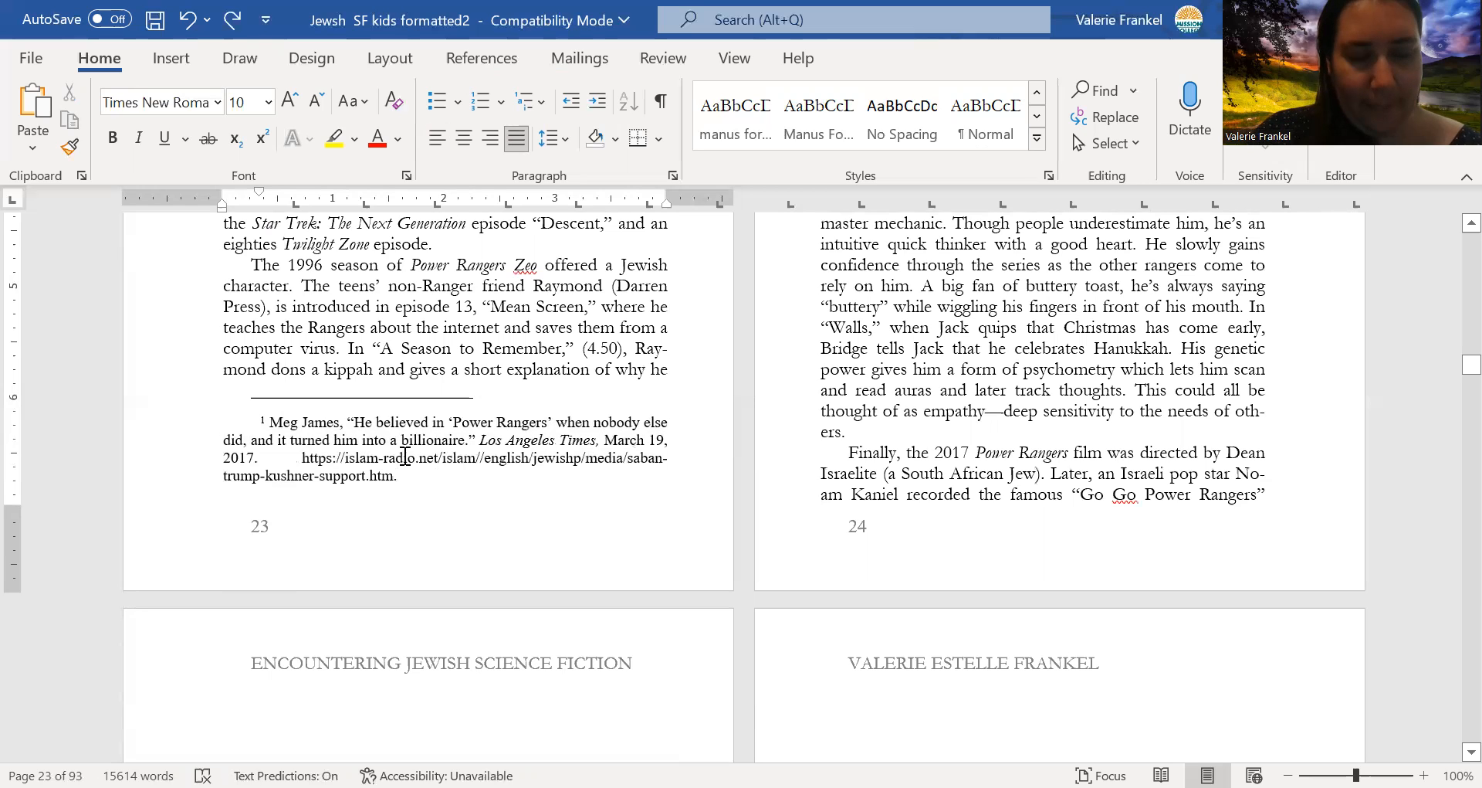
key("ctrl+y")
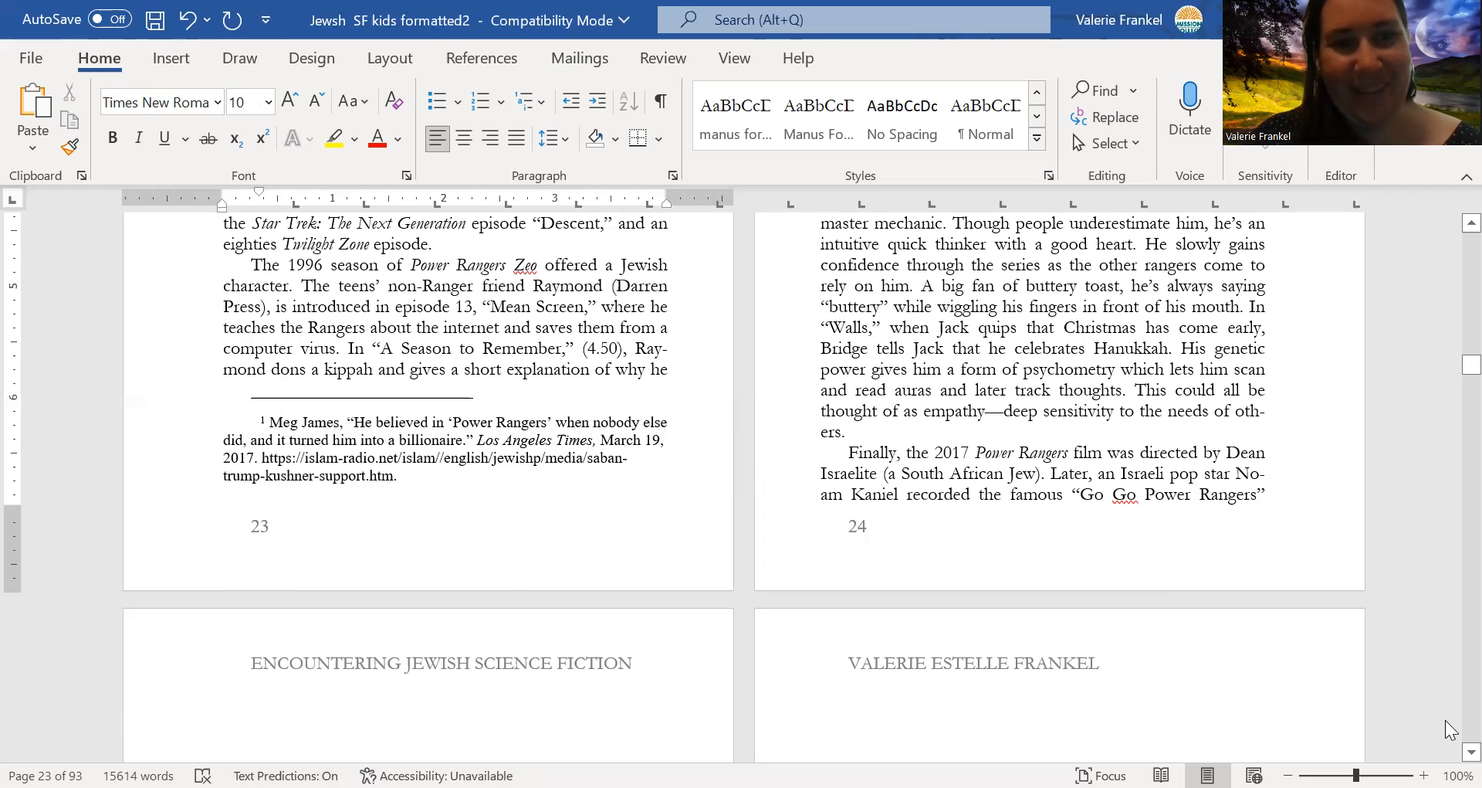
Examine the page layout from the Doctor Who chapter to the opening of the Golden Age Superheroes chapter.
scroll(1446, 720, "down", 5)
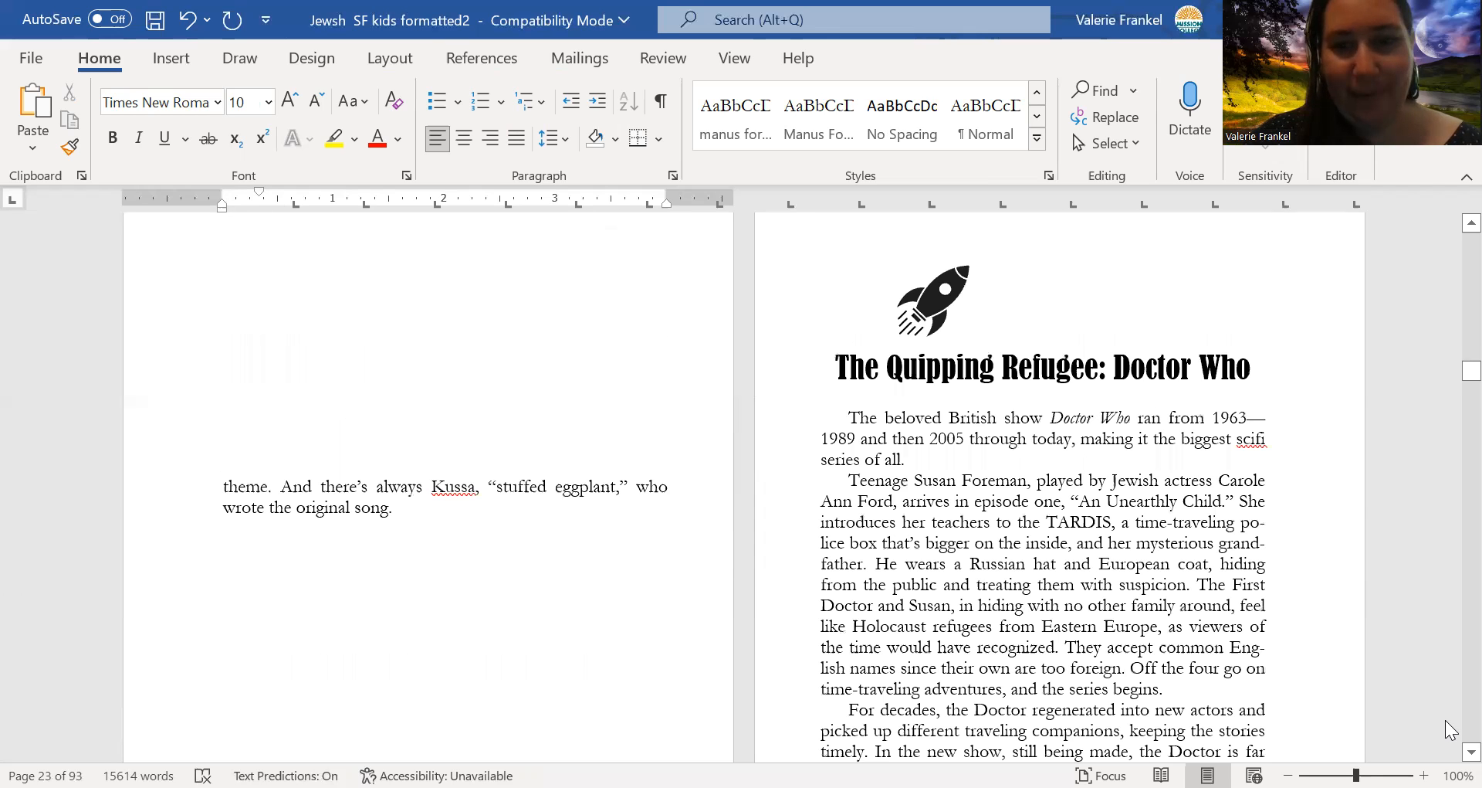
scroll(1445, 720, "down", 15)
scroll(1445, 695, "down", 8)
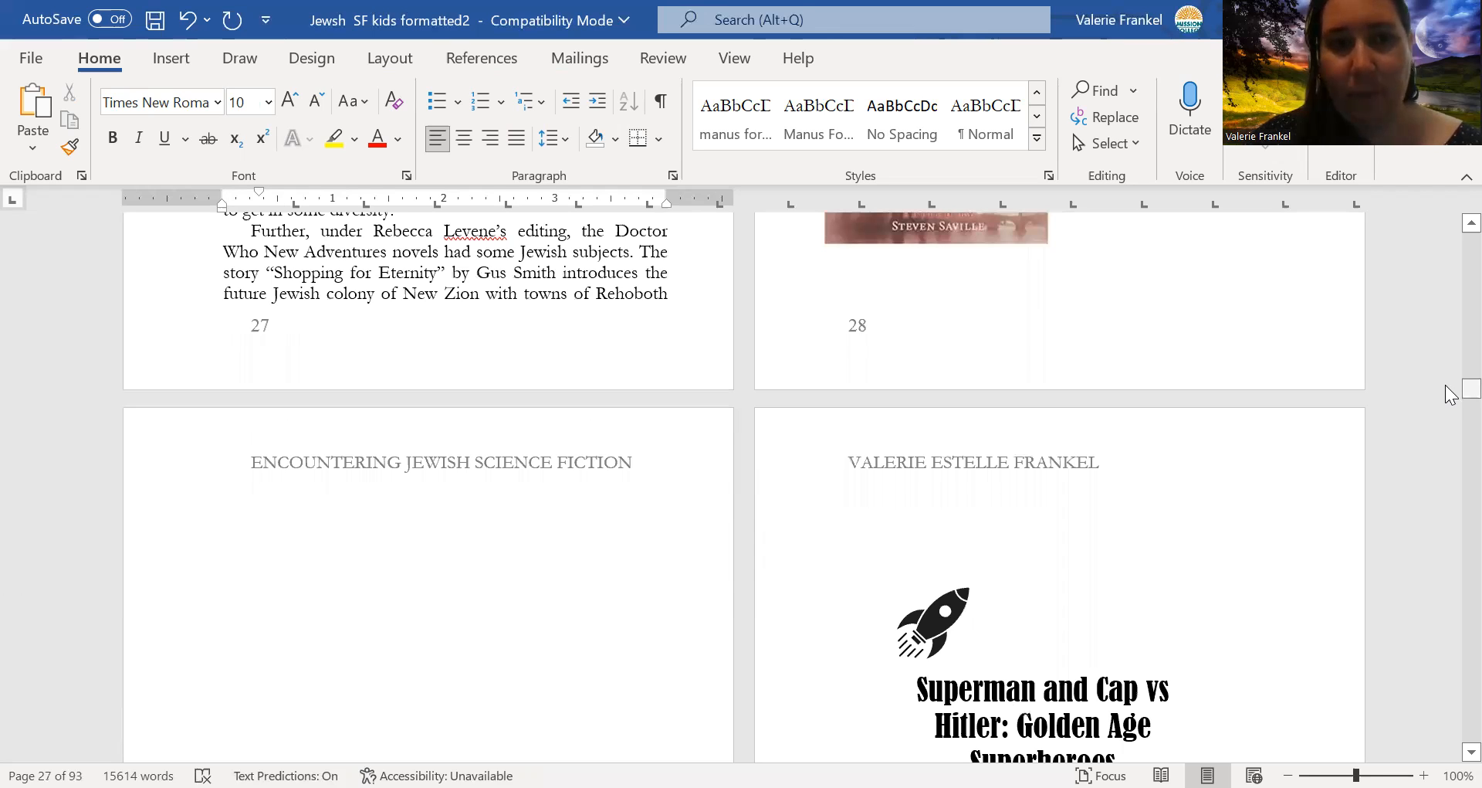
scroll(1450, 394, "down", 2)
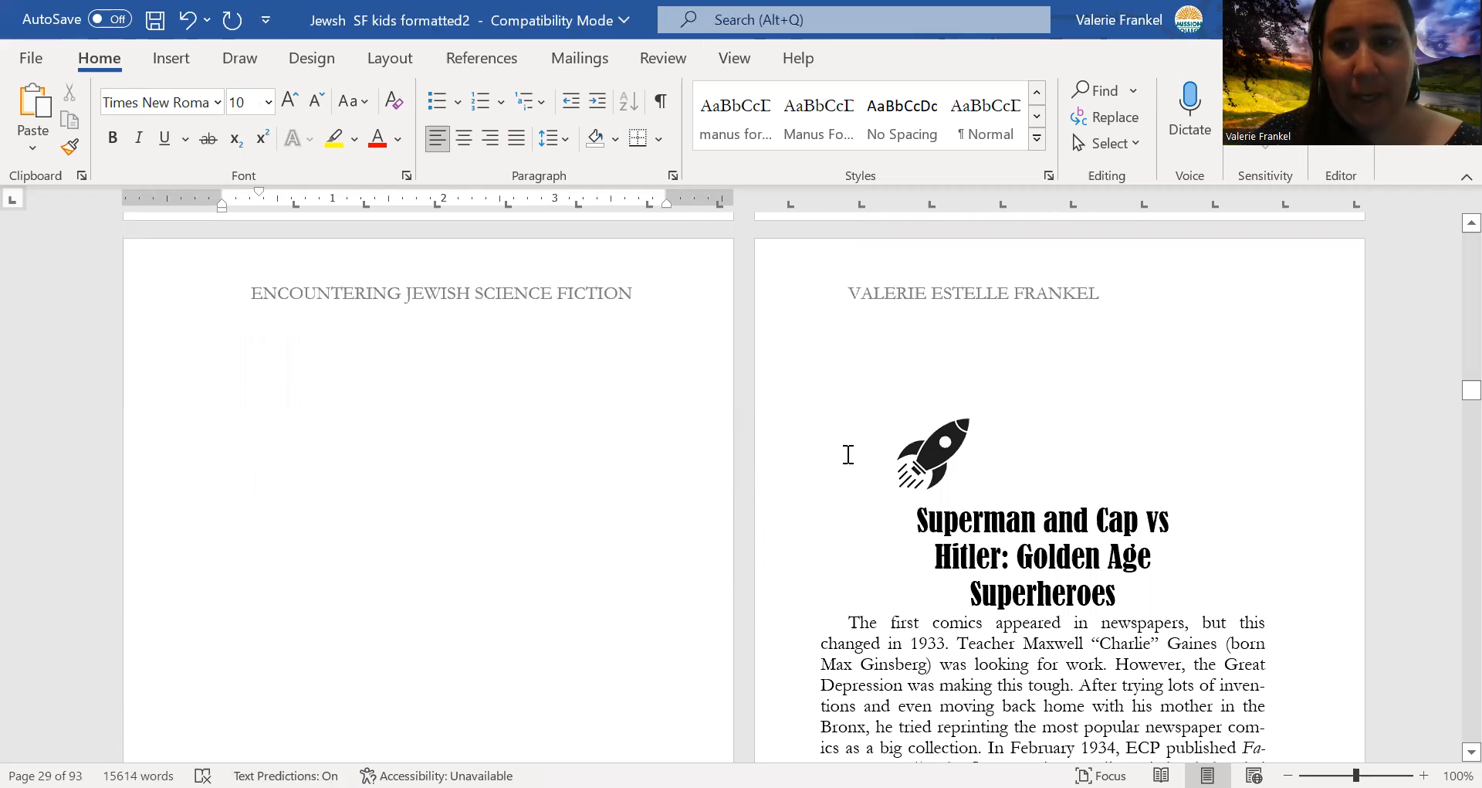
Remove the empty planet bullets below the Other Lines entry in the comics character list on page 52.
left_click_drag(1450, 392, 1447, 512)
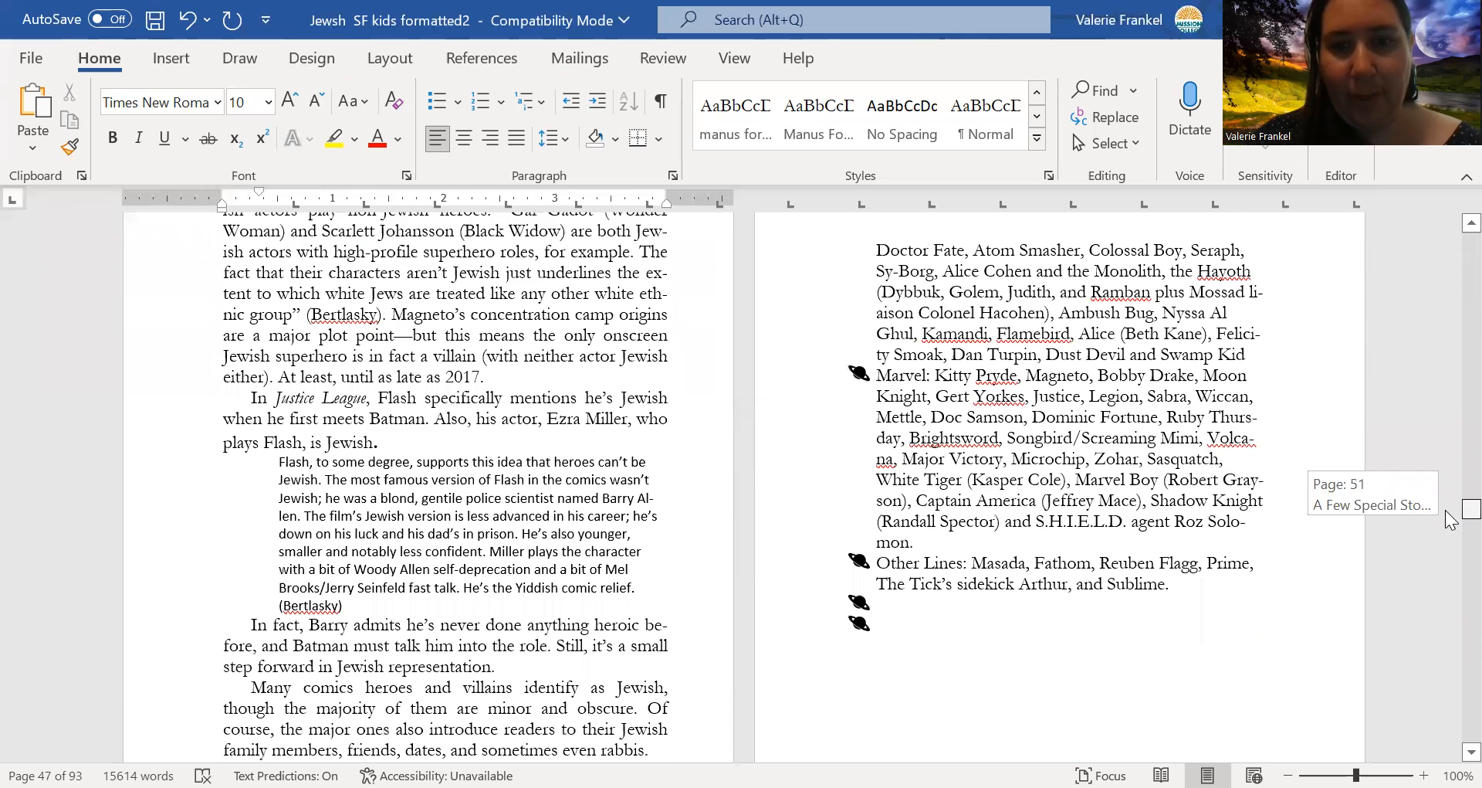
left_click(1044, 513)
left_click(923, 684)
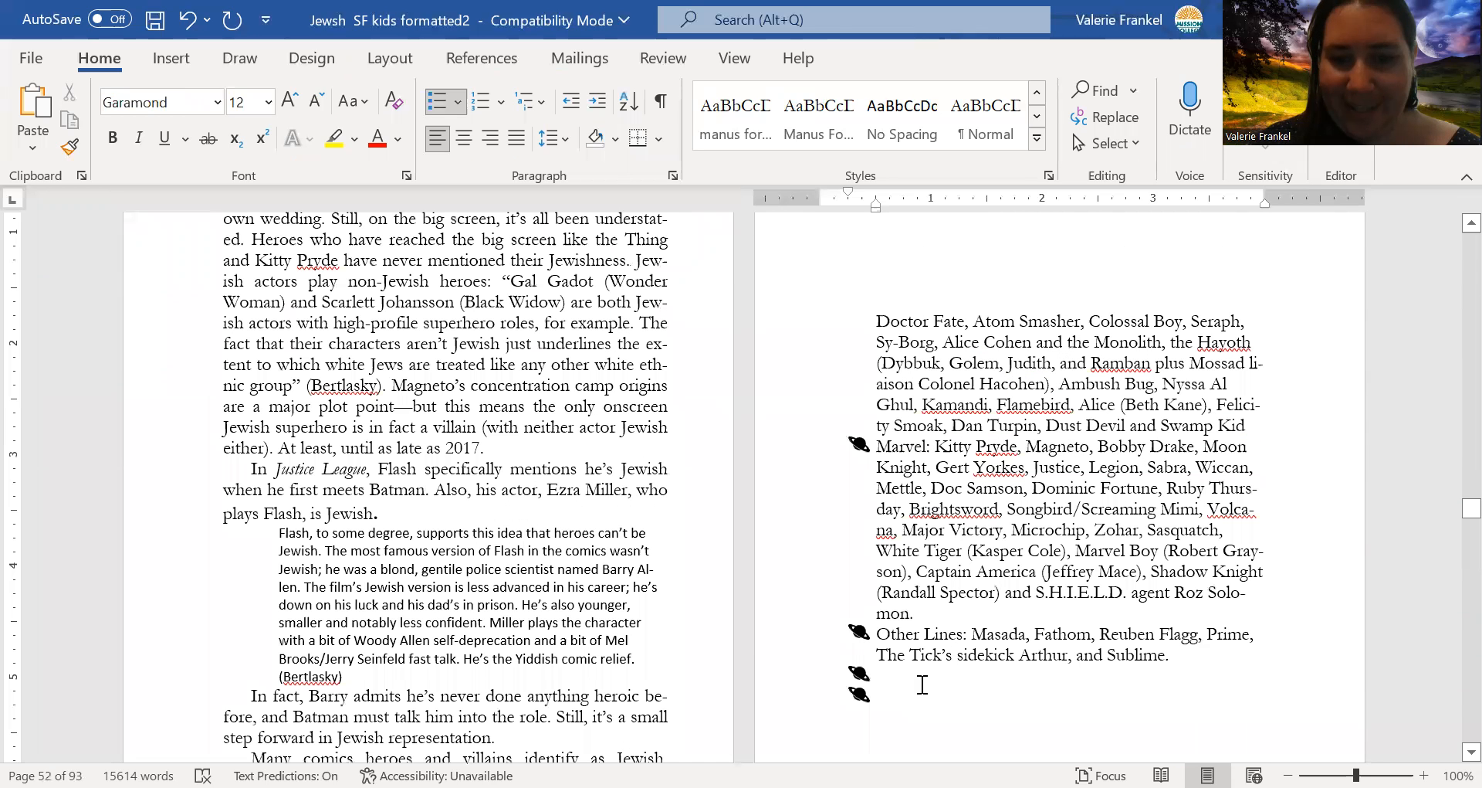
key("BackSpace")
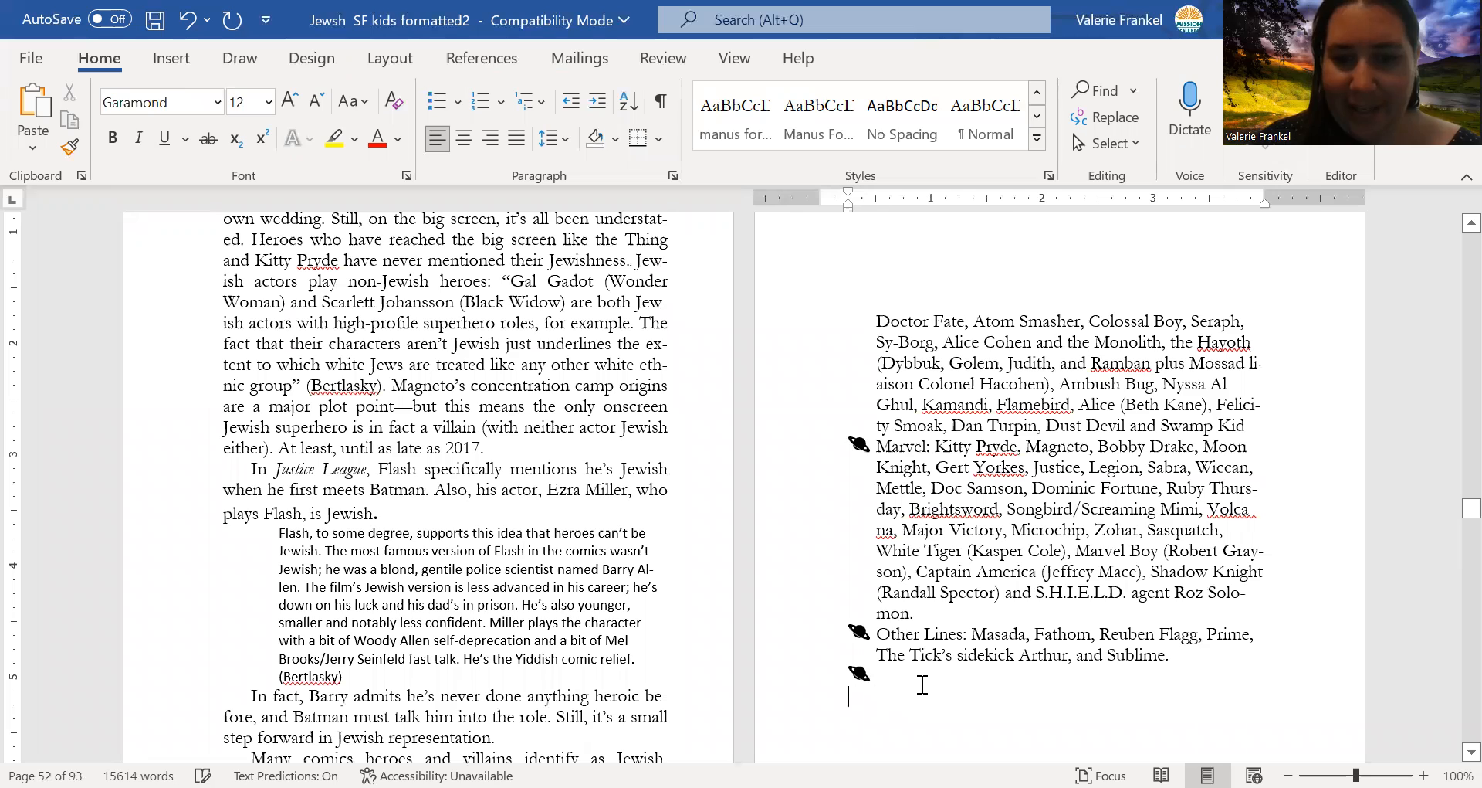
key("BackSpace")
key("ctrl+z")
key("ctrl+z")
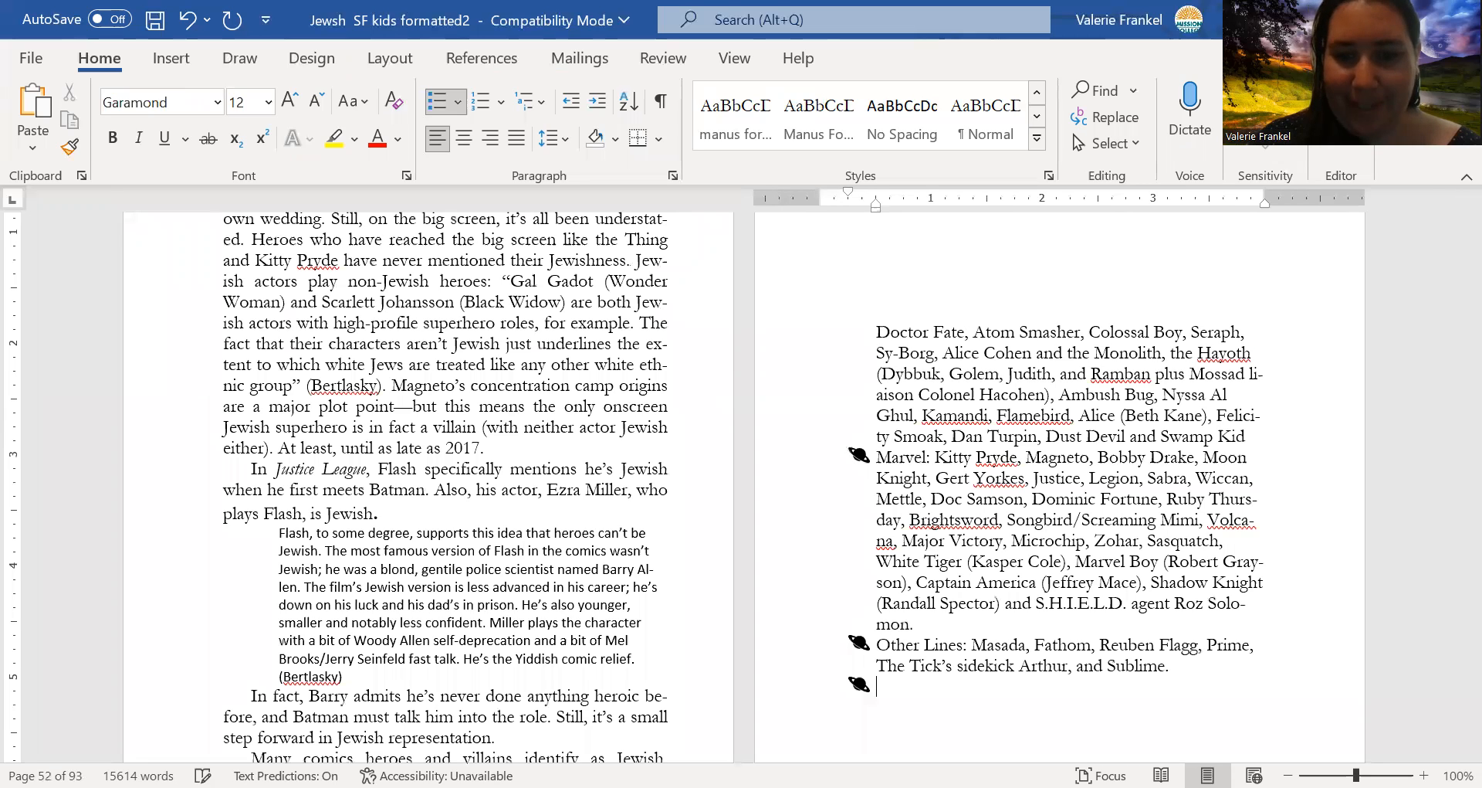
key("BackSpace")
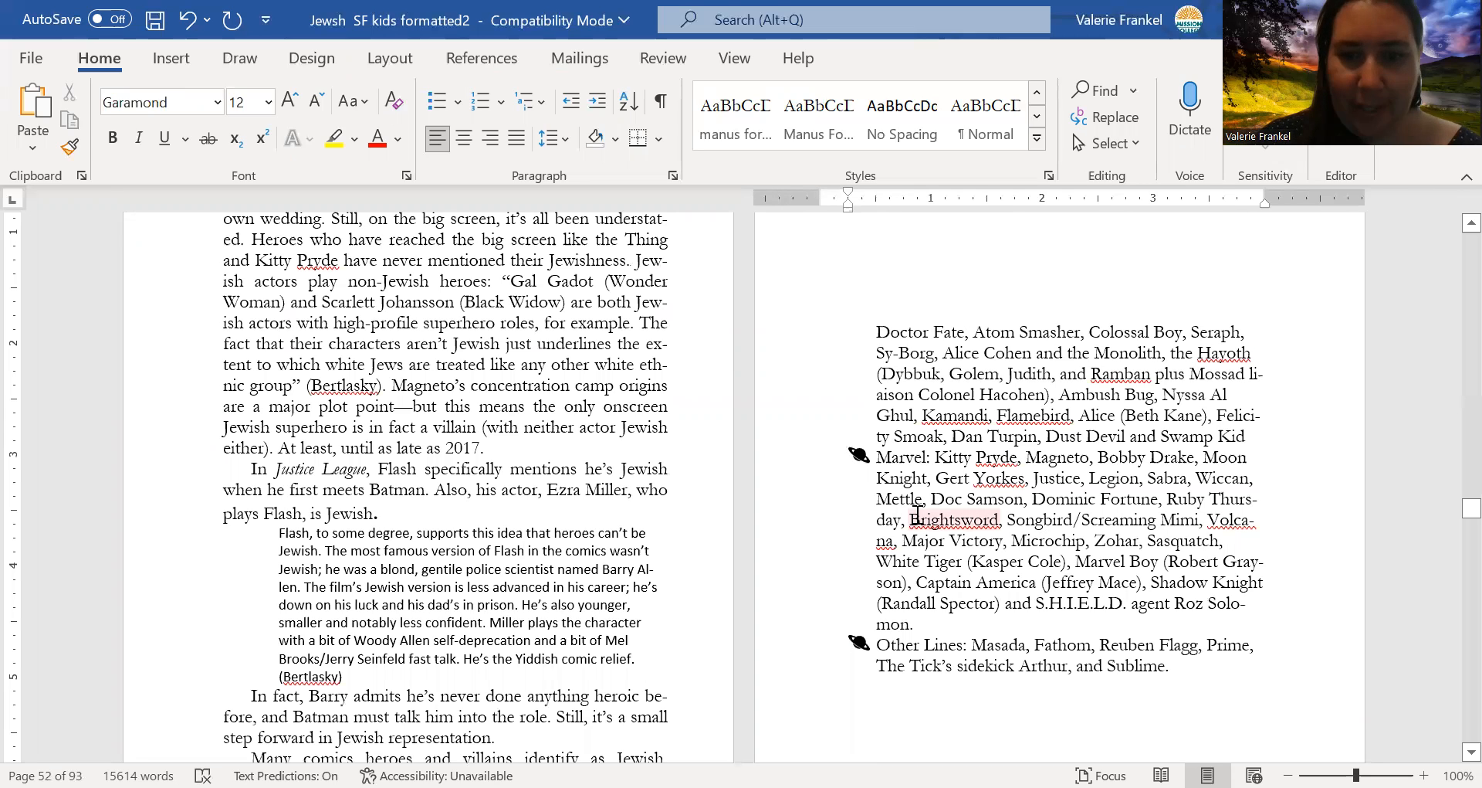
Try the picture files th (1) (1) and th (13) as new bullets for the Marvel list entry, and discard the new bullet definition.
left_click(901, 473)
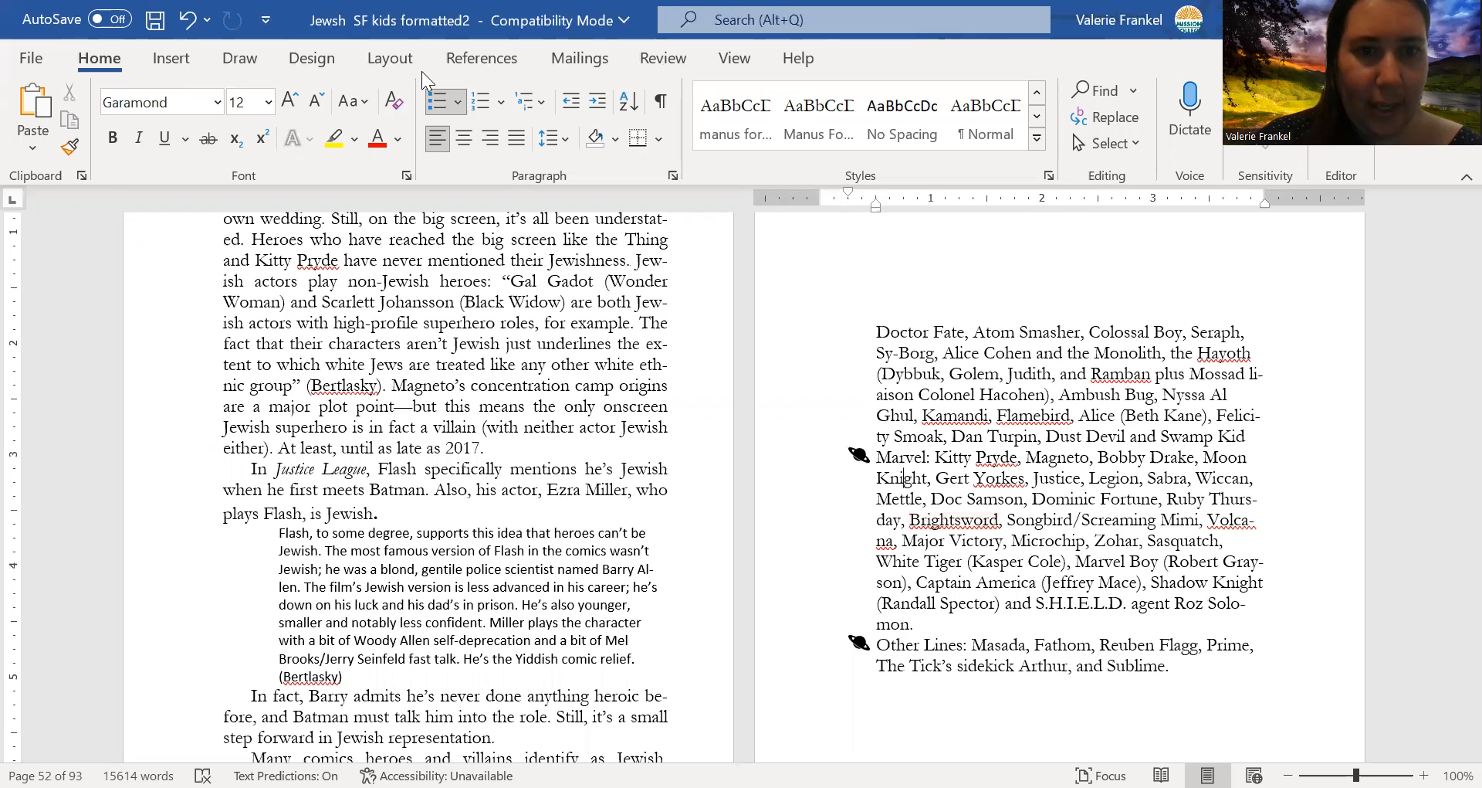
left_click(457, 102)
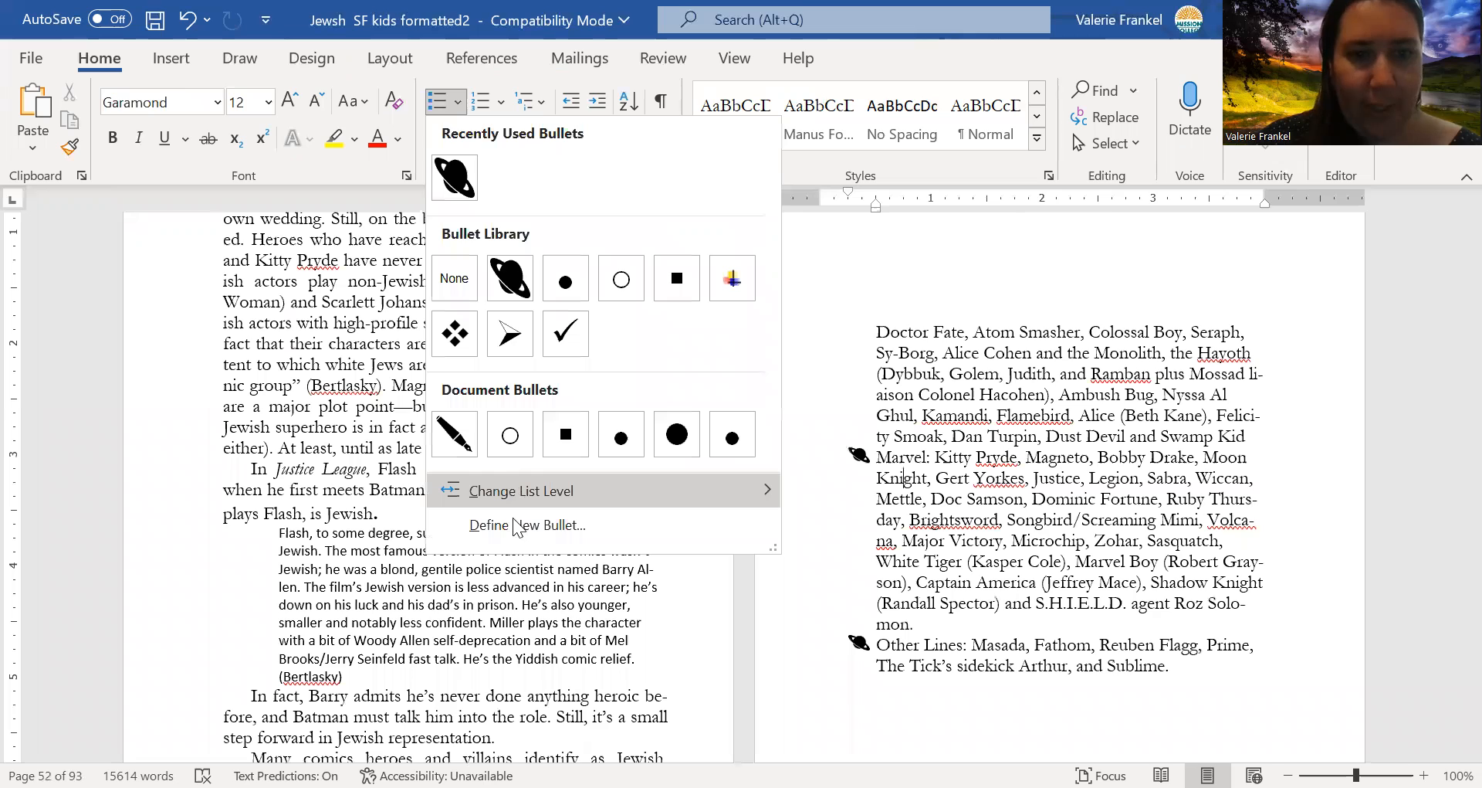
left_click(516, 526)
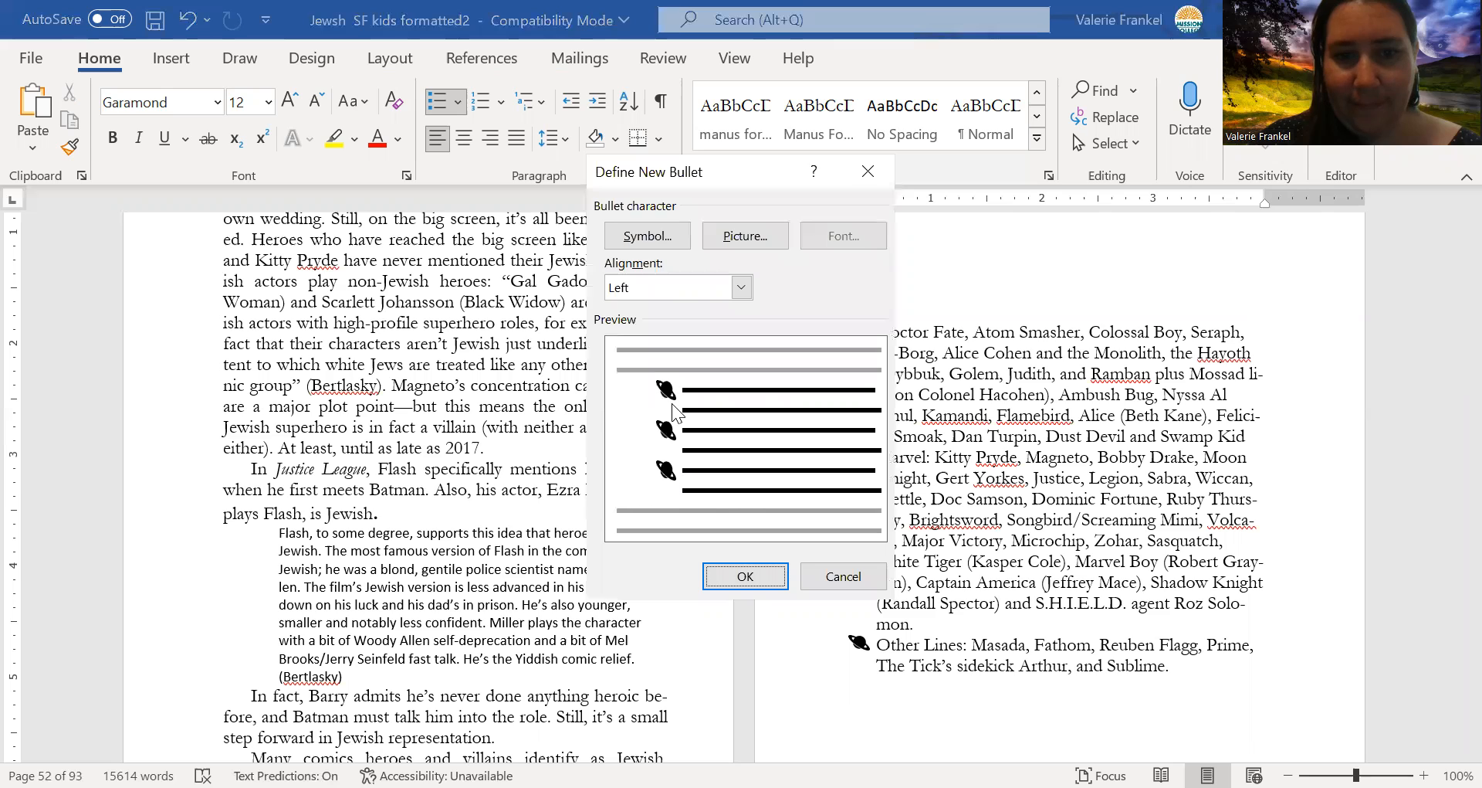
left_click(730, 237)
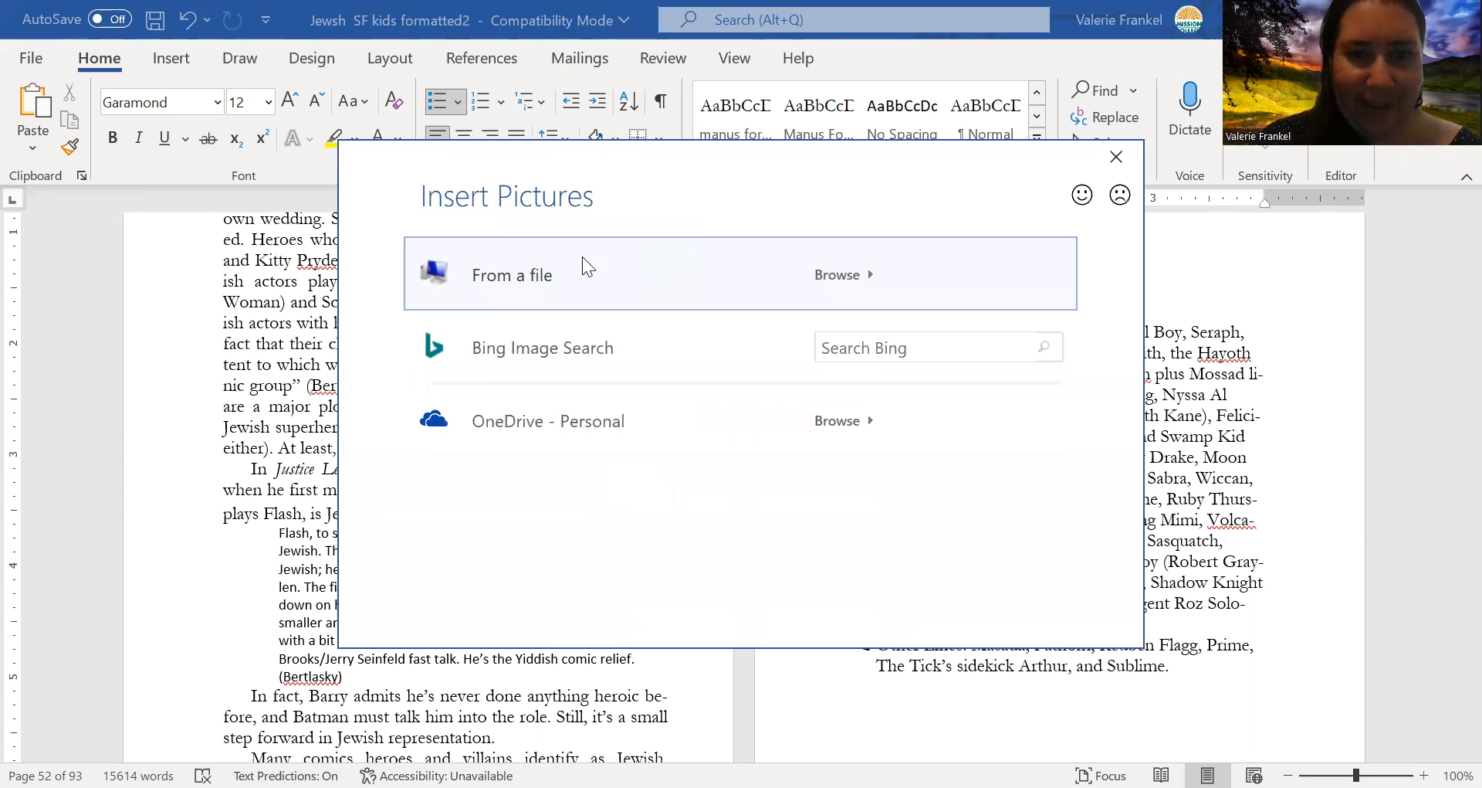
left_click(583, 258)
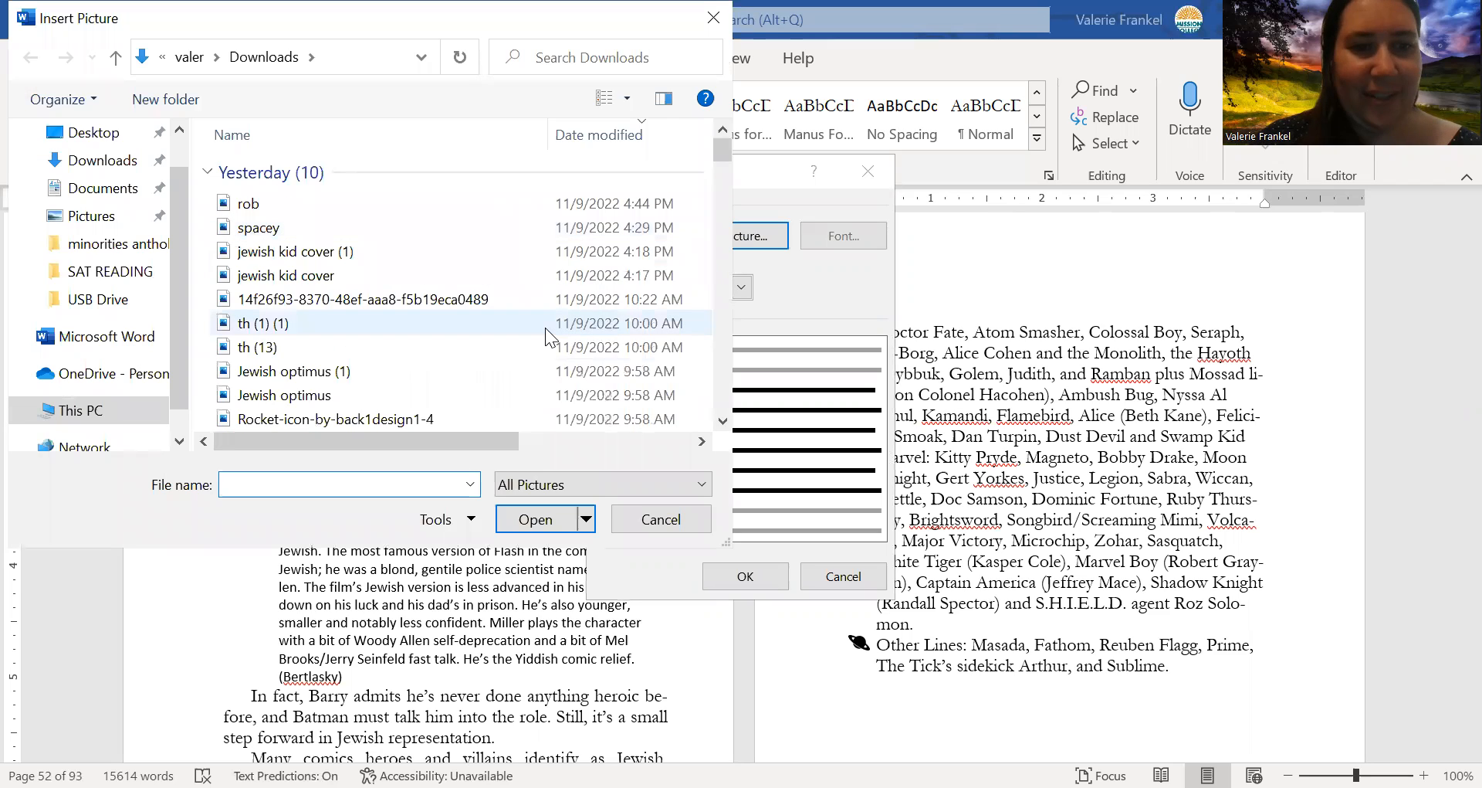
left_click(545, 327)
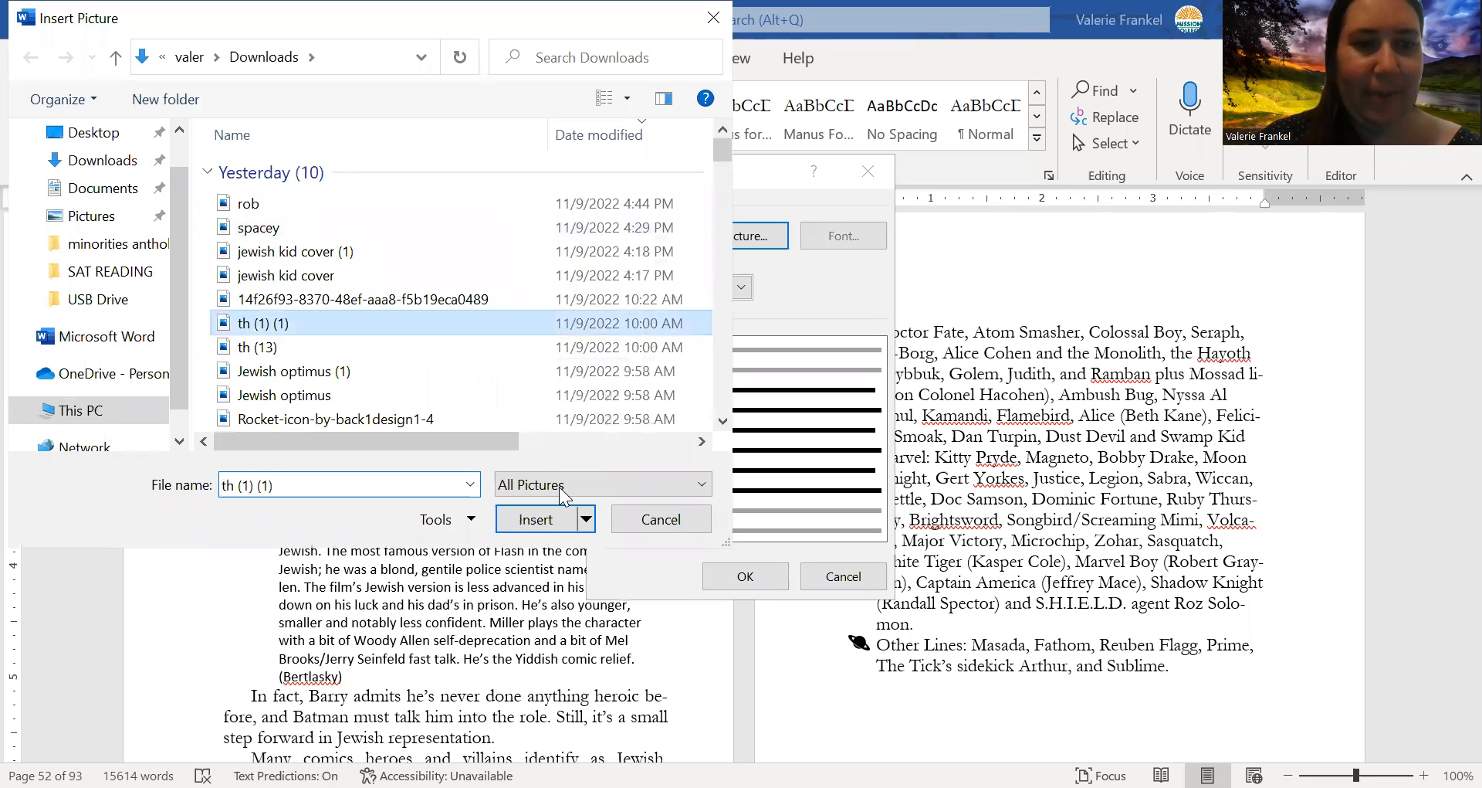
left_click(537, 519)
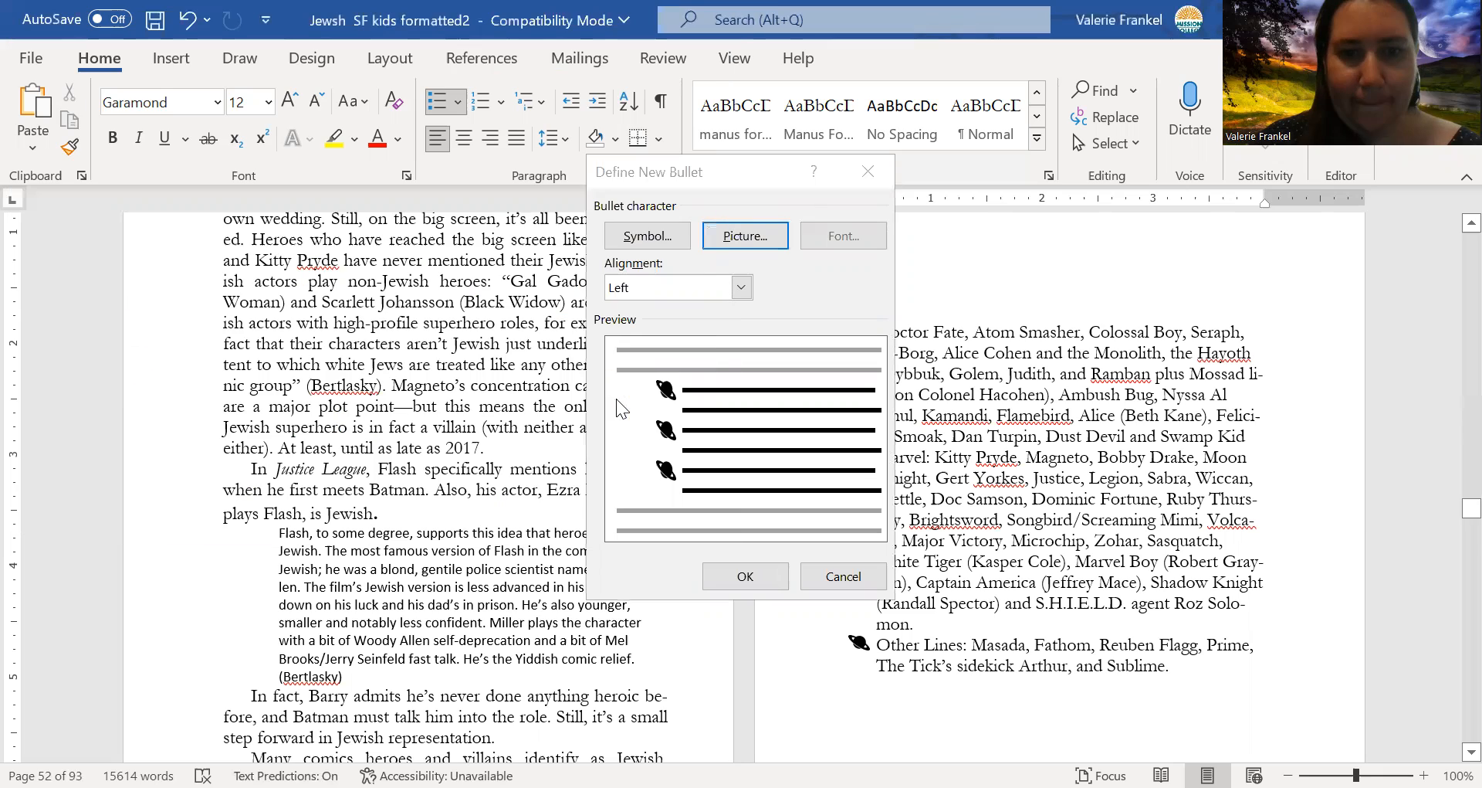
left_click(731, 236)
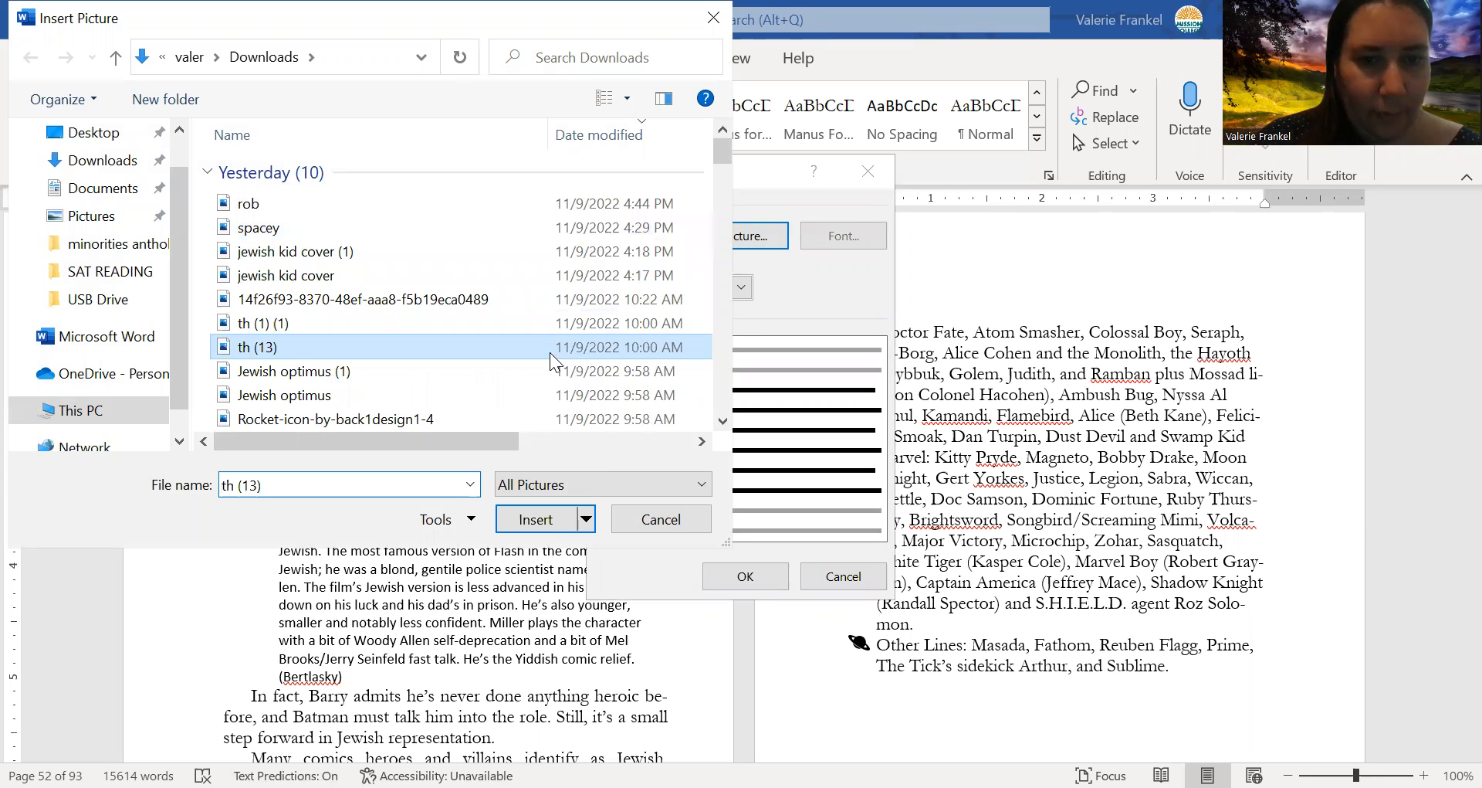
left_click(540, 519)
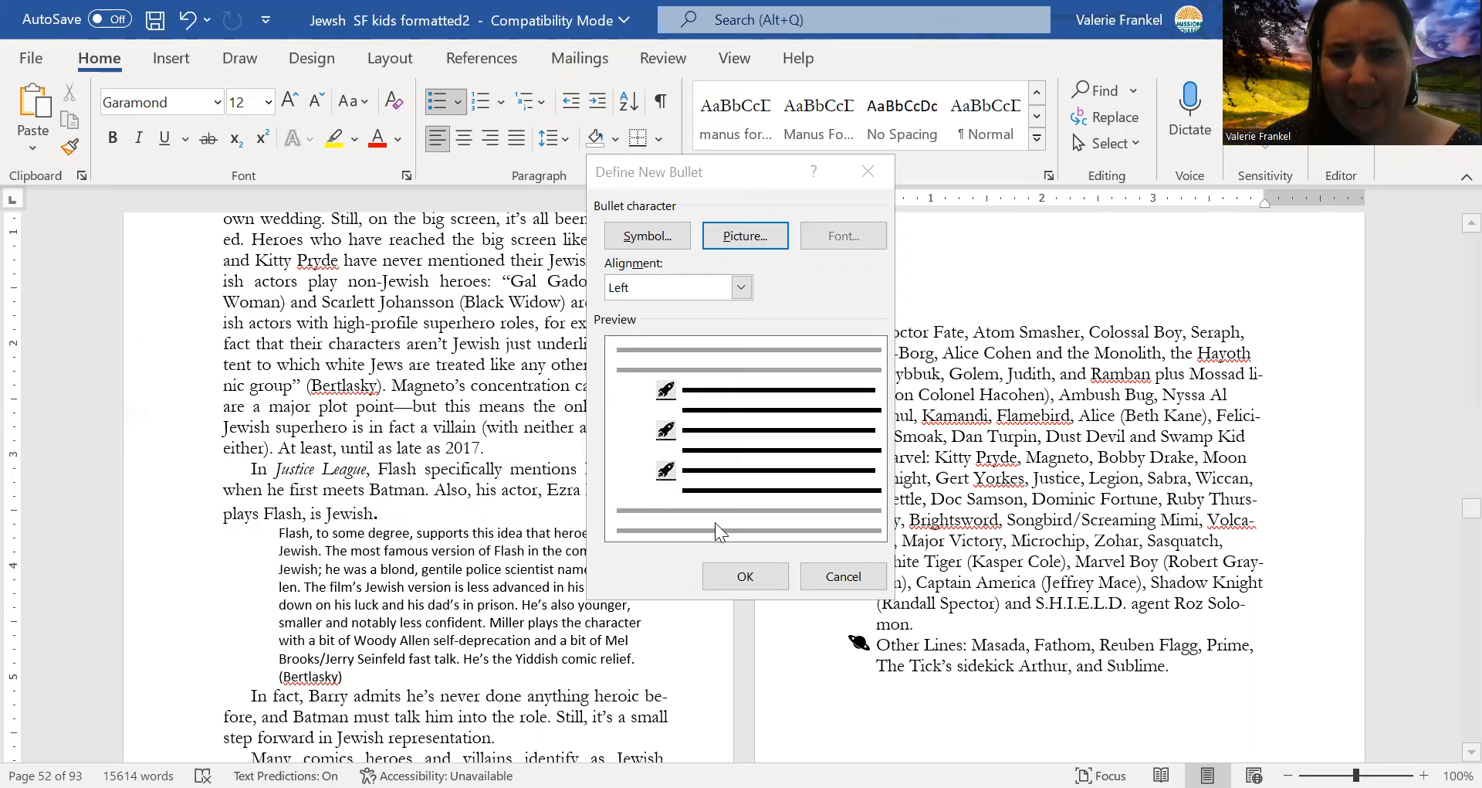
left_click(843, 576)
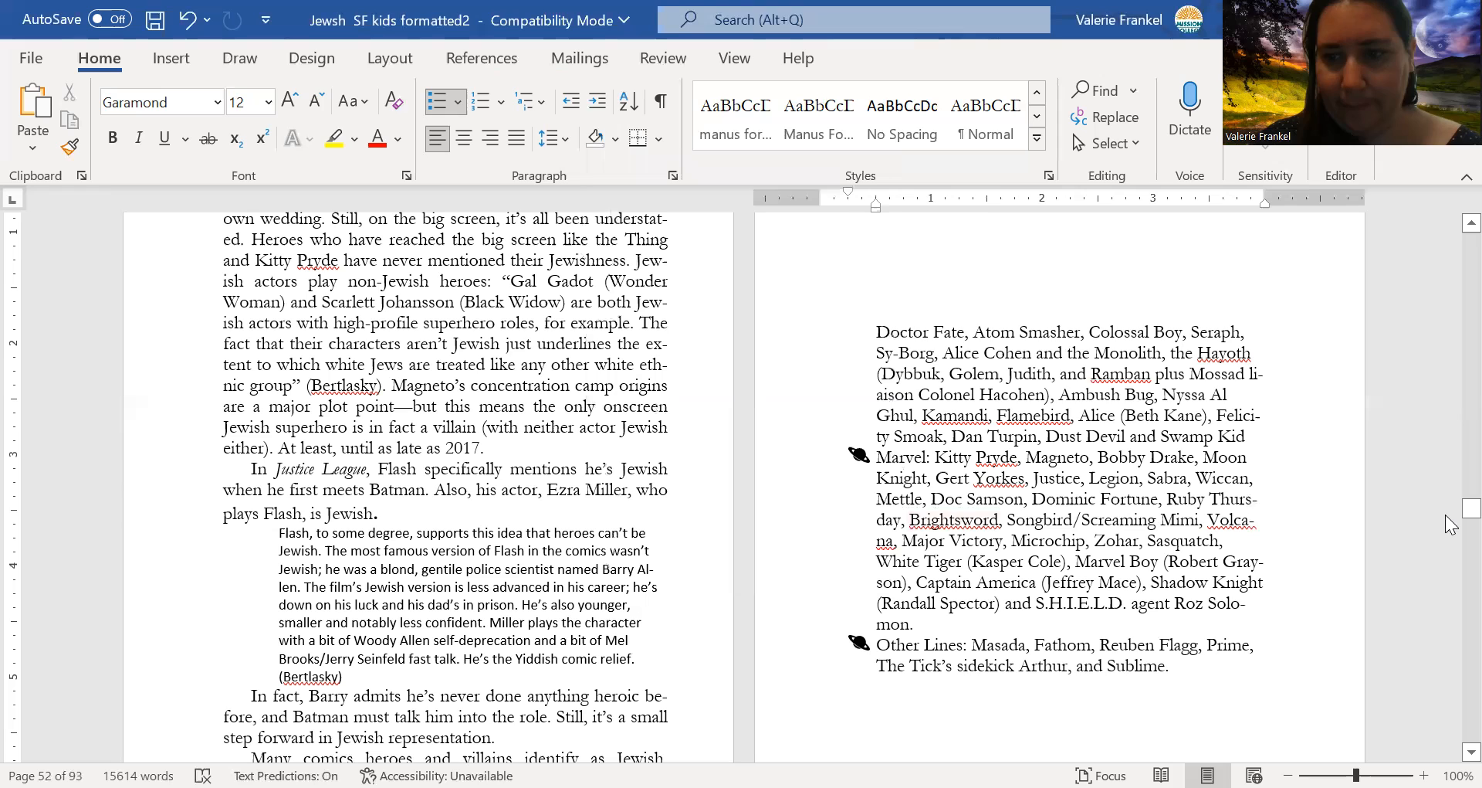
Give the "X-Men: God Loves, Man Kills" entry in the Comics Reading List a hanging indent of about 0.4 inch.
left_click_drag(1451, 525, 1446, 677)
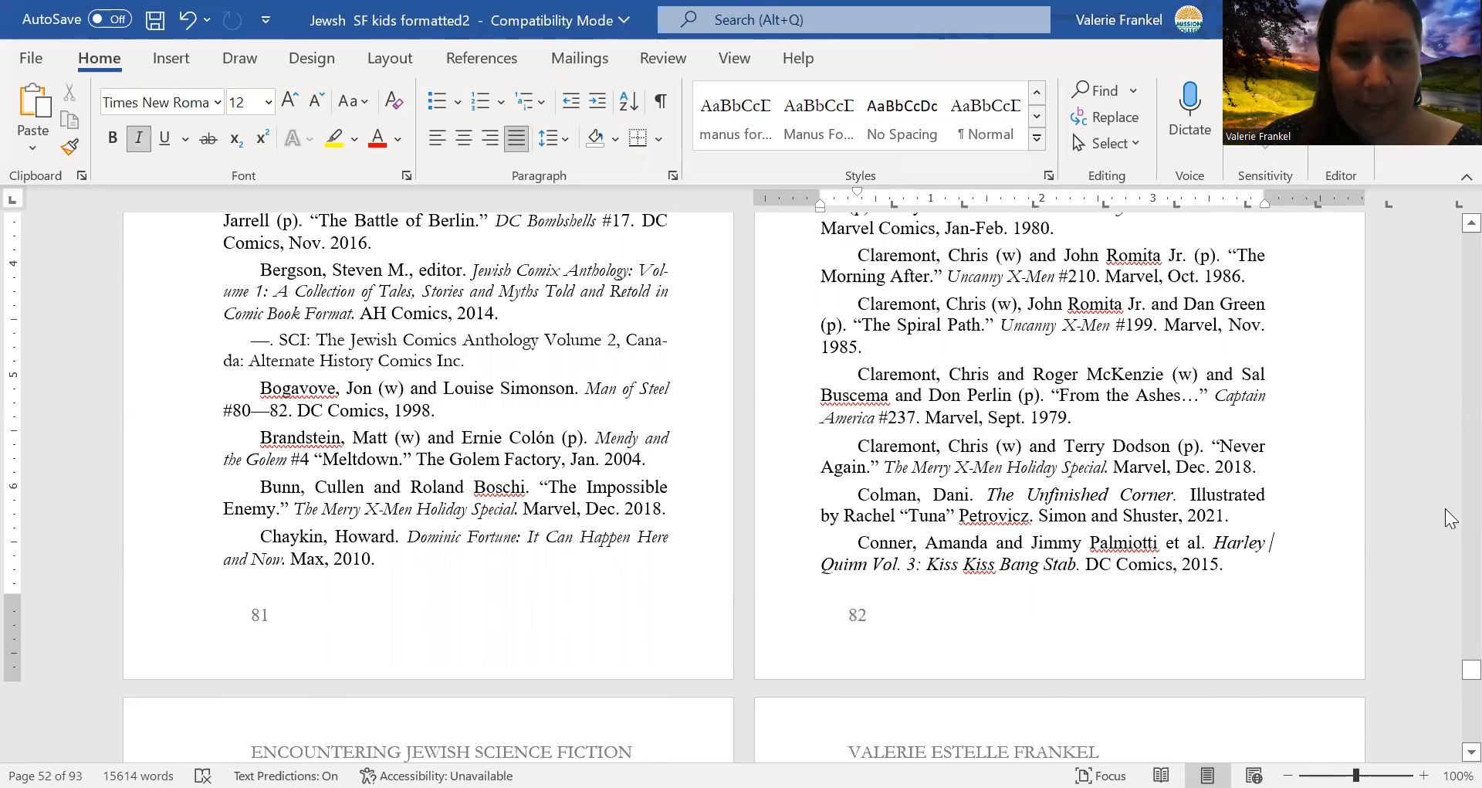
scroll(1193, 571, "down", 6)
scroll(1180, 568, "up", 1)
left_click(699, 629)
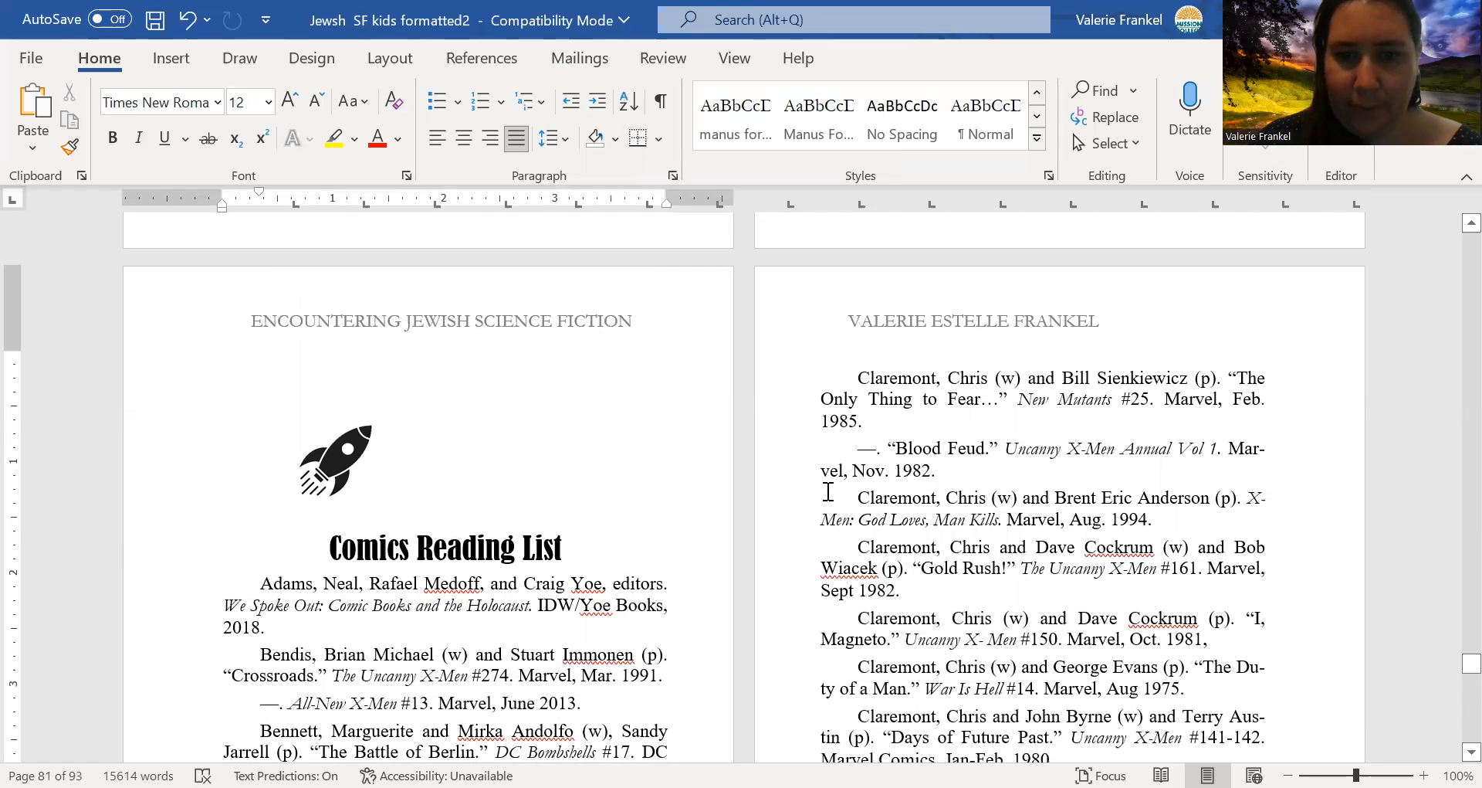
left_click_drag(858, 192, 845, 191)
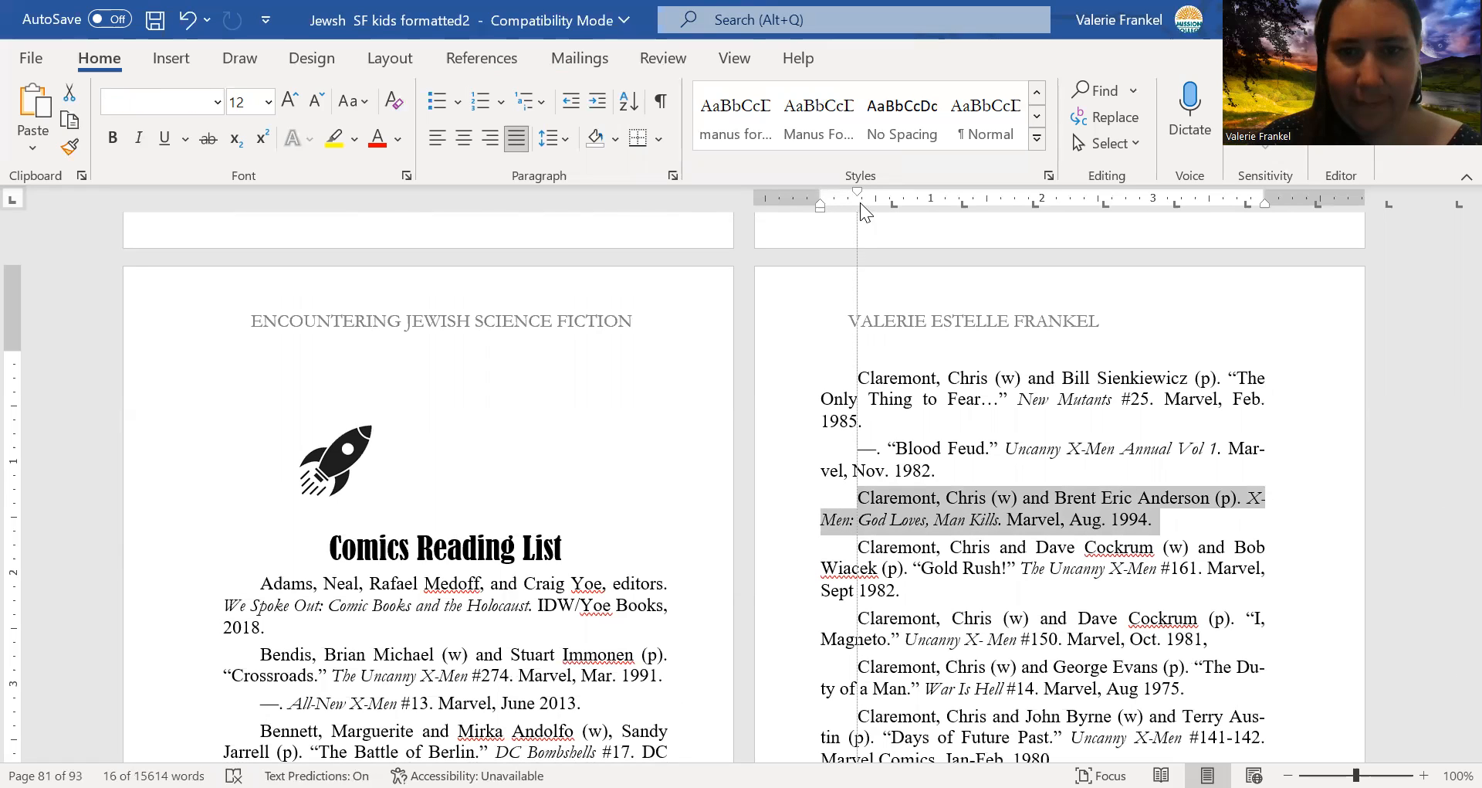
left_click_drag(860, 204, 820, 197)
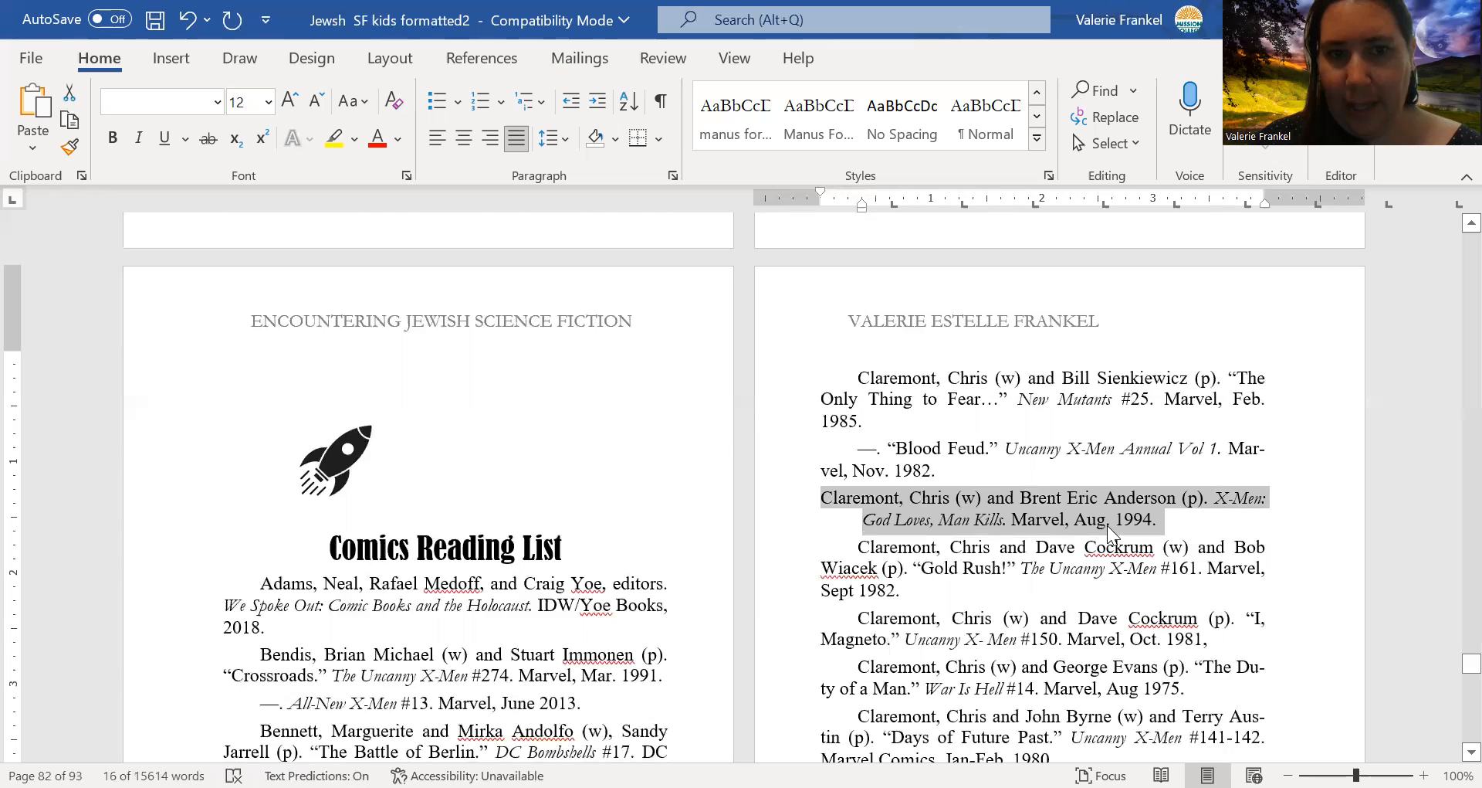
Remove the space after the "X-Men: God Loves, Man Kills" reading list paragraph.
left_click(563, 141)
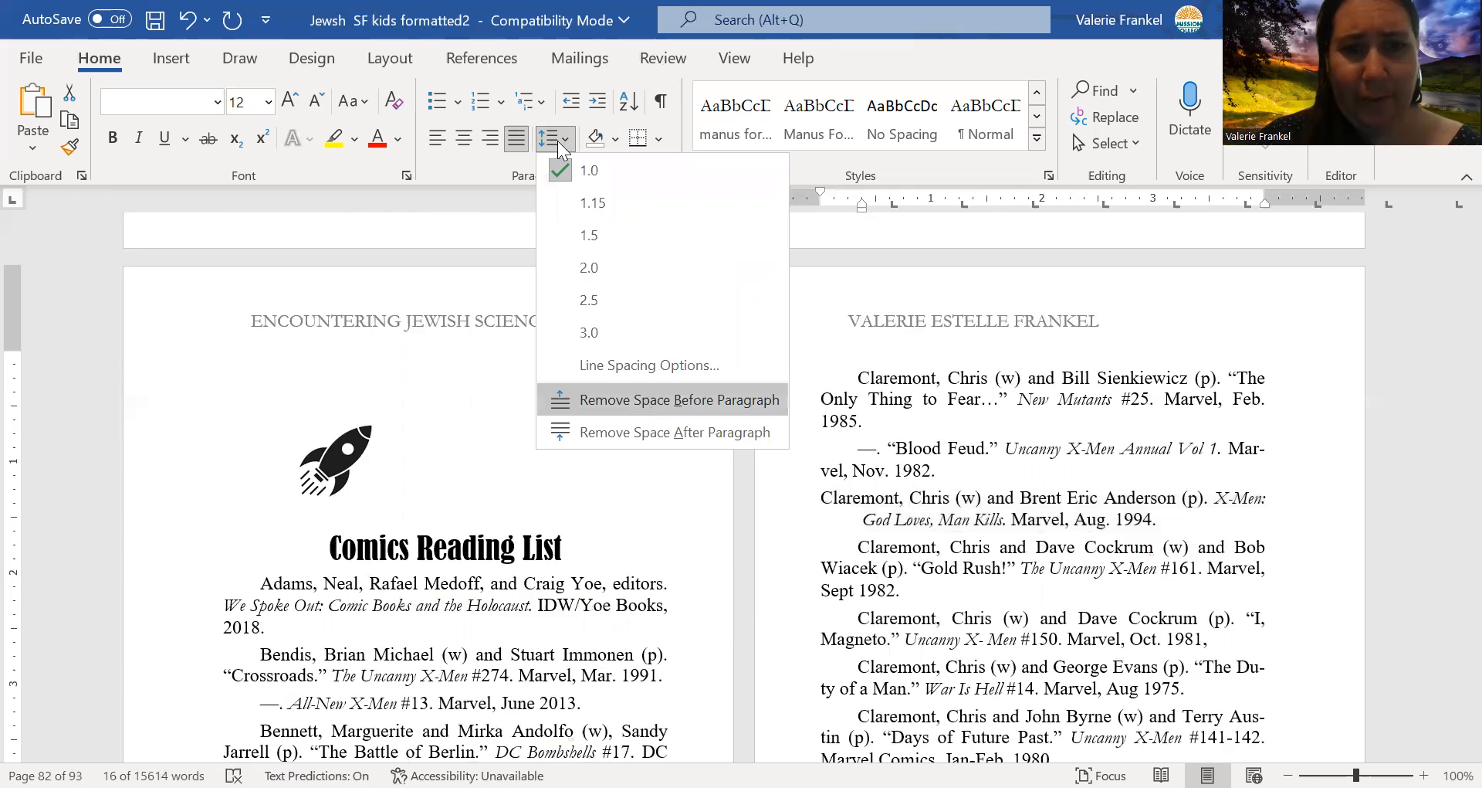
left_click(623, 429)
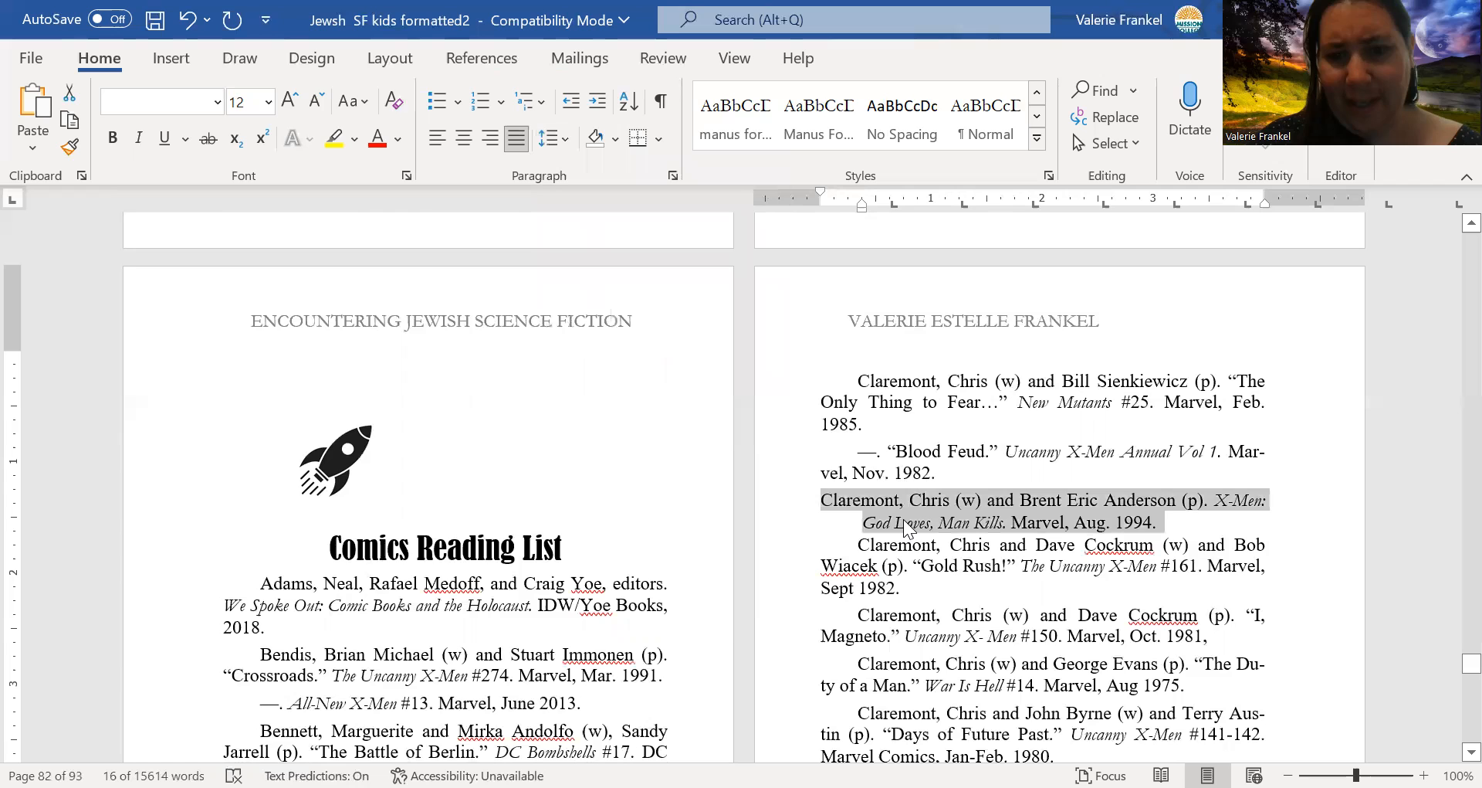
left_click(1335, 618)
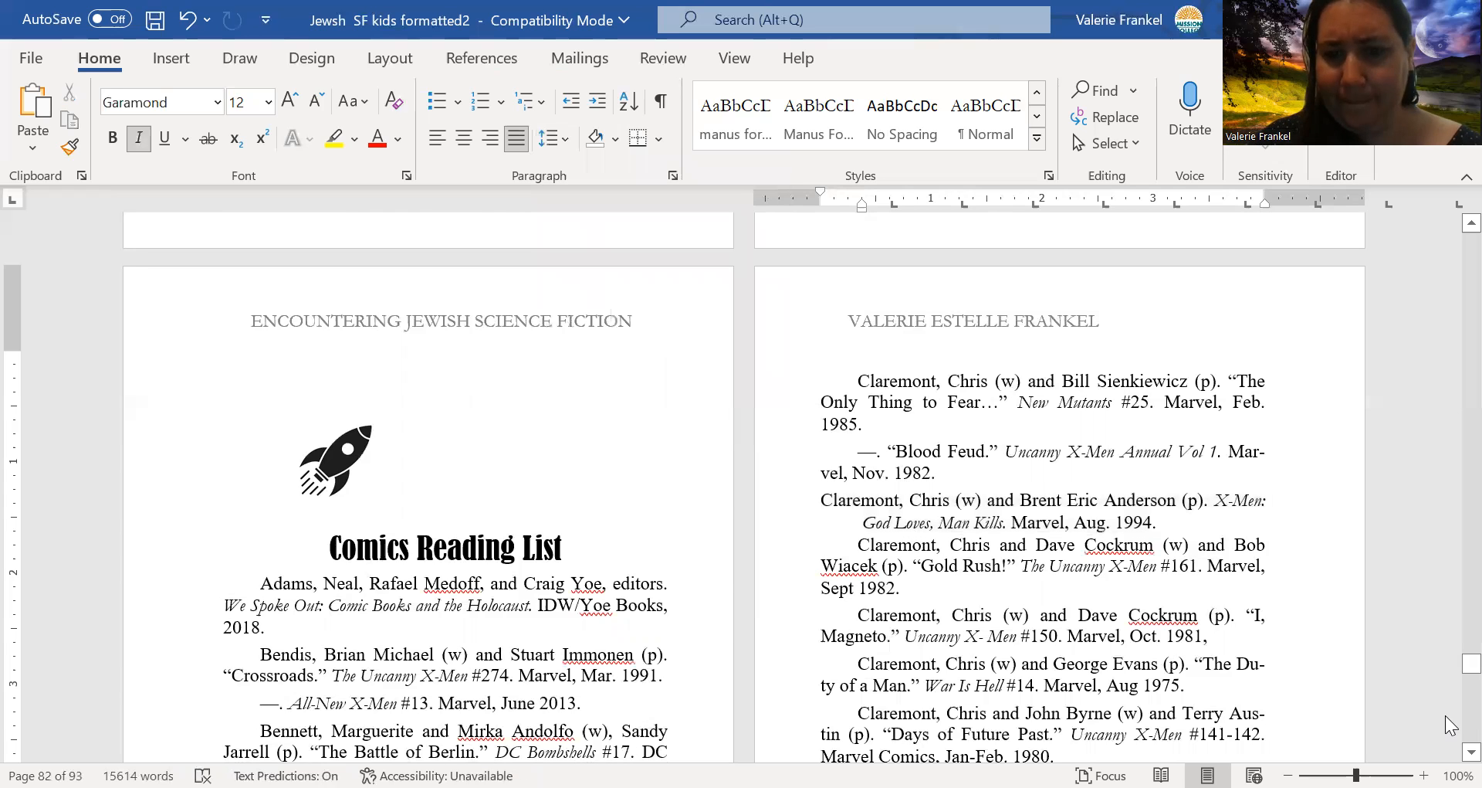
Examine the remaining comics reading list and the scifi booklist through to the end of the About the Author page.
scroll(1447, 725, "down", 15)
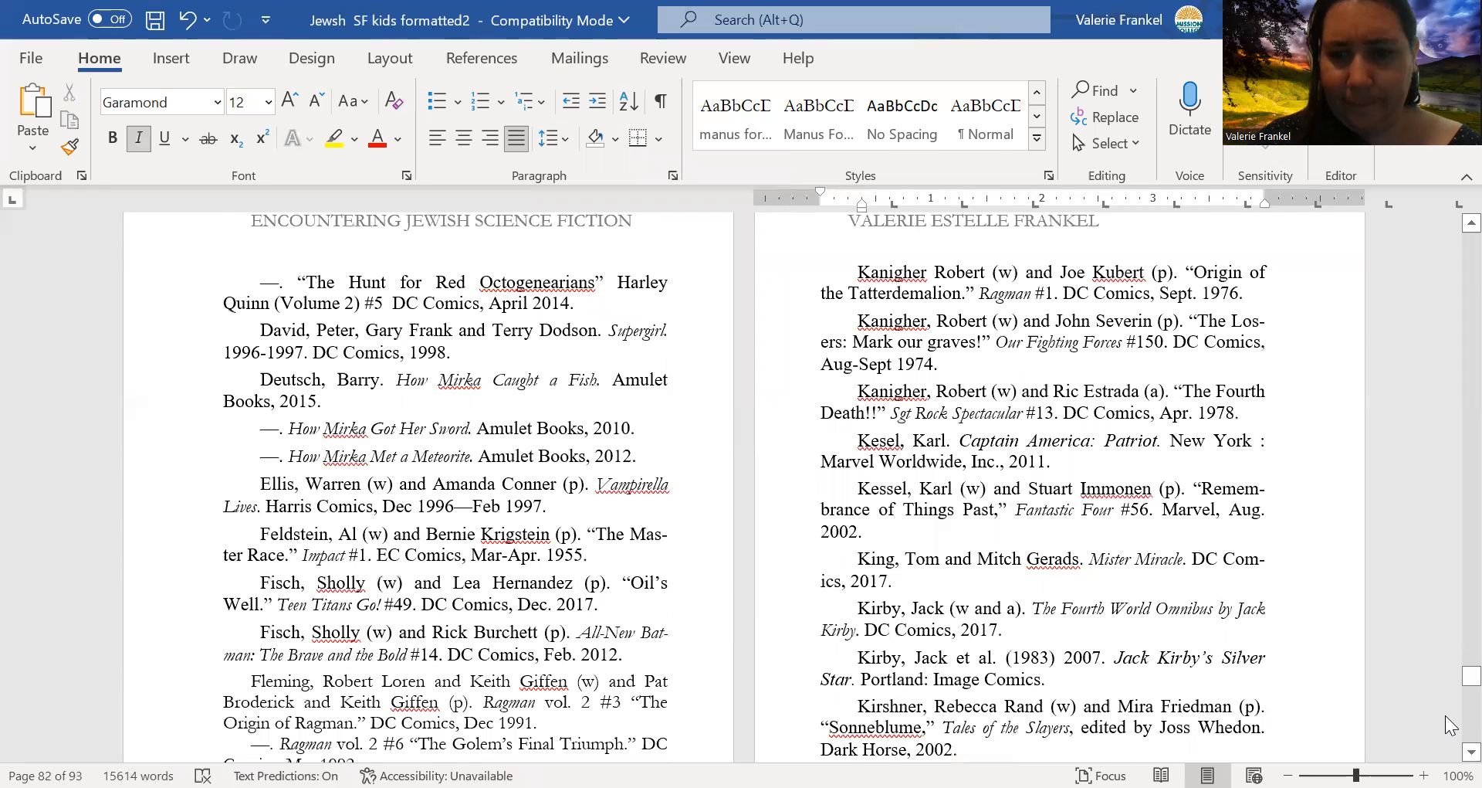
scroll(1446, 715, "down", 20)
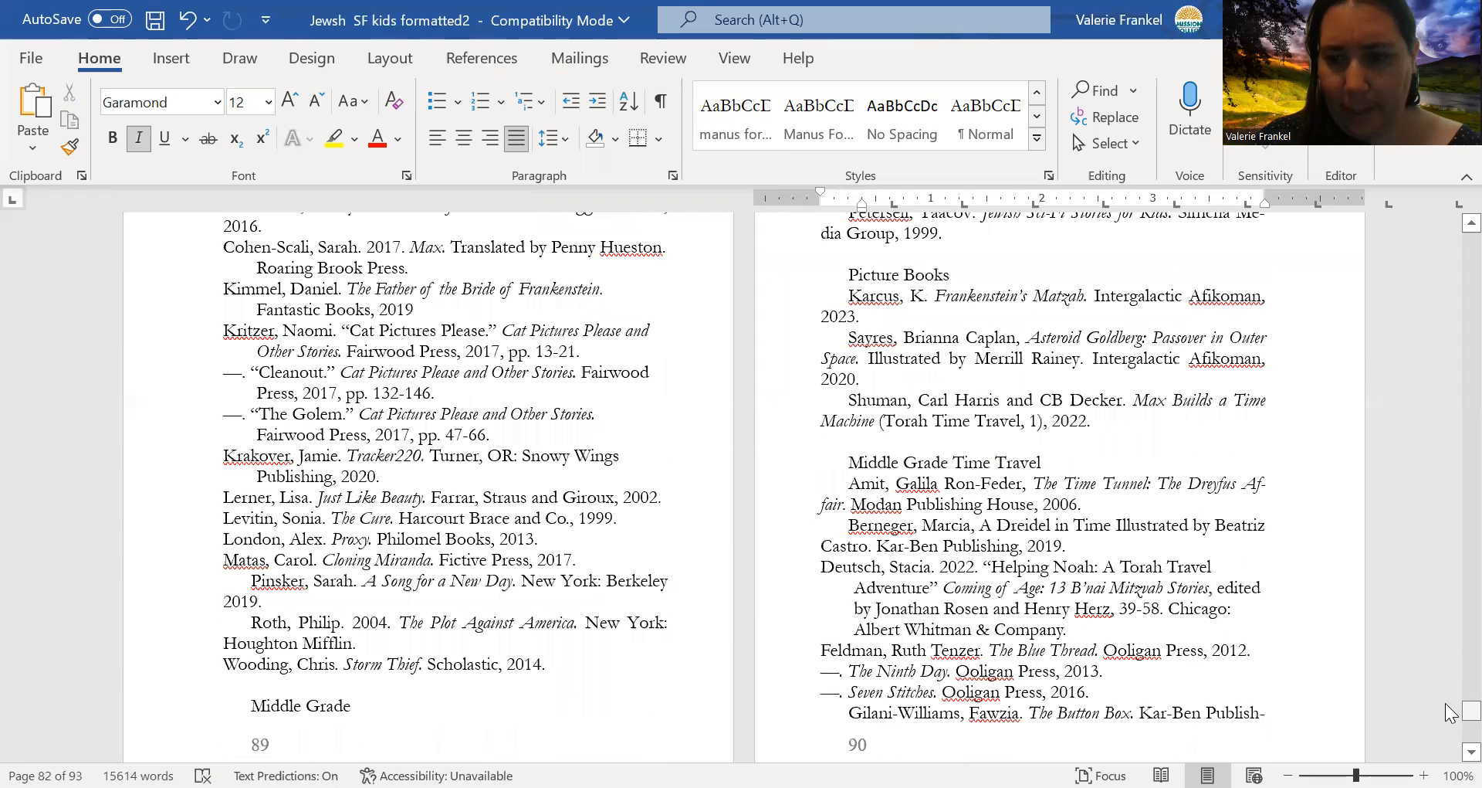
scroll(1448, 722, "down", 15)
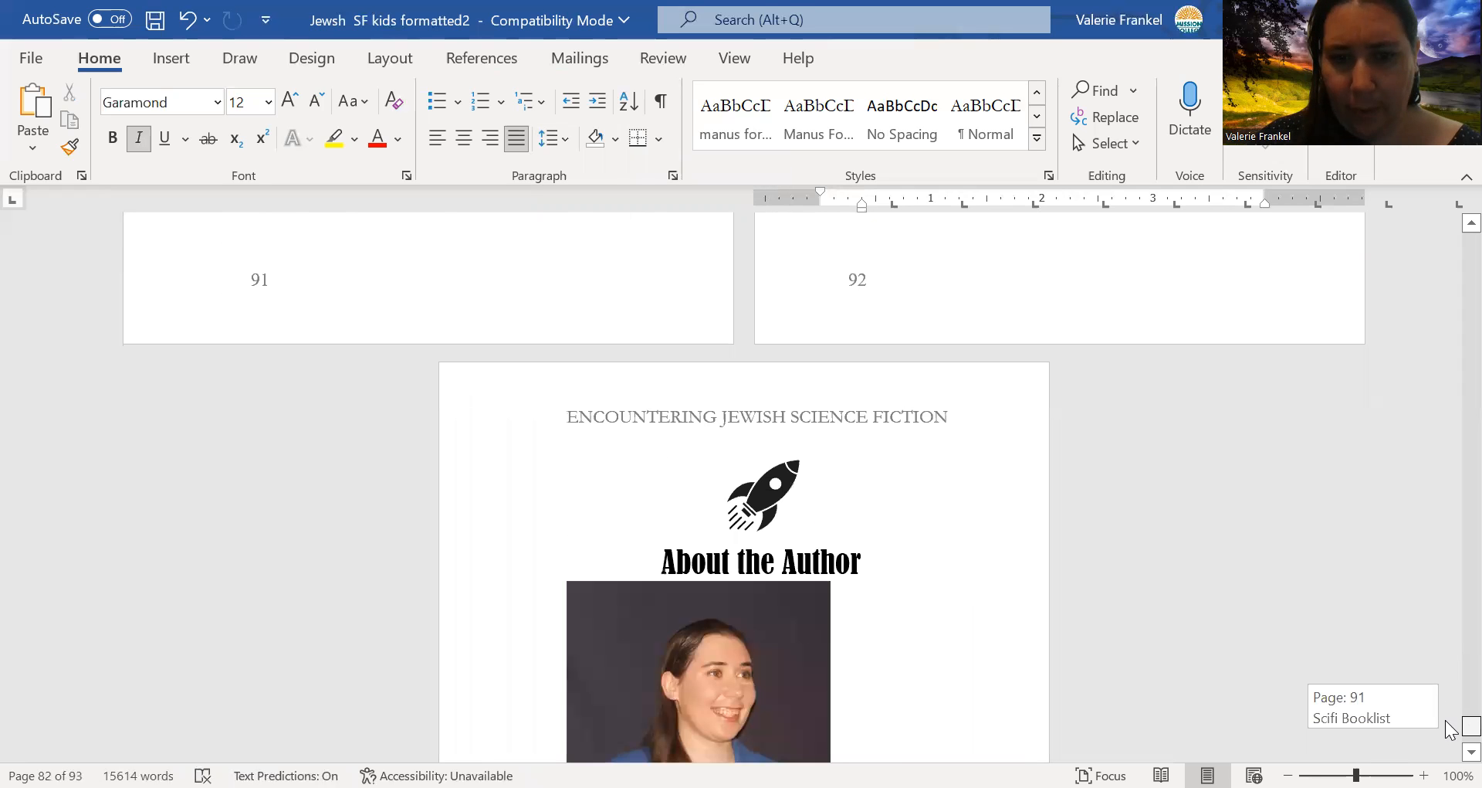
scroll(744, 479, "down", 1)
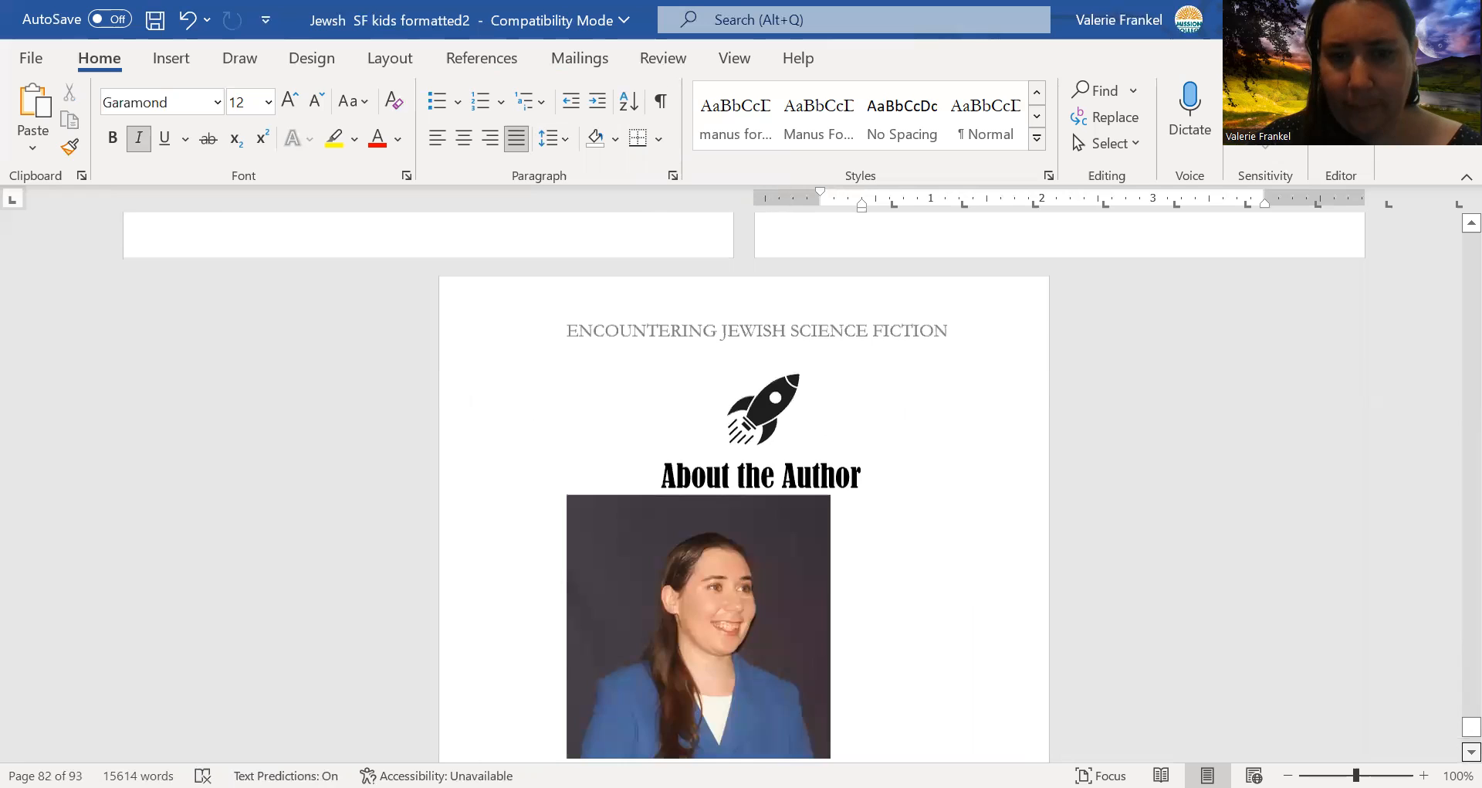
scroll(744, 487, "down", 3)
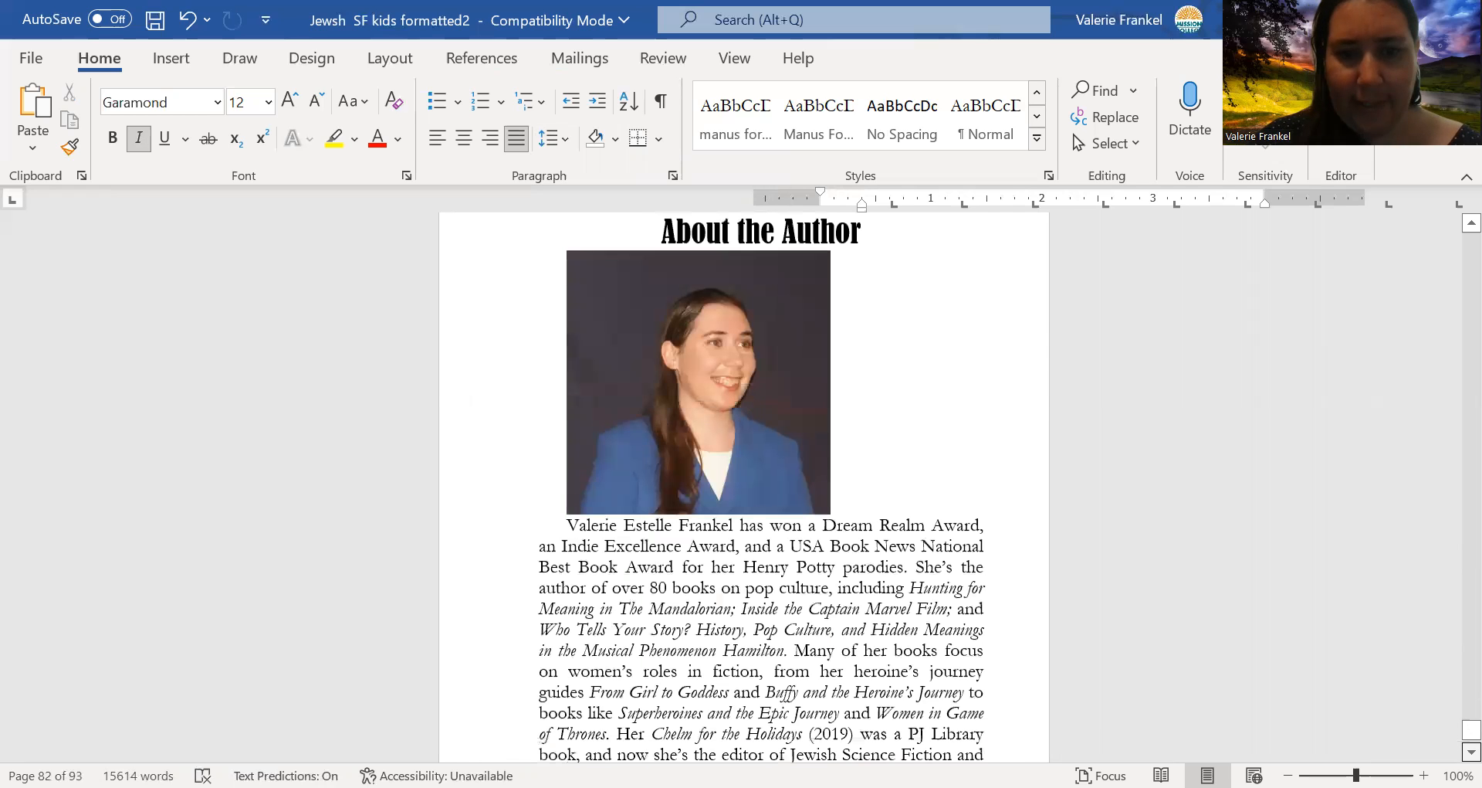
scroll(744, 479, "down", 2)
scroll(743, 479, "down", 1)
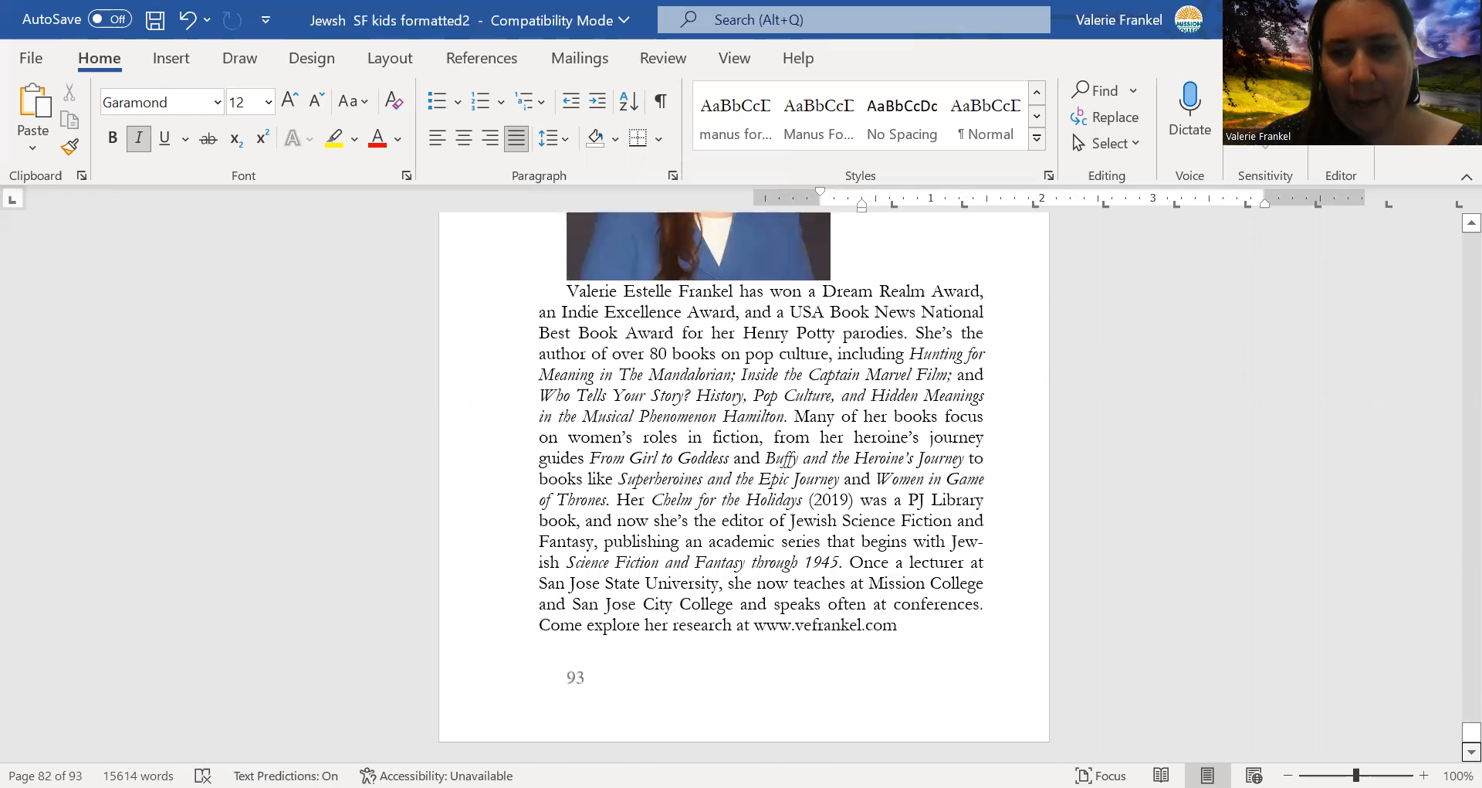